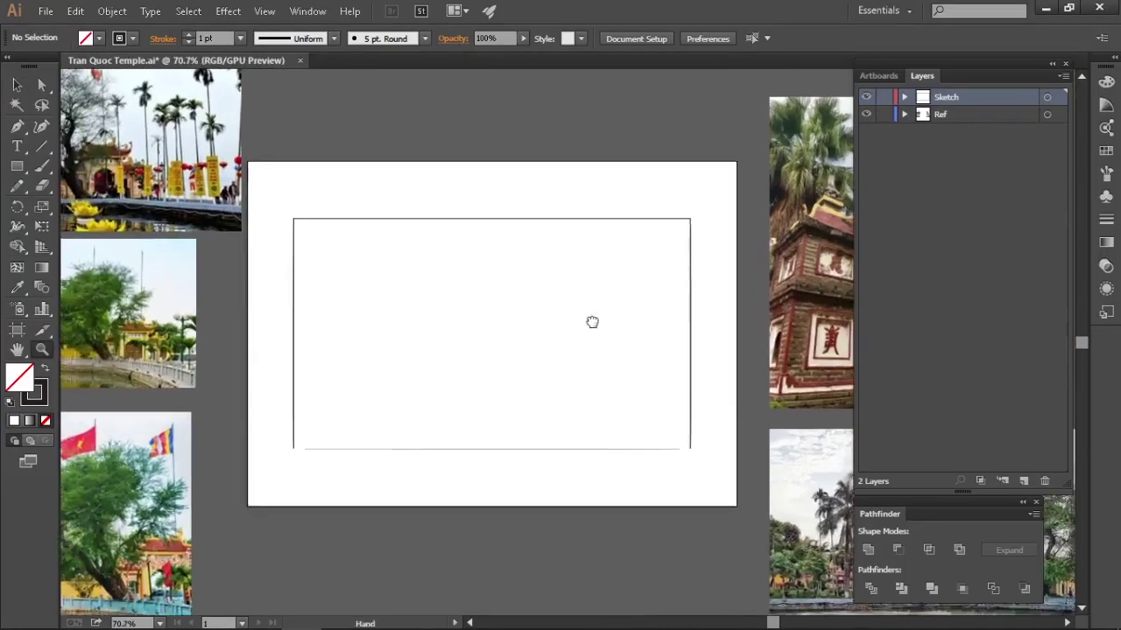
# - Delete the top edge line of the frame on the artboard and save the document
pyautogui.press('Delete')
pyautogui.keyDown('alt'); pyautogui.click(539, 354); pyautogui.keyUp('alt')
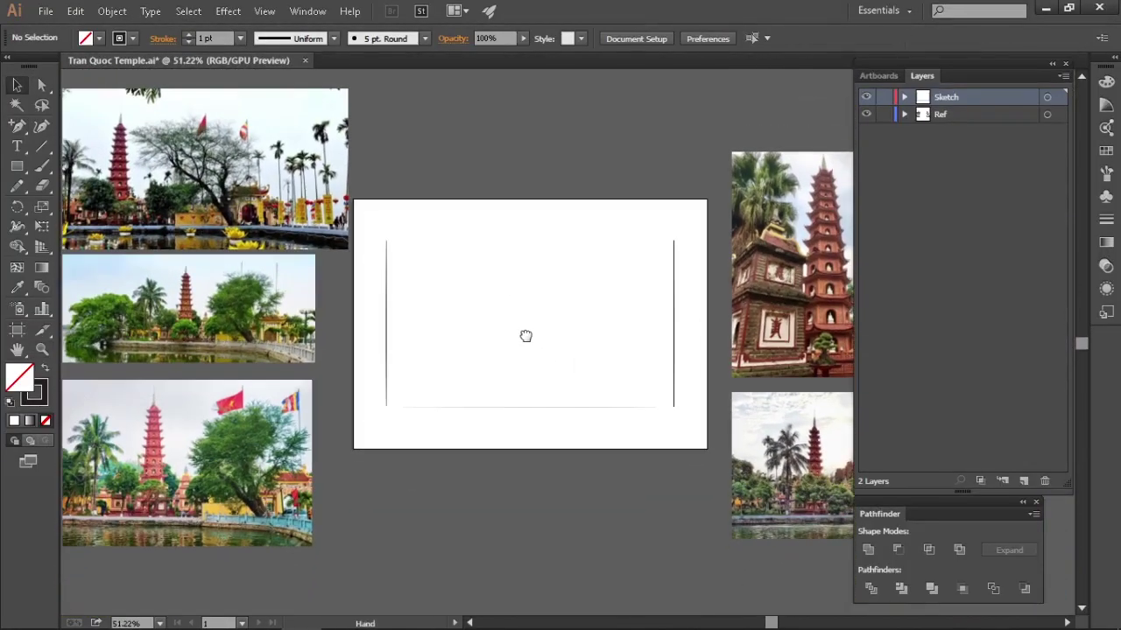
pyautogui.hotkey('ctrl', 's')
pyautogui.moveTo(525, 334); pyautogui.dragTo(613, 337)
# - Draw a horizontal line across the lower part of the frame, from its left side to its right side
pyautogui.press('\\')
pyautogui.moveTo(307, 327); pyautogui.dragTo(285, 327)
pyautogui.moveTo(121, 330); pyautogui.dragTo(727, 330)
pyautogui.hotkey('ctrl', 'shift', 'a')
pyautogui.moveTo(818, 420); pyautogui.dragTo(772, 377)
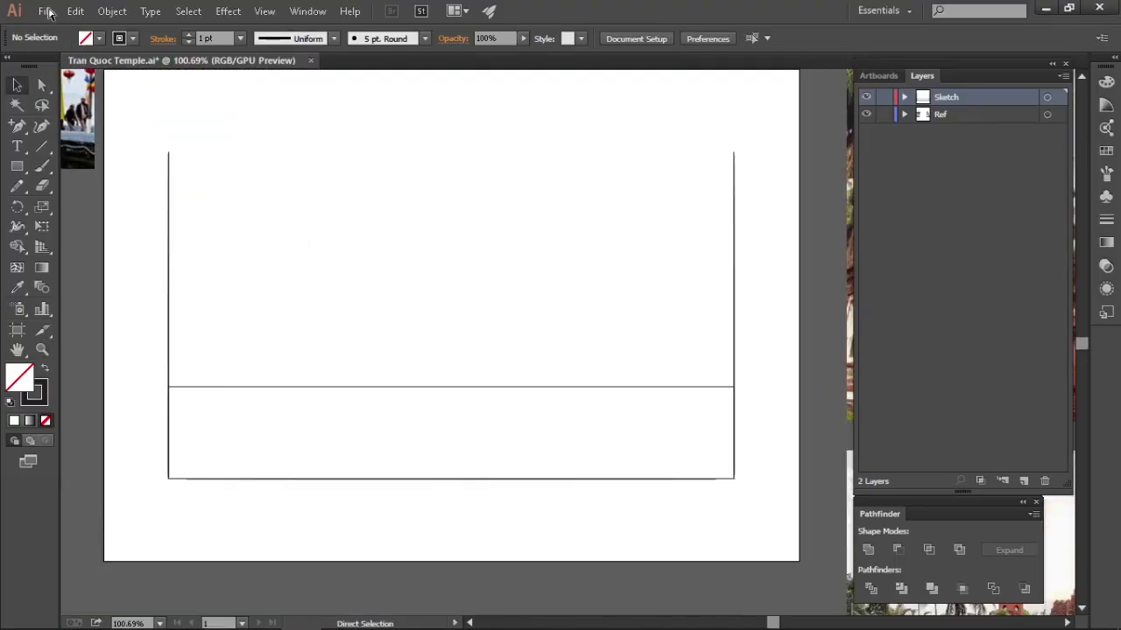
# - Open the existing illustration japan.ai from the landscape folder inside IG Feed
pyautogui.click(45, 11)
pyautogui.click(66, 68)
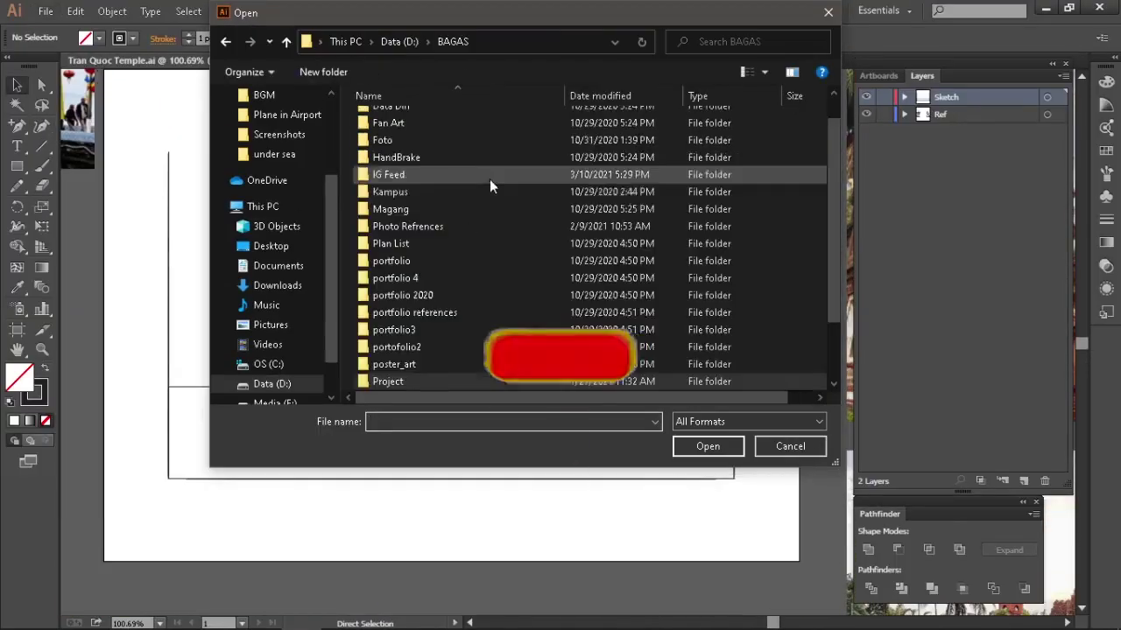
pyautogui.doubleClick(489, 179)
pyautogui.scroll(-5, 450, 351)
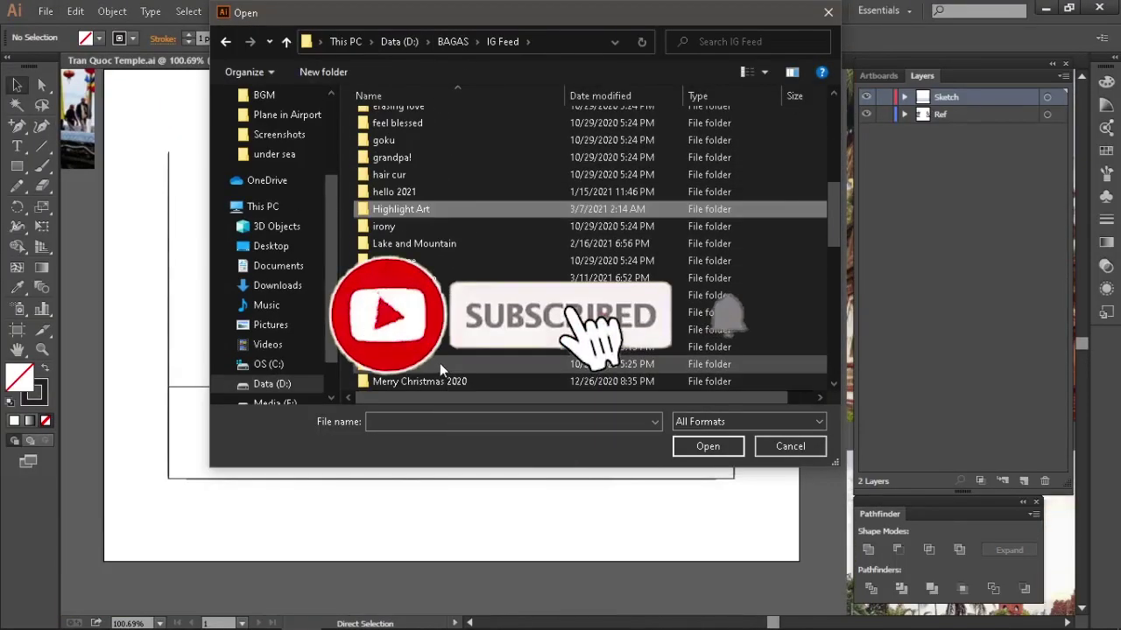
pyautogui.click(442, 175)
pyautogui.scroll(4, 440, 304)
pyautogui.scroll(-6, 438, 302)
pyautogui.doubleClick(405, 132)
pyautogui.click(429, 191)
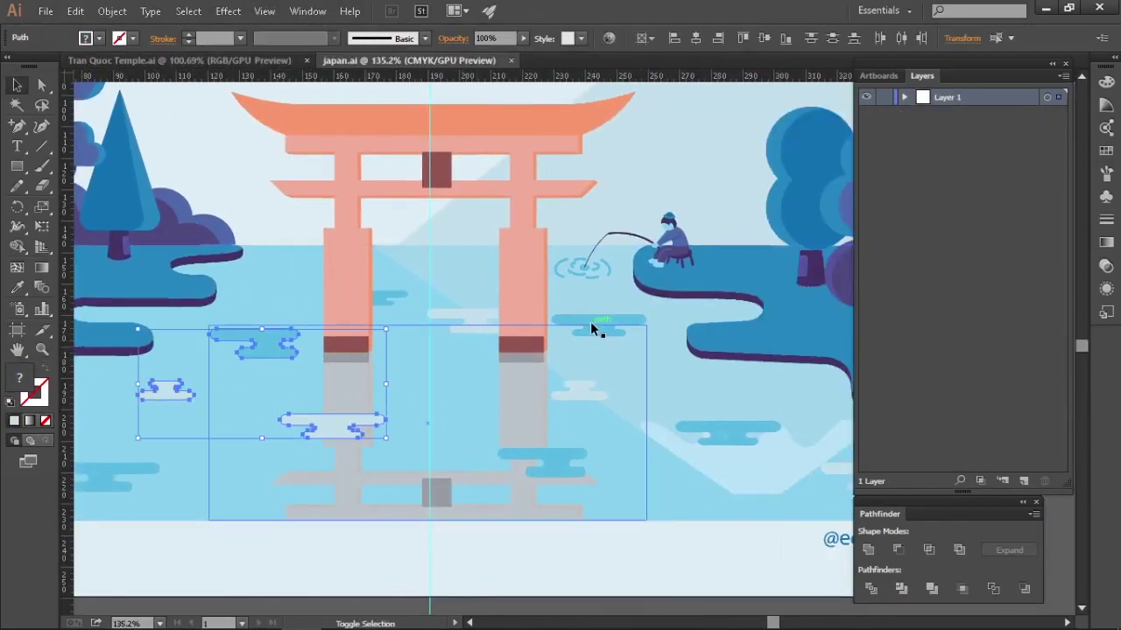
# - Copy four water ripple shapes from japan.ai into the frame's lower band in Tran Quoc Temple.ai, with no fill and a black 1 pt stroke
pyautogui.keyDown('shift'); pyautogui.click(604, 326); pyautogui.keyUp('shift')
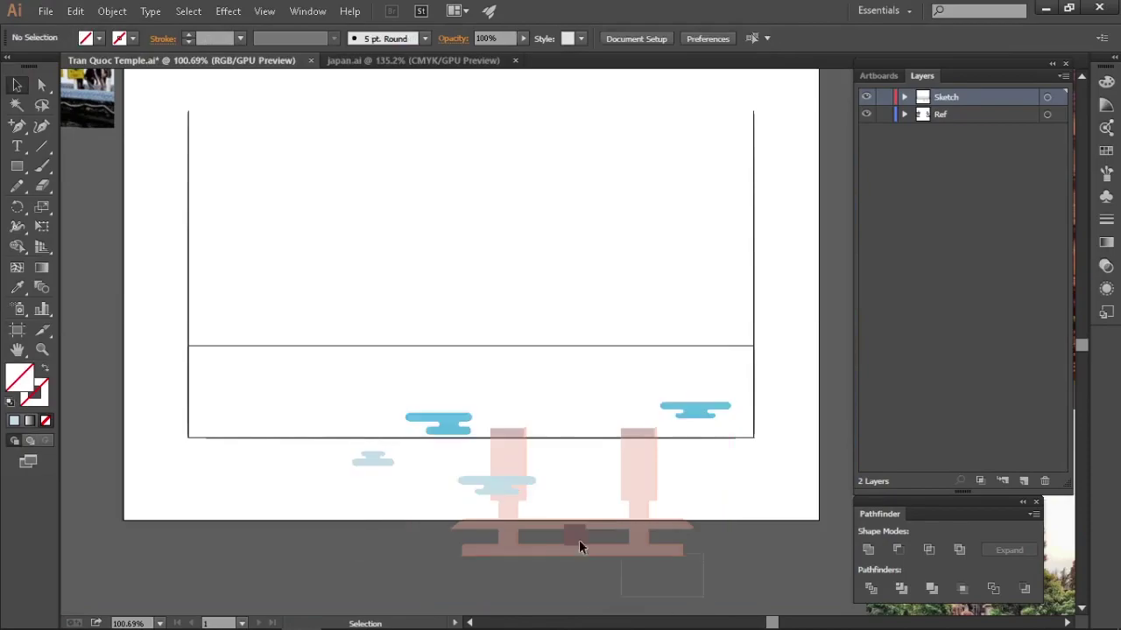
pyautogui.moveTo(505, 448); pyautogui.dragTo(518, 393)
pyautogui.moveTo(695, 407); pyautogui.dragTo(652, 378)
pyautogui.scroll(2, 534, 309)
pyautogui.moveTo(718, 458); pyautogui.dragTo(657, 450)
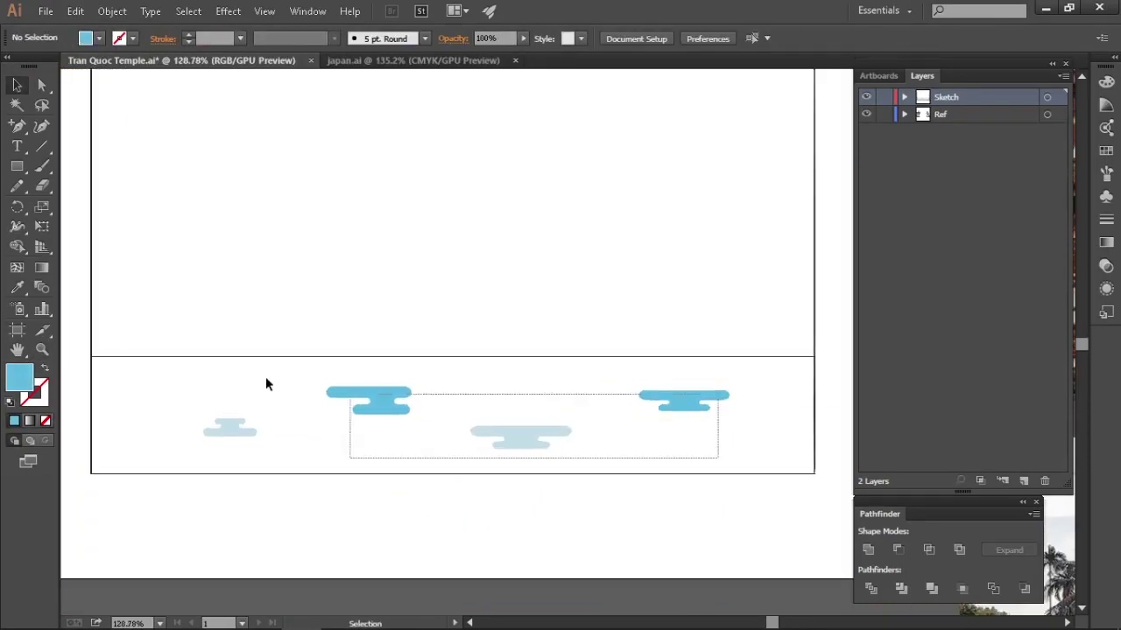
pyautogui.click(26, 421)
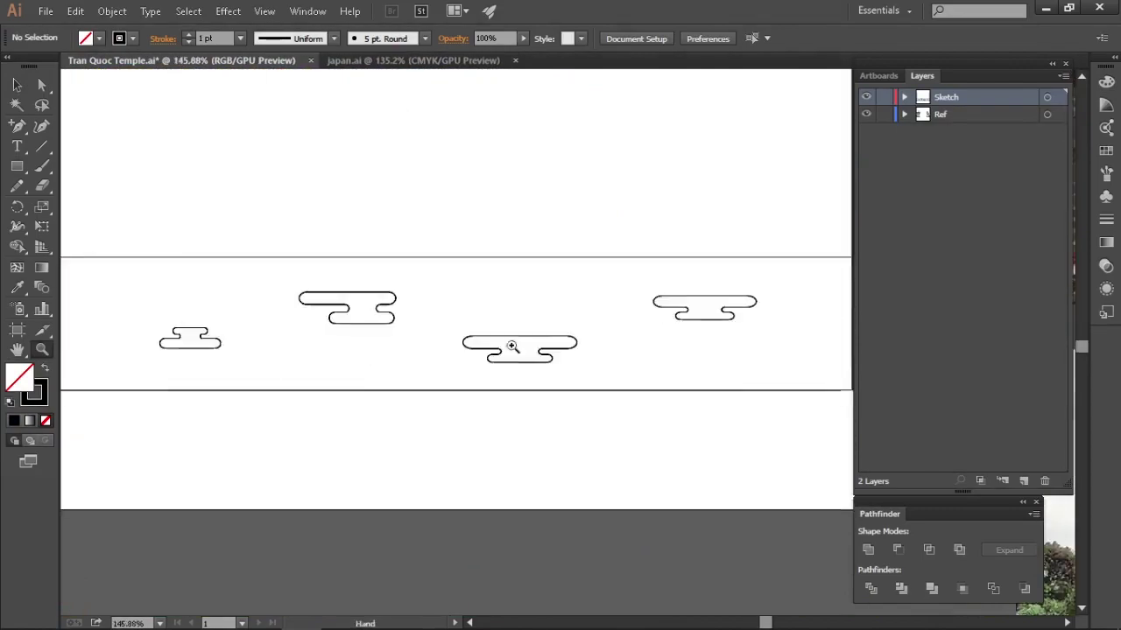
pyautogui.scroll(-2, 403, 362)
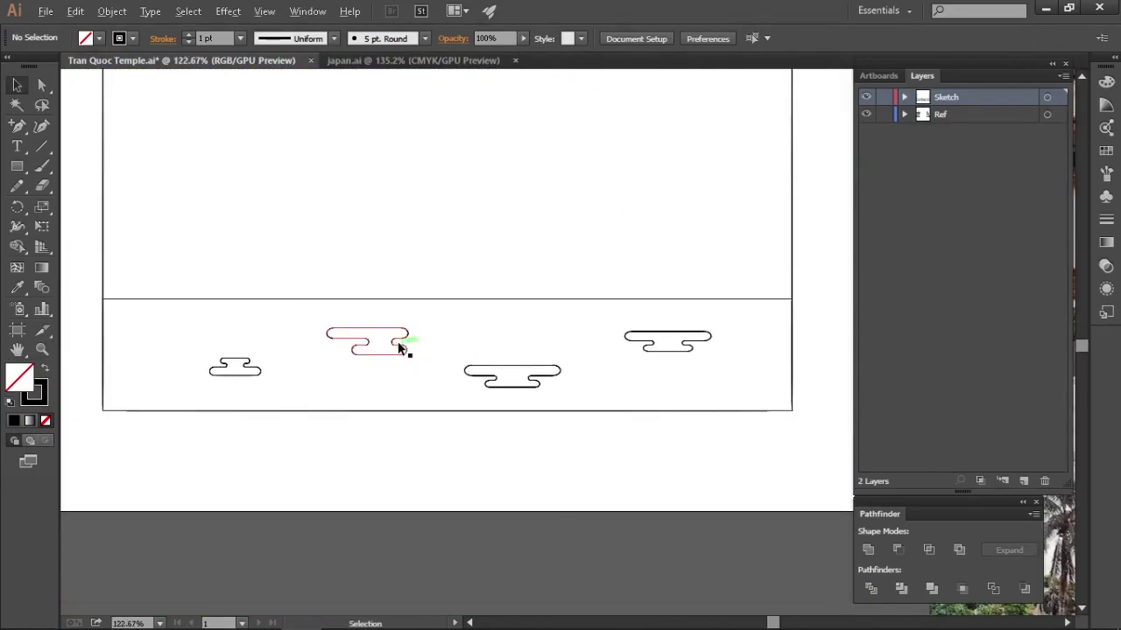
# - Copy the uneven stepped ripple to the band's right end and move the rightmost original ripple below the stepped one
pyautogui.moveTo(746, 390); pyautogui.dragTo(746, 389)
pyautogui.moveTo(526, 366); pyautogui.dragTo(525, 355)
pyautogui.moveTo(630, 368)
pyautogui.mouseDown()
pyautogui.moveTo(645, 381)
pyautogui.moveTo(637, 349)
pyautogui.mouseUp()
pyautogui.scroll(1, 604, 390)
pyautogui.moveTo(608, 382); pyautogui.dragTo(630, 401)
pyautogui.moveTo(666, 332); pyautogui.dragTo(401, 393)
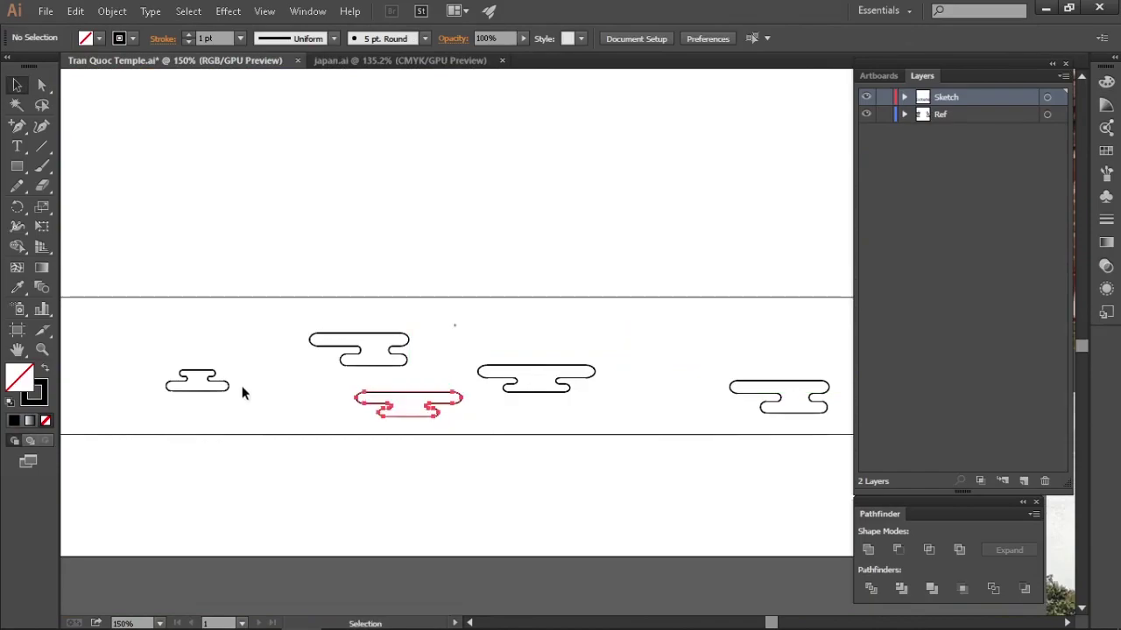
# - Place small ripples near the band's left end and in its right half, and shift the low ripple towards the left
pyautogui.moveTo(690, 346)
pyautogui.mouseDown()
pyautogui.moveTo(697, 341)
pyautogui.moveTo(683, 340)
pyautogui.mouseUp()
pyautogui.moveTo(407, 404); pyautogui.dragTo(445, 406)
pyautogui.moveTo(447, 407); pyautogui.dragTo(445, 405)
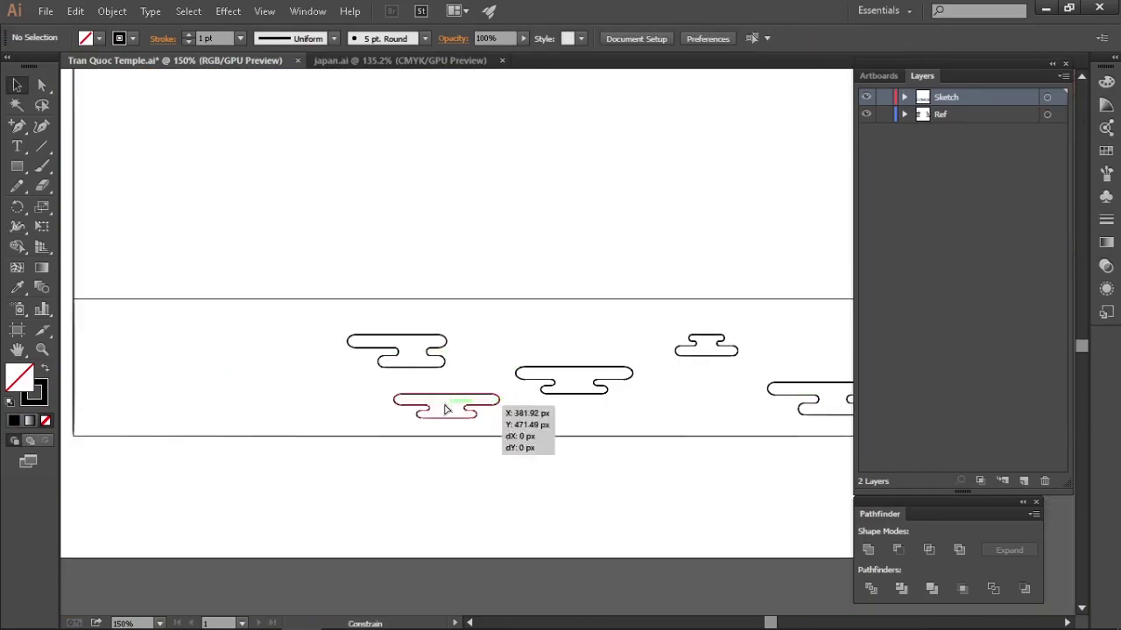
pyautogui.moveTo(225, 375); pyautogui.dragTo(227, 380)
pyautogui.moveTo(227, 380); pyautogui.dragTo(318, 387)
pyautogui.moveTo(322, 365); pyautogui.dragTo(309, 359)
pyautogui.moveTo(569, 415); pyautogui.dragTo(448, 404)
pyautogui.moveTo(301, 388); pyautogui.dragTo(304, 382)
# - Nudge the ripples slightly left within the band and save the document
pyautogui.hotkey('ctrl', 'shift', 'a')
pyautogui.press('z')
pyautogui.moveTo(604, 465); pyautogui.dragTo(598, 423)
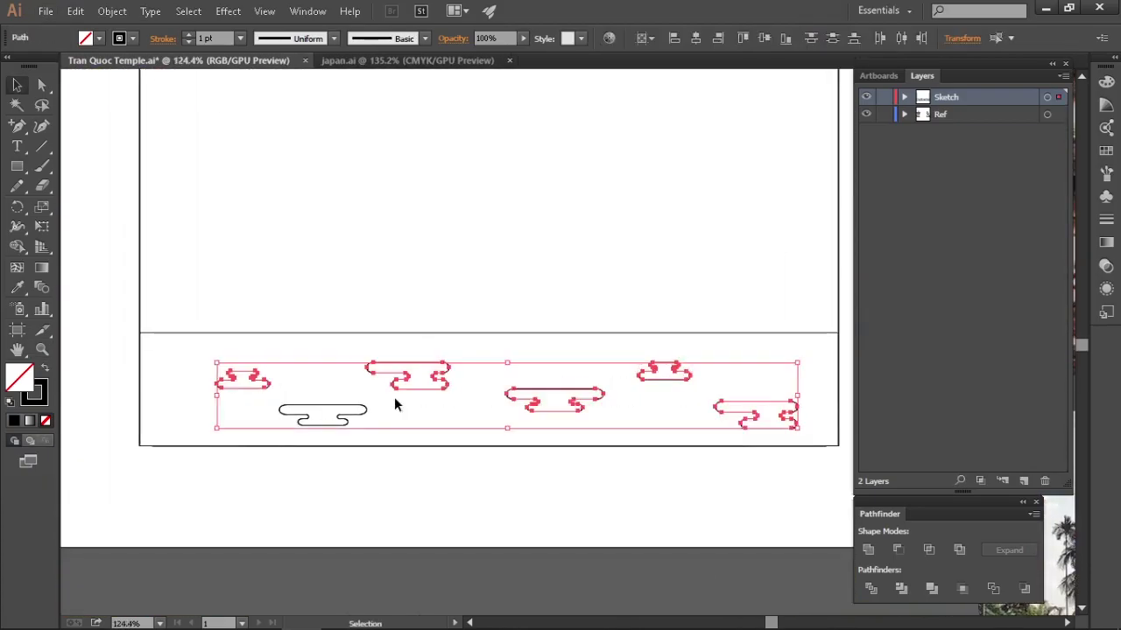
pyautogui.hotkey('shift', 'Left')
pyautogui.hotkey('shift', 'Left')
pyautogui.hotkey('ctrl', 'shift', 'a')
pyautogui.press('z')
pyautogui.moveTo(499, 385); pyautogui.dragTo(438, 386)
pyautogui.moveTo(219, 435); pyautogui.dragTo(491, 360)
pyautogui.moveTo(367, 373); pyautogui.dragTo(488, 285)
pyautogui.hotkey('ctrl', 's')
# - Place japan.jpg from the japan folder into Tran Quoc Temple.ai as a style reference
pyautogui.scroll(-2, 490, 301)
pyautogui.scroll(1, 490, 301)
pyautogui.scroll(1, 490, 301)
pyautogui.moveTo(235, 618)
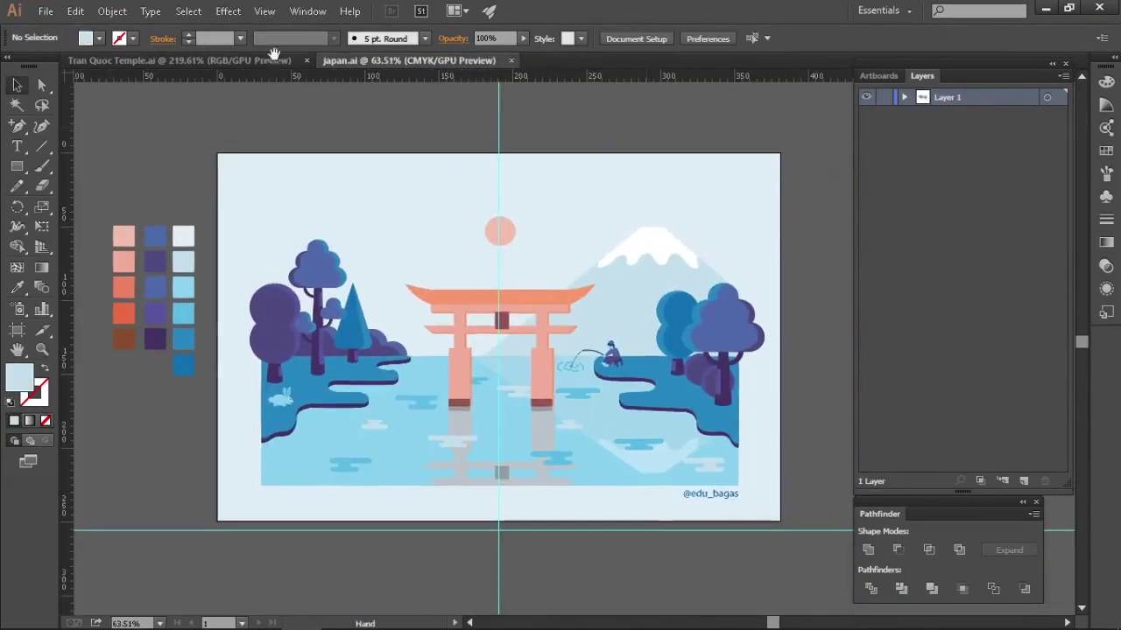
pyautogui.hotkey('alt', 'Tab')
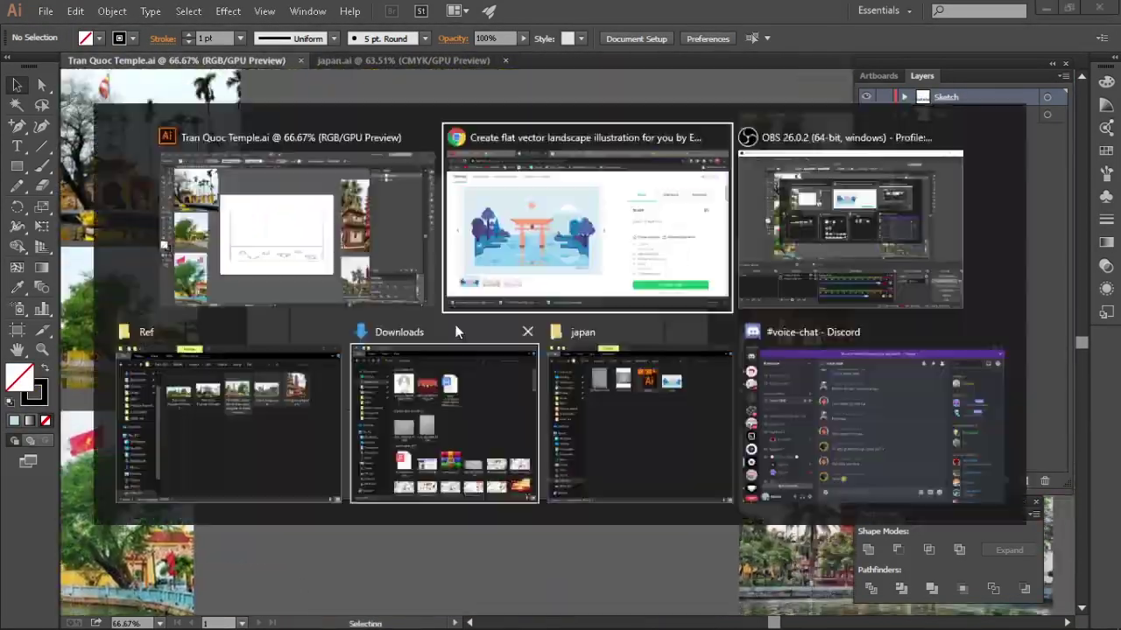
pyautogui.click(615, 431)
pyautogui.moveTo(347, 194); pyautogui.dragTo(647, 214)
# - Place the image monkey on top3-01.jpg from the landscape folder's monkey subfolder into the document as another reference
pyautogui.hotkey('alt', 'Left')
pyautogui.click(112, 210)
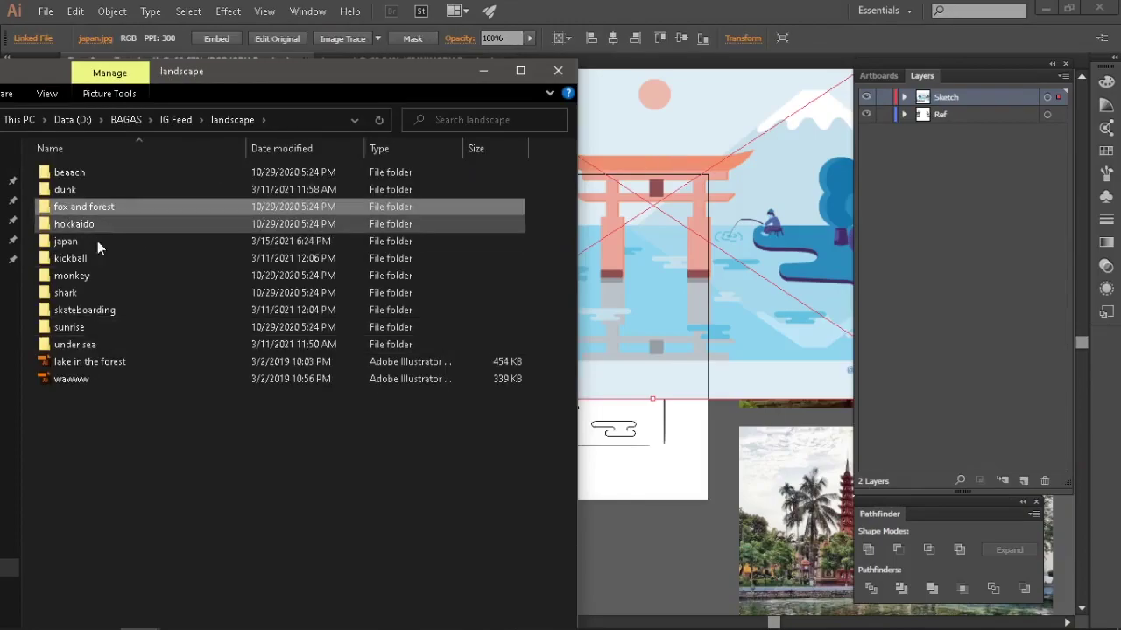
pyautogui.doubleClick(71, 275)
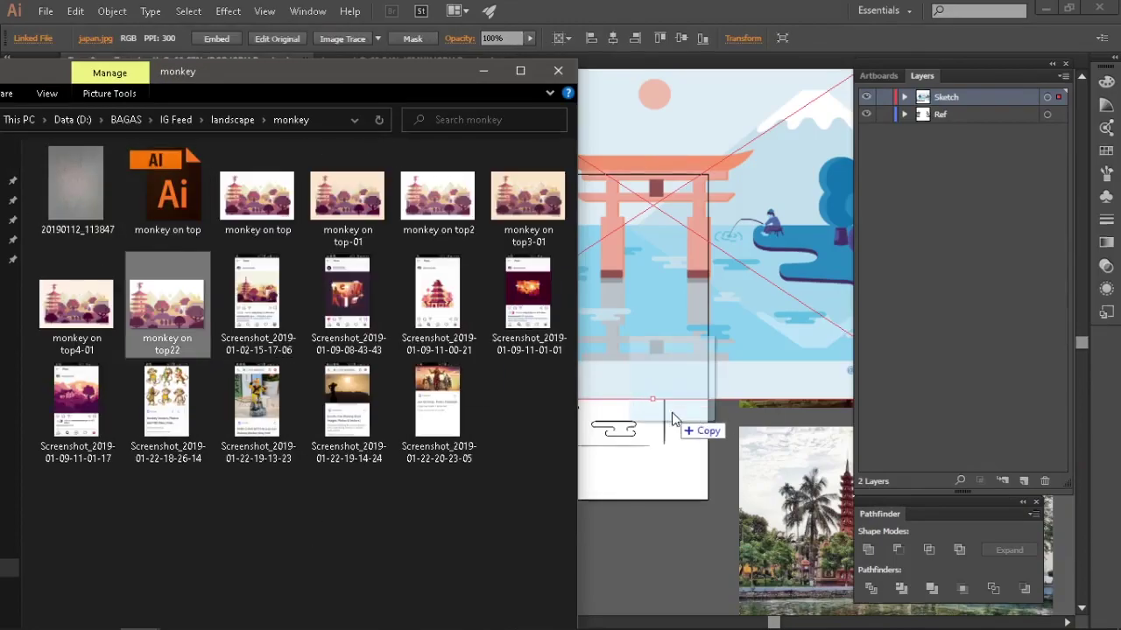
pyautogui.moveTo(516, 204); pyautogui.dragTo(713, 263)
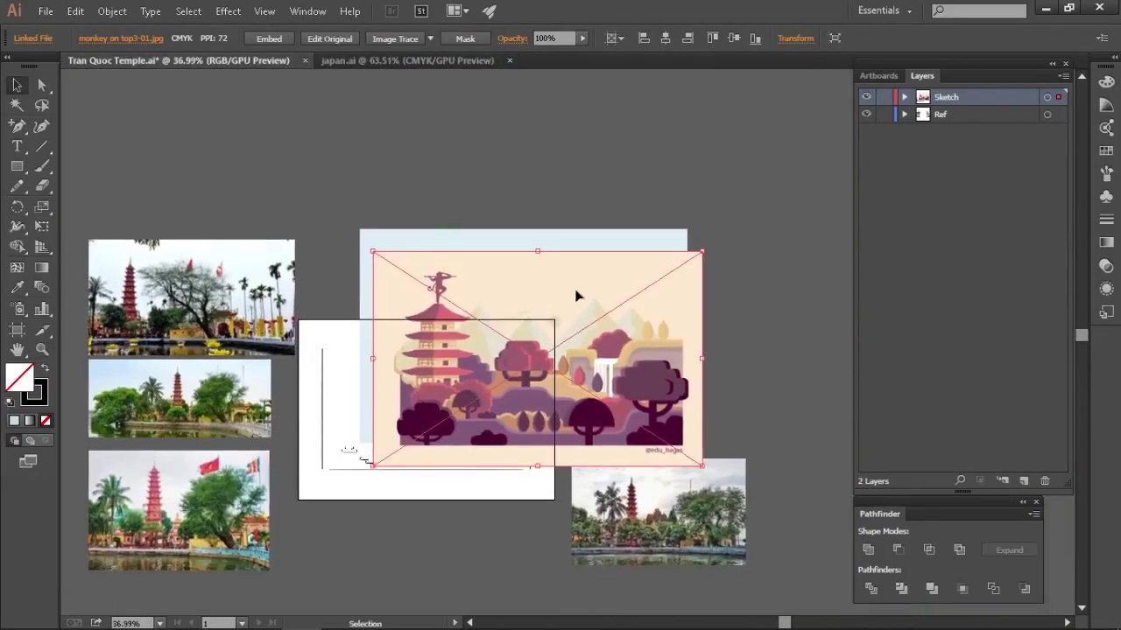
# - Move the two placed reference illustrations clear of the artboard
pyautogui.moveTo(575, 295); pyautogui.dragTo(662, 196)
pyautogui.moveTo(635, 292); pyautogui.dragTo(396, 173)
pyautogui.click(396, 173)
pyautogui.keyDown('shift'); pyautogui.click(525, 167); pyautogui.keyUp('shift')
pyautogui.moveTo(785, 132); pyautogui.dragTo(583, 197)
pyautogui.moveTo(510, 270); pyautogui.dragTo(560, 270)
pyautogui.moveTo(511, 185); pyautogui.dragTo(428, 251)
pyautogui.moveTo(495, 295); pyautogui.dragTo(510, 388)
pyautogui.moveTo(420, 604); pyautogui.dragTo(514, 290)
pyautogui.moveTo(514, 290); pyautogui.dragTo(584, 345)
pyautogui.moveTo(436, 376); pyautogui.dragTo(396, 443)
pyautogui.moveTo(376, 502)
pyautogui.mouseDown()
pyautogui.moveTo(450, 377)
pyautogui.moveTo(660, 379)
pyautogui.moveTo(516, 468)
pyautogui.moveTo(490, 471)
pyautogui.moveTo(512, 471)
pyautogui.mouseUp()
pyautogui.press('m')
pyautogui.moveTo(441, 378)
pyautogui.mouseDown()
pyautogui.moveTo(445, 340)
pyautogui.moveTo(439, 355)
pyautogui.mouseUp()
pyautogui.moveTo(419, 509)
pyautogui.mouseDown()
pyautogui.moveTo(434, 359)
pyautogui.moveTo(636, 411)
pyautogui.mouseUp()
pyautogui.press('a')
pyautogui.press('z')
pyautogui.moveTo(487, 229); pyautogui.dragTo(442, 236)
pyautogui.moveTo(491, 141); pyautogui.dragTo(543, 131)
pyautogui.moveTo(552, 350); pyautogui.dragTo(474, 217)
pyautogui.press('a')
pyautogui.press('Left')
pyautogui.press('Left')
pyautogui.moveTo(493, 134); pyautogui.dragTo(467, 167)
pyautogui.press('Right')
pyautogui.press('Right')
pyautogui.click(505, 154)
pyautogui.press('Left')
pyautogui.hotkey('ctrl', '1')
# - Examine the reference photo of the lakeside pagoda and palm trees beside the artboard
pyautogui.press('z')
pyautogui.moveTo(503, 308); pyautogui.dragTo(565, 335)
pyautogui.press('a')
pyautogui.press('v')
pyautogui.moveTo(571, 267); pyautogui.dragTo(524, 312)
pyautogui.press('z')
pyautogui.moveTo(372, 323); pyautogui.dragTo(538, 219)
pyautogui.press('v')
pyautogui.click(735, 526)
pyautogui.hotkey('ctrl', '1')
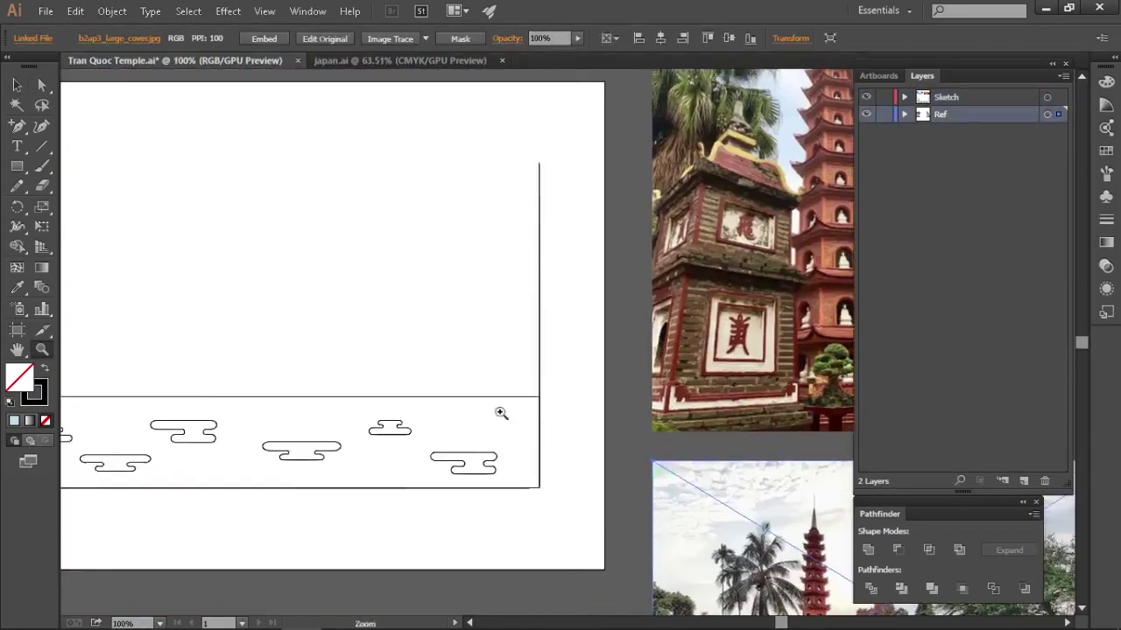
# - Draw a thin rectangle spanning the frame's full width directly above the water band
pyautogui.moveTo(245, 350); pyautogui.dragTo(245, 304)
pyautogui.moveTo(385, 359); pyautogui.dragTo(435, 354)
pyautogui.press('m')
pyautogui.moveTo(174, 378)
pyautogui.mouseDown()
pyautogui.moveTo(727, 353)
pyautogui.moveTo(755, 362)
pyautogui.mouseUp()
pyautogui.press('v')
pyautogui.moveTo(476, 340)
pyautogui.mouseDown()
pyautogui.moveTo(558, 306)
pyautogui.moveTo(673, 348)
pyautogui.moveTo(270, 292)
pyautogui.moveTo(302, 295)
pyautogui.mouseUp()
# - Draw a narrow upright post rectangle near the strip's left end, rising slightly above the strip
pyautogui.press('z')
pyautogui.press('m')
pyautogui.moveTo(219, 377)
pyautogui.mouseDown()
pyautogui.moveTo(258, 295)
pyautogui.moveTo(242, 305)
pyautogui.mouseUp()
pyautogui.press('z')
pyautogui.moveTo(401, 401)
pyautogui.mouseDown()
pyautogui.moveTo(250, 222)
pyautogui.moveTo(534, 406)
pyautogui.moveTo(376, 264)
pyautogui.moveTo(426, 385)
pyautogui.moveTo(498, 315)
pyautogui.moveTo(487, 463)
pyautogui.moveTo(329, 283)
pyautogui.moveTo(352, 282)
pyautogui.mouseUp()
pyautogui.press('v')
pyautogui.moveTo(318, 244); pyautogui.dragTo(327, 334)
pyautogui.moveTo(280, 293); pyautogui.dragTo(328, 294)
# - Draw an open curve with the Pen tool, bulging left and rising from the post's upper left corner
pyautogui.moveTo(17, 127); pyautogui.dragTo(83, 127)
pyautogui.moveTo(316, 167); pyautogui.dragTo(354, 170)
pyautogui.click(263, 343)
pyautogui.scroll(2, 383, 274)
pyautogui.press('v')
pyautogui.moveTo(426, 349); pyautogui.dragTo(441, 335)
pyautogui.moveTo(441, 336); pyautogui.dragTo(310, 246)
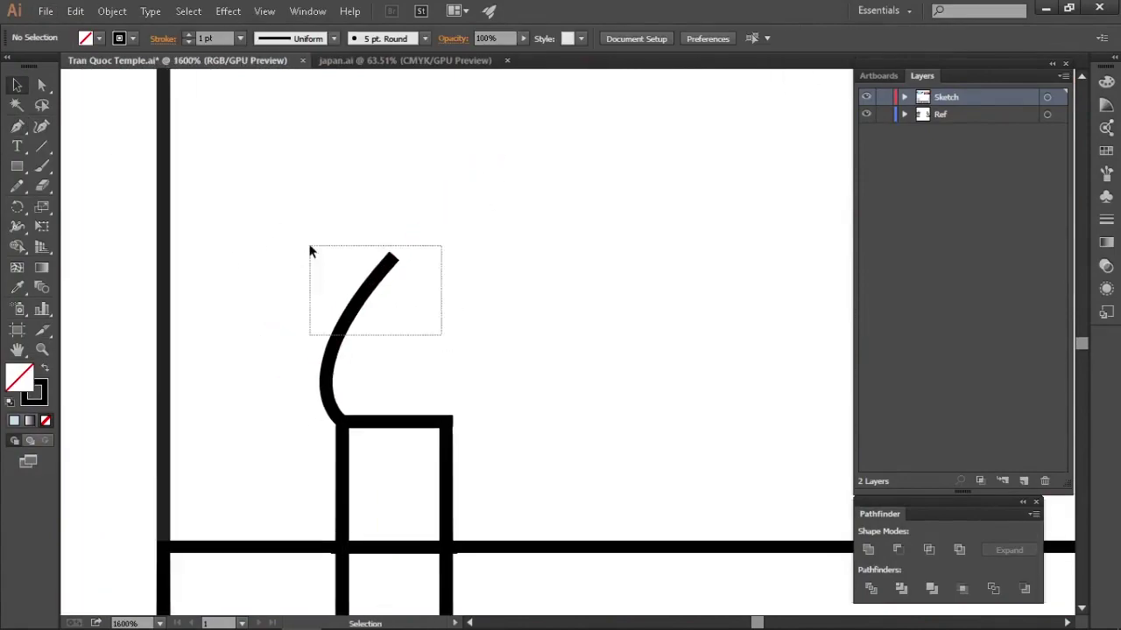
# - Reshape the curve by moving its upper anchor point, and align its lower end with the post's upper left corner
pyautogui.moveTo(300, 351); pyautogui.dragTo(298, 351)
pyautogui.click(544, 435)
pyautogui.scroll(-1, 544, 435)
pyautogui.press('a')
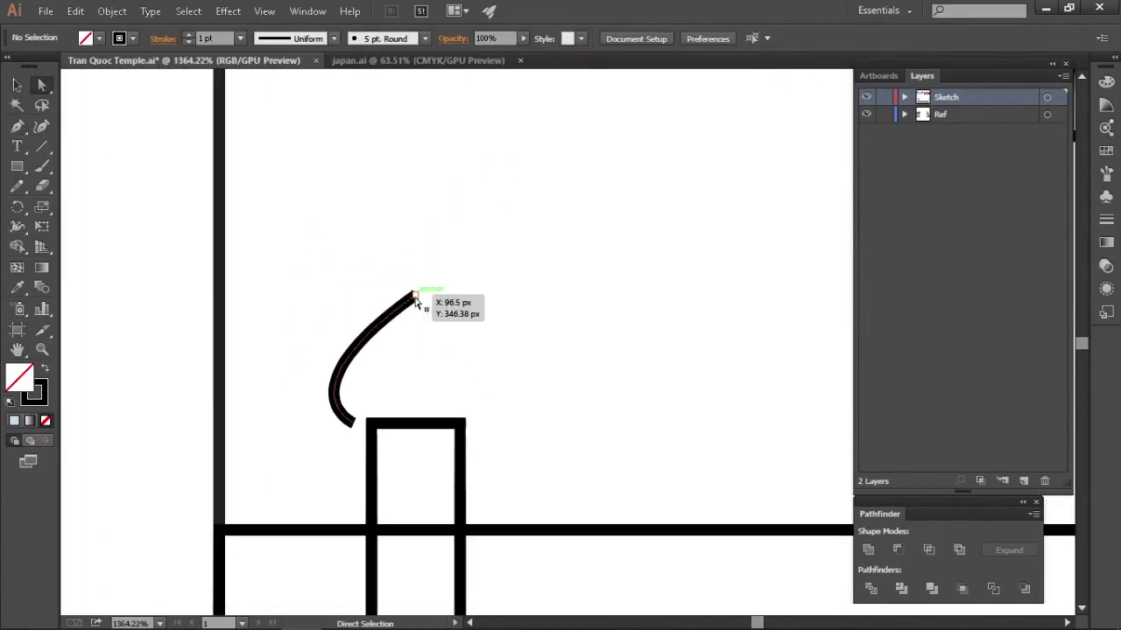
pyautogui.click(438, 324)
pyautogui.scroll(-3, 438, 280)
pyautogui.moveTo(418, 194); pyautogui.dragTo(360, 245)
pyautogui.press('Up')
pyautogui.press('Up')
pyautogui.click(453, 268)
pyautogui.press('v')
pyautogui.scroll(2, 452, 268)
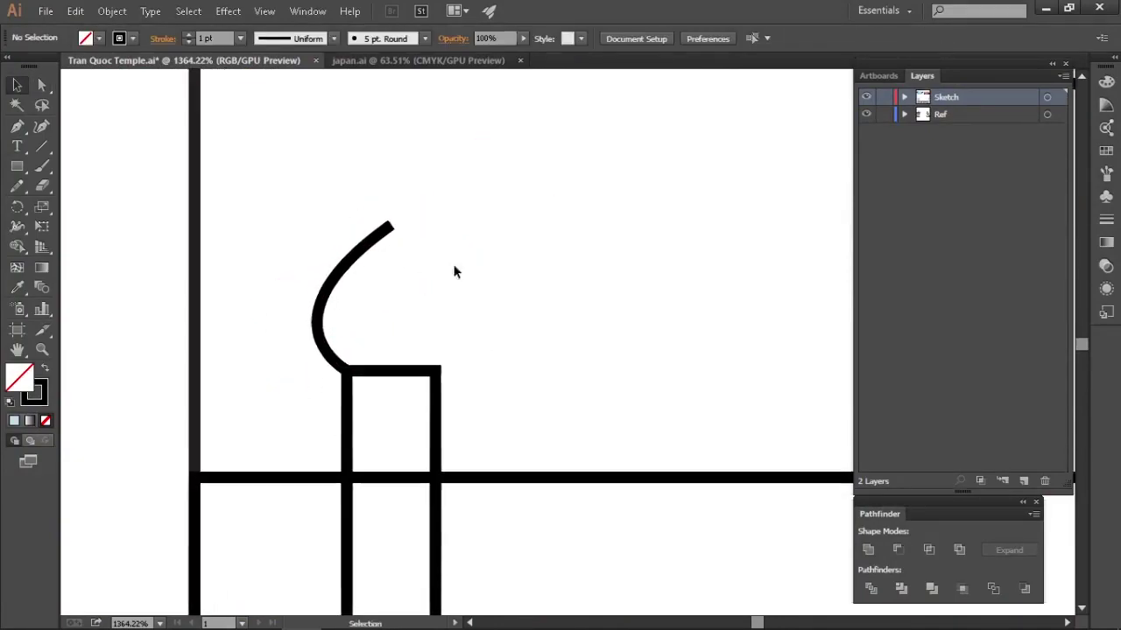
# - Duplicate the curve and mirror the copy onto the post's upper right corner
pyautogui.moveTo(333, 303); pyautogui.dragTo(443, 302)
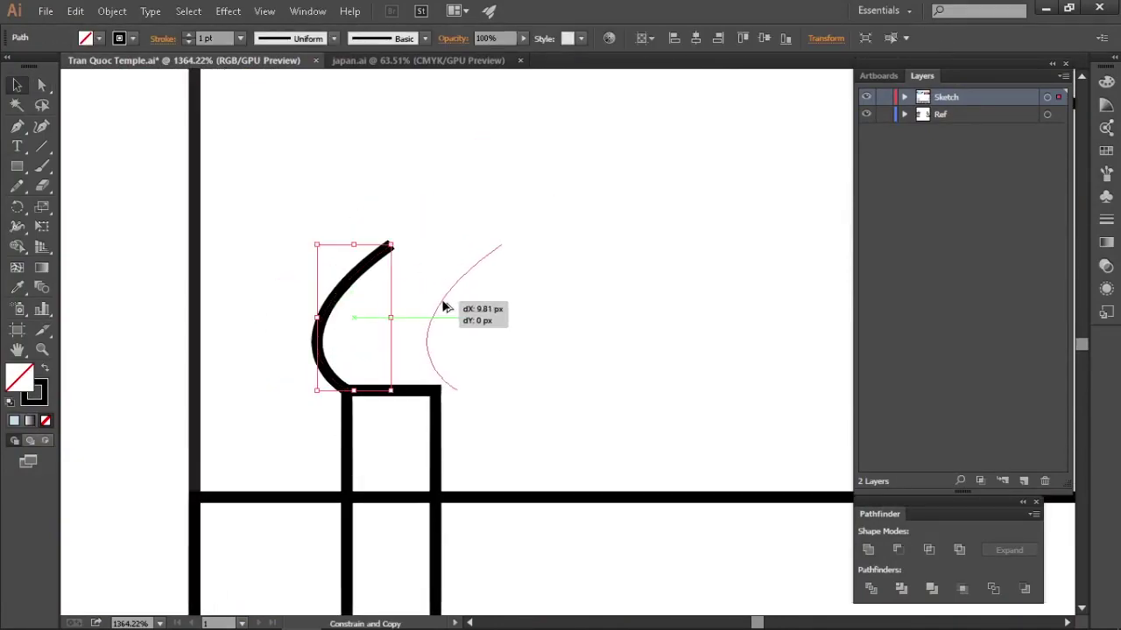
pyautogui.moveTo(557, 331); pyautogui.dragTo(558, 304)
pyautogui.press('p')
pyautogui.moveTo(423, 223); pyautogui.dragTo(458, 260)
pyautogui.press('v')
# - Join the two mirrored curves at their upper ends to form a symmetrical pointed bud
pyautogui.press('p')
pyautogui.click(455, 212)
pyautogui.click(443, 216)
pyautogui.press('a')
pyautogui.press('v')
pyautogui.scroll(-2, 520, 147)
pyautogui.click(642, 368)
pyautogui.press('a')
pyautogui.press('v')
pyautogui.click(625, 228)
pyautogui.scroll(-4, 525, 370)
pyautogui.scroll(1, 525, 371)
# - Create a filled shape from the area enclosed by the bud outline above the post with the Shape Builder
pyautogui.click(374, 243)
pyautogui.hotkey('shift', 'Up')
pyautogui.hotkey('shift', 'Down')
pyautogui.click(433, 291)
pyautogui.scroll(-2, 246, 224)
pyautogui.moveTo(246, 223); pyautogui.dragTo(105, 219)
pyautogui.moveTo(648, 314); pyautogui.dragTo(823, 307)
pyautogui.moveTo(445, 253); pyautogui.dragTo(278, 346)
pyautogui.hotkey('shift', 'm')
pyautogui.click(293, 285)
pyautogui.press('v')
pyautogui.click(402, 280)
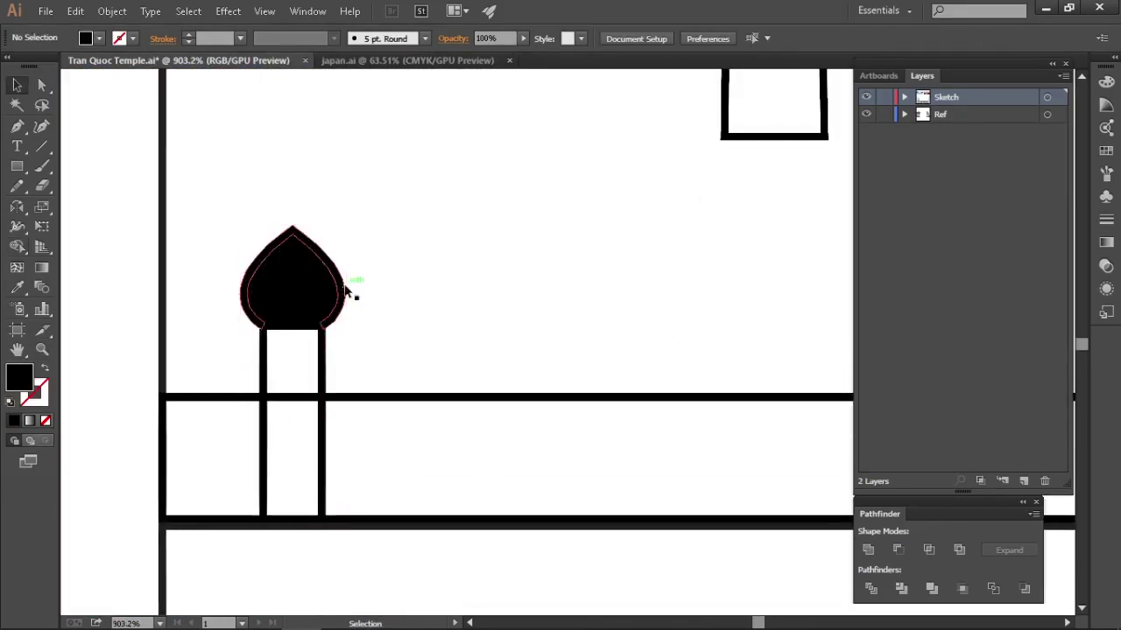
# - Try deleting the black filled shape inside the bud
pyautogui.scroll(4, 294, 295)
pyautogui.press('Delete')
pyautogui.hotkey('ctrl', 'z')
pyautogui.doubleClick(330, 262)
pyautogui.click(330, 262)
pyautogui.press('Delete')
pyautogui.doubleClick(467, 295)
pyautogui.hotkey('ctrl', 'z')
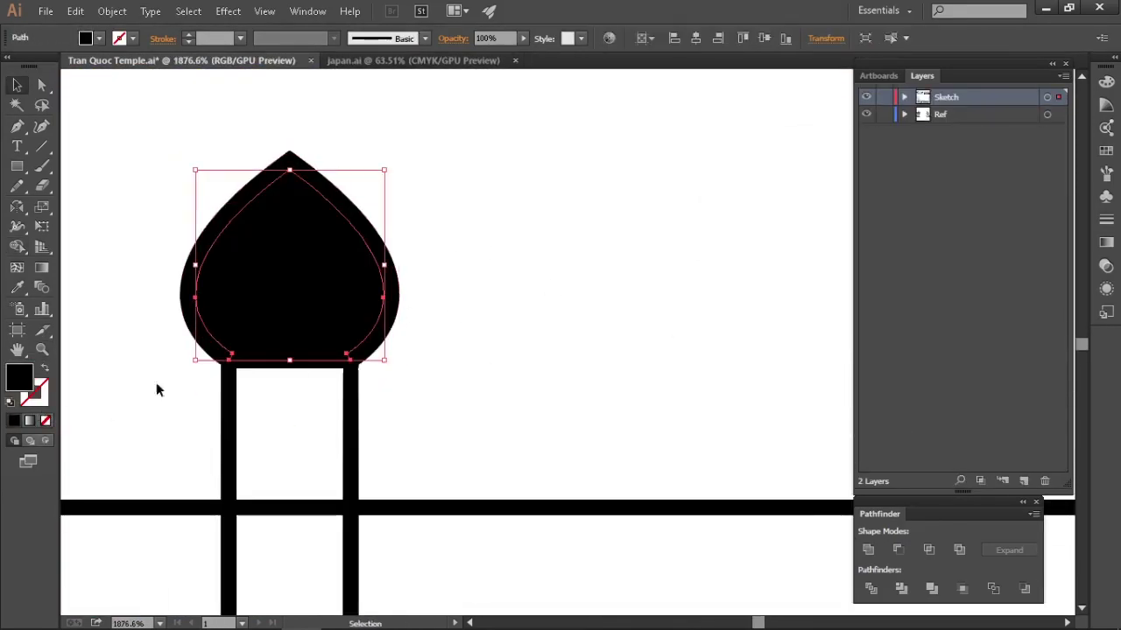
# - Set the bud shape's fill to white (FFFFFF), keeping its black outline
pyautogui.click(1105, 82)
pyautogui.click(930, 91)
pyautogui.click(389, 263)
pyautogui.click(480, 264)
pyautogui.scroll(2, 329, 374)
pyautogui.moveTo(402, 295); pyautogui.dragTo(408, 272)
pyautogui.doubleClick(412, 289)
pyautogui.hotkey('ctrl', 'z')
pyautogui.click(516, 314)
pyautogui.moveTo(516, 314); pyautogui.dragTo(433, 365)
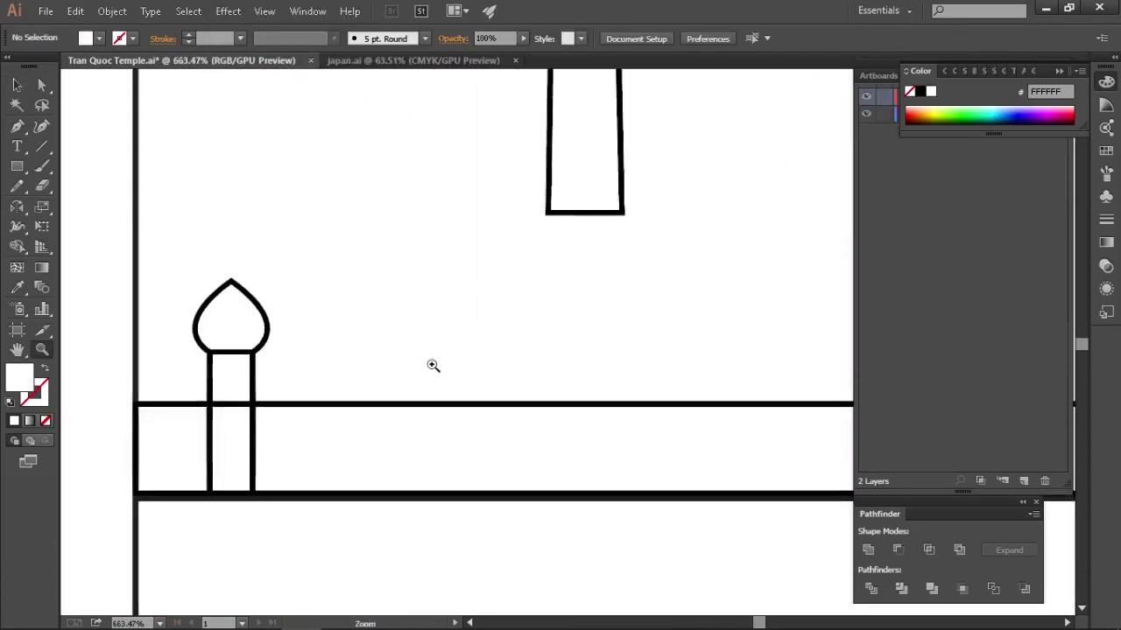
# - Enlarge the bud on the railing post, and shorten and widen the post to match the bud's base
pyautogui.moveTo(289, 350); pyautogui.dragTo(407, 320)
pyautogui.moveTo(296, 279); pyautogui.dragTo(296, 331)
pyautogui.click(455, 328)
pyautogui.moveTo(457, 343); pyautogui.dragTo(377, 368)
pyautogui.moveTo(450, 400); pyautogui.dragTo(386, 400)
pyautogui.moveTo(176, 438); pyautogui.dragTo(577, 88)
pyautogui.moveTo(306, 423); pyautogui.dragTo(242, 392)
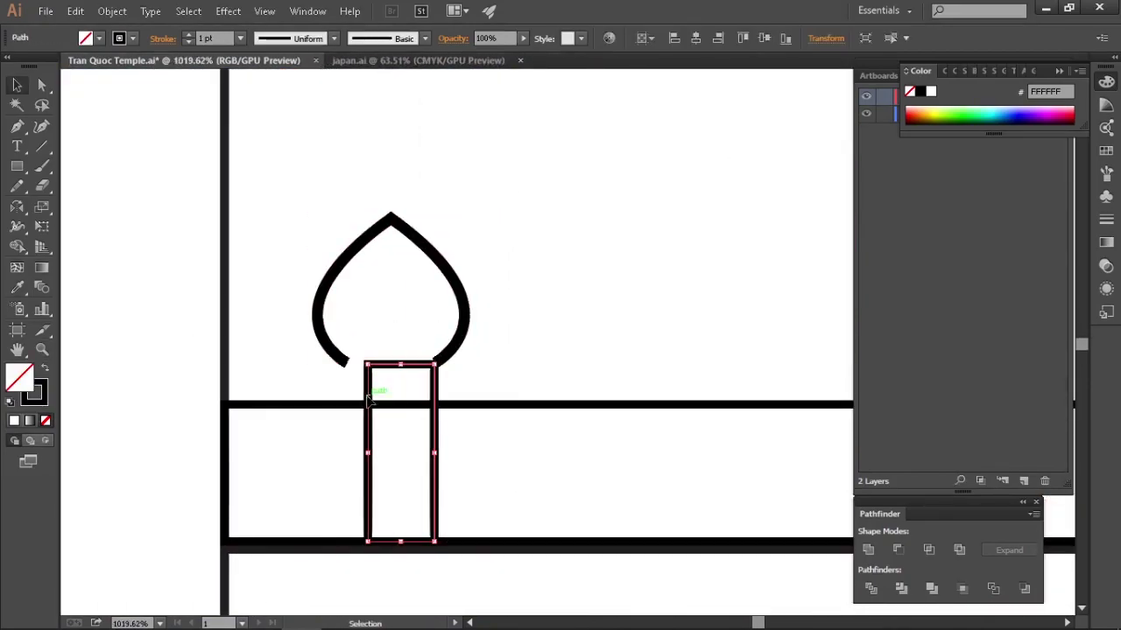
pyautogui.moveTo(409, 453); pyautogui.dragTo(440, 452)
pyautogui.click(563, 358)
pyautogui.moveTo(414, 388); pyautogui.dragTo(508, 359)
# - Repeat the railing post with its bud at even spacing along the strip
pyautogui.moveTo(473, 399); pyautogui.dragTo(297, 377)
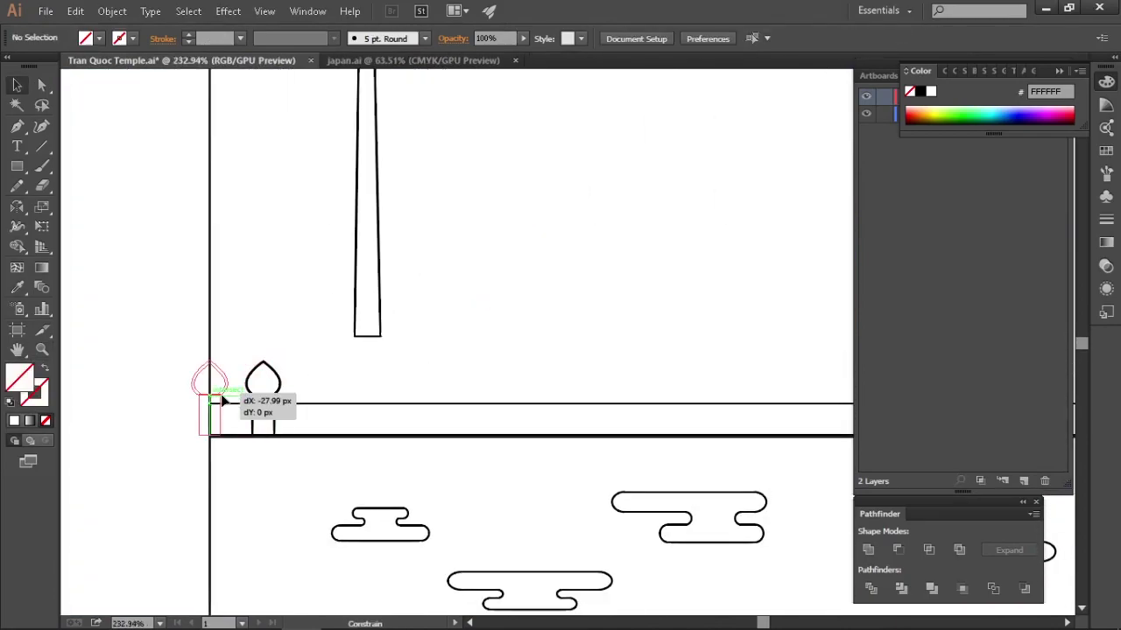
pyautogui.moveTo(223, 400); pyautogui.dragTo(221, 400)
pyautogui.hotkey('ctrl', 'z')
pyautogui.moveTo(297, 436); pyautogui.dragTo(219, 429)
pyautogui.moveTo(410, 435); pyautogui.dragTo(524, 420)
pyautogui.moveTo(319, 526); pyautogui.dragTo(334, 342)
pyautogui.moveTo(187, 399); pyautogui.dragTo(254, 401)
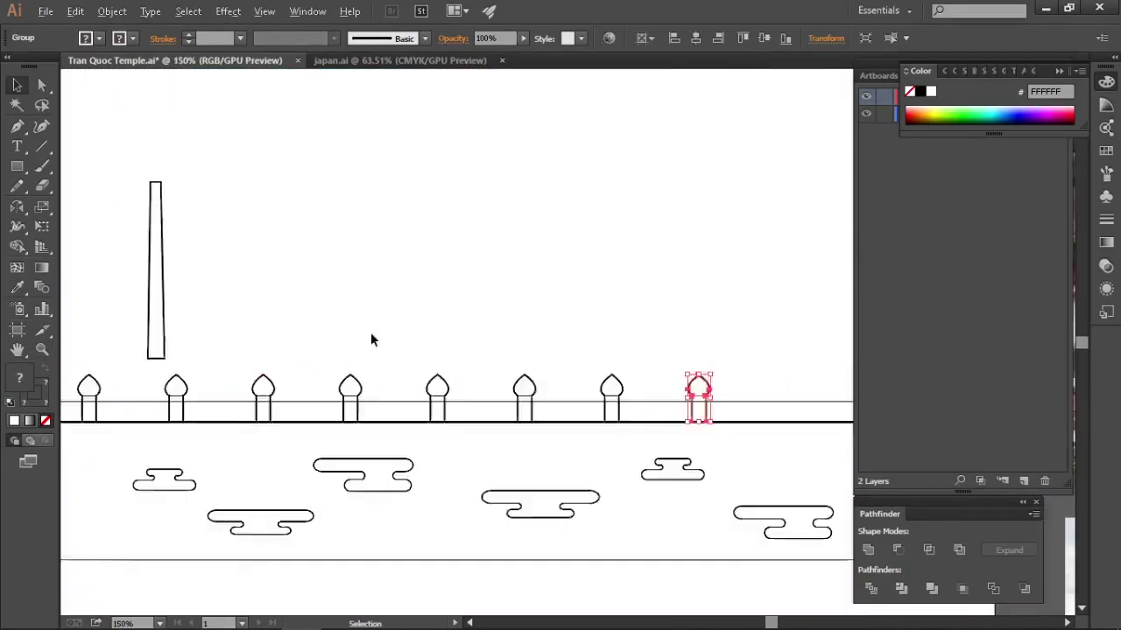
# - Remove the evenly spaced post copies, keeping only the leftmost post
pyautogui.hotkey('ctrl', '1')
pyautogui.click(506, 316)
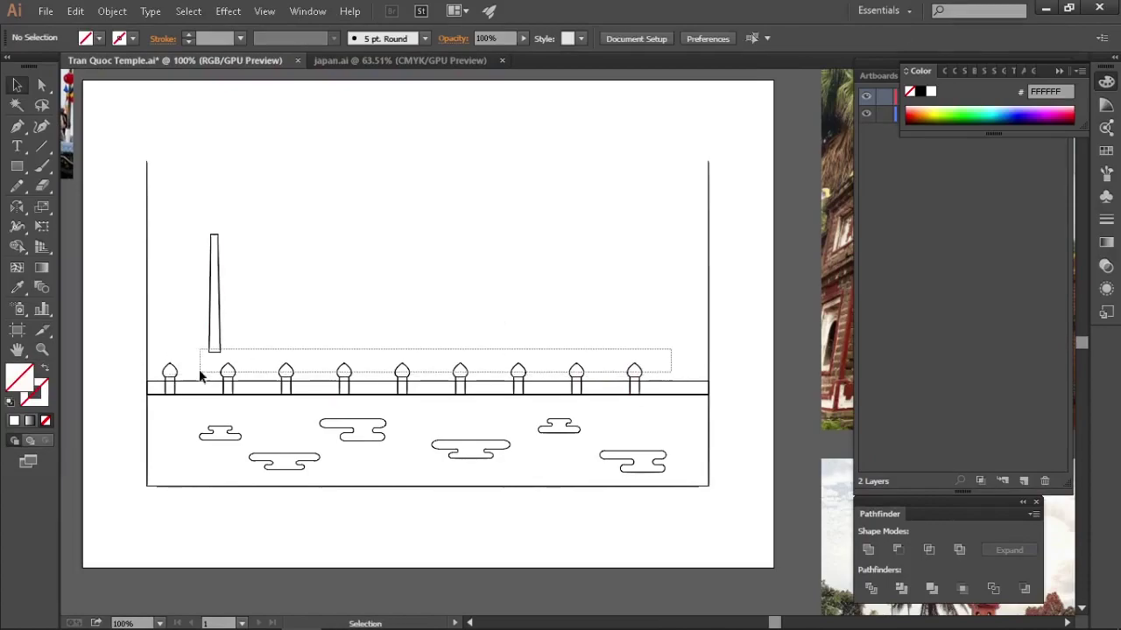
pyautogui.click(696, 38)
pyautogui.click(502, 316)
pyautogui.moveTo(495, 300); pyautogui.dragTo(482, 318)
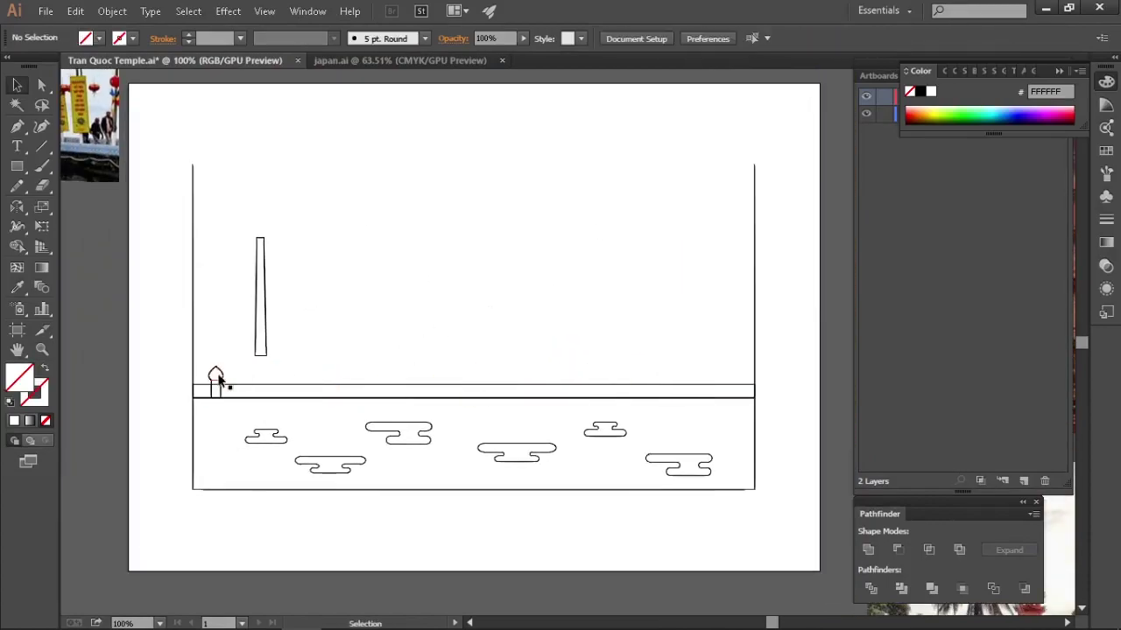
# - Copy the post to the strip's right end and blend both into a row of eight evenly spaced posts
pyautogui.click(707, 350)
pyautogui.moveTo(494, 461); pyautogui.dragTo(504, 462)
pyautogui.moveTo(755, 348); pyautogui.dragTo(182, 374)
pyautogui.click(123, 14)
pyautogui.moveTo(149, 394)
pyautogui.click(430, 399)
pyautogui.click(125, 16)
pyautogui.doubleClick(125, 17)
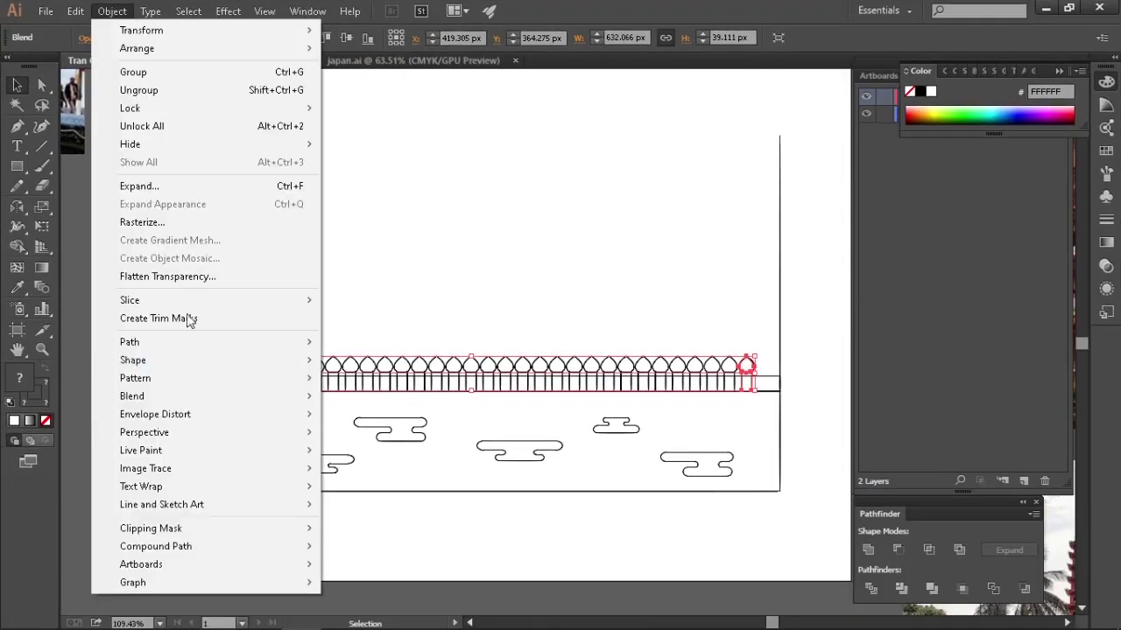
pyautogui.click(411, 438)
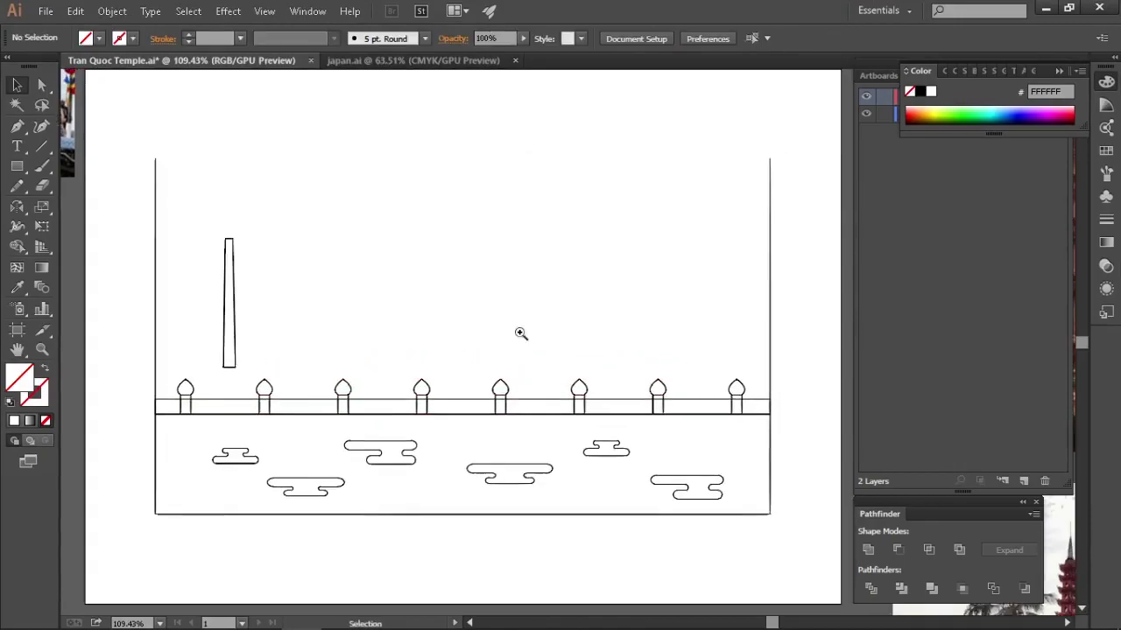
# - Move the tall tapered shape down so its base stands on the railing strip by the first post
pyautogui.scroll(-5, 520, 332)
pyautogui.scroll(6, 585, 350)
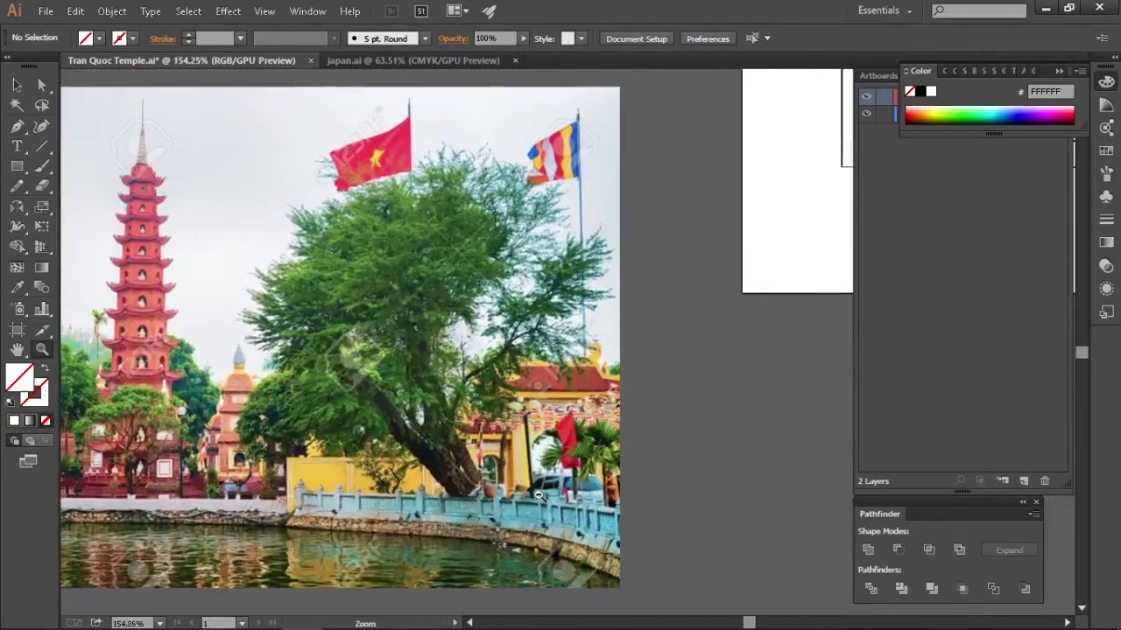
pyautogui.moveTo(744, 175); pyautogui.dragTo(421, 477)
pyautogui.moveTo(768, 178); pyautogui.dragTo(428, 443)
pyautogui.scroll(3, 428, 443)
pyautogui.moveTo(262, 560); pyautogui.dragTo(405, 278)
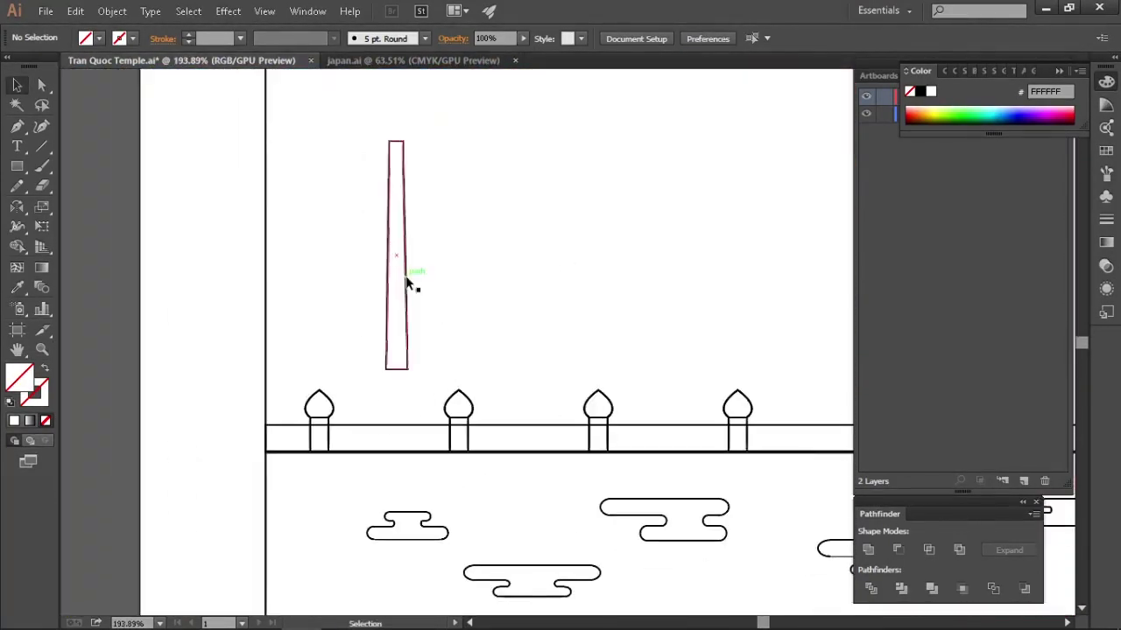
pyautogui.moveTo(355, 367); pyautogui.dragTo(355, 367)
pyautogui.moveTo(350, 327); pyautogui.dragTo(369, 332)
pyautogui.moveTo(369, 332); pyautogui.dragTo(368, 344)
pyautogui.click(502, 298)
pyautogui.scroll(2, 400, 357)
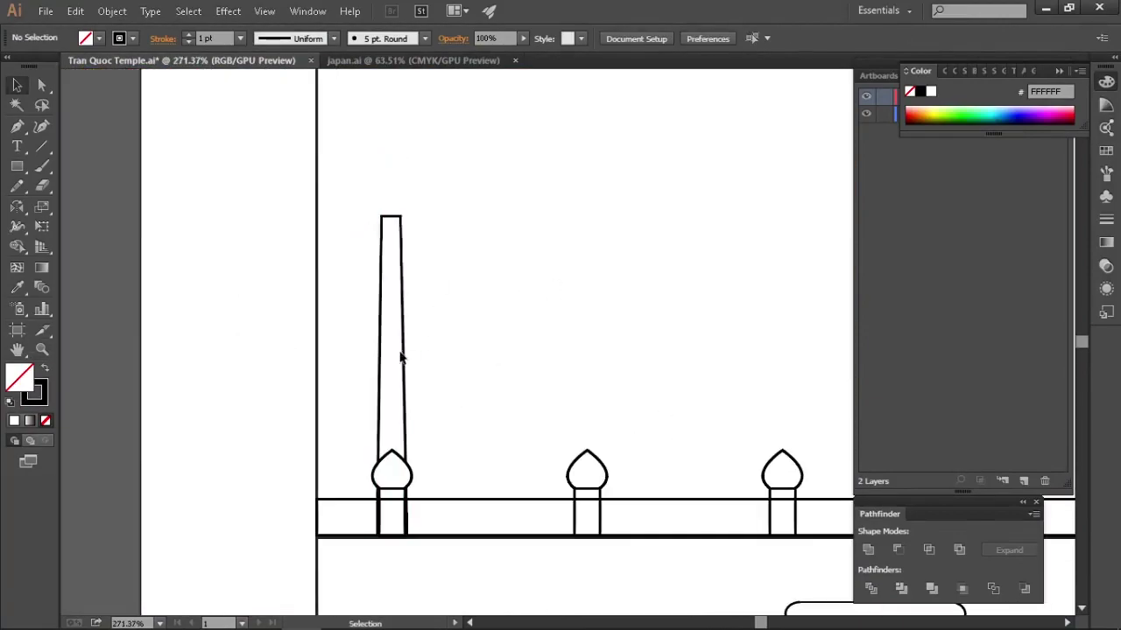
pyautogui.hotkey('ctrl', 'z')
pyautogui.moveTo(504, 282); pyautogui.dragTo(499, 341)
pyautogui.scroll(-4, 500, 341)
# - Switch to the browser and search Google Images for "coconut tree flat design" in a new tab
pyautogui.press('p')
pyautogui.moveTo(604, 285); pyautogui.dragTo(476, 420)
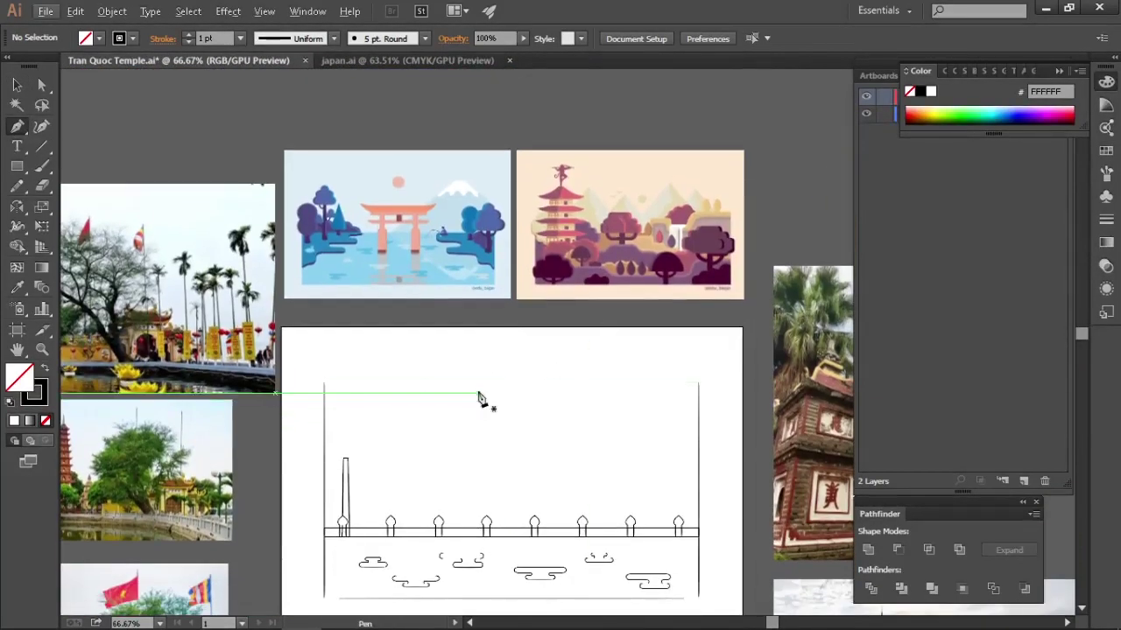
pyautogui.hotkey('alt', 'Tab')
pyautogui.hotkey('ctrl', 't')
pyautogui.write('co')
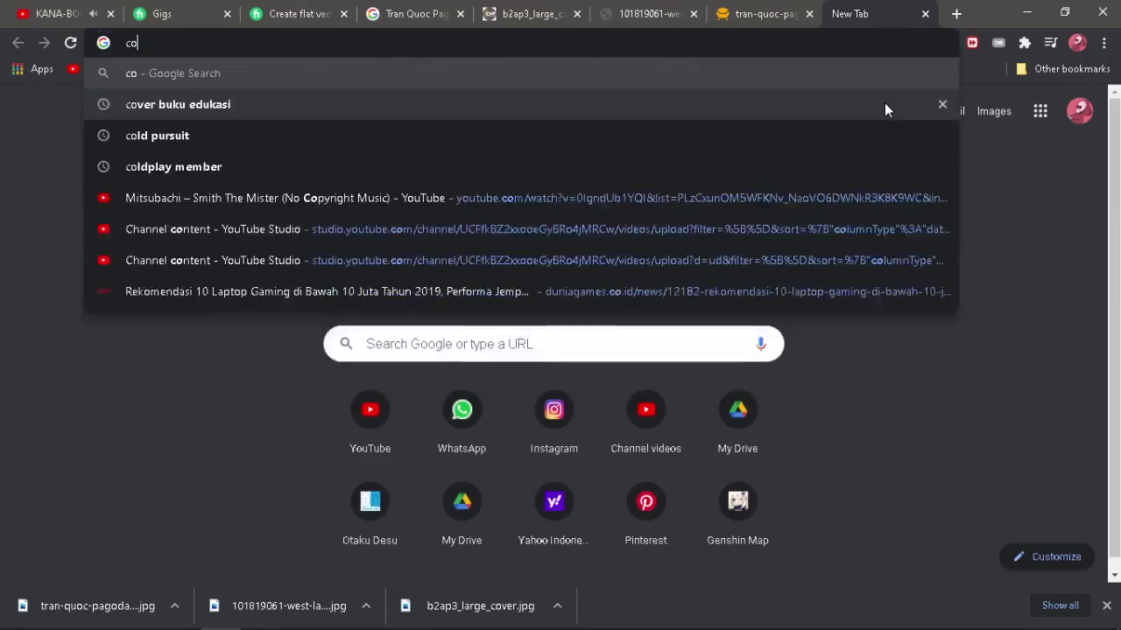
pyautogui.write('conut tree flat')
pyautogui.press('Return')
pyautogui.click(288, 120)
pyautogui.write('design')
pyautogui.press('Return')
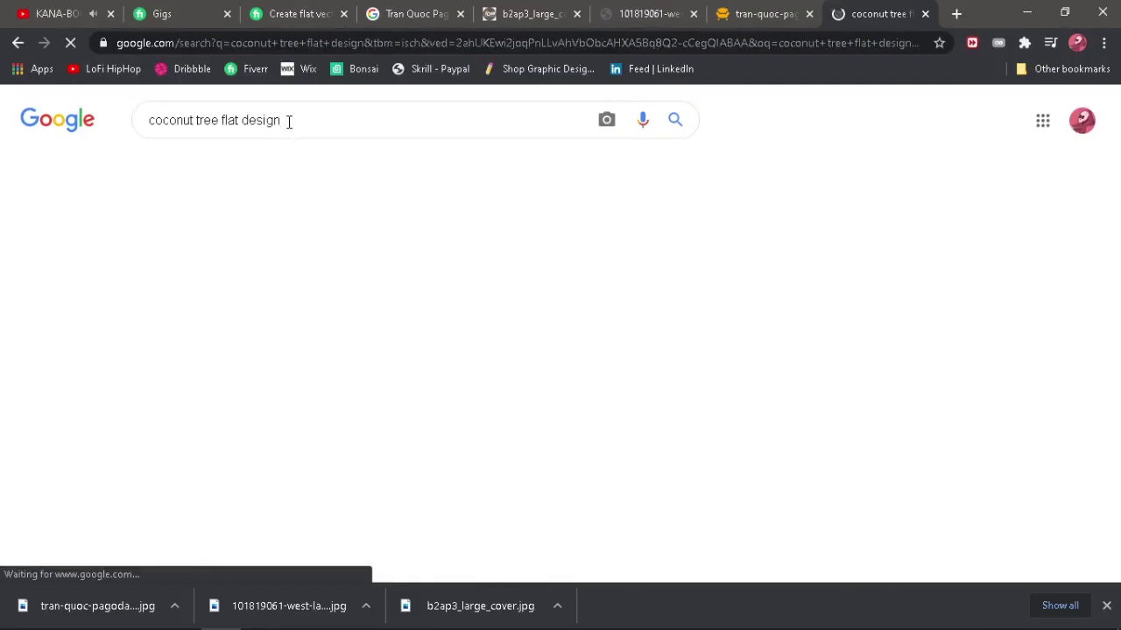
# - Copy the image of two red palm trees on a yellow mound from the results and switch back to Illustrator
pyautogui.scroll(-7, 691, 340)
pyautogui.scroll(6, 667, 338)
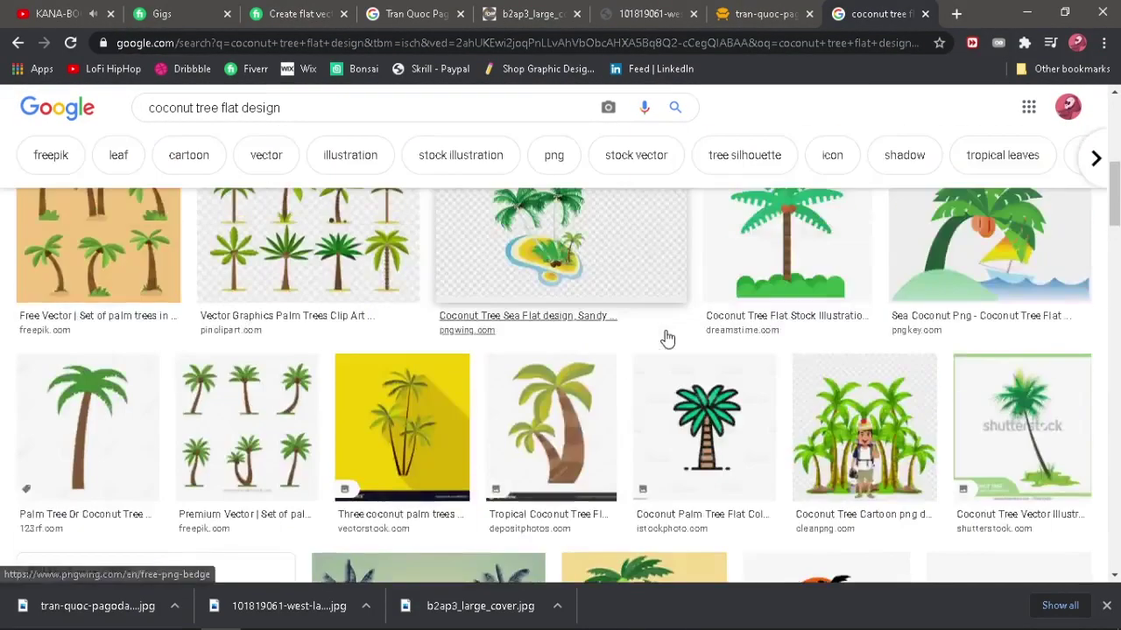
pyautogui.click(910, 341)
pyautogui.rightClick(785, 313)
pyautogui.click(815, 496)
pyautogui.hotkey('alt', 'Tab')
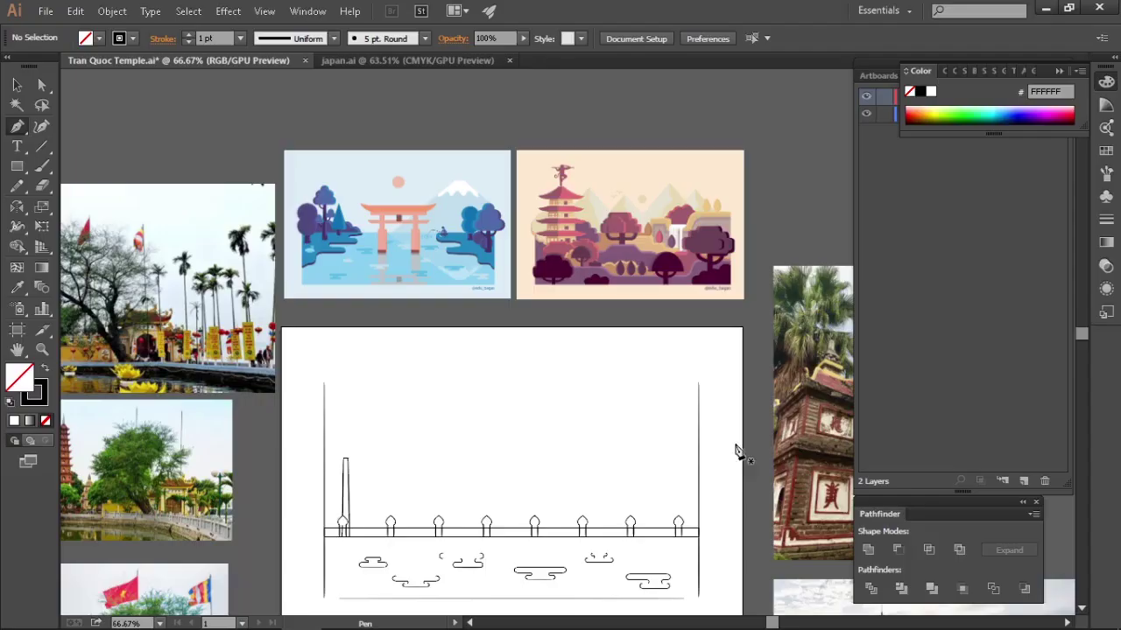
# - Paste the palm tree image on the Ref layer and place it above the pagoda reference photo
pyautogui.hotkey('ctrl', 'v')
pyautogui.moveTo(773, 175); pyautogui.dragTo(774, 176)
pyautogui.moveTo(728, 406); pyautogui.dragTo(618, 333)
pyautogui.moveTo(565, 301); pyautogui.dragTo(460, 361)
pyautogui.click(527, 386)
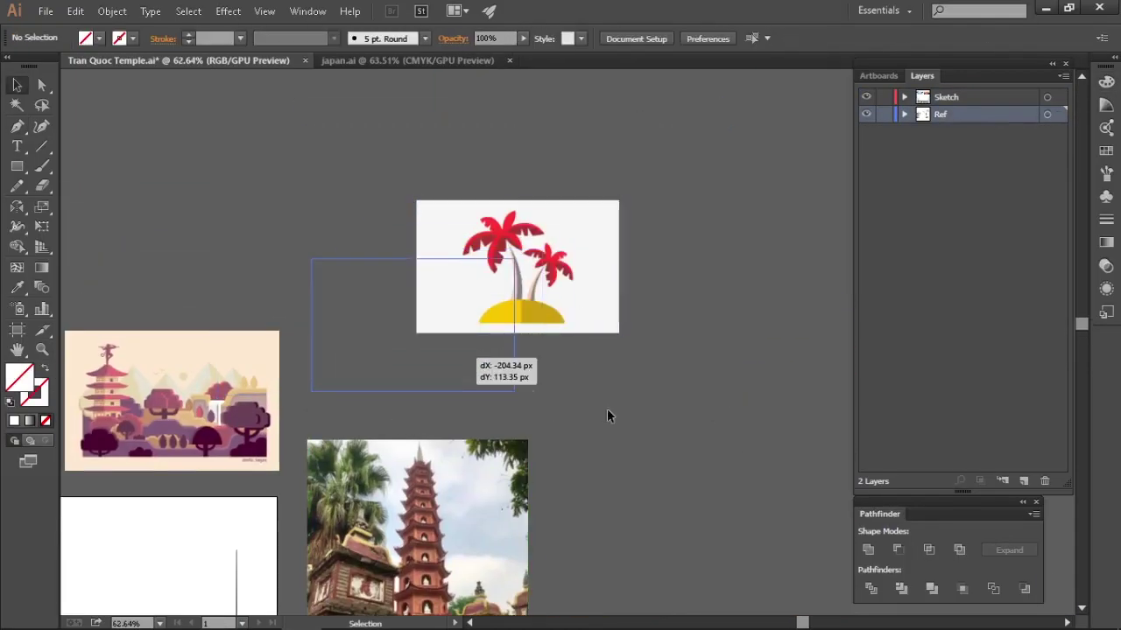
# - Draw the curved upper edge of a palm leaf with the Pen tool beside the palm tree reference
pyautogui.scroll(5, 530, 372)
pyautogui.press('p')
pyautogui.click(522, 313)
pyautogui.moveTo(584, 243); pyautogui.dragTo(640, 225)
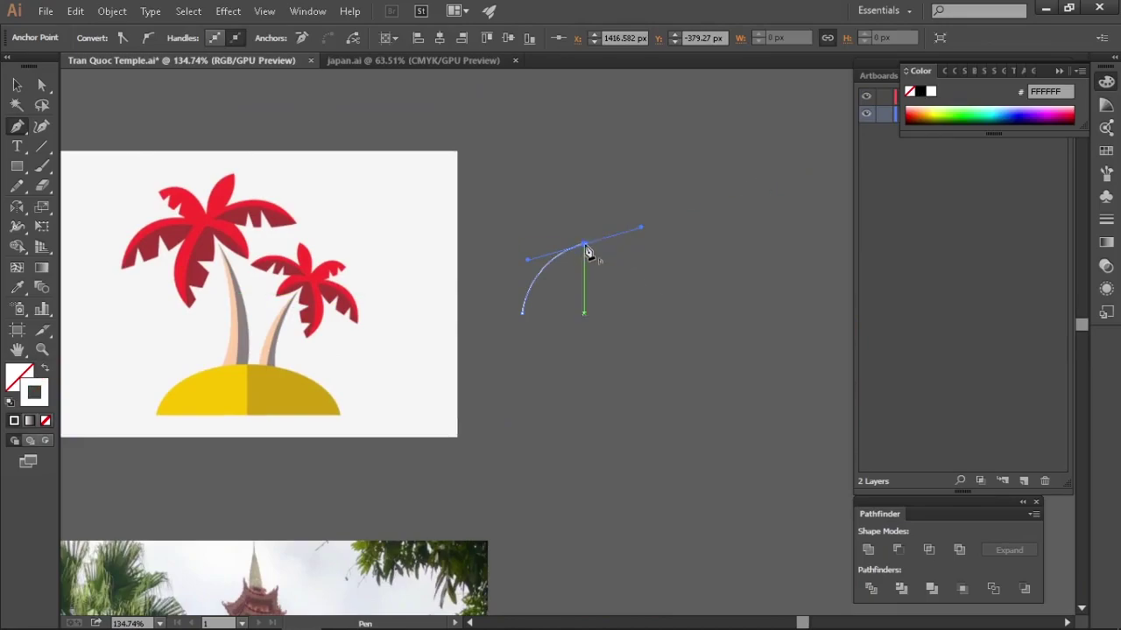
pyautogui.hotkey('ctrl', '+')
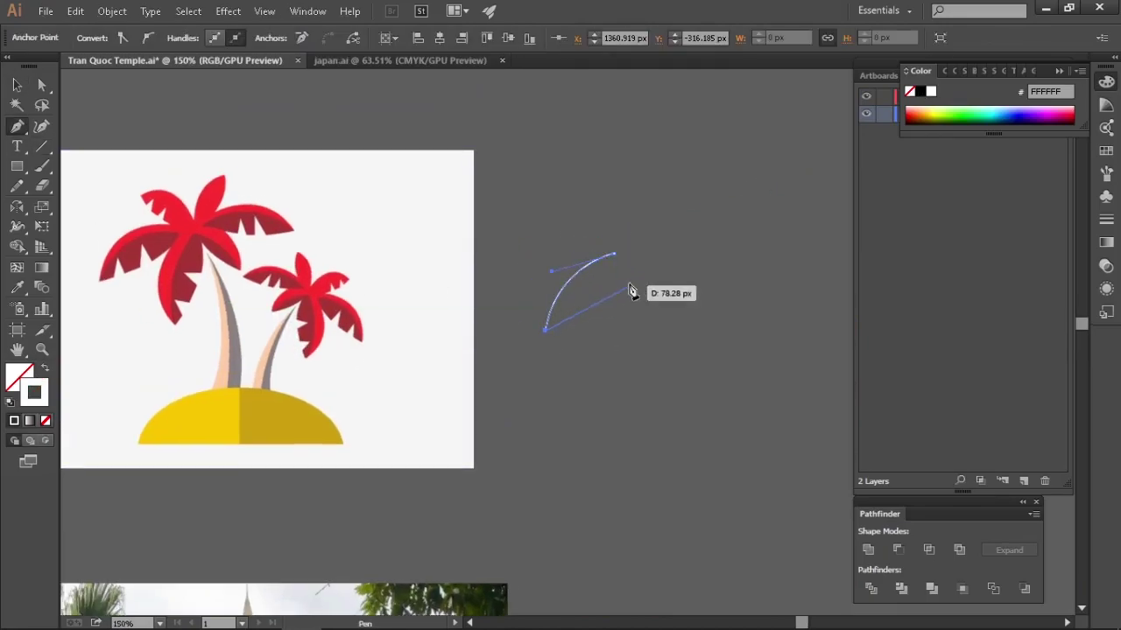
pyautogui.keyDown('ctrl'); pyautogui.click(668, 350); pyautogui.keyUp('ctrl')
# - Complete the palm leaf outline with an outward-curving lower edge and a straight cut at its wide end
pyautogui.moveTo(668, 350); pyautogui.dragTo(683, 353)
pyautogui.press('z')
pyautogui.moveTo(649, 298); pyautogui.dragTo(667, 298)
pyautogui.moveTo(667, 298); pyautogui.dragTo(703, 313)
pyautogui.press('z')
pyautogui.moveTo(626, 298); pyautogui.dragTo(693, 301)
pyautogui.press('a')
pyautogui.click(696, 328)
pyautogui.press('z')
pyautogui.moveTo(623, 378); pyautogui.dragTo(610, 377)
pyautogui.moveTo(604, 290); pyautogui.dragTo(647, 290)
pyautogui.press('p')
pyautogui.click(530, 269)
pyautogui.press('z')
pyautogui.moveTo(636, 346); pyautogui.dragTo(569, 310)
pyautogui.moveTo(692, 223); pyautogui.dragTo(482, 297)
pyautogui.click(482, 298)
# - Draw a curved midrib from the leaf's pointed tip to the middle of its straight end
pyautogui.press('p')
pyautogui.scroll(1, 378, 366)
pyautogui.scroll(-2, 378, 367)
pyautogui.moveTo(308, 411); pyautogui.dragTo(284, 419)
pyautogui.scroll(1, 284, 420)
pyautogui.moveTo(584, 202); pyautogui.dragTo(585, 203)
pyautogui.keyDown('ctrl'); pyautogui.click(582, 236); pyautogui.keyUp('ctrl')
# - Draw three closed triangles crossing the leaf's lower edge as notch shapes, following the palm reference
pyautogui.press('z')
pyautogui.moveTo(448, 313); pyautogui.dragTo(485, 314)
pyautogui.press('p')
pyautogui.click(381, 358)
pyautogui.click(371, 295)
pyautogui.click(425, 350)
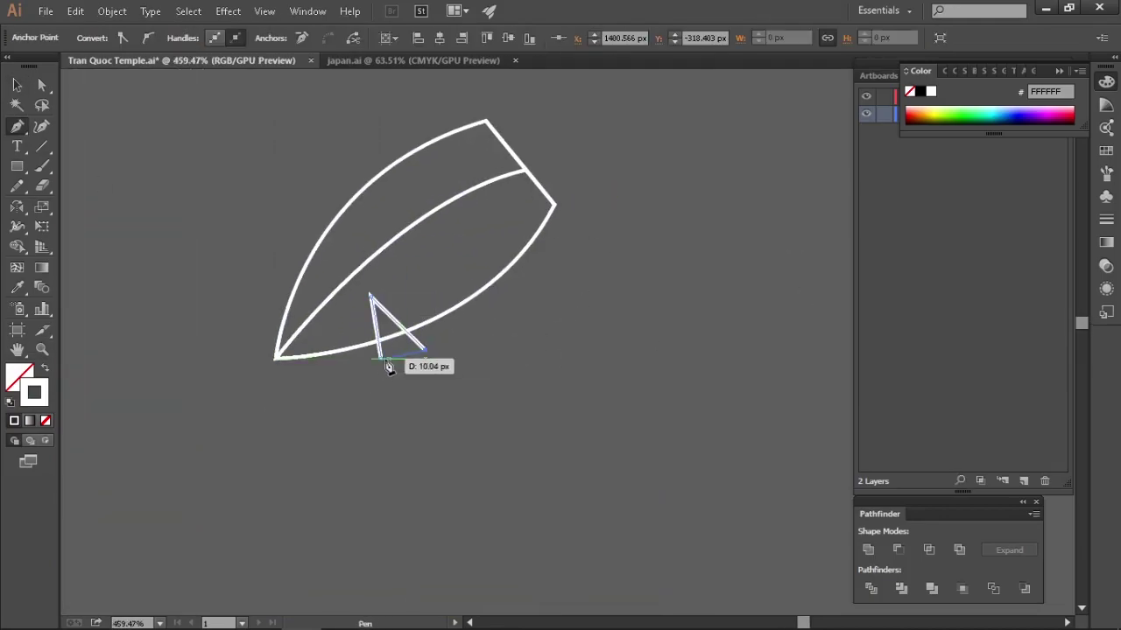
pyautogui.click(488, 317)
pyautogui.click(464, 254)
pyautogui.click(515, 297)
pyautogui.click(487, 317)
pyautogui.keyDown('ctrl'); pyautogui.click(350, 200); pyautogui.keyUp('ctrl')
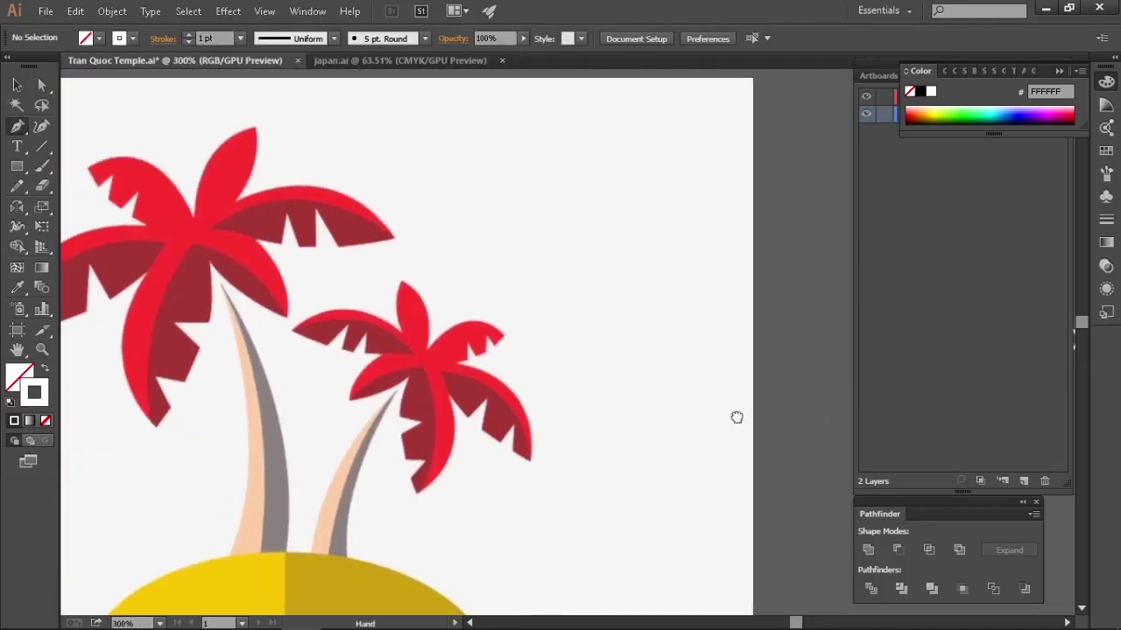
pyautogui.moveTo(735, 415); pyautogui.dragTo(756, 417)
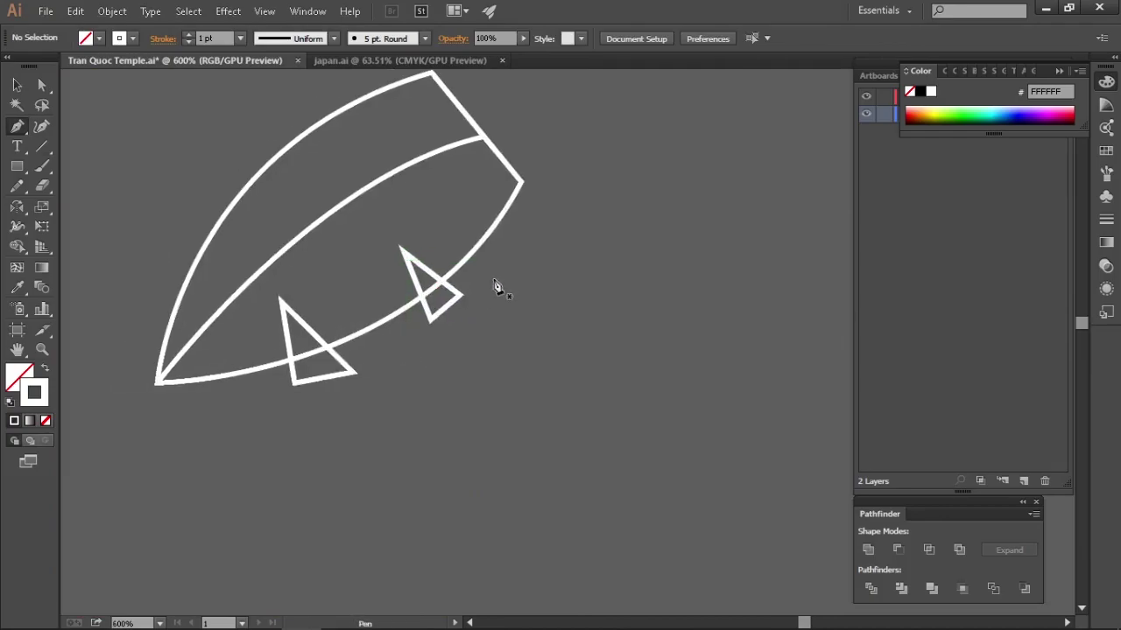
pyautogui.click(480, 271)
# - Subtract the three triangles from the leaf outline and move the notched leaf with its midrib onto the artboard
pyautogui.hotkey('ctrl', '-')
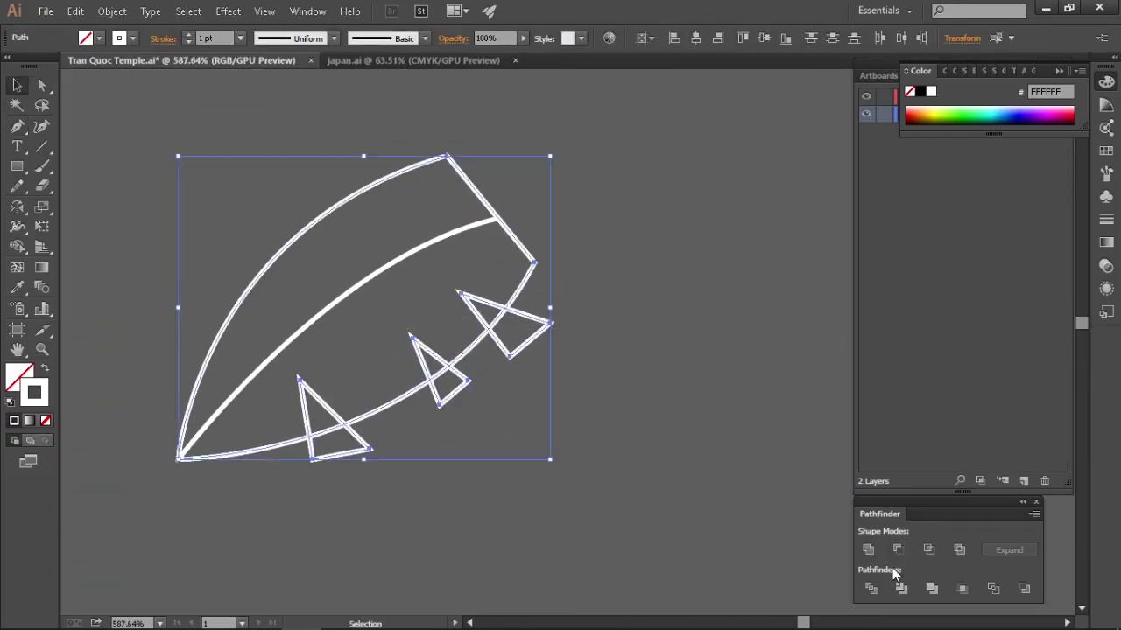
pyautogui.scroll(-5, 613, 345)
pyautogui.scroll(-4, 613, 345)
pyautogui.scroll(-3, 696, 260)
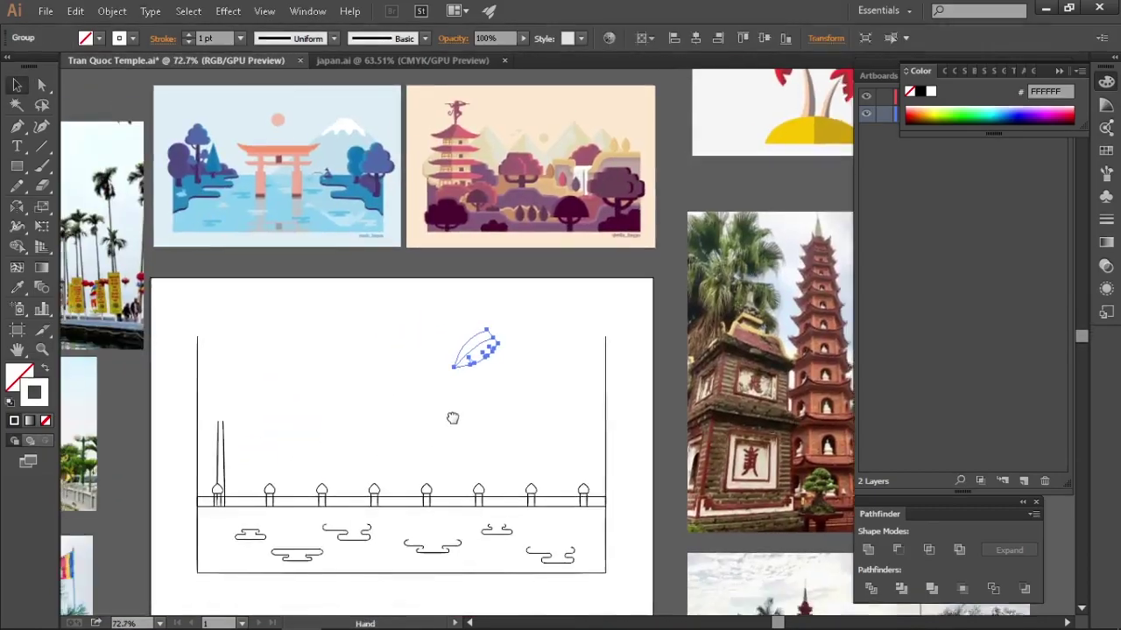
# - Move the notched leaf from the upper middle of the artboard to the top of the tall palm trunk
pyautogui.moveTo(452, 415); pyautogui.dragTo(455, 389)
pyautogui.scroll(3, 541, 354)
pyautogui.moveTo(564, 367); pyautogui.dragTo(569, 344)
pyautogui.moveTo(678, 297); pyautogui.dragTo(258, 405)
pyautogui.click(200, 525)
pyautogui.moveTo(265, 449); pyautogui.dragTo(565, 482)
# - Scale down the notched leaf and adjust it so its wide end sits on the trunk's top
pyautogui.moveTo(392, 380); pyautogui.dragTo(320, 287)
pyautogui.scroll(2, 357, 347)
pyautogui.moveTo(508, 237); pyautogui.dragTo(501, 261)
pyautogui.moveTo(425, 256); pyautogui.dragTo(469, 210)
pyautogui.click(471, 200)
pyautogui.press('a')
pyautogui.moveTo(300, 361); pyautogui.dragTo(289, 366)
pyautogui.moveTo(529, 357); pyautogui.dragTo(438, 350)
pyautogui.moveTo(503, 224); pyautogui.dragTo(666, 463)
# - Draw a closed leaf outline with arched upper and lower edges and a straight cut end in the empty artboard area
pyautogui.press('p')
pyautogui.moveTo(611, 305); pyautogui.dragTo(466, 548)
pyautogui.hotkey('ctrl', '1')
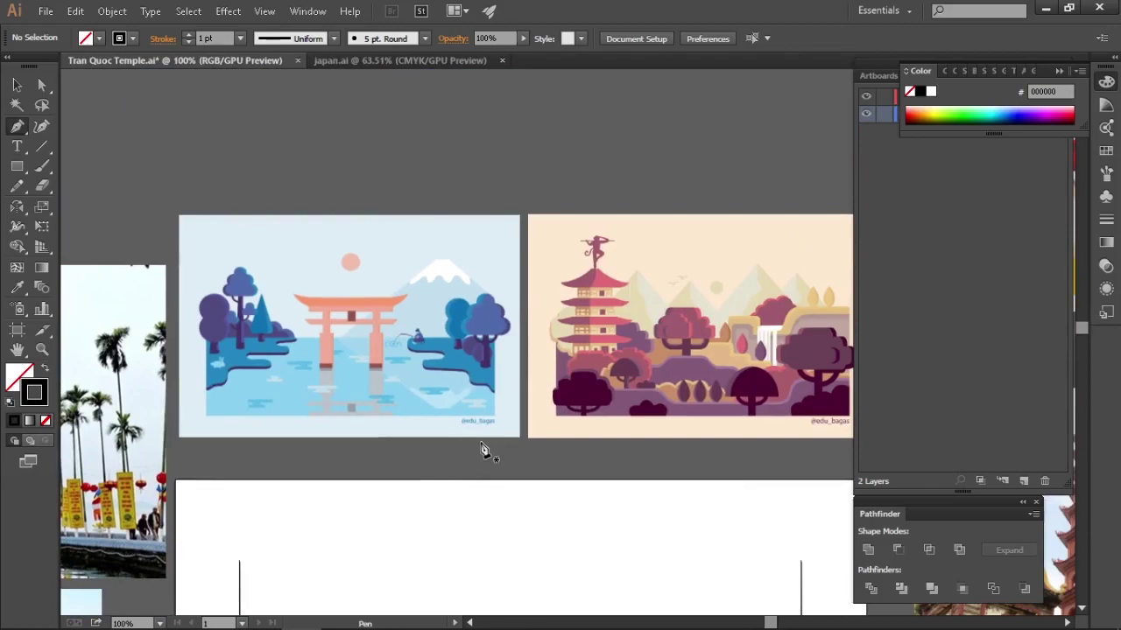
pyautogui.moveTo(483, 450); pyautogui.dragTo(431, 301)
pyautogui.click(474, 429)
pyautogui.hotkey('ctrl', '=')
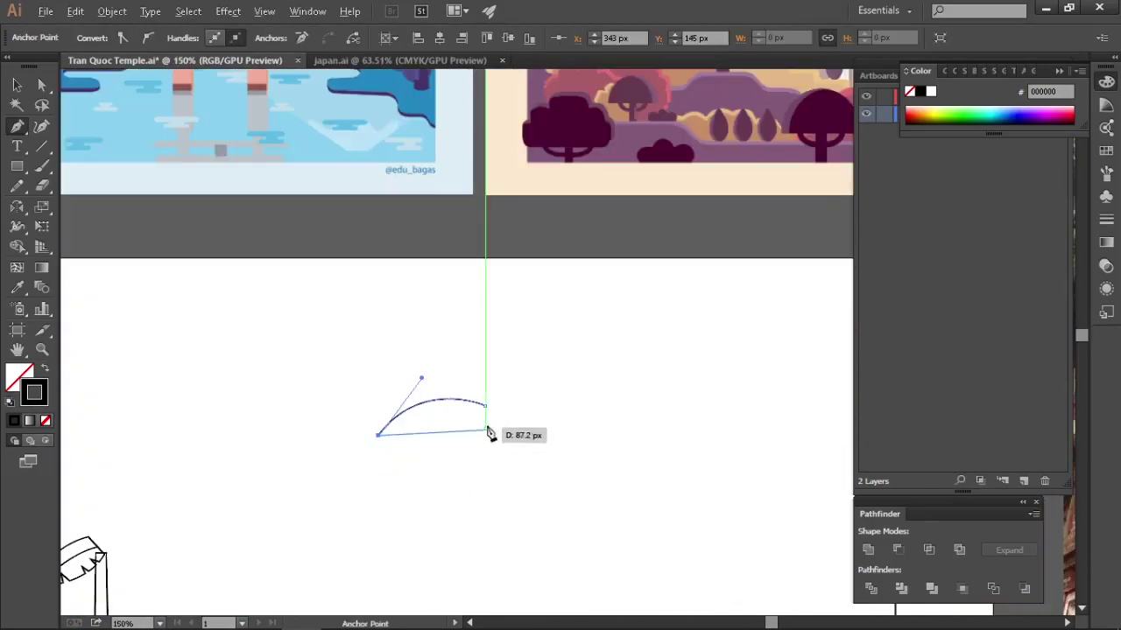
pyautogui.keyDown('ctrl'); pyautogui.click(551, 415); pyautogui.keyUp('ctrl')
pyautogui.moveTo(476, 448); pyautogui.dragTo(700, 438)
# - Draw a row of zigzag notches across the new leaf's lower edge and subtract them from the outline
pyautogui.click(359, 430)
pyautogui.click(362, 401)
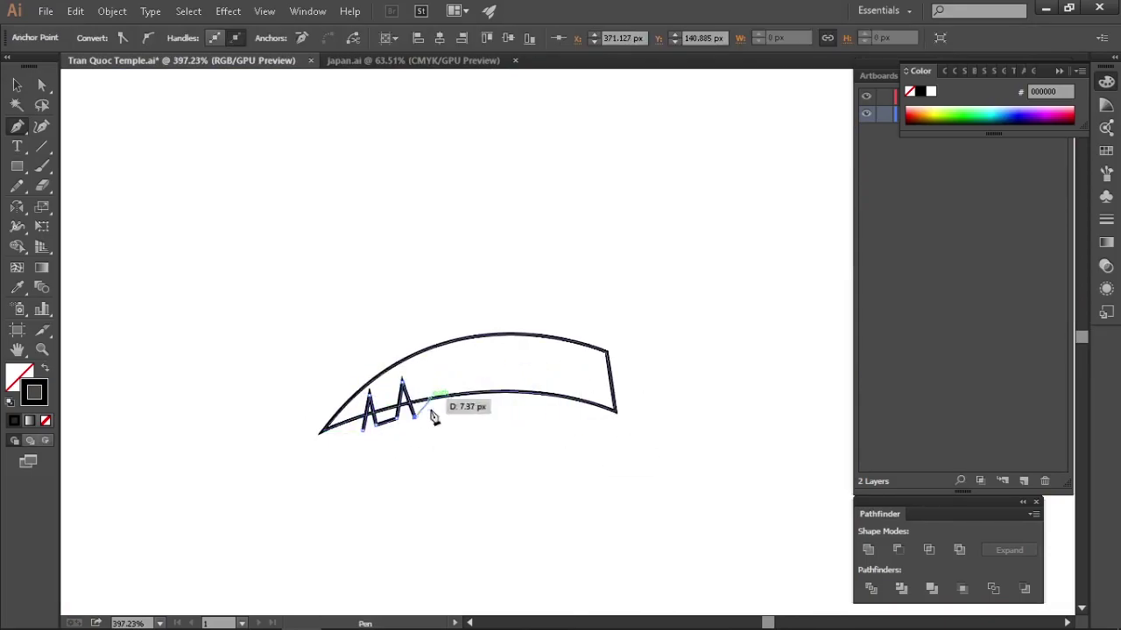
pyautogui.click(599, 419)
pyautogui.click(899, 550)
pyautogui.click(662, 443)
# - Try placing the toothed leaf at the top of the palm trunk, over the first notched leaf
pyautogui.moveTo(742, 306); pyautogui.dragTo(502, 350)
pyautogui.moveTo(643, 318); pyautogui.dragTo(730, 324)
pyautogui.moveTo(480, 422); pyautogui.dragTo(565, 420)
pyautogui.press('a')
pyautogui.click(525, 339)
pyautogui.click(563, 420)
pyautogui.press('z')
pyautogui.moveTo(563, 493); pyautogui.dragTo(505, 373)
pyautogui.press('v')
pyautogui.moveTo(693, 254); pyautogui.dragTo(293, 387)
# - Switch to the browser and search Instagram for an illustrator's profile to find palm references
pyautogui.click(220, 613)
pyautogui.hotkey('ctrl', 't')
pyautogui.click(542, 420)
pyautogui.click(501, 105)
pyautogui.write('alex')
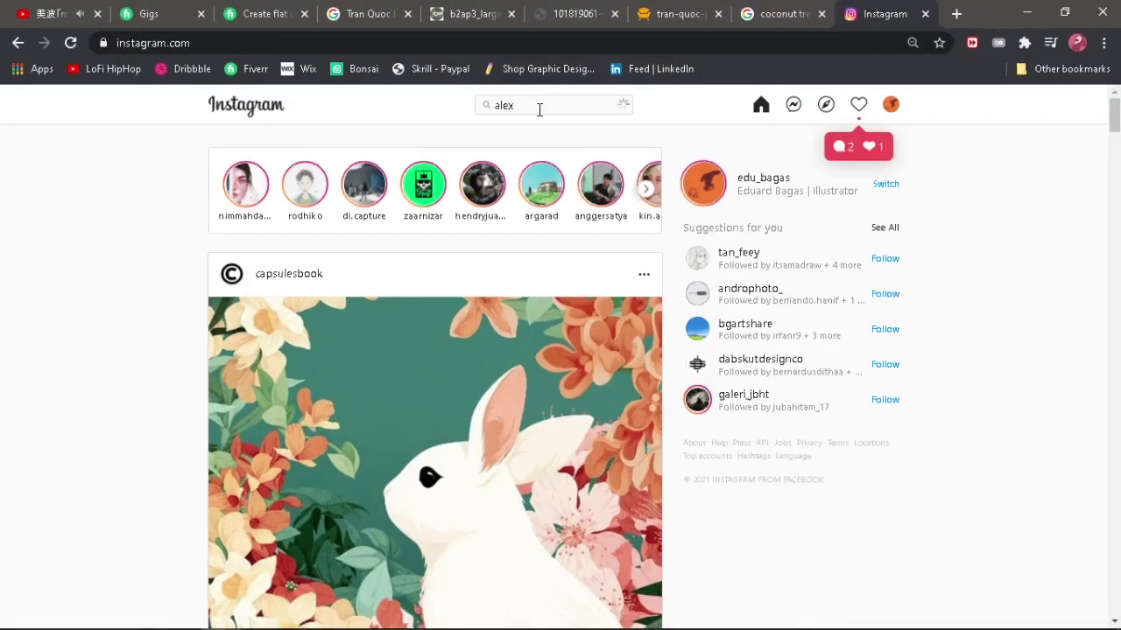
pyautogui.write('pas')
pyautogui.click(491, 278)
# - View the post with the palm-island app icon and browse the profile's other illustrations
pyautogui.click(490, 425)
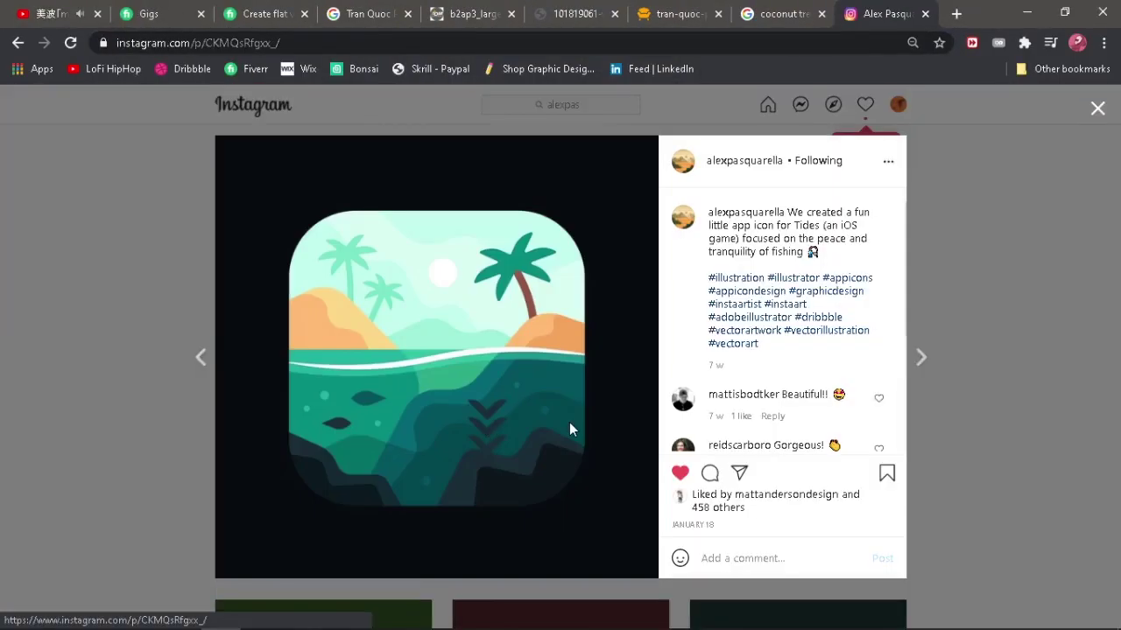
pyautogui.click(914, 380)
pyautogui.scroll(-10, 954, 359)
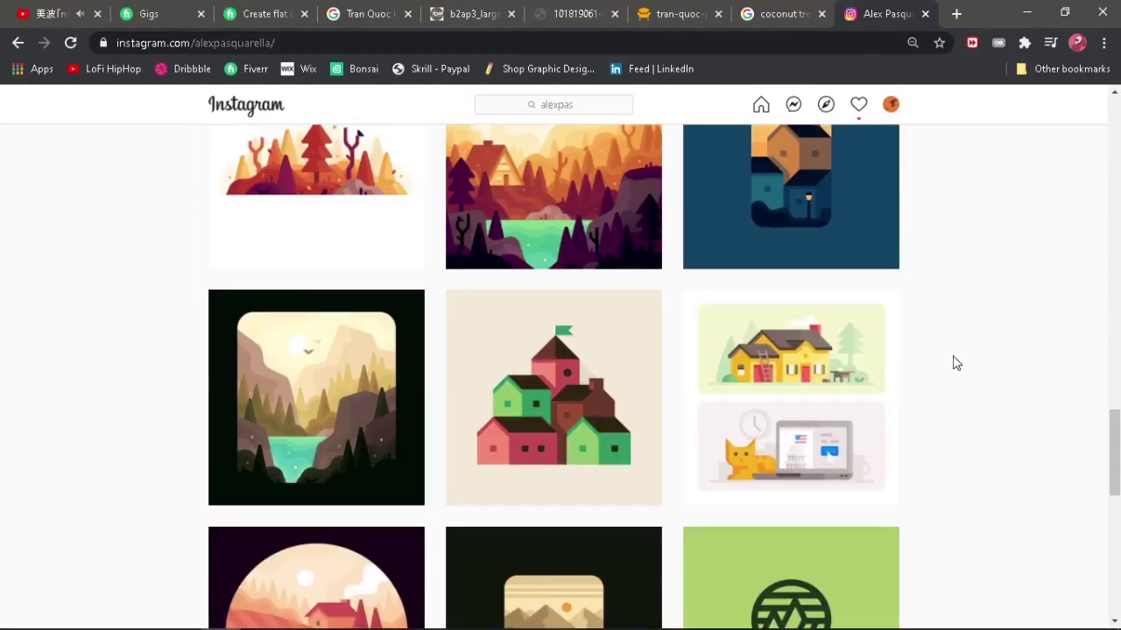
pyautogui.scroll(-10, 952, 359)
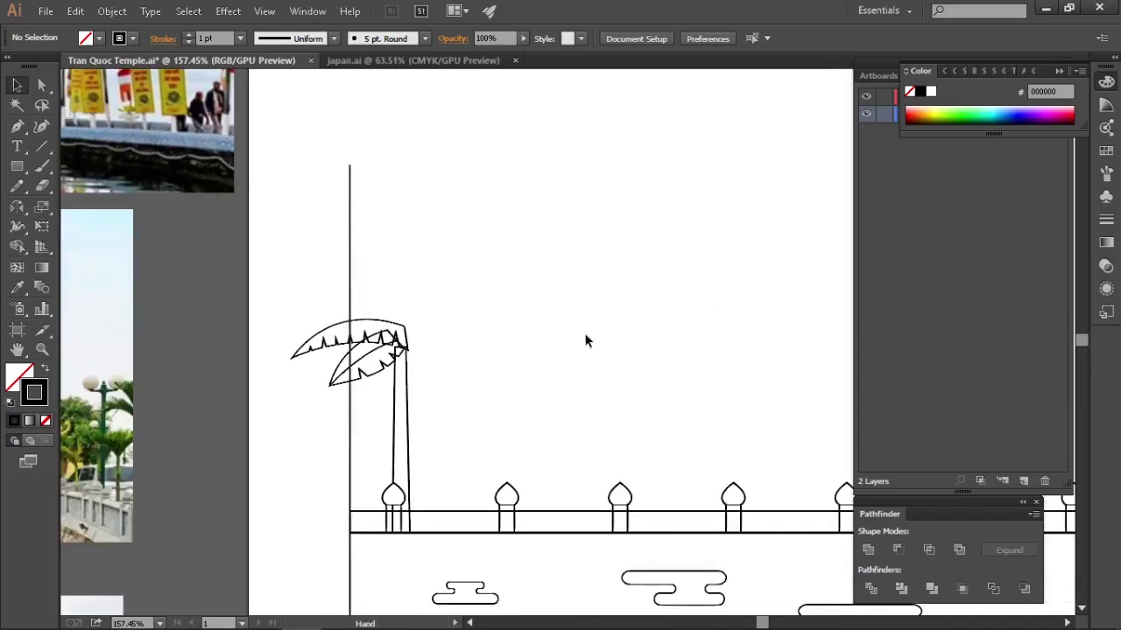
# - Return to the temple drawing and move the toothed leaf back to the empty upper area of the artboard
pyautogui.hotkey('ctrl', '+')
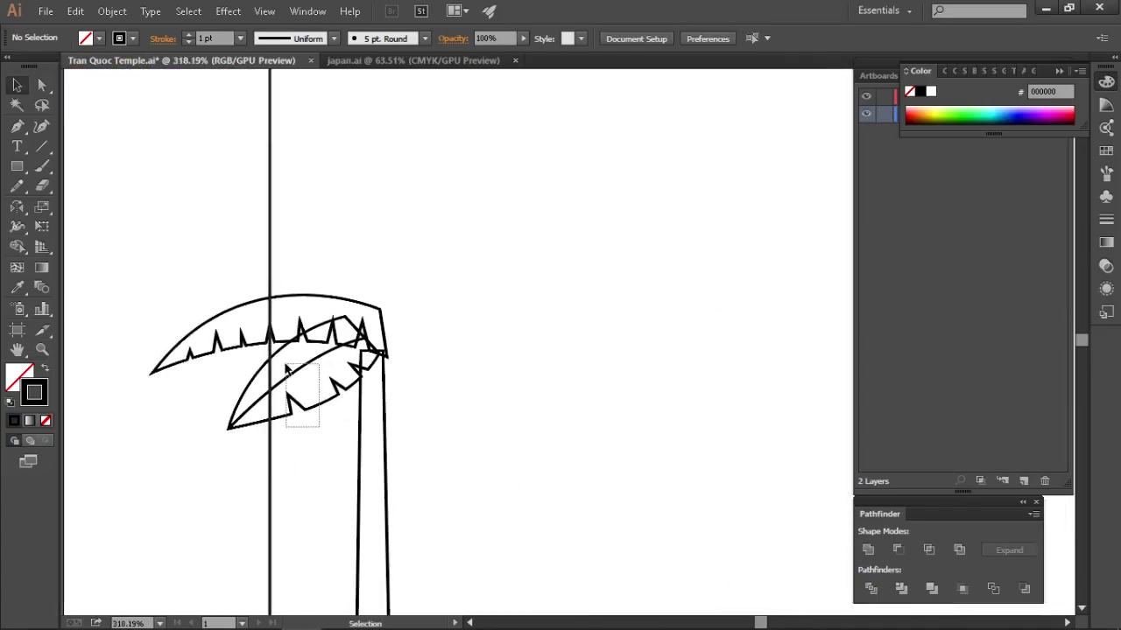
pyautogui.moveTo(320, 427); pyautogui.dragTo(286, 365)
pyautogui.press('space')
pyautogui.moveTo(509, 347); pyautogui.dragTo(523, 351)
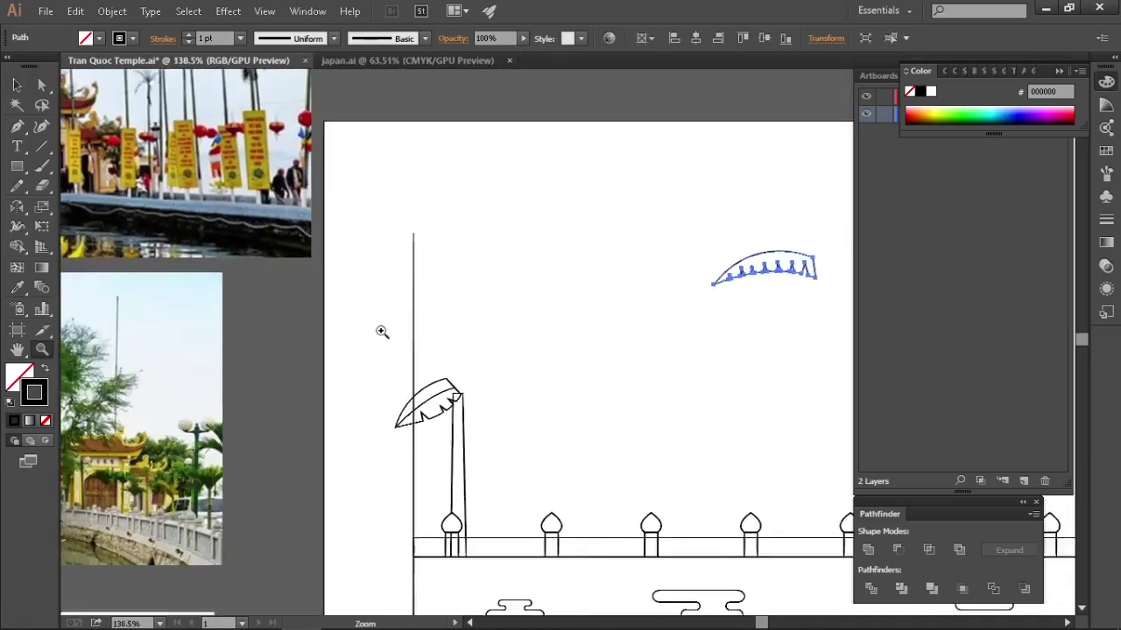
# - Trace a smooth, unnotched curved leaf over the notched leaf on the trunk and delete the notched one
pyautogui.scroll(5, 343, 413)
pyautogui.moveTo(210, 421); pyautogui.dragTo(215, 428)
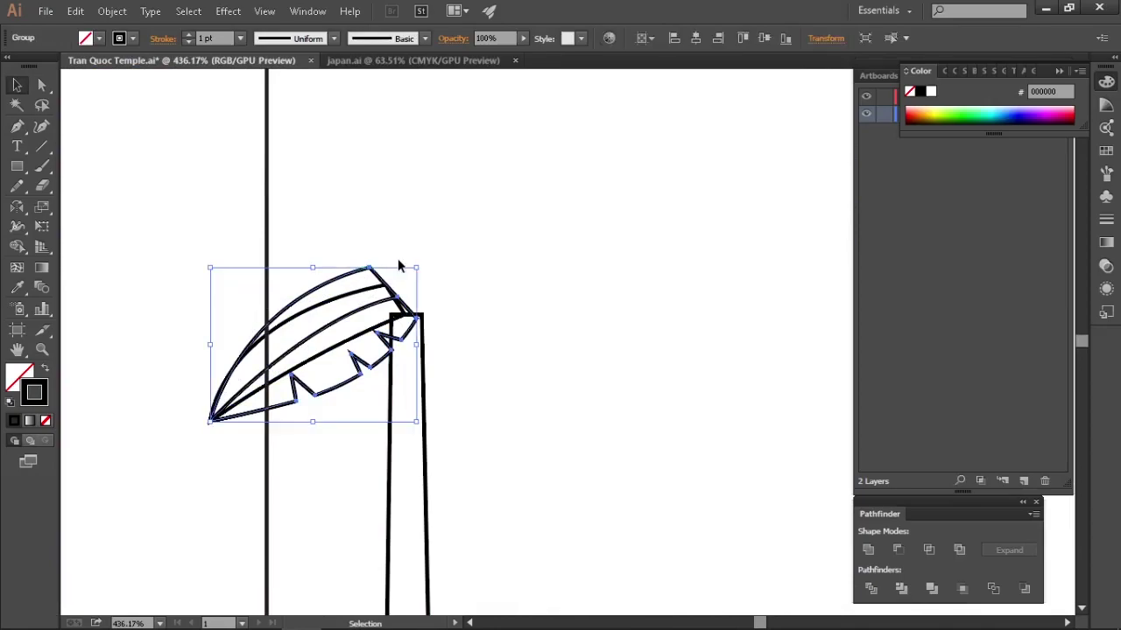
pyautogui.press('Delete')
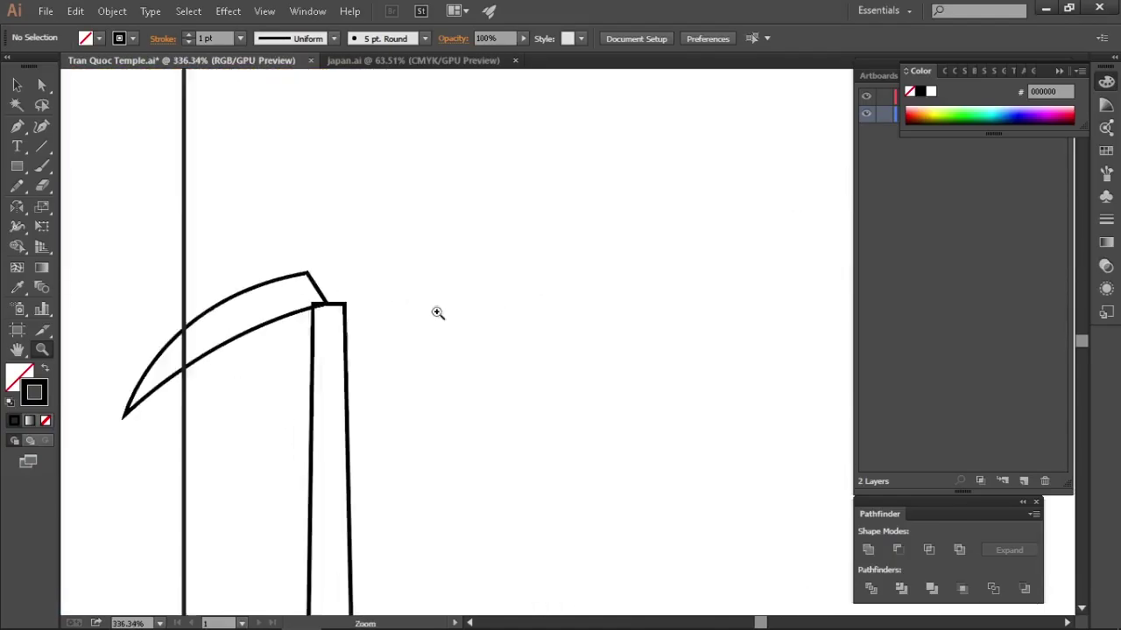
# - Build a five-leaf crown from white-filled, round-tipped copies of the smooth leaf, two on each side and one upright
pyautogui.click(381, 289)
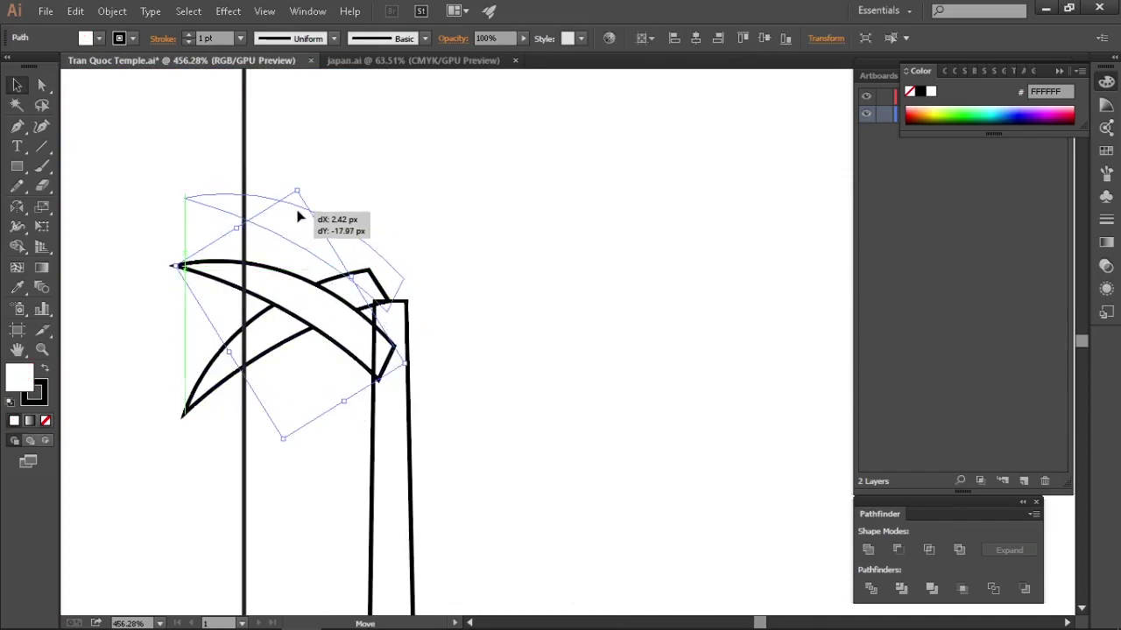
pyautogui.moveTo(223, 238); pyautogui.dragTo(273, 280)
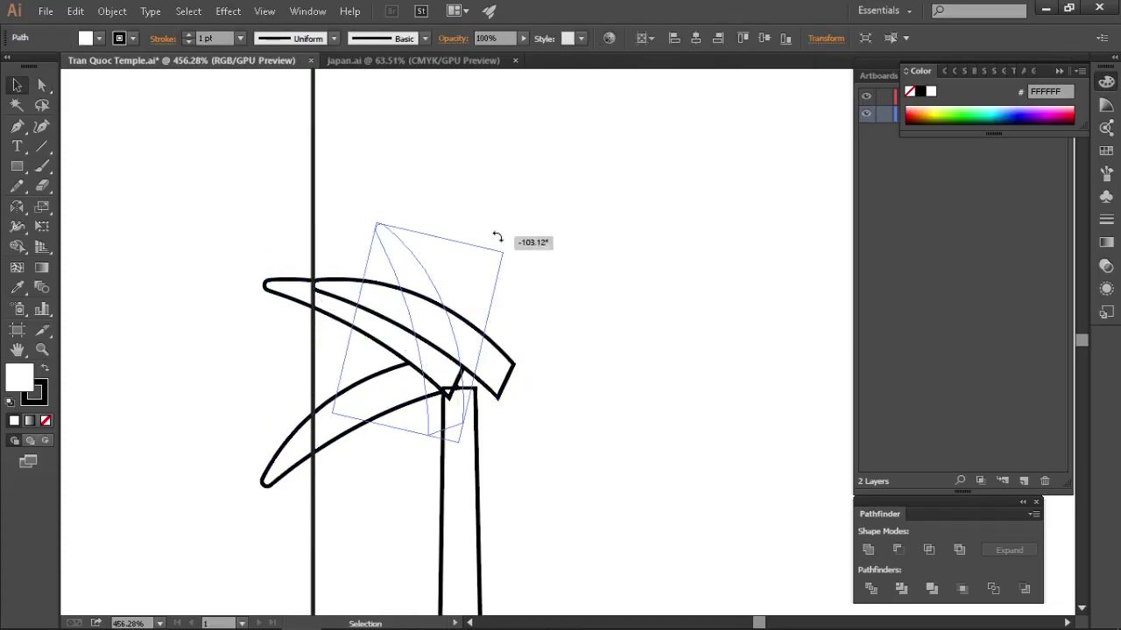
pyautogui.moveTo(497, 236); pyautogui.dragTo(525, 263)
pyautogui.click(558, 303)
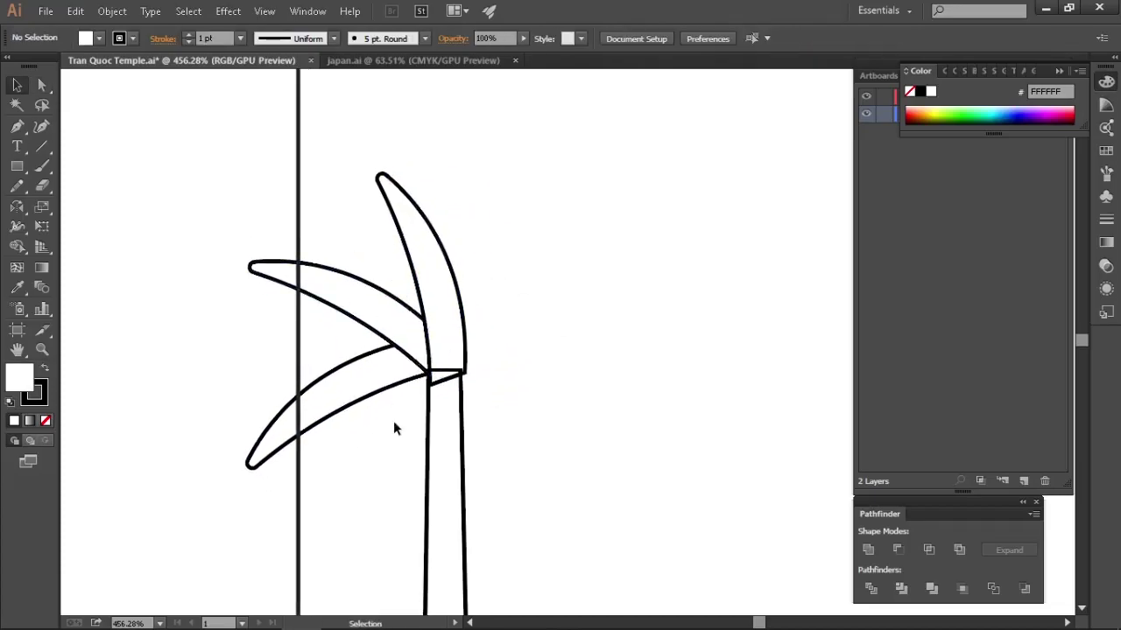
pyautogui.moveTo(530, 333); pyautogui.dragTo(570, 300)
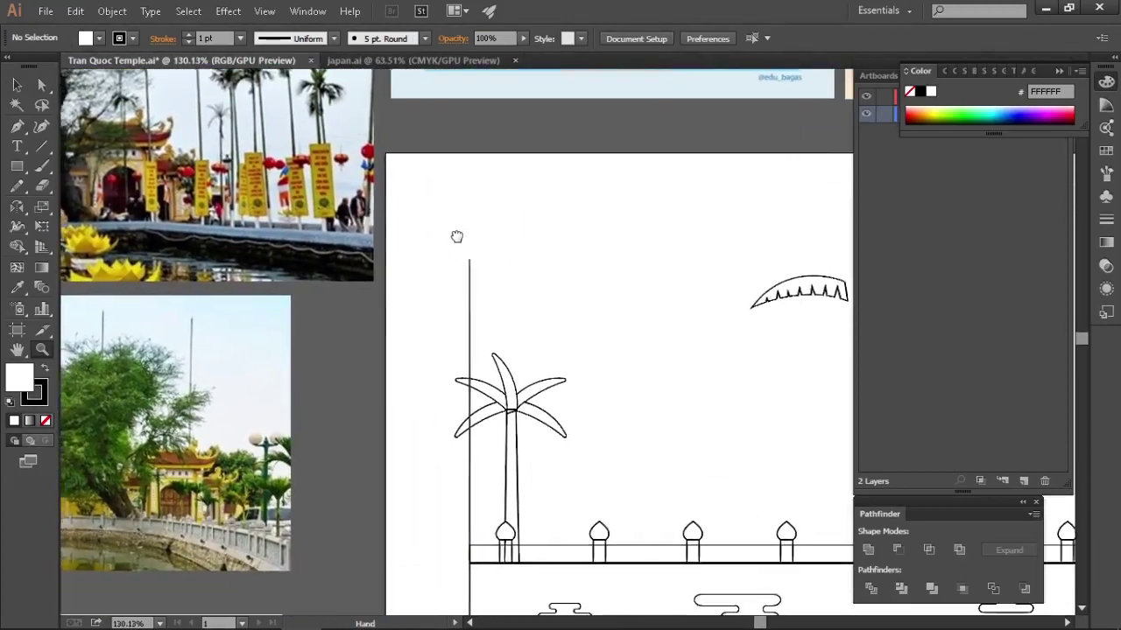
pyautogui.click(649, 381)
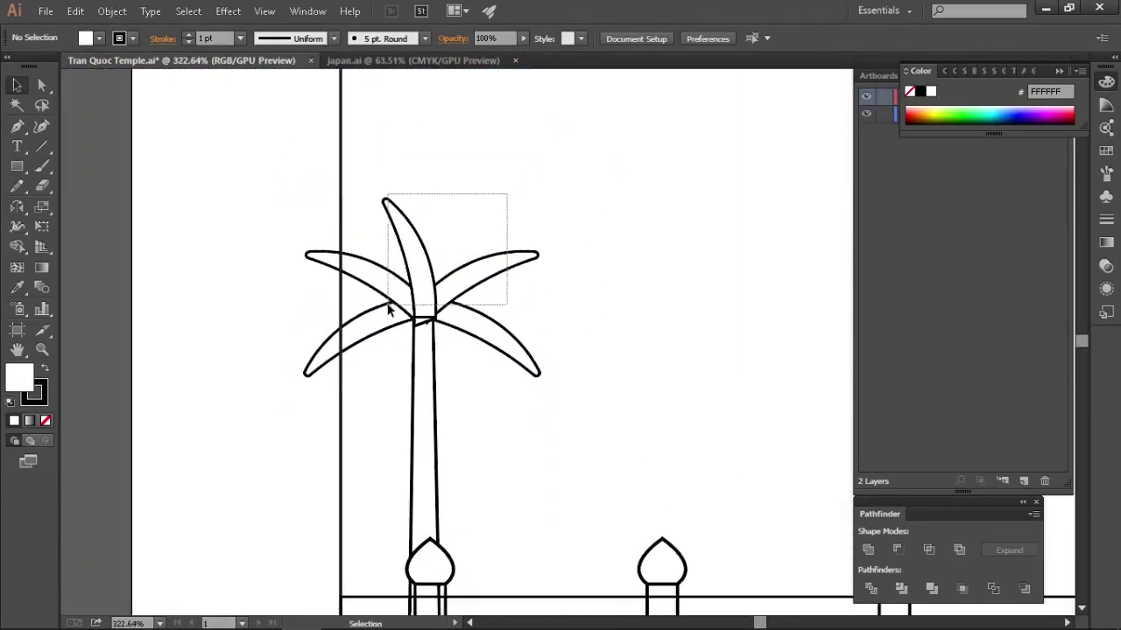
# - Try uniting the five palm leaves into one shape and changing its stacking order with the trunk
pyautogui.moveTo(395, 195); pyautogui.dragTo(505, 300)
pyautogui.moveTo(540, 195); pyautogui.dragTo(562, 182)
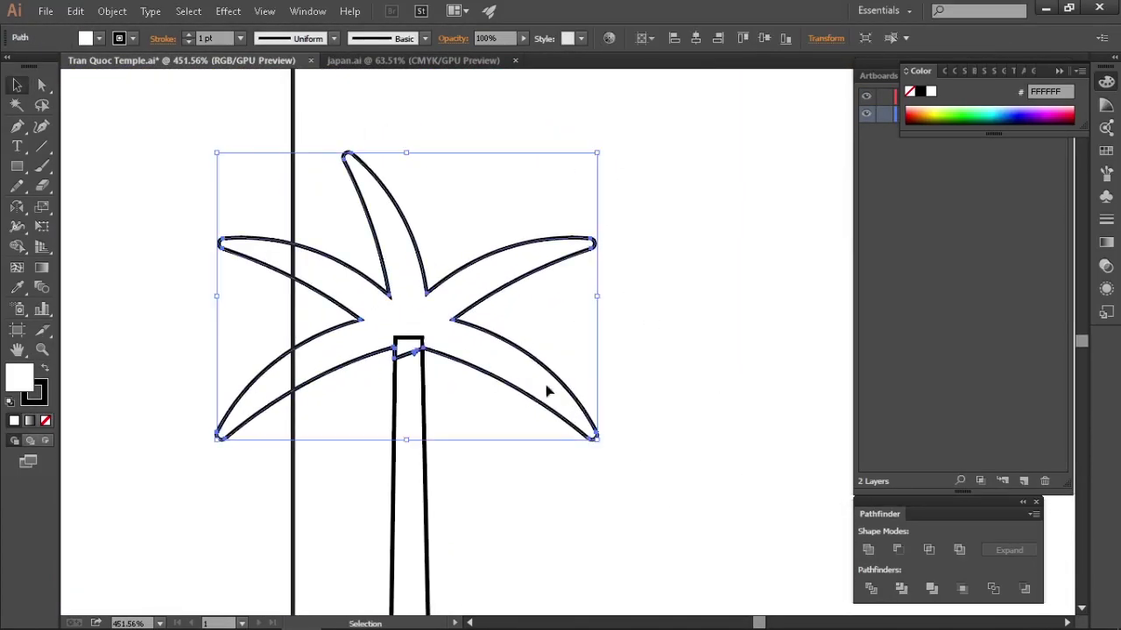
pyautogui.click(408, 560)
pyautogui.click(526, 364)
pyautogui.hotkey('ctrl', 'x')
pyautogui.hotkey('ctrl', 'f')
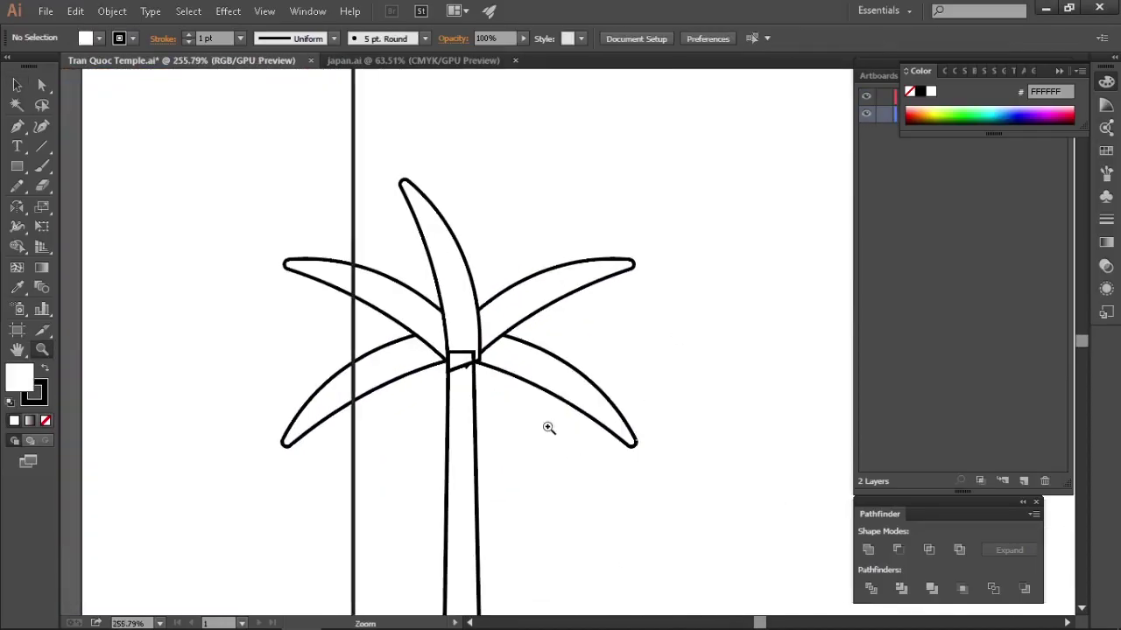
# - Add two drooping leaf copies under the crown, one on each side of the trunk
pyautogui.moveTo(570, 380); pyautogui.dragTo(489, 404)
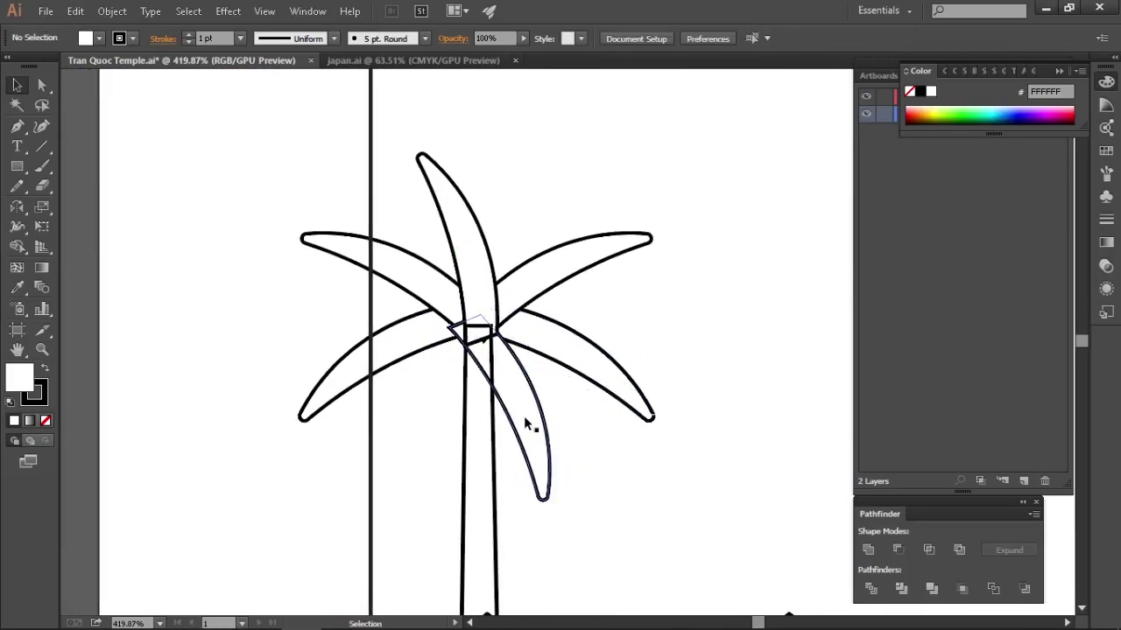
pyautogui.scroll(1, 588, 426)
pyautogui.click(534, 472)
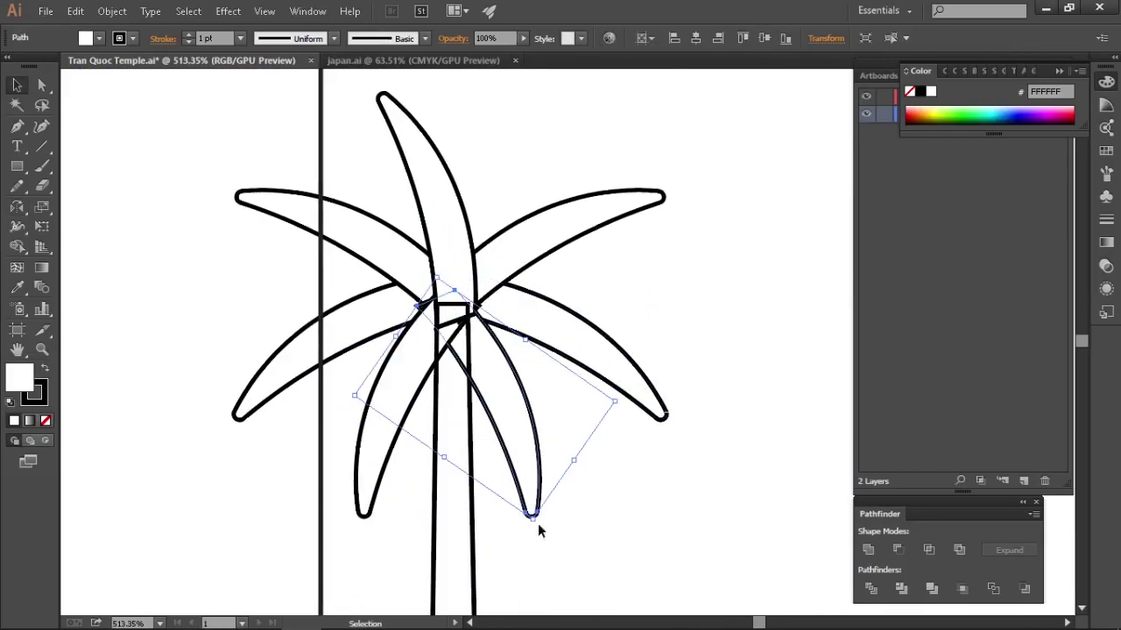
# - Rotate the two drooping leaves outward and reposition their bases against the trunk
pyautogui.moveTo(537, 525); pyautogui.dragTo(563, 512)
pyautogui.moveTo(504, 420); pyautogui.dragTo(529, 412)
pyautogui.moveTo(567, 437); pyautogui.dragTo(562, 448)
pyautogui.click(374, 459)
pyautogui.moveTo(359, 559); pyautogui.dragTo(338, 549)
pyautogui.moveTo(400, 420); pyautogui.dragTo(381, 419)
# - Adjust the angle of the palm's right side leaf and delete its left counterpart
pyautogui.moveTo(677, 313)
pyautogui.mouseDown()
pyautogui.moveTo(523, 278)
pyautogui.moveTo(667, 323)
pyautogui.mouseUp()
pyautogui.moveTo(685, 456); pyautogui.dragTo(640, 440)
pyautogui.scroll(1, 625, 376)
pyautogui.click(334, 369)
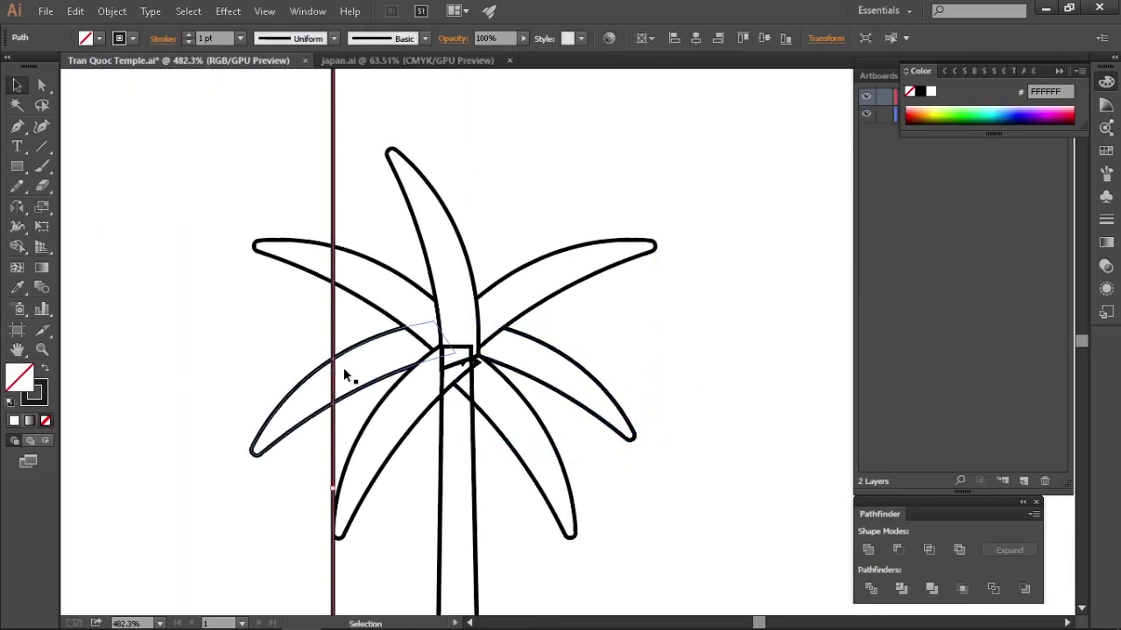
pyautogui.click(674, 340)
pyautogui.moveTo(639, 292); pyautogui.dragTo(643, 294)
pyautogui.click(715, 305)
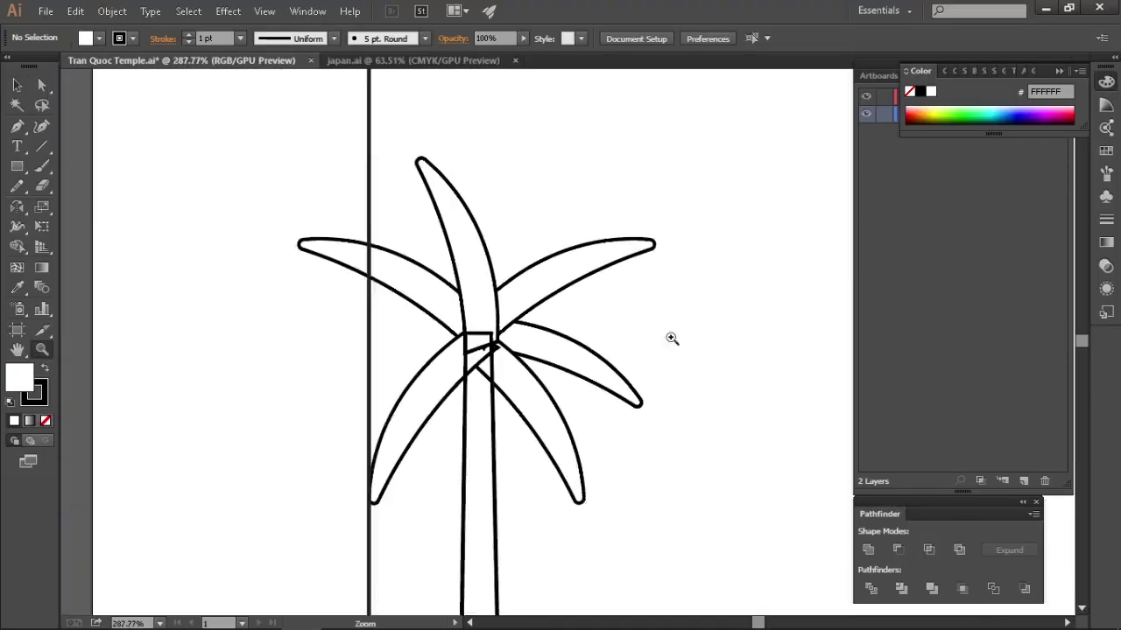
# - Rotate the palm's upper right leaf slightly and realign it with the crown's center
pyautogui.scroll(1, 628, 261)
pyautogui.moveTo(628, 256); pyautogui.dragTo(612, 236)
pyautogui.moveTo(646, 226); pyautogui.dragTo(627, 236)
pyautogui.click(690, 297)
pyautogui.moveTo(691, 301); pyautogui.dragTo(692, 315)
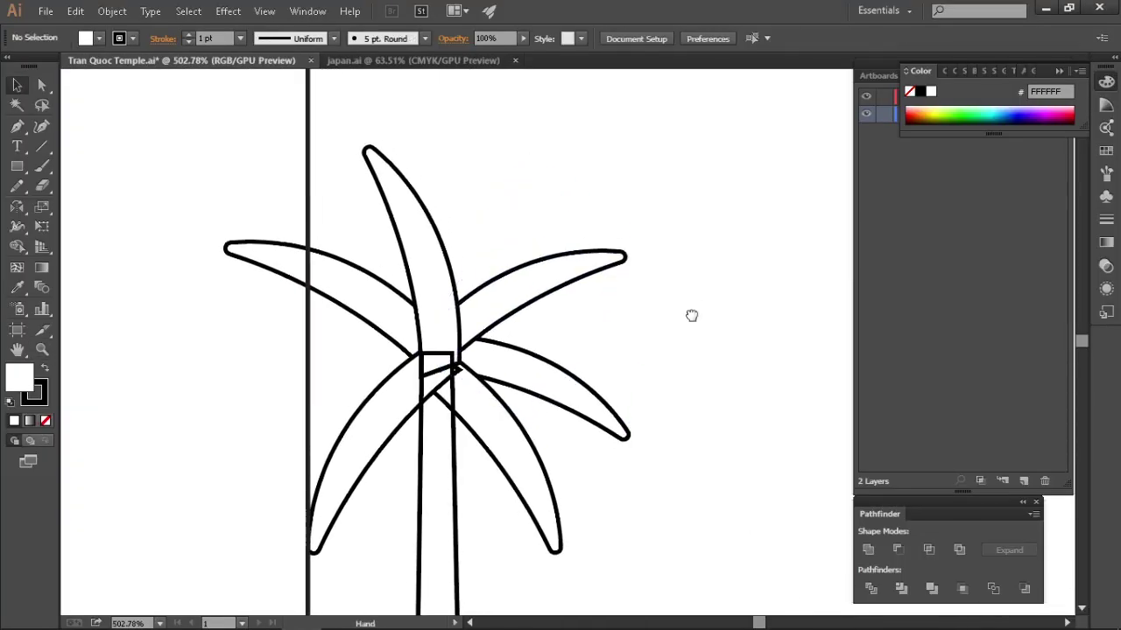
# - Adjust the upright and upper left leaves, and place a mirrored copy of the right side leaf on the left
pyautogui.moveTo(372, 151); pyautogui.dragTo(373, 150)
pyautogui.click(306, 178)
pyautogui.moveTo(302, 188); pyautogui.dragTo(315, 168)
pyautogui.click(289, 249)
pyautogui.moveTo(240, 230); pyautogui.dragTo(260, 241)
pyautogui.click(289, 189)
pyautogui.moveTo(293, 189); pyautogui.dragTo(302, 197)
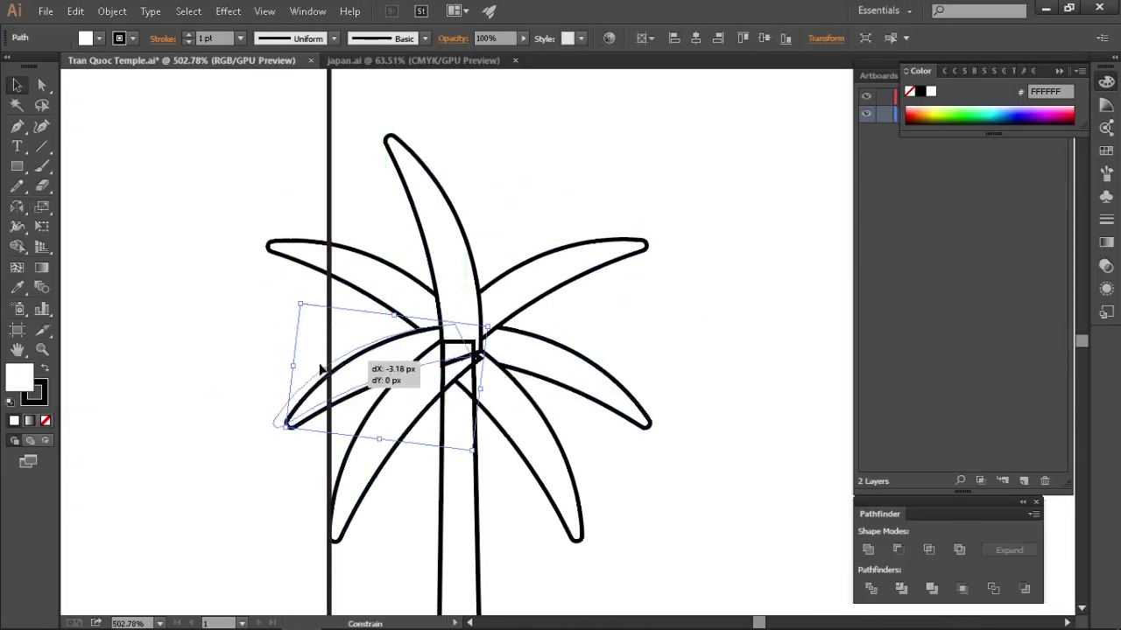
pyautogui.moveTo(337, 375); pyautogui.dragTo(336, 375)
pyautogui.scroll(-2, 713, 307)
# - Select the whole palm and place a copy of it outside the artboard's left edge
pyautogui.moveTo(671, 400); pyautogui.dragTo(477, 280)
pyautogui.scroll(-2, 678, 412)
pyautogui.moveTo(663, 450); pyautogui.dragTo(497, 254)
pyautogui.keyDown('shift'); pyautogui.click(548, 429); pyautogui.keyUp('shift')
pyautogui.click(717, 442)
pyautogui.moveTo(718, 442); pyautogui.dragTo(663, 445)
pyautogui.moveTo(693, 423); pyautogui.dragTo(421, 377)
pyautogui.moveTo(438, 401); pyautogui.dragTo(260, 286)
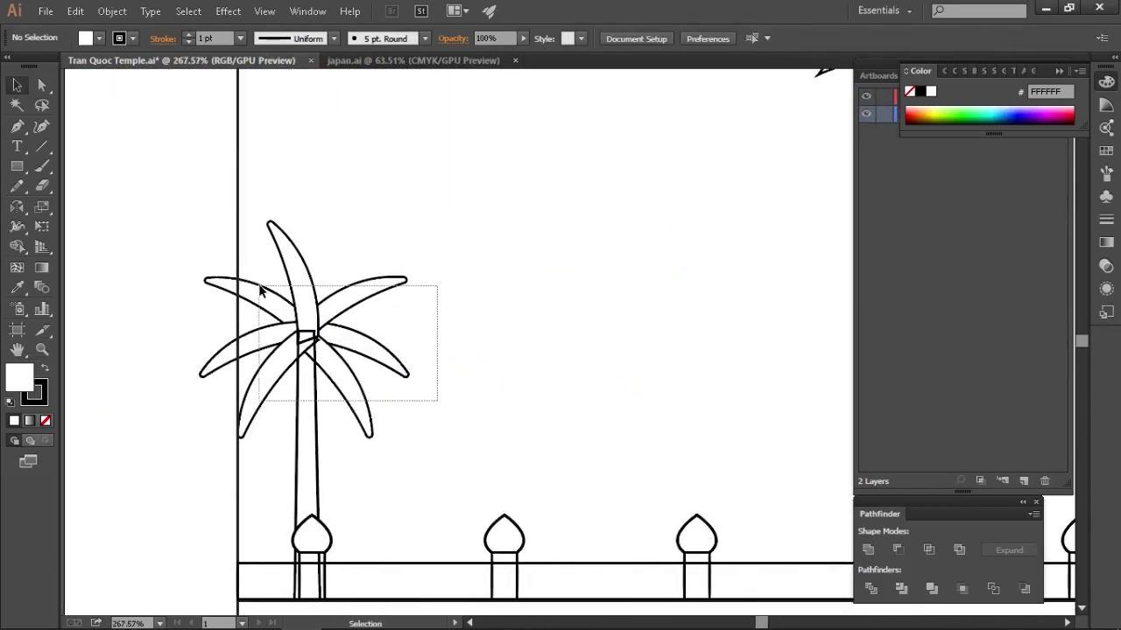
pyautogui.scroll(-2, 683, 441)
pyautogui.moveTo(522, 430); pyautogui.dragTo(403, 324)
pyautogui.moveTo(432, 390); pyautogui.dragTo(194, 391)
# - Unite the seven leaves of the palm on the artboard into a single crown shape
pyautogui.scroll(1, 510, 385)
pyautogui.moveTo(538, 453); pyautogui.dragTo(372, 305)
pyautogui.click(863, 550)
# - Bring the united crown to the front so it covers the top of the palm trunk
pyautogui.moveTo(405, 404); pyautogui.dragTo(547, 403)
pyautogui.moveTo(598, 312); pyautogui.dragTo(508, 382)
pyautogui.click(407, 429)
pyautogui.click(14, 421)
pyautogui.moveTo(653, 378); pyautogui.dragTo(376, 286)
pyautogui.moveTo(643, 96); pyautogui.dragTo(537, 88)
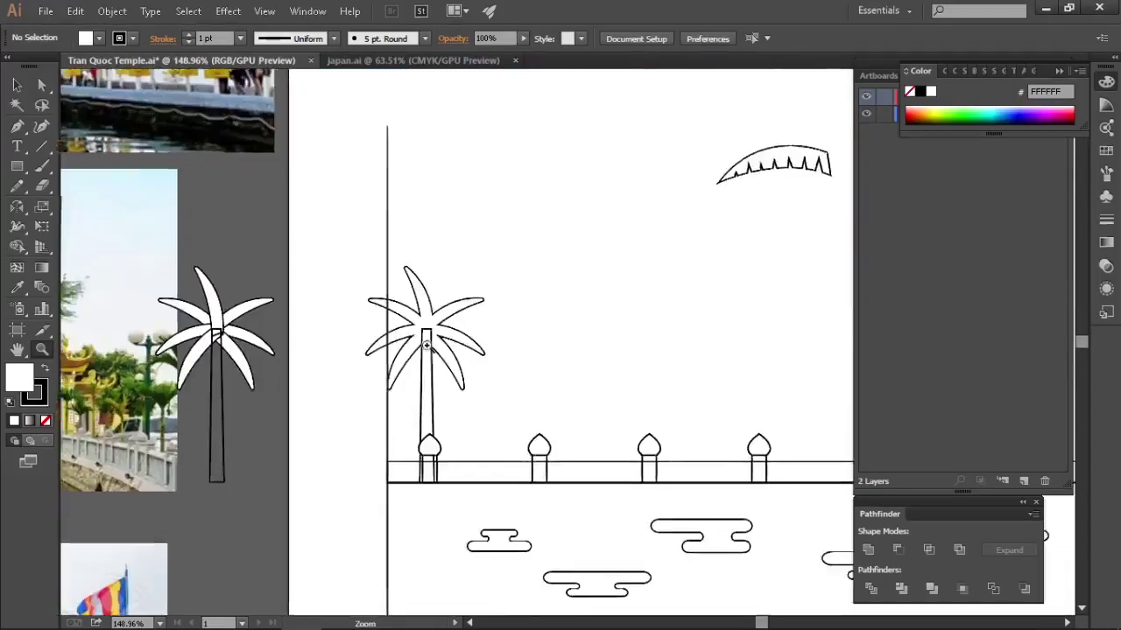
pyautogui.moveTo(388, 335); pyautogui.dragTo(526, 341)
pyautogui.click(558, 360)
pyautogui.hotkey('ctrl', 'shift', ']')
pyautogui.click(615, 377)
# - Place a copy of the palm trunk just beyond the railing's second post
pyautogui.moveTo(614, 376); pyautogui.dragTo(376, 293)
pyautogui.moveTo(437, 376); pyautogui.dragTo(517, 372)
pyautogui.moveTo(329, 368); pyautogui.dragTo(480, 354)
pyautogui.click(543, 306)
pyautogui.moveTo(587, 263); pyautogui.dragTo(549, 290)
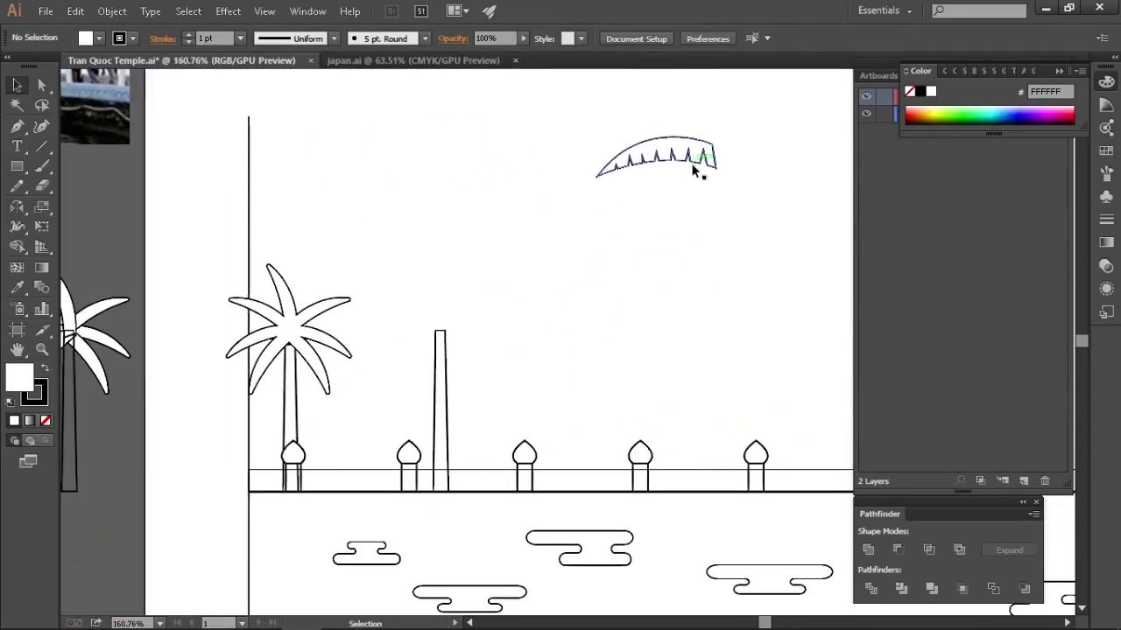
# - Move the toothed leaf to the second trunk's top and rotate it so its tip droops to the left
pyautogui.moveTo(693, 171); pyautogui.dragTo(423, 341)
pyautogui.moveTo(424, 351); pyautogui.dragTo(525, 345)
pyautogui.moveTo(428, 326); pyautogui.dragTo(549, 324)
pyautogui.moveTo(556, 337); pyautogui.dragTo(544, 329)
pyautogui.moveTo(520, 330)
pyautogui.mouseDown()
pyautogui.moveTo(520, 292)
pyautogui.moveTo(524, 328)
pyautogui.mouseUp()
pyautogui.keyDown('ctrl'); pyautogui.click(471, 394); pyautogui.keyUp('ctrl')
# - Round the corners of the toothed leaf's tip and notches
pyautogui.press('a')
pyautogui.moveTo(407, 315); pyautogui.dragTo(433, 328)
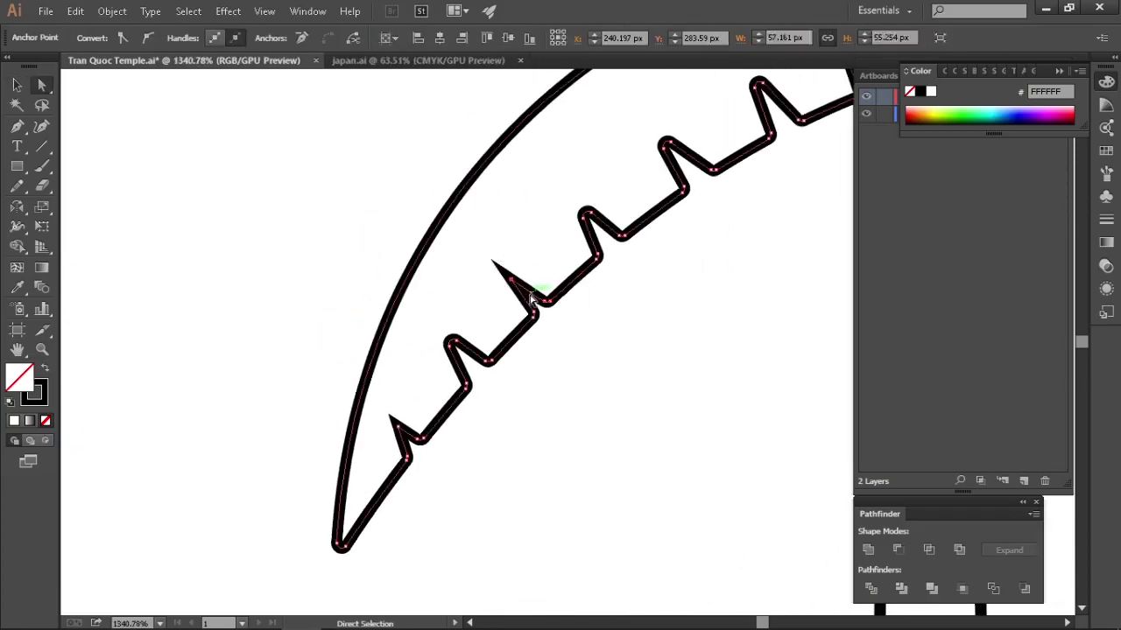
pyautogui.hotkey('ctrl', 'shift', 'a')
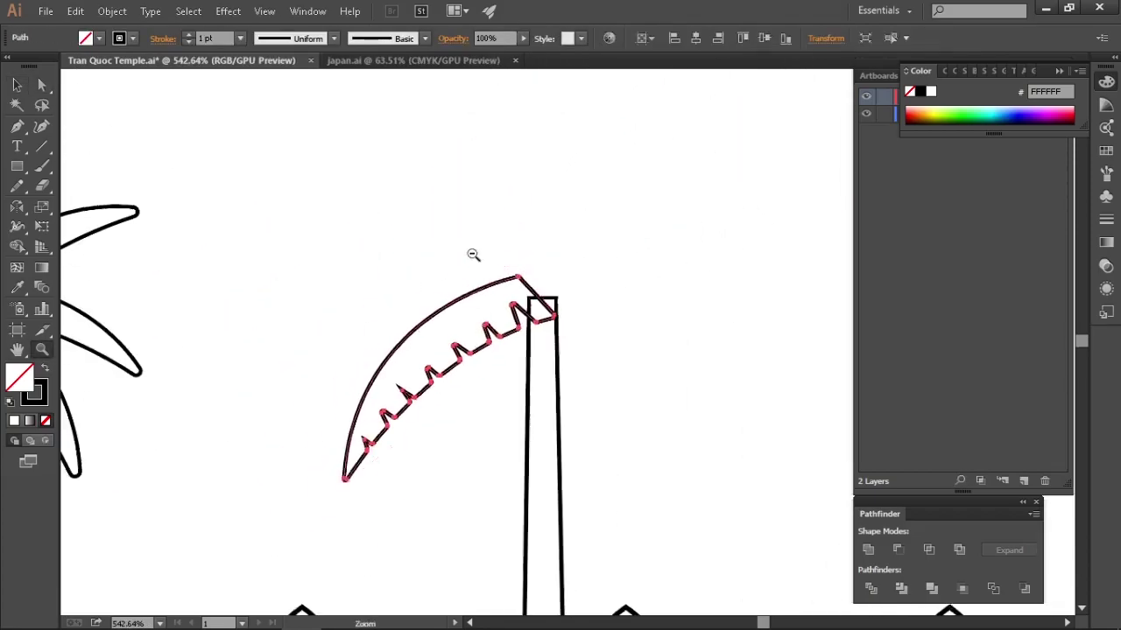
# - Add a copy of the toothed leaf above the first, rotated to point up and left
pyautogui.moveTo(517, 242); pyautogui.dragTo(553, 267)
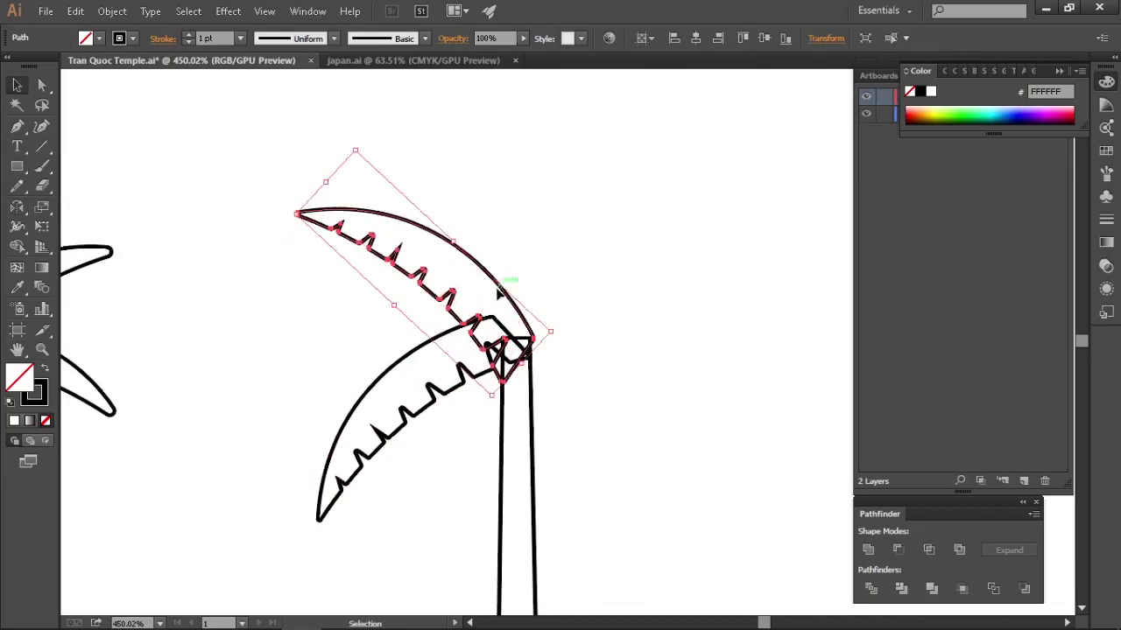
pyautogui.press('v')
pyautogui.scroll(1, 473, 323)
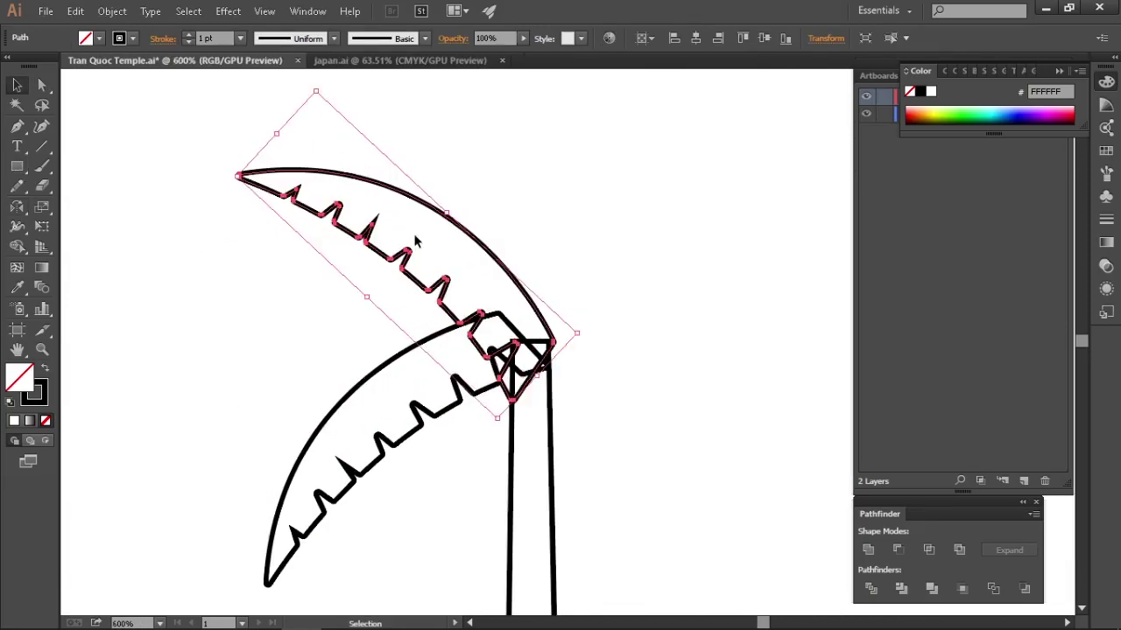
# - Try reflecting the upper toothed leaf about the top of the second trunk
pyautogui.moveTo(470, 246); pyautogui.dragTo(475, 252)
pyautogui.hotkey('ctrl', 'z')
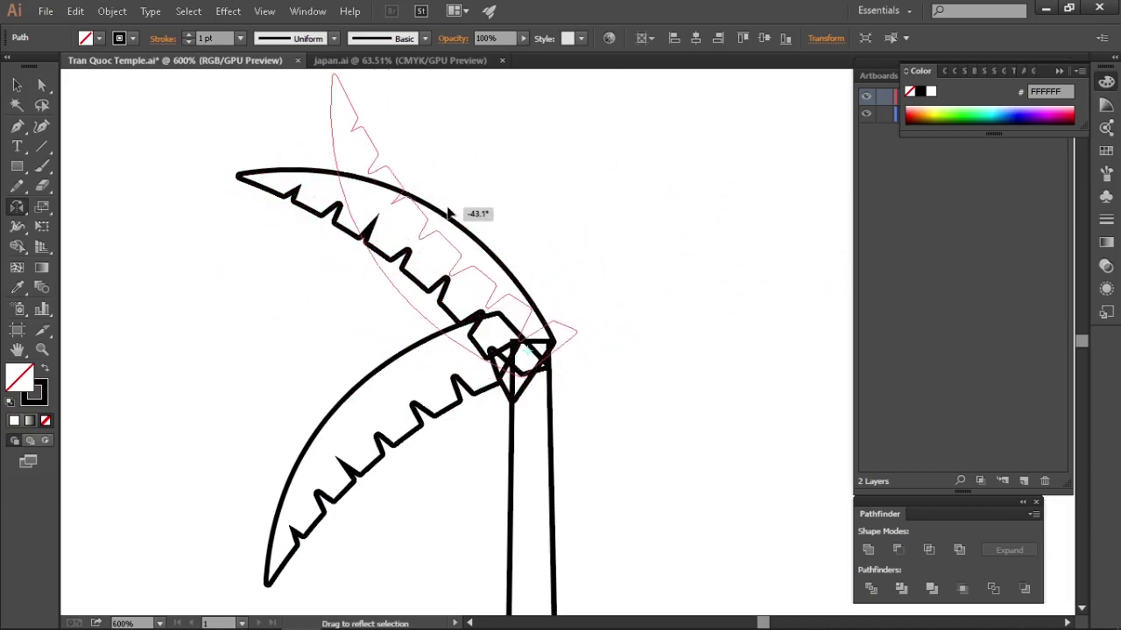
pyautogui.moveTo(447, 210); pyautogui.dragTo(448, 211)
pyautogui.hotkey('ctrl', 'z')
pyautogui.moveTo(528, 352); pyautogui.dragTo(458, 394)
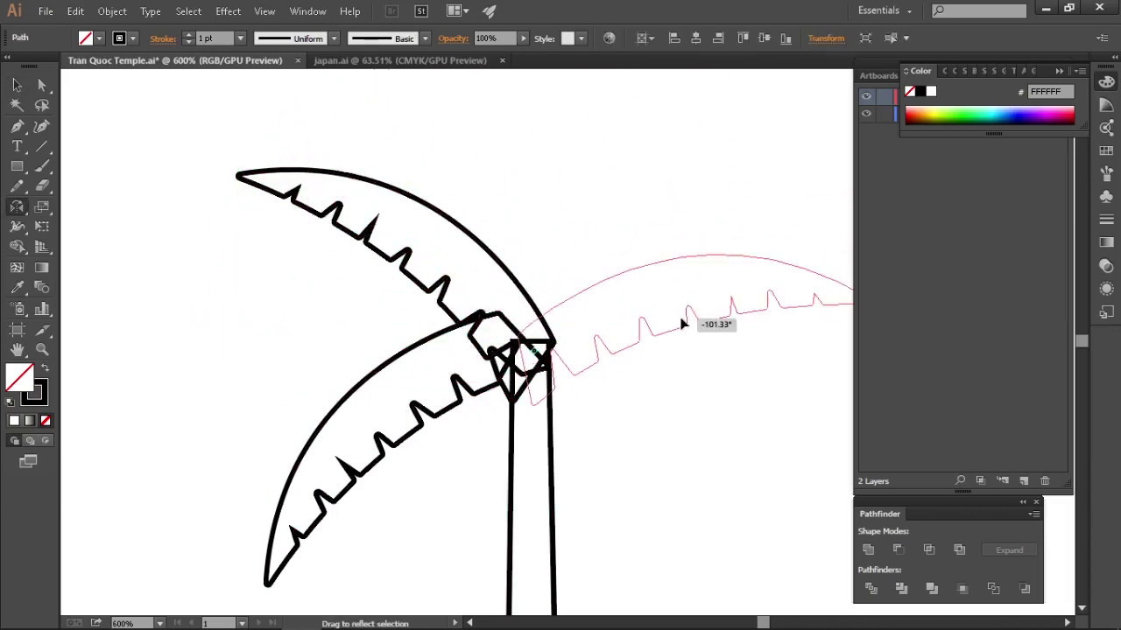
# - Rotate the upper toothed leaf toward horizontal and realign its base with the trunk's top
pyautogui.press('v')
pyautogui.moveTo(614, 234); pyautogui.dragTo(618, 273)
pyautogui.moveTo(322, 123); pyautogui.dragTo(294, 142)
pyautogui.moveTo(376, 226); pyautogui.dragTo(363, 242)
pyautogui.click(586, 254)
# - Mirror copies of the two left toothed leaves and position them on the right side of the second trunk
pyautogui.moveTo(614, 292); pyautogui.dragTo(486, 286)
pyautogui.scroll(-2, 403, 205)
pyautogui.moveTo(307, 188); pyautogui.dragTo(412, 403)
pyautogui.moveTo(409, 298); pyautogui.dragTo(568, 298)
pyautogui.press('o')
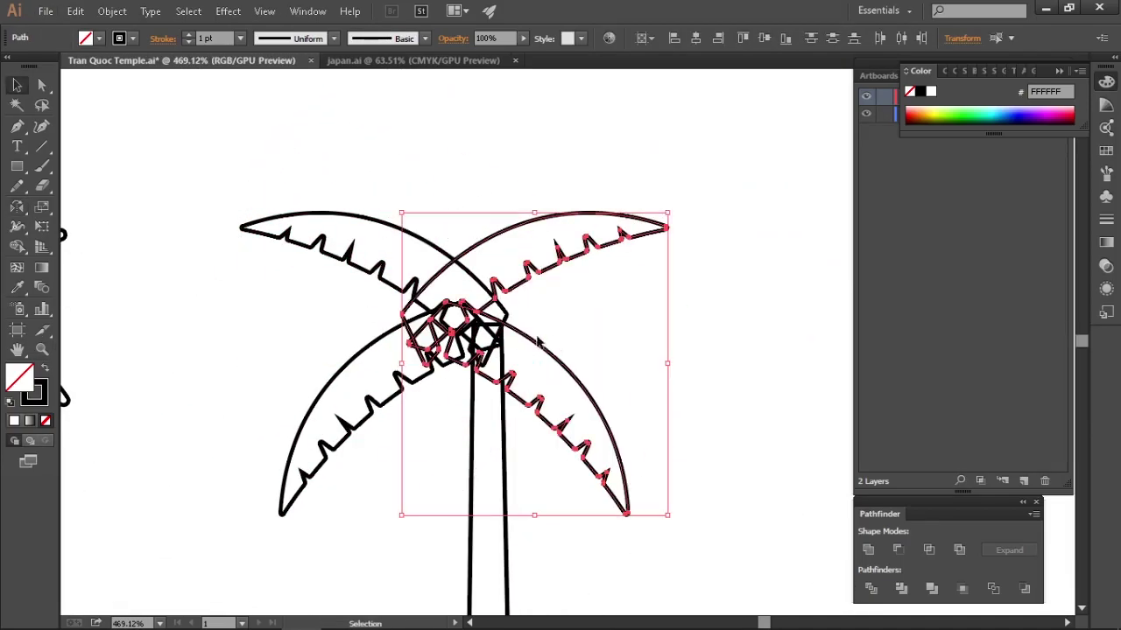
pyautogui.moveTo(537, 340); pyautogui.dragTo(604, 341)
# - Copy the second palm's upper left toothed leaf and rotate it to point steeply upward from the top of the trunk
pyautogui.press('z')
pyautogui.moveTo(708, 354); pyautogui.dragTo(685, 297)
pyautogui.press('v')
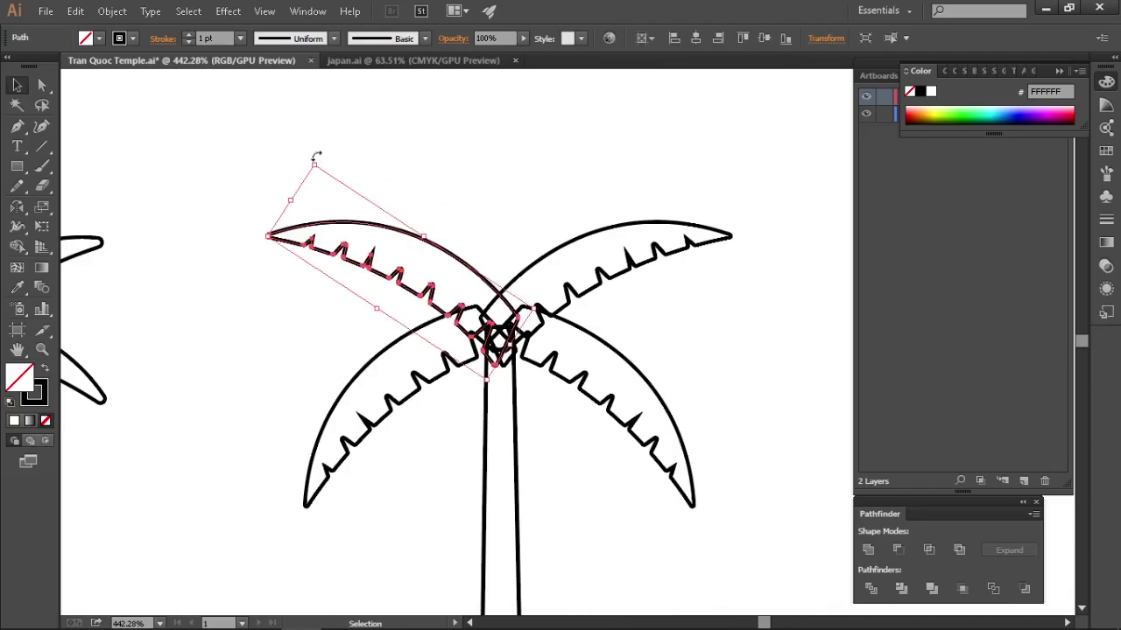
pyautogui.click(639, 310)
pyautogui.press('z')
pyautogui.moveTo(733, 354); pyautogui.dragTo(655, 303)
# - Rotate the second palm's lower left toothed leaf outward and mirror a copy of it to the opposite side of the trunk
pyautogui.moveTo(760, 374); pyautogui.dragTo(737, 360)
pyautogui.moveTo(699, 315); pyautogui.dragTo(690, 341)
pyautogui.moveTo(569, 377); pyautogui.dragTo(596, 383)
pyautogui.moveTo(558, 385); pyautogui.dragTo(607, 399)
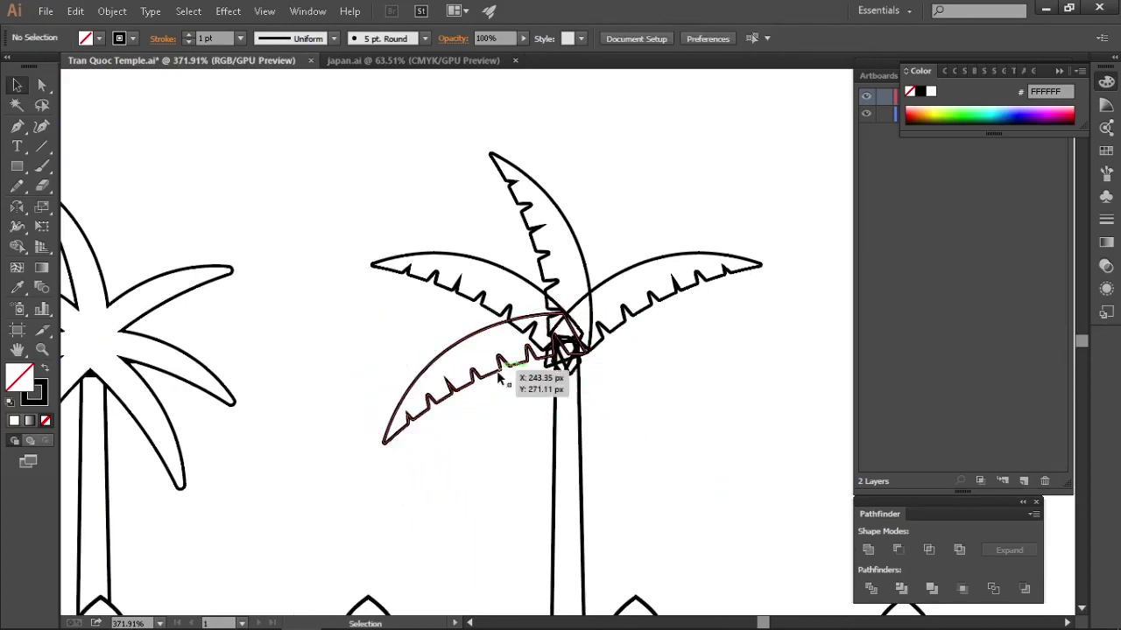
pyautogui.scroll(1, 644, 383)
# - Add a steeply drooping copy of the lower toothed leaf beside the trunk and mirror it to the other side
pyautogui.moveTo(671, 382); pyautogui.dragTo(652, 419)
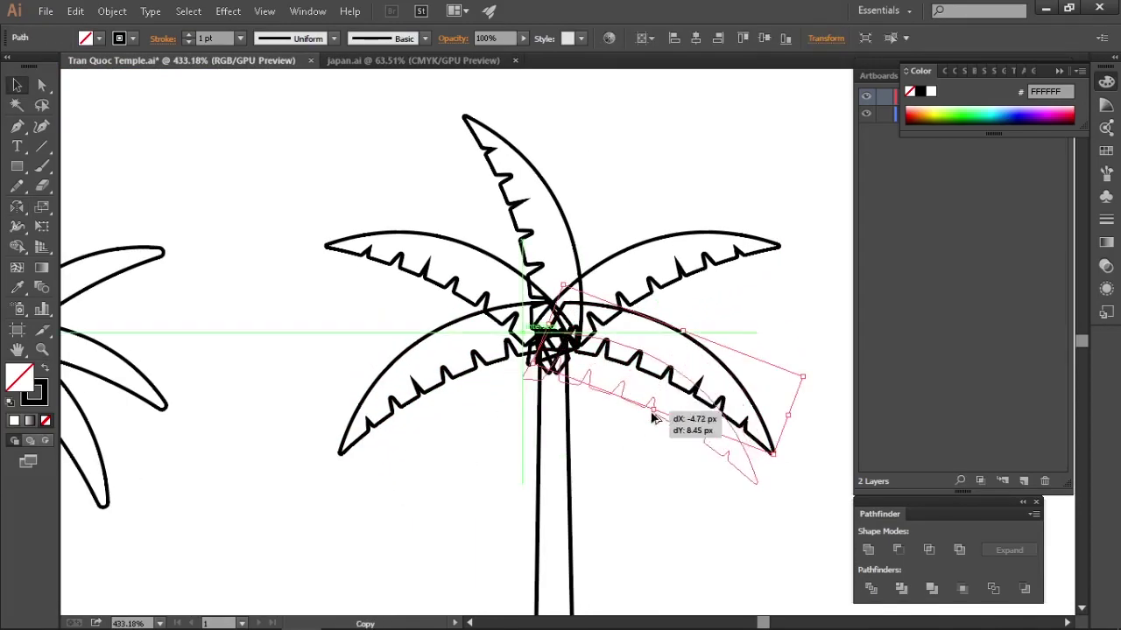
pyautogui.moveTo(651, 457); pyautogui.dragTo(650, 464)
pyautogui.moveTo(749, 455); pyautogui.dragTo(742, 521)
pyautogui.hotkey('ctrl', 'shift', 'a')
pyautogui.moveTo(667, 462); pyautogui.dragTo(658, 467)
pyautogui.hotkey('ctrl', 'shift', 'a')
pyautogui.moveTo(658, 468); pyautogui.dragTo(669, 452)
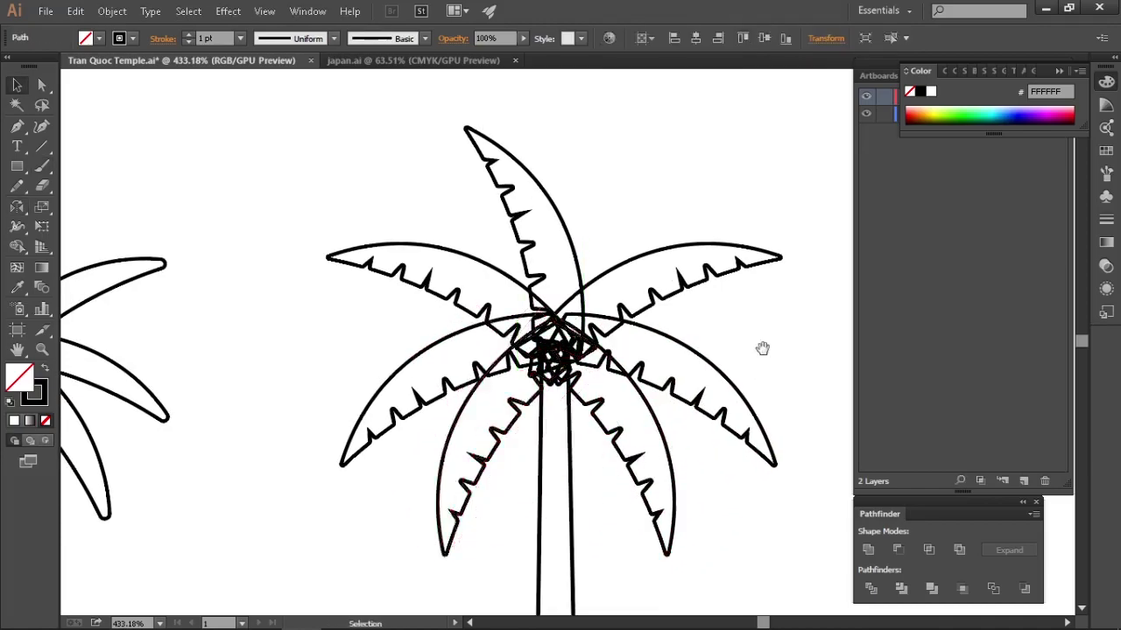
# - Place a spare copy of the first palm beside the artboard and add a layer named Backups
pyautogui.moveTo(762, 348); pyautogui.dragTo(716, 302)
pyautogui.moveTo(262, 124); pyautogui.dragTo(665, 302)
pyautogui.hotkey('ctrl', '-')
pyautogui.hotkey('ctrl', '-')
pyautogui.hotkey('ctrl', '-')
pyautogui.moveTo(480, 386); pyautogui.dragTo(618, 365)
pyautogui.hotkey('ctrl', '-')
pyautogui.click(745, 395)
pyautogui.hotkey('ctrl', '-')
pyautogui.hotkey('ctrl', '-')
pyautogui.hotkey('ctrl', '-')
pyautogui.moveTo(574, 410)
pyautogui.mouseDown()
pyautogui.moveTo(691, 439)
pyautogui.moveTo(570, 363)
pyautogui.mouseUp()
pyautogui.click(938, 116)
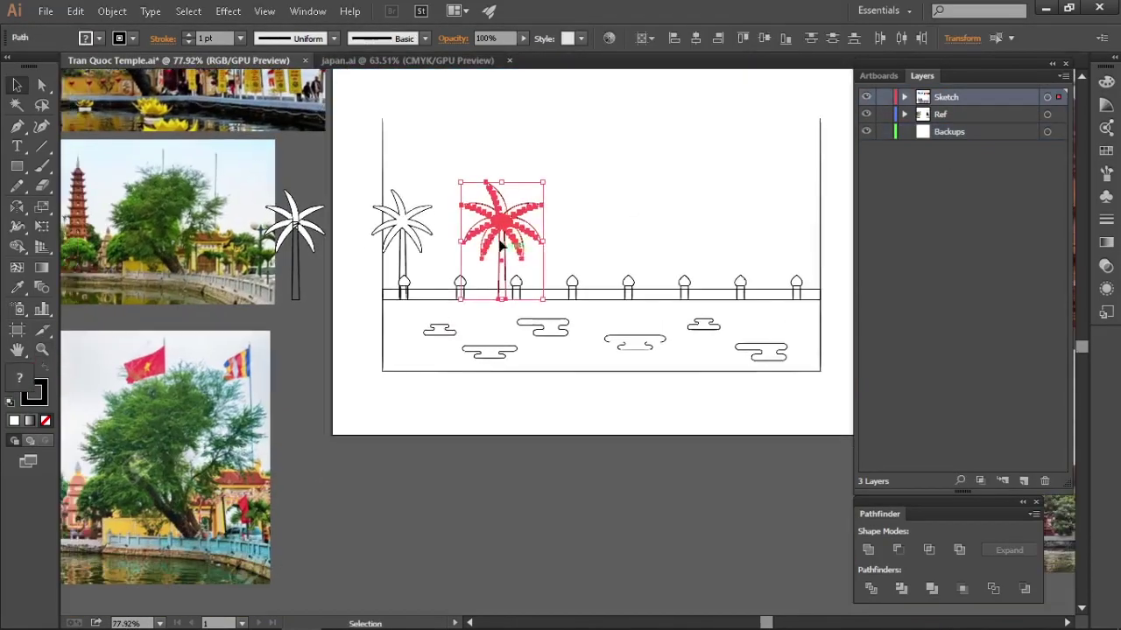
# - Place spare copies of both palms below the artboard and transfer them to the Backups layer
pyautogui.moveTo(500, 212); pyautogui.dragTo(513, 500)
pyautogui.click(308, 226)
pyautogui.hotkey('ctrl', 'x')
pyautogui.click(949, 131)
pyautogui.hotkey('ctrl', 'f')
pyautogui.moveTo(308, 226); pyautogui.dragTo(433, 505)
pyautogui.moveTo(652, 535); pyautogui.dragTo(543, 535)
pyautogui.moveTo(521, 478); pyautogui.dragTo(120, 334)
pyautogui.hotkey('ctrl', 'x')
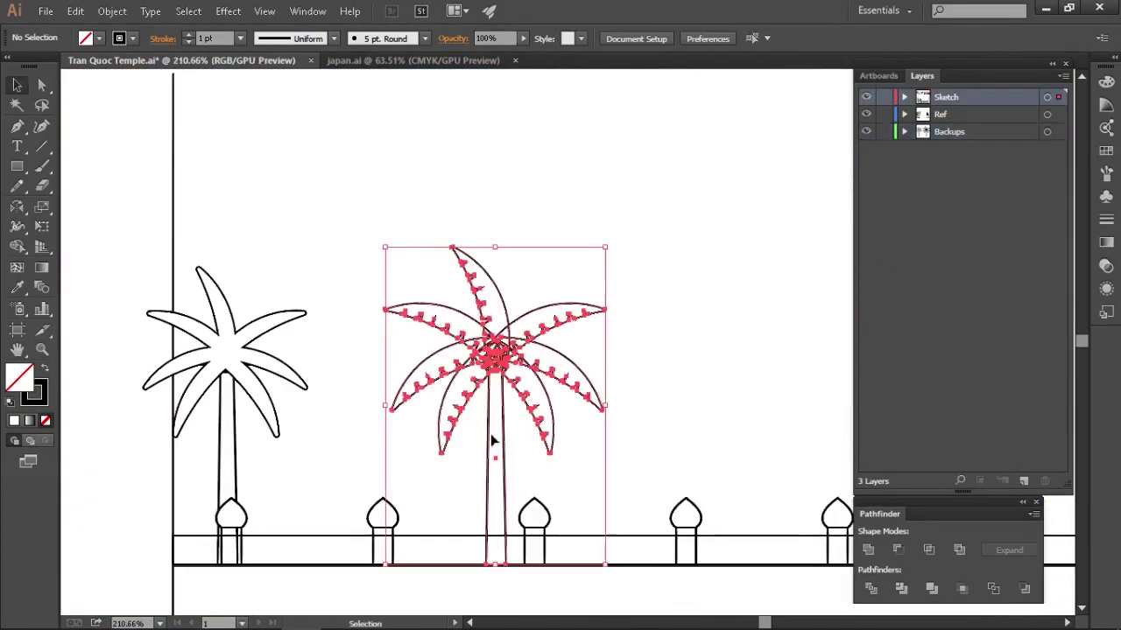
# - Unite the second palm's toothed leaves into one crown and give its trunk a white fill
pyautogui.moveTo(493, 440); pyautogui.dragTo(570, 350)
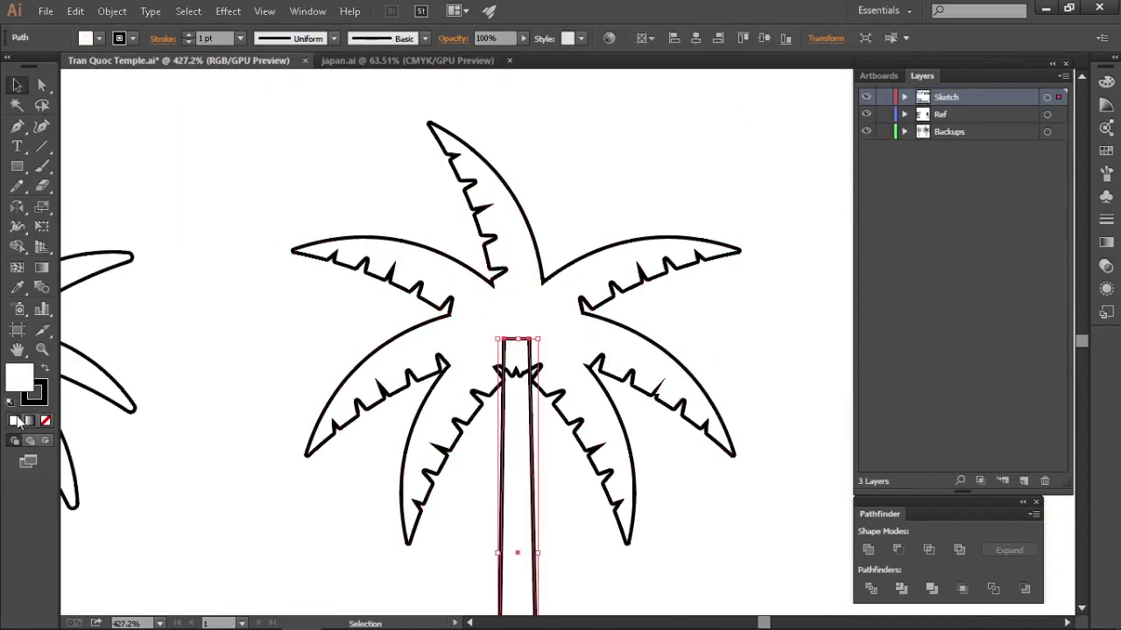
pyautogui.scroll(-1, 624, 394)
pyautogui.click(624, 393)
pyautogui.click(15, 422)
pyautogui.click(219, 385)
# - Try filling the second palm's united crown with light green 88FF55
pyautogui.press('z')
pyautogui.moveTo(578, 359); pyautogui.dragTo(493, 323)
pyautogui.moveTo(603, 380); pyautogui.dragTo(578, 291)
pyautogui.moveTo(428, 339); pyautogui.dragTo(663, 395)
pyautogui.press('v')
pyautogui.moveTo(616, 493); pyautogui.dragTo(430, 339)
pyautogui.click(612, 236)
pyautogui.press('z')
pyautogui.moveTo(613, 237); pyautogui.dragTo(499, 240)
pyautogui.press('v')
pyautogui.click(544, 357)
pyautogui.click(954, 113)
pyautogui.moveTo(560, 367); pyautogui.dragTo(398, 337)
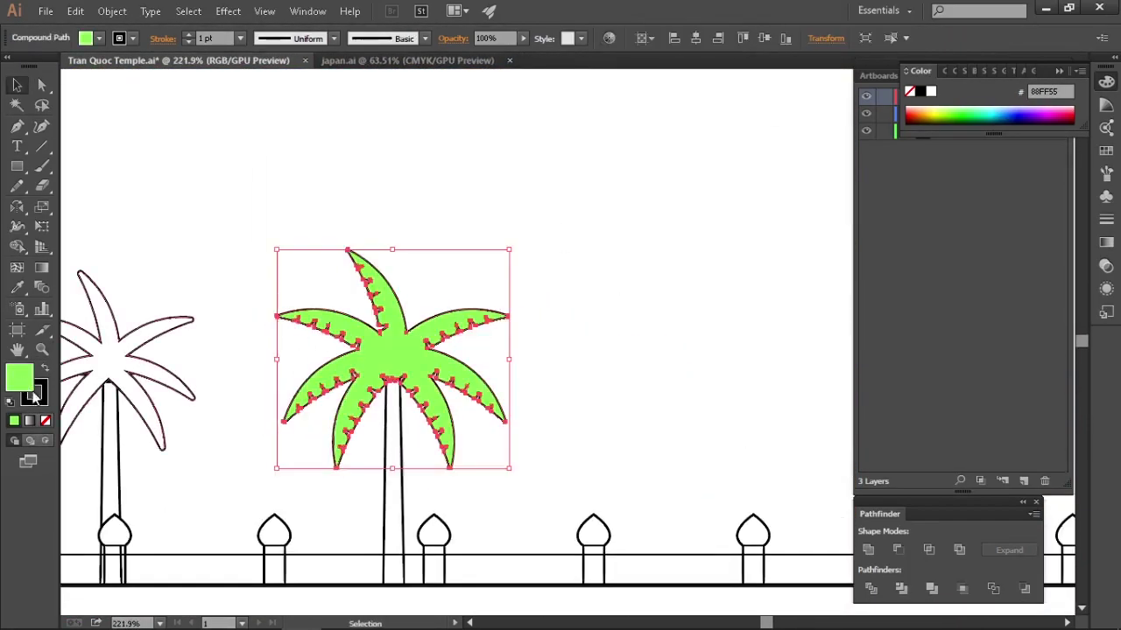
# - Try removing the outline from the green crown, and undo the last changes
pyautogui.click(35, 396)
pyautogui.click(46, 421)
pyautogui.click(565, 323)
pyautogui.hotkey('ctrl', 'z')
pyautogui.hotkey('ctrl', 'z')
# - Delete the second palm, with the toothed leaves, from the scene
pyautogui.moveTo(546, 242); pyautogui.dragTo(583, 187)
pyautogui.moveTo(584, 187); pyautogui.dragTo(429, 267)
pyautogui.press('Delete')
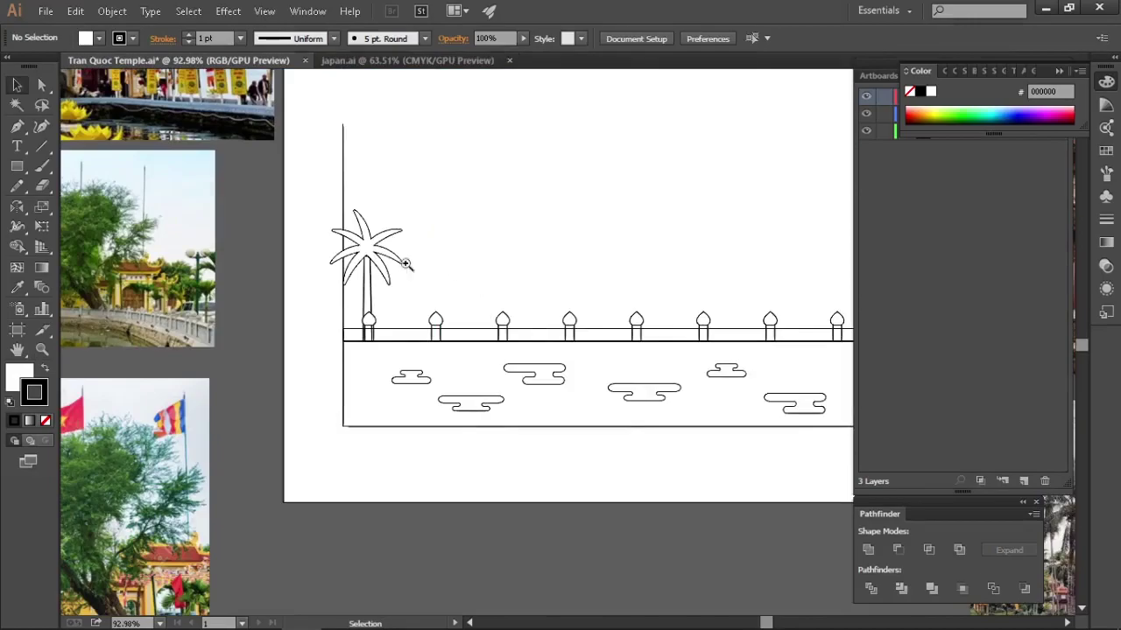
# - Shift the remaining palm slightly outward past the first railing post
pyautogui.moveTo(333, 248); pyautogui.dragTo(516, 272)
pyautogui.click(574, 280)
pyautogui.click(665, 350)
pyautogui.moveTo(665, 350); pyautogui.dragTo(708, 334)
pyautogui.moveTo(708, 335); pyautogui.dragTo(514, 373)
pyautogui.moveTo(451, 315); pyautogui.dragTo(477, 359)
pyautogui.moveTo(433, 376); pyautogui.dragTo(426, 376)
pyautogui.click(552, 351)
pyautogui.moveTo(509, 404); pyautogui.dragTo(491, 328)
pyautogui.click(401, 328)
pyautogui.moveTo(403, 328); pyautogui.dragTo(437, 390)
# - Copy the palm horizontally to the opposite end of the railing, level with the original
pyautogui.moveTo(422, 390); pyautogui.dragTo(698, 396)
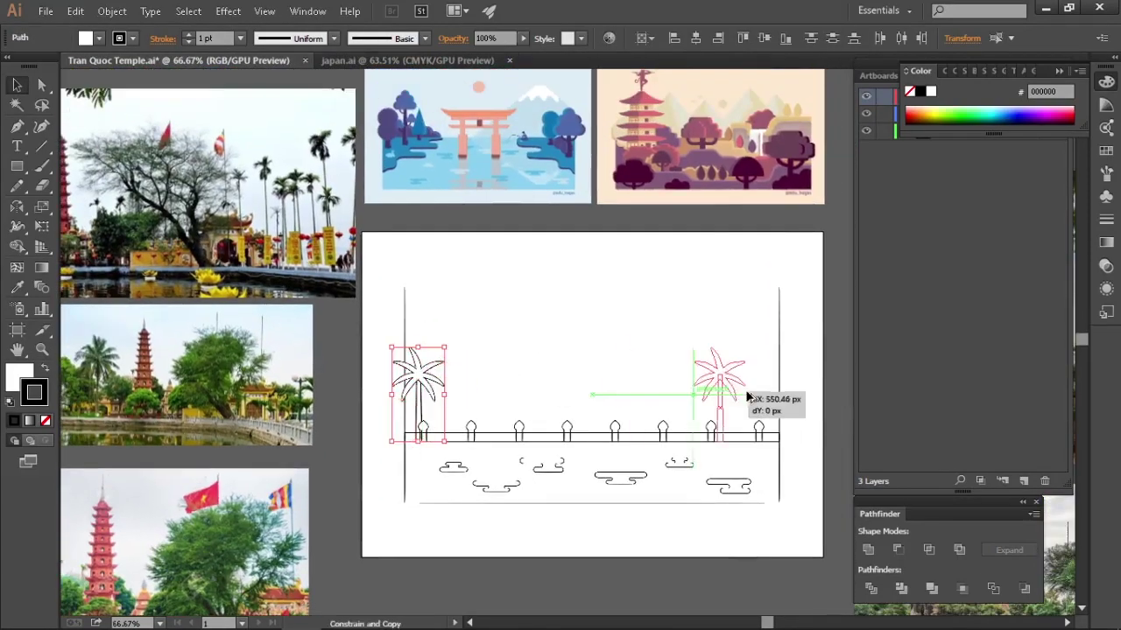
pyautogui.moveTo(772, 399); pyautogui.dragTo(776, 394)
pyautogui.scroll(4, 779, 390)
pyautogui.moveTo(667, 431); pyautogui.dragTo(669, 434)
pyautogui.moveTo(665, 425); pyautogui.dragTo(399, 412)
pyautogui.click(529, 427)
# - Draw a narrow rectangle about 13 by 163 px over the right half of the pagoda in the reference photo
pyautogui.scroll(-4, 648, 459)
pyautogui.moveTo(414, 452); pyautogui.dragTo(484, 456)
pyautogui.moveTo(632, 454); pyautogui.dragTo(632, 350)
pyautogui.scroll(3, 350, 394)
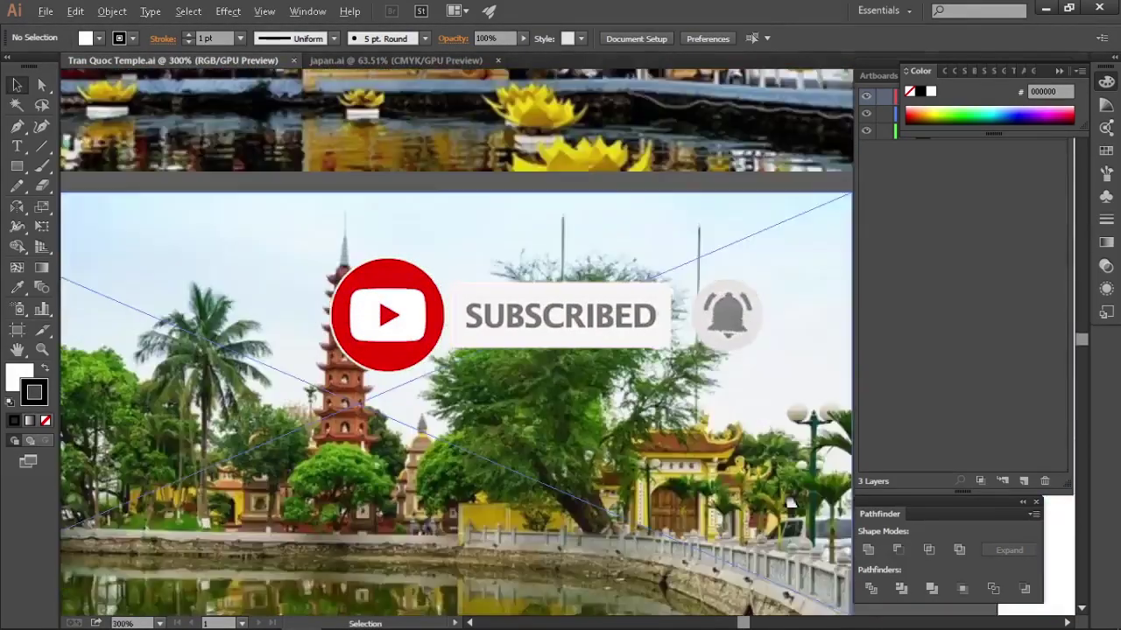
pyautogui.press('z')
pyautogui.moveTo(525, 350); pyautogui.dragTo(456, 350)
pyautogui.moveTo(770, 350); pyautogui.dragTo(640, 260)
pyautogui.moveTo(467, 456); pyautogui.dragTo(778, 308)
pyautogui.press('v')
pyautogui.click(16, 167)
pyautogui.scroll(3, 143, 379)
pyautogui.moveTo(142, 379); pyautogui.dragTo(290, 529)
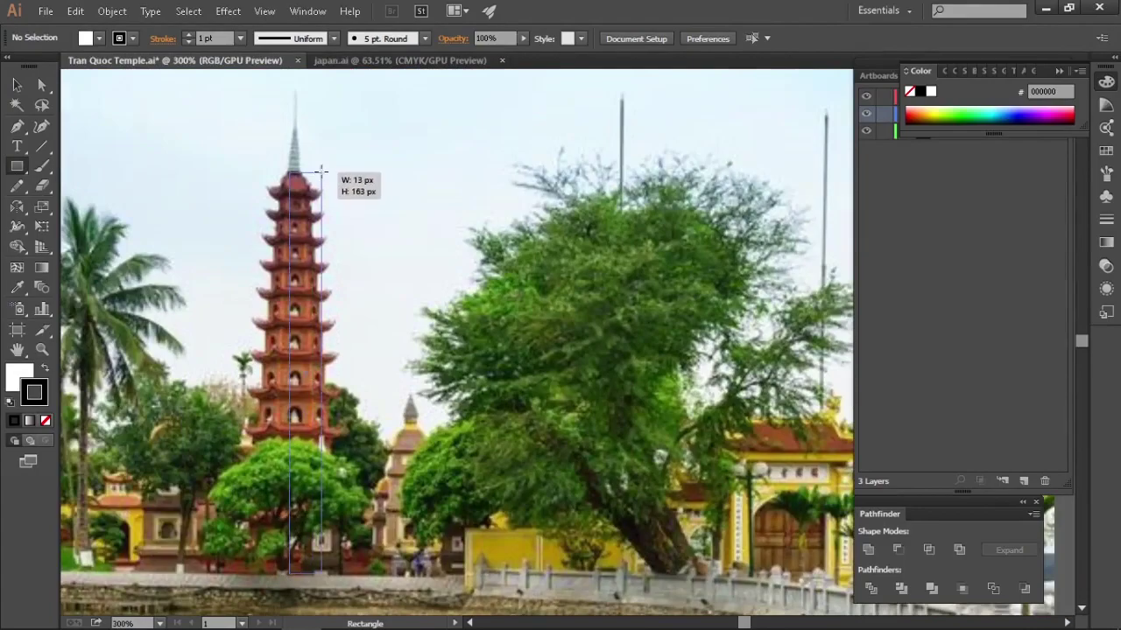
# - Remove the pagoda rectangle's fill and give it a white outline
pyautogui.click(21, 379)
pyautogui.click(46, 422)
pyautogui.click(351, 170)
pyautogui.moveTo(351, 170); pyautogui.dragTo(383, 180)
pyautogui.click(930, 91)
pyautogui.click(437, 210)
pyautogui.scroll(2, 403, 219)
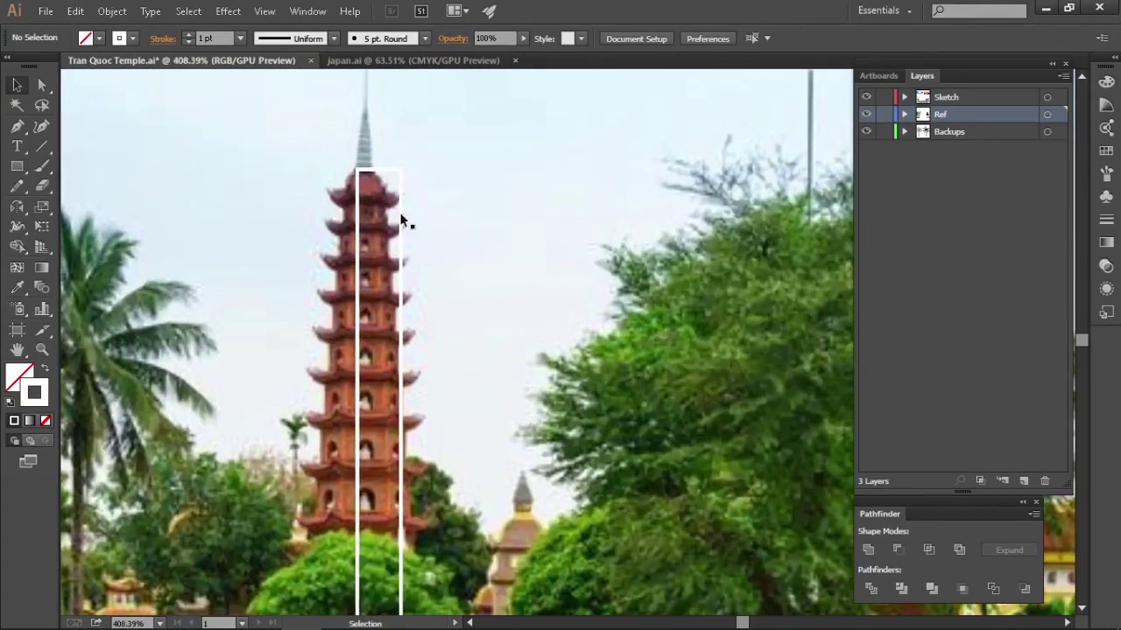
# - Move the pagoda rectangle's upper right corner inward so its side tapers along the tower
pyautogui.press('a')
pyautogui.moveTo(408, 139); pyautogui.dragTo(382, 138)
pyautogui.moveTo(511, 379); pyautogui.dragTo(503, 305)
pyautogui.click(503, 263)
# - Draw a low, wide rectangle at the pagoda's foot and move its lower right corner inward to slant the side
pyautogui.click(17, 166)
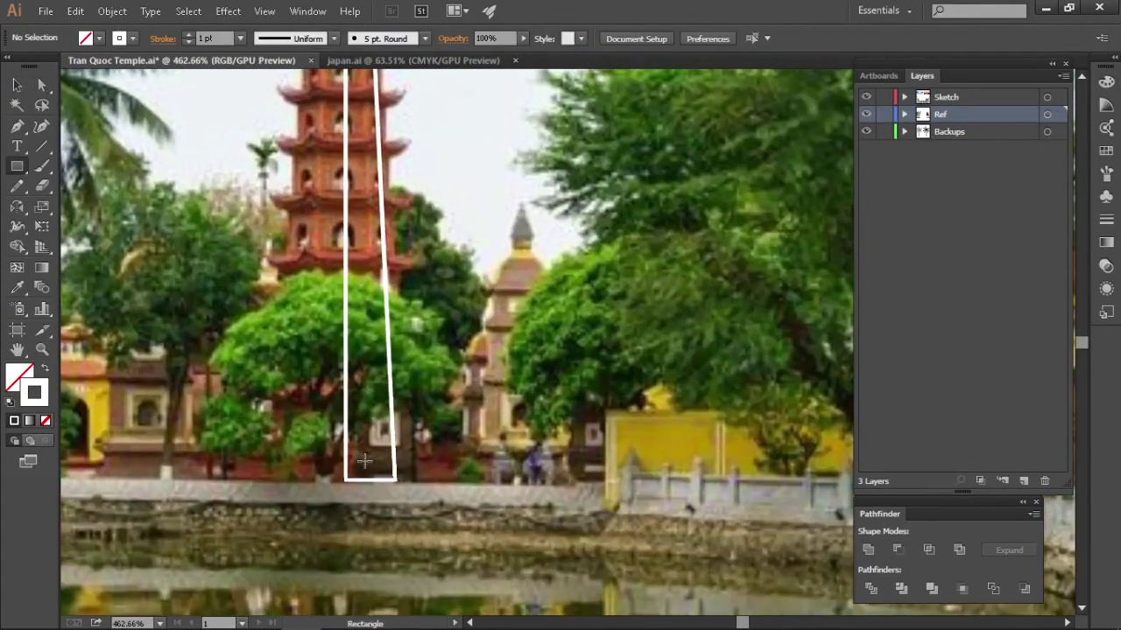
pyautogui.moveTo(464, 453); pyautogui.dragTo(467, 453)
pyautogui.click(560, 459)
pyautogui.moveTo(582, 473); pyautogui.dragTo(460, 472)
pyautogui.moveTo(770, 359); pyautogui.dragTo(667, 330)
pyautogui.moveTo(213, 413); pyautogui.dragTo(237, 392)
pyautogui.moveTo(507, 363); pyautogui.dragTo(289, 473)
pyautogui.moveTo(350, 453); pyautogui.dragTo(595, 254)
pyautogui.moveTo(429, 443); pyautogui.dragTo(355, 445)
pyautogui.moveTo(316, 586); pyautogui.dragTo(690, 395)
pyautogui.moveTo(165, 443); pyautogui.dragTo(333, 443)
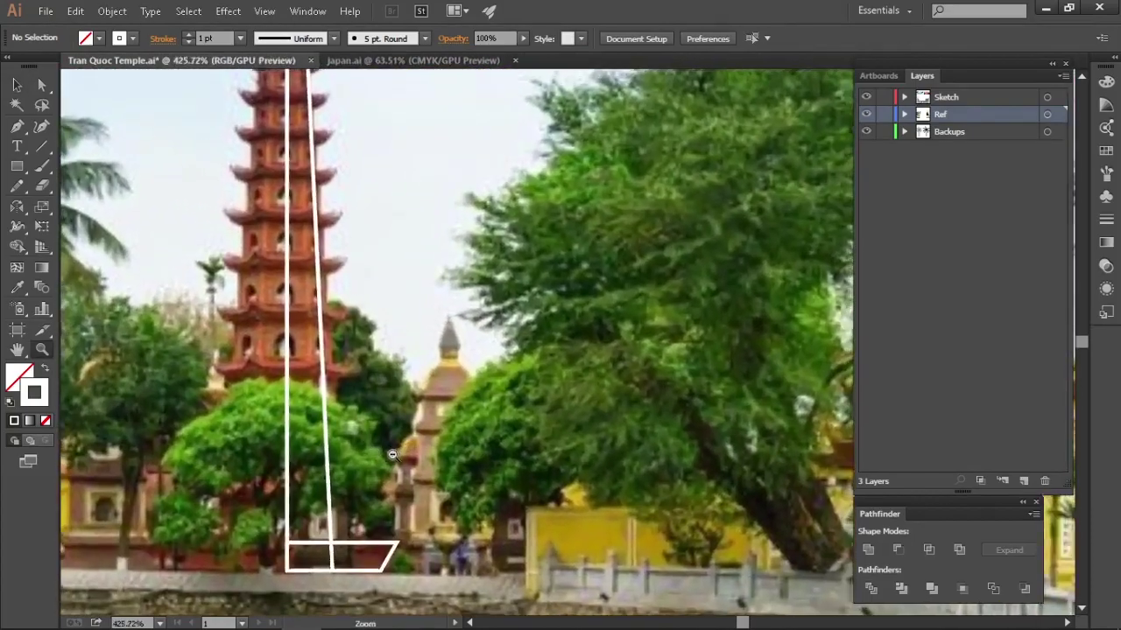
# - Trace one curved, upturned half eave with the Pen tool along a middle tier of the pagoda in the photo
pyautogui.moveTo(420, 443); pyautogui.dragTo(289, 443)
pyautogui.moveTo(788, 176); pyautogui.dragTo(296, 478)
pyautogui.moveTo(420, 368)
pyautogui.mouseDown()
pyautogui.moveTo(495, 348)
pyautogui.moveTo(411, 350)
pyautogui.mouseUp()
pyautogui.moveTo(298, 455); pyautogui.dragTo(744, 193)
pyautogui.moveTo(411, 377); pyautogui.dragTo(720, 440)
pyautogui.moveTo(594, 350); pyautogui.dragTo(648, 350)
pyautogui.click(19, 128)
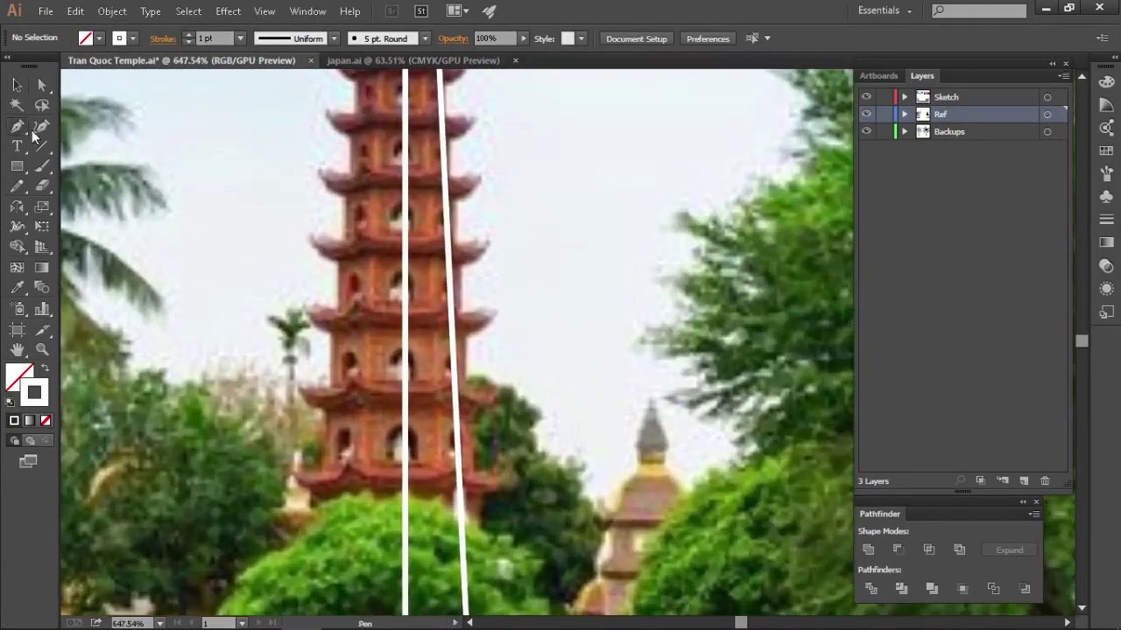
pyautogui.scroll(2, 403, 304)
pyautogui.click(403, 304)
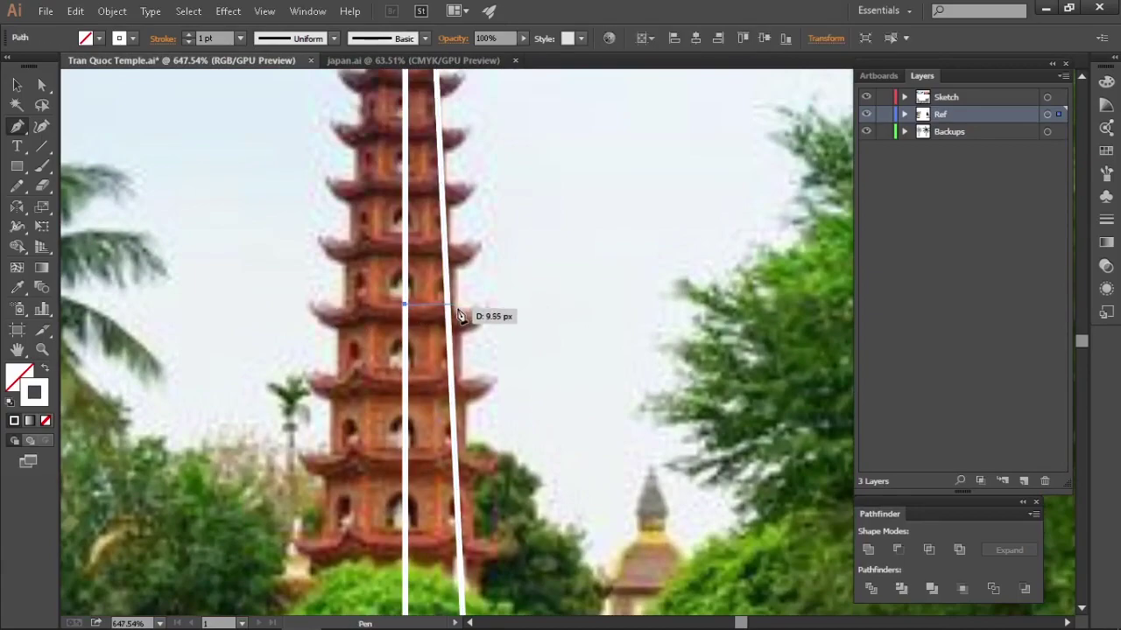
pyautogui.click(456, 305)
pyautogui.scroll(3, 459, 311)
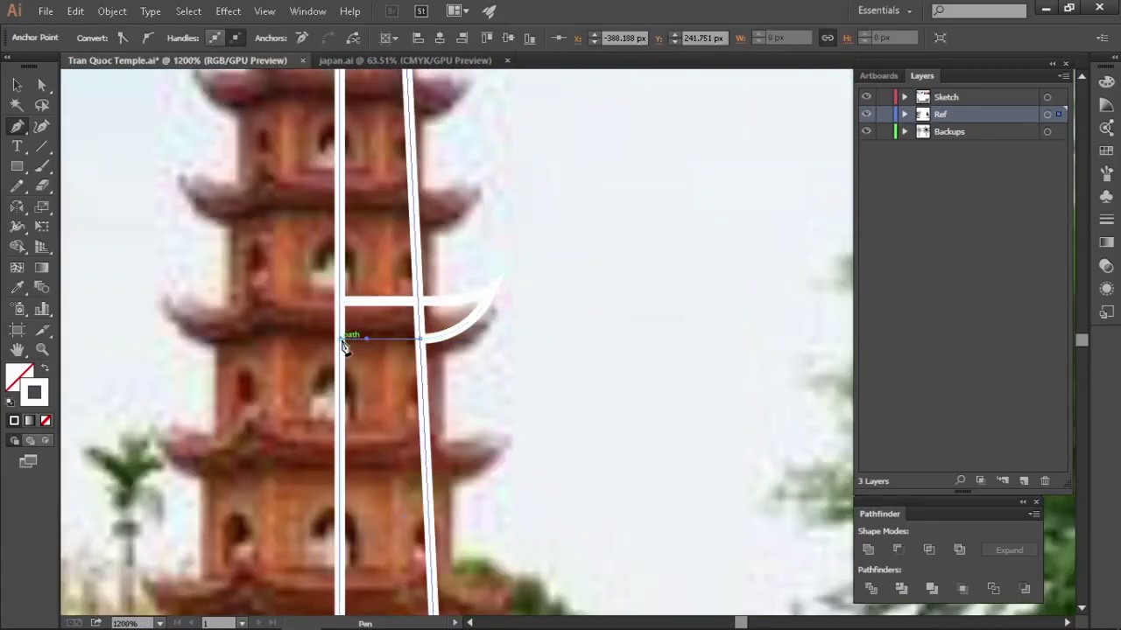
pyautogui.click(341, 339)
pyautogui.press('v')
pyautogui.click(613, 429)
pyautogui.moveTo(622, 438); pyautogui.dragTo(493, 308)
pyautogui.moveTo(543, 384); pyautogui.dragTo(455, 270)
pyautogui.scroll(-2, 492, 310)
pyautogui.moveTo(491, 312); pyautogui.dragTo(493, 344)
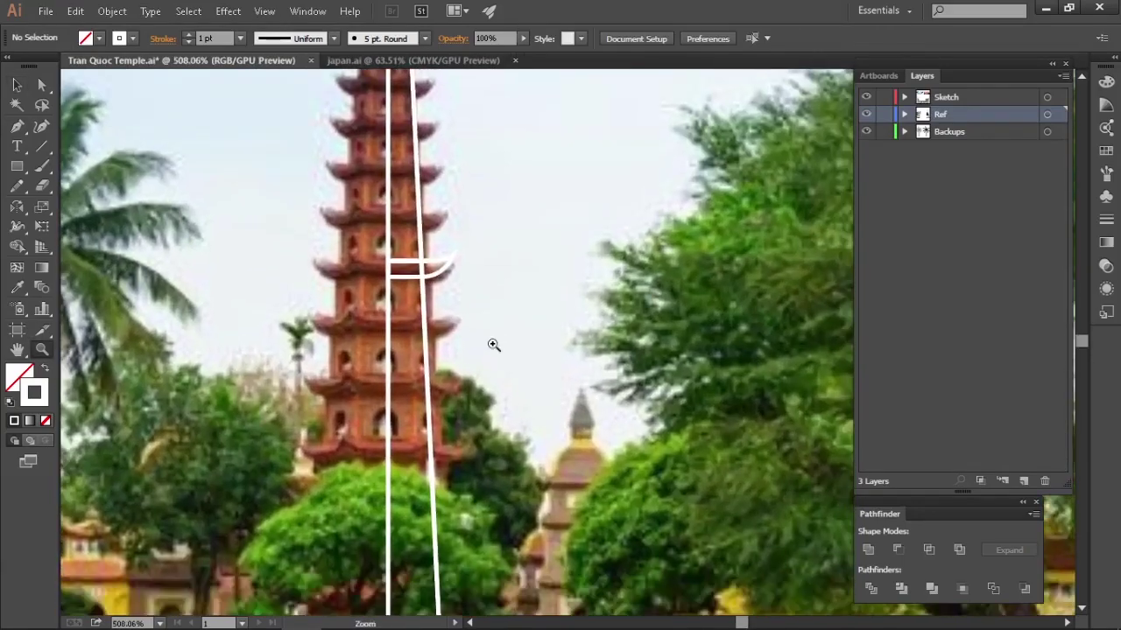
# - Trace the narrow tapered spire base above the pagoda's top tier and draw a thin vertical line for its spire with the Pen tool
pyautogui.moveTo(532, 375); pyautogui.dragTo(324, 446)
pyautogui.moveTo(577, 435); pyautogui.dragTo(365, 353)
pyautogui.moveTo(153, 387); pyautogui.dragTo(368, 411)
pyautogui.moveTo(366, 325); pyautogui.dragTo(428, 373)
pyautogui.press('t')
pyautogui.press('p')
pyautogui.click(348, 332)
pyautogui.click(348, 242)
pyautogui.scroll(2, 356, 245)
pyautogui.click(377, 418)
pyautogui.hotkey('ctrl', 'shift', 'a')
pyautogui.click(19, 129)
pyautogui.click(342, 338)
pyautogui.click(343, 196)
# - Move the traced half pagoda off the photo onto the blank artboard and give its outlines a black stroke
pyautogui.press('v')
pyautogui.moveTo(453, 388)
pyautogui.mouseDown()
pyautogui.moveTo(453, 317)
pyautogui.moveTo(368, 261)
pyautogui.moveTo(330, 261)
pyautogui.mouseUp()
pyautogui.moveTo(367, 350)
pyautogui.mouseDown()
pyautogui.moveTo(291, 331)
pyautogui.moveTo(354, 494)
pyautogui.mouseUp()
pyautogui.moveTo(213, 367)
pyautogui.mouseDown()
pyautogui.moveTo(817, 368)
pyautogui.moveTo(308, 300)
pyautogui.mouseUp()
pyautogui.moveTo(310, 140); pyautogui.dragTo(377, 455)
pyautogui.click(1106, 81)
pyautogui.click(1079, 140)
pyautogui.moveTo(593, 231); pyautogui.dragTo(464, 265)
pyautogui.press('z')
pyautogui.moveTo(237, 287); pyautogui.dragTo(210, 312)
pyautogui.moveTo(210, 311); pyautogui.dragTo(268, 310)
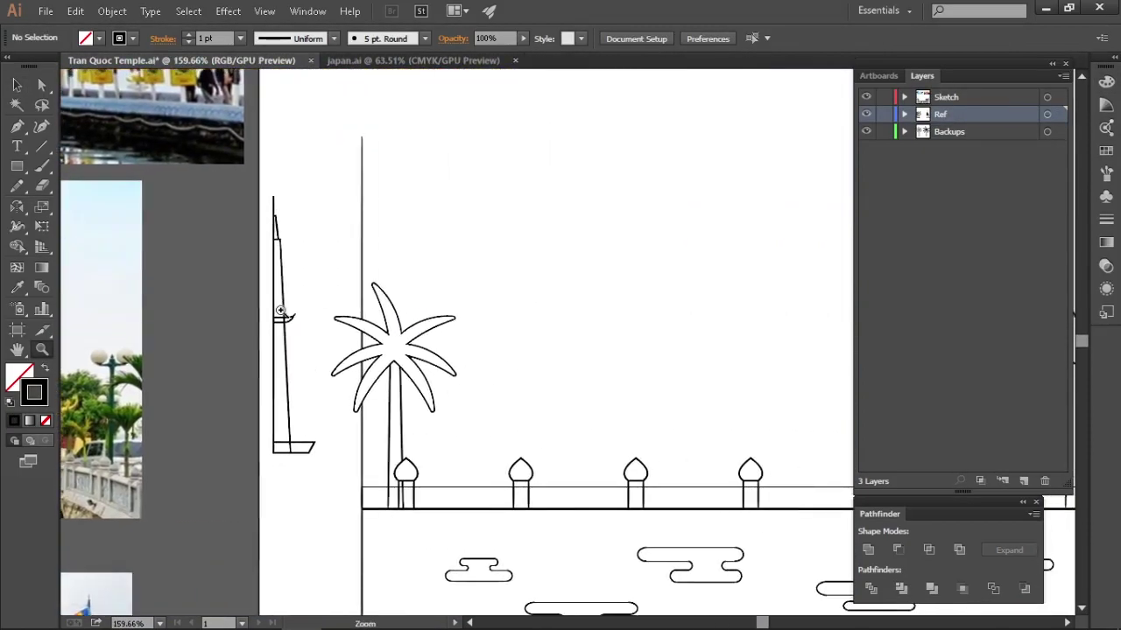
# - Draw a low, wide rectangle overlapping the upper edge of the pagoda's slanted foot
pyautogui.moveTo(281, 310); pyautogui.dragTo(303, 309)
pyautogui.press('v')
pyautogui.moveTo(253, 425); pyautogui.dragTo(560, 420)
pyautogui.press('z')
pyautogui.moveTo(263, 451); pyautogui.dragTo(370, 453)
pyautogui.moveTo(726, 394); pyautogui.dragTo(665, 437)
pyautogui.moveTo(490, 441); pyautogui.dragTo(339, 441)
pyautogui.moveTo(814, 407); pyautogui.dragTo(131, 425)
pyautogui.moveTo(350, 394); pyautogui.dragTo(490, 393)
pyautogui.press('v')
pyautogui.press('m')
pyautogui.moveTo(248, 369); pyautogui.dragTo(456, 326)
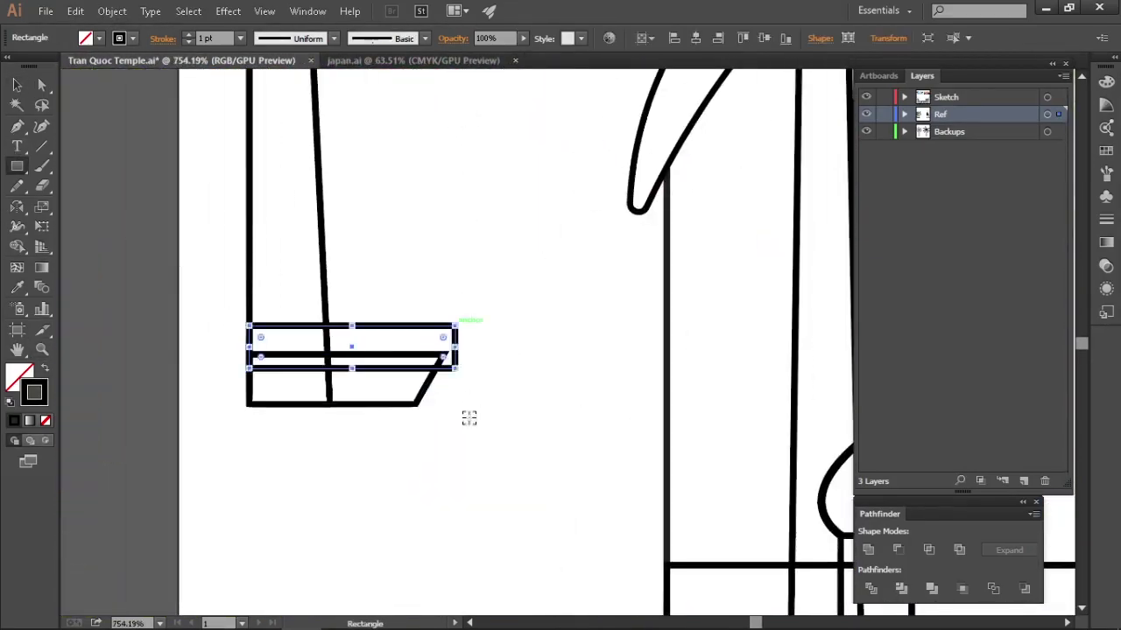
# - Reshape the outer end of the new rectangle above the pagoda's foot into a slanted, upturned eave tip
pyautogui.moveTo(474, 408); pyautogui.dragTo(385, 408)
pyautogui.moveTo(263, 400); pyautogui.dragTo(665, 400)
pyautogui.moveTo(744, 394); pyautogui.dragTo(351, 394)
pyautogui.moveTo(499, 348); pyautogui.dragTo(613, 349)
pyautogui.press('v')
pyautogui.moveTo(365, 347); pyautogui.dragTo(394, 377)
pyautogui.click(397, 339)
pyautogui.press('a')
pyautogui.hotkey('ctrl', '=')
pyautogui.moveTo(453, 330); pyautogui.dragTo(117, 3)
pyautogui.press('v')
pyautogui.press('a')
pyautogui.click(402, 332)
pyautogui.press('v')
pyautogui.moveTo(618, 455); pyautogui.dragTo(258, 465)
pyautogui.press('a')
pyautogui.press('v')
# - Move the whole half pagoda onto the railing line between the second and third posts
pyautogui.click(587, 480)
pyautogui.press('v')
pyautogui.click(183, 250)
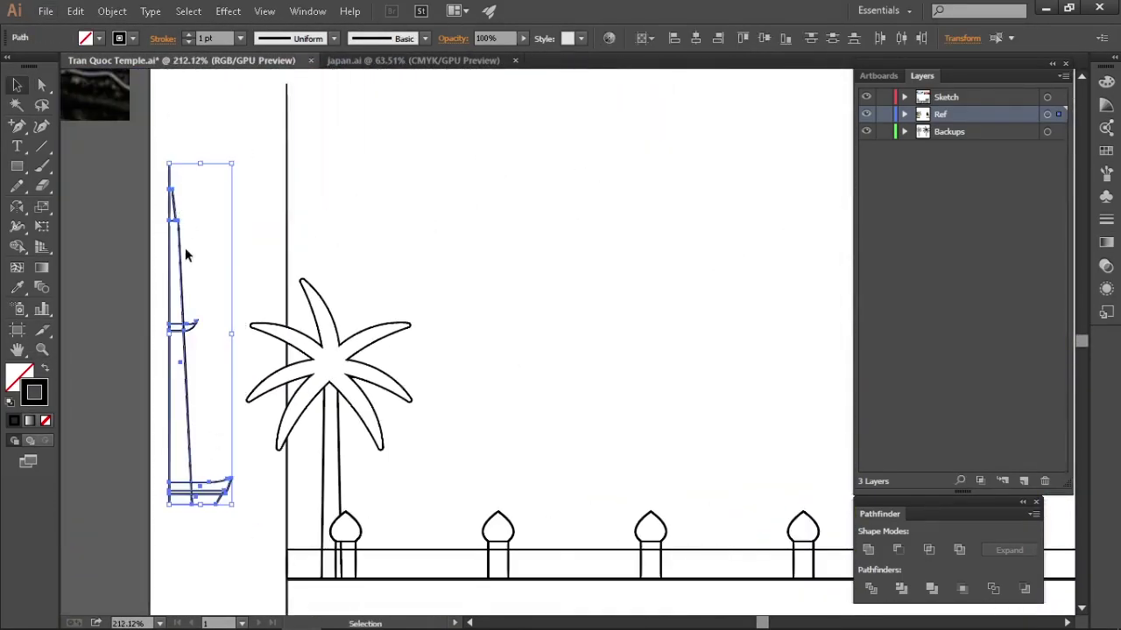
pyautogui.moveTo(562, 308); pyautogui.dragTo(562, 308)
pyautogui.press('z')
pyautogui.moveTo(562, 309); pyautogui.dragTo(367, 324)
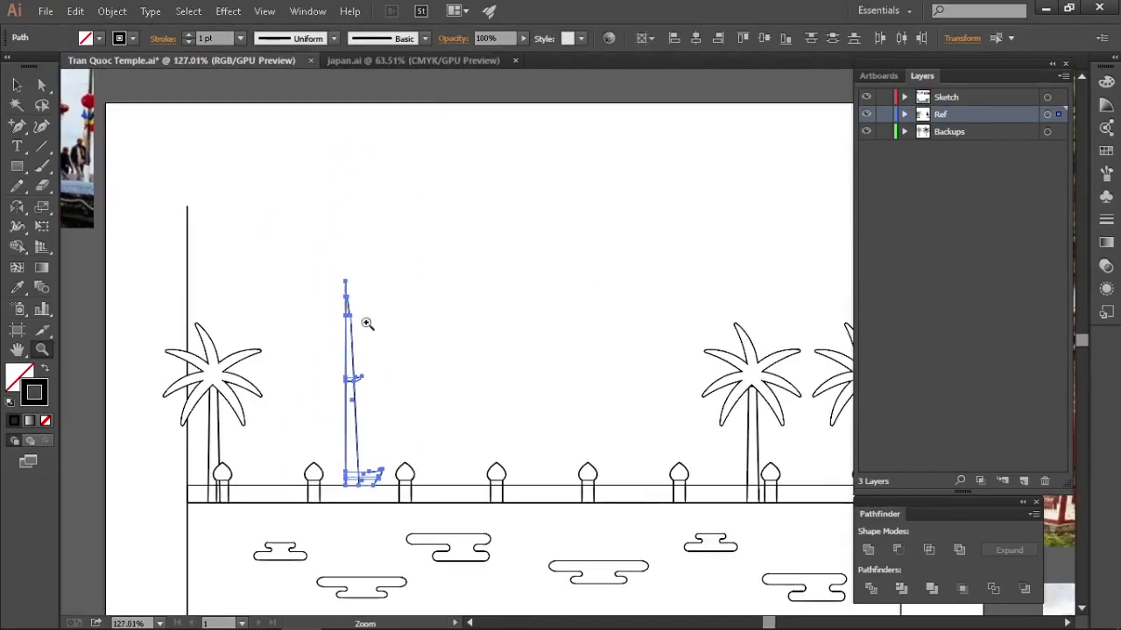
pyautogui.moveTo(389, 385); pyautogui.dragTo(389, 385)
pyautogui.click(441, 394)
pyautogui.moveTo(441, 395); pyautogui.dragTo(475, 446)
# - Draw a tall upright rectangle beside the half pagoda and stand it on the railing line
pyautogui.moveTo(355, 390); pyautogui.dragTo(298, 421)
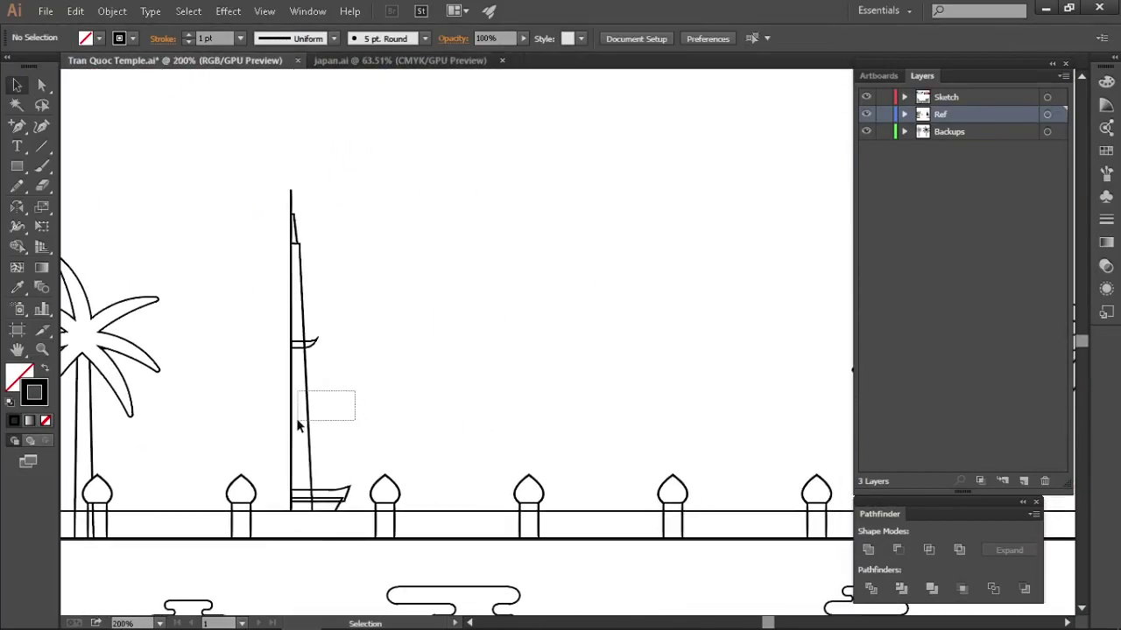
pyautogui.moveTo(338, 380); pyautogui.dragTo(338, 381)
pyautogui.click(415, 410)
pyautogui.moveTo(418, 412); pyautogui.dragTo(752, 421)
pyautogui.press('z')
pyautogui.moveTo(753, 421); pyautogui.dragTo(400, 381)
pyautogui.moveTo(762, 370); pyautogui.dragTo(400, 353)
pyautogui.moveTo(565, 352); pyautogui.dragTo(367, 315)
pyautogui.moveTo(452, 425); pyautogui.dragTo(371, 447)
pyautogui.moveTo(556, 135); pyautogui.dragTo(415, 342)
pyautogui.click(415, 341)
pyautogui.press('m')
pyautogui.moveTo(346, 149); pyautogui.dragTo(408, 288)
pyautogui.press('v')
pyautogui.moveTo(379, 220); pyautogui.dragTo(379, 535)
# - Move the slanted side of the pagoda's tower body outward to widen it to about twice its width
pyautogui.moveTo(467, 538); pyautogui.dragTo(543, 270)
pyautogui.moveTo(458, 264); pyautogui.dragTo(271, 493)
pyautogui.moveTo(271, 493); pyautogui.dragTo(446, 244)
pyautogui.moveTo(447, 244); pyautogui.dragTo(398, 367)
pyautogui.click(289, 282)
pyautogui.press('z')
pyautogui.moveTo(286, 281); pyautogui.dragTo(428, 330)
pyautogui.press('v')
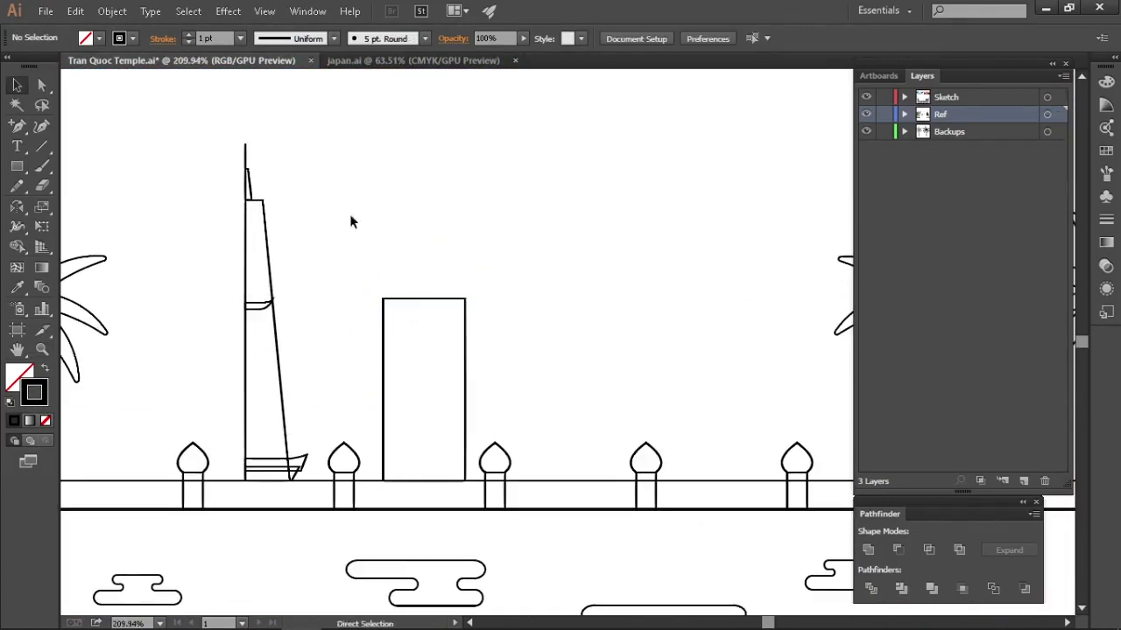
# - Move the half pagoda so its vertical axis stands near the middle of the upright rectangle
pyautogui.press('z')
pyautogui.moveTo(423, 543); pyautogui.dragTo(354, 534)
pyautogui.press('v')
pyautogui.click(496, 298)
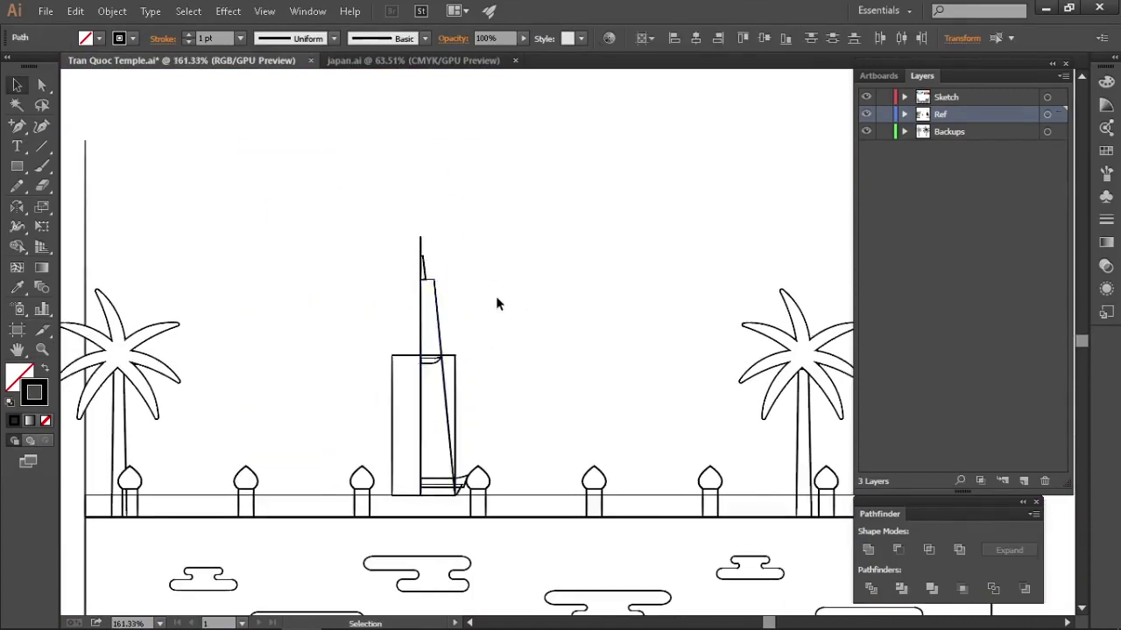
# - Group the half pagoda's shapes and scale the group up proportionally, keeping its foot on the railing line
pyautogui.moveTo(561, 178); pyautogui.dragTo(560, 177)
pyautogui.press('z')
pyautogui.press('v')
pyautogui.moveTo(607, 232); pyautogui.dragTo(613, 218)
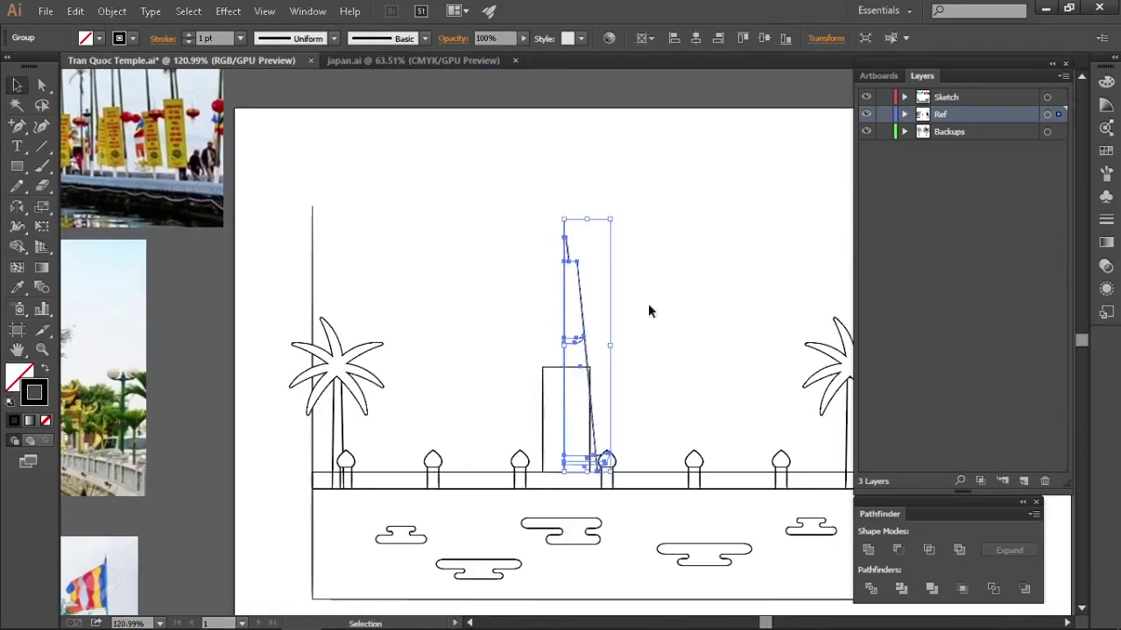
pyautogui.click(648, 303)
pyautogui.press('z')
pyautogui.moveTo(341, 363); pyautogui.dragTo(457, 370)
pyautogui.press('v')
pyautogui.press('z')
pyautogui.moveTo(373, 415); pyautogui.dragTo(292, 390)
pyautogui.press('v')
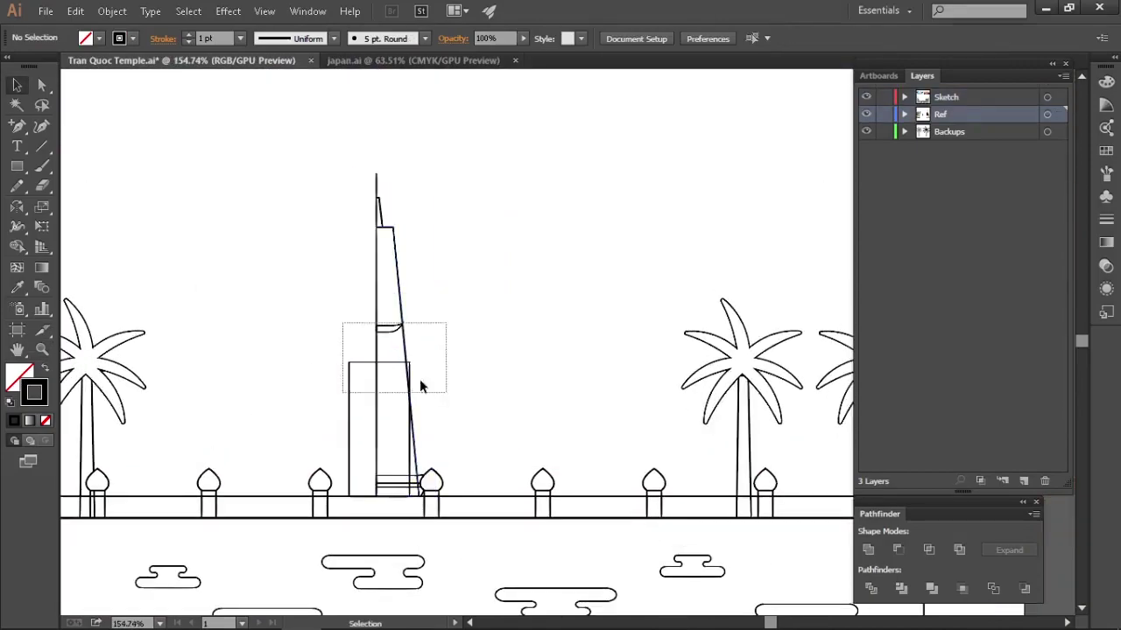
pyautogui.moveTo(420, 381); pyautogui.dragTo(445, 392)
pyautogui.click(271, 385)
pyautogui.press('z')
pyautogui.moveTo(252, 401); pyautogui.dragTo(360, 345)
pyautogui.hotkey('shift', 'x')
pyautogui.press('/')
pyautogui.moveTo(279, 335); pyautogui.dragTo(394, 435)
pyautogui.press('z')
pyautogui.moveTo(499, 350); pyautogui.dragTo(548, 365)
pyautogui.moveTo(312, 448); pyautogui.dragTo(455, 437)
# - Isolate the pagoda group and move the middle half eave outward so its tip projects past the tower's slanted side
pyautogui.press('v')
pyautogui.keyDown('alt'); pyautogui.click(479, 459); pyautogui.keyUp('alt')
pyautogui.press('a')
pyautogui.moveTo(401, 132); pyautogui.dragTo(377, 152)
pyautogui.moveTo(483, 262); pyautogui.dragTo(473, 294)
pyautogui.moveTo(364, 179); pyautogui.dragTo(365, 179)
pyautogui.keyDown('ctrl'); pyautogui.click(373, 351); pyautogui.keyUp('ctrl')
pyautogui.press('v')
pyautogui.moveTo(353, 291); pyautogui.dragTo(416, 283)
pyautogui.click(444, 294)
pyautogui.keyDown('ctrl'); pyautogui.click(367, 302); pyautogui.keyUp('ctrl')
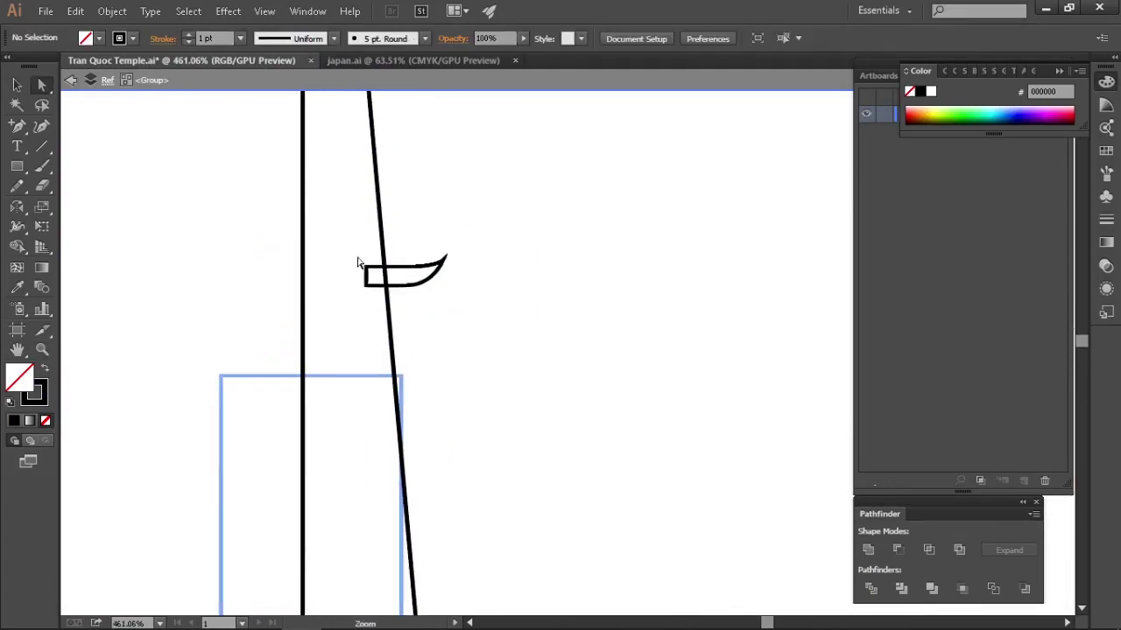
# - Extend the inner end of the middle half eave back to the pagoda's vertical axis
pyautogui.click(454, 330)
pyautogui.keyDown('ctrl'); pyautogui.keyDown('alt'); pyautogui.click(476, 324); pyautogui.keyUp('alt'); pyautogui.keyUp('ctrl')
pyautogui.moveTo(235, 472); pyautogui.dragTo(627, 467)
pyautogui.keyDown('ctrl'); pyautogui.click(663, 408); pyautogui.keyUp('ctrl')
pyautogui.hotkey('ctrl', 'z')
pyautogui.moveTo(530, 314); pyautogui.dragTo(529, 313)
pyautogui.click(494, 342)
pyautogui.keyDown('ctrl'); pyautogui.keyDown('alt'); pyautogui.click(464, 324); pyautogui.keyUp('alt'); pyautogui.keyUp('ctrl')
pyautogui.moveTo(435, 311); pyautogui.dragTo(453, 370)
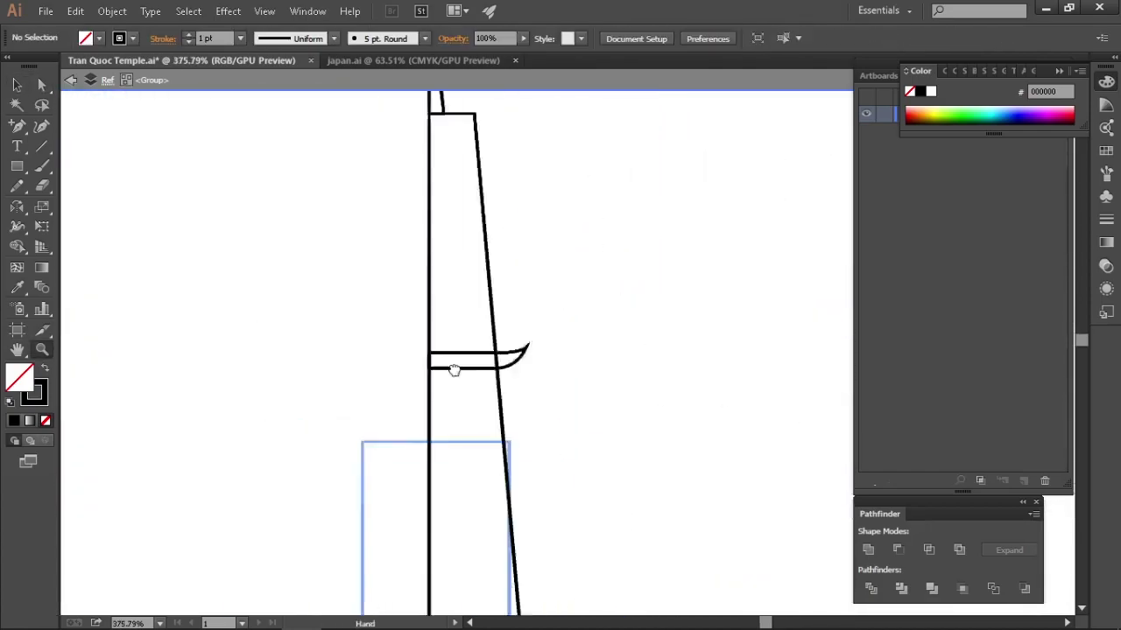
# - Build an arched window outline modelled on the photo from a half circle and a rectangle, with a copy beside the tower
pyautogui.keyDown('alt'); pyautogui.click(447, 316); pyautogui.keyUp('alt')
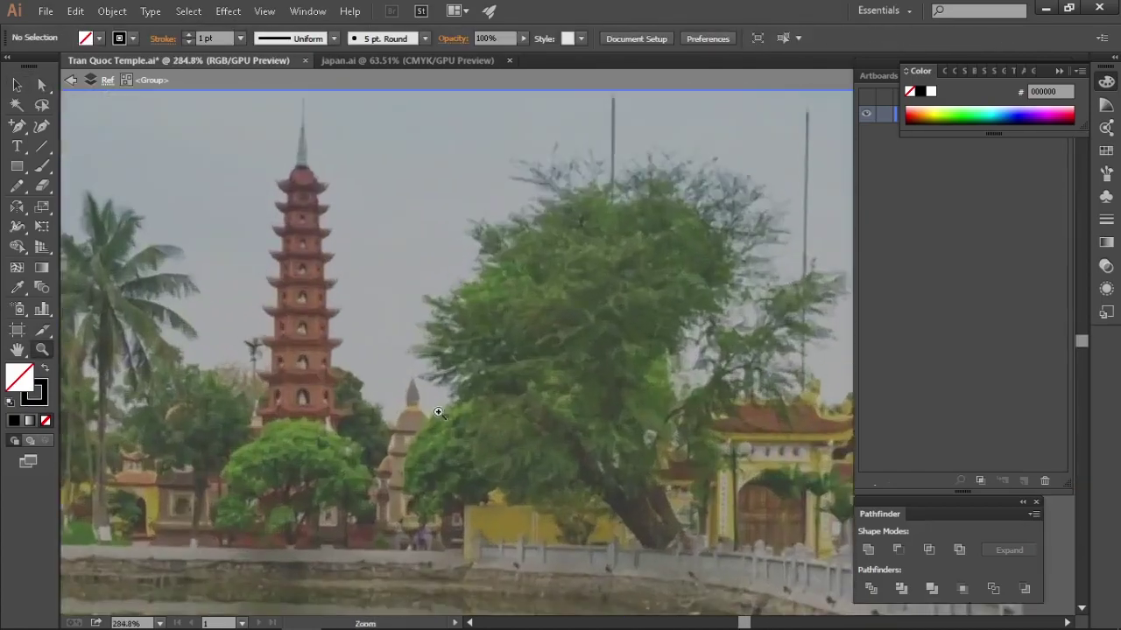
pyautogui.click(438, 413)
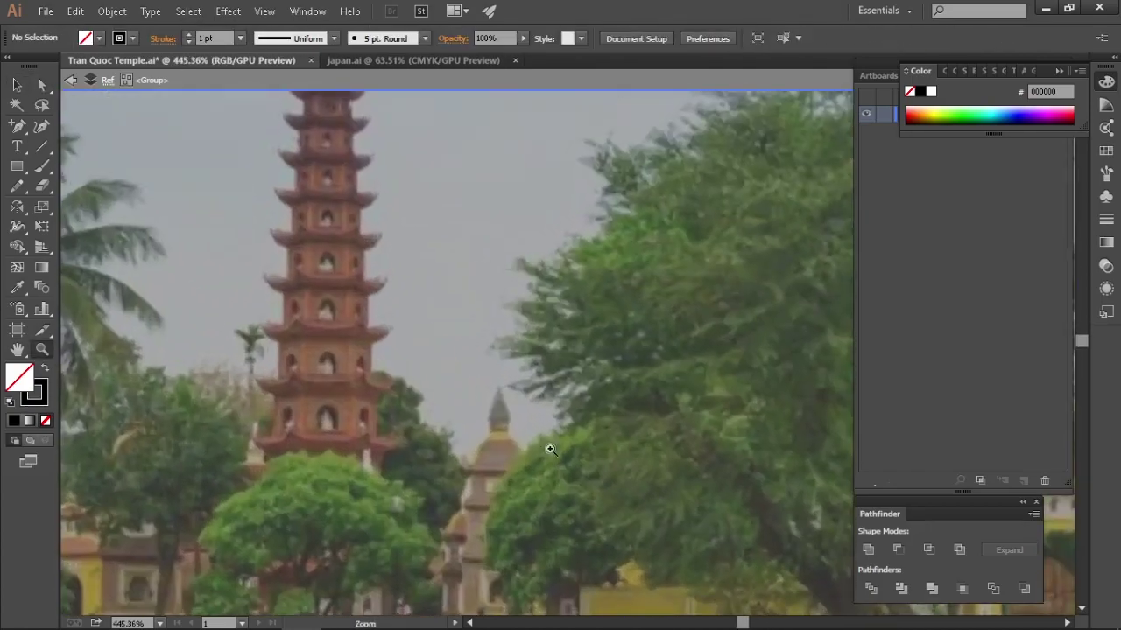
pyautogui.keyDown('alt'); pyautogui.click(443, 406); pyautogui.keyUp('alt')
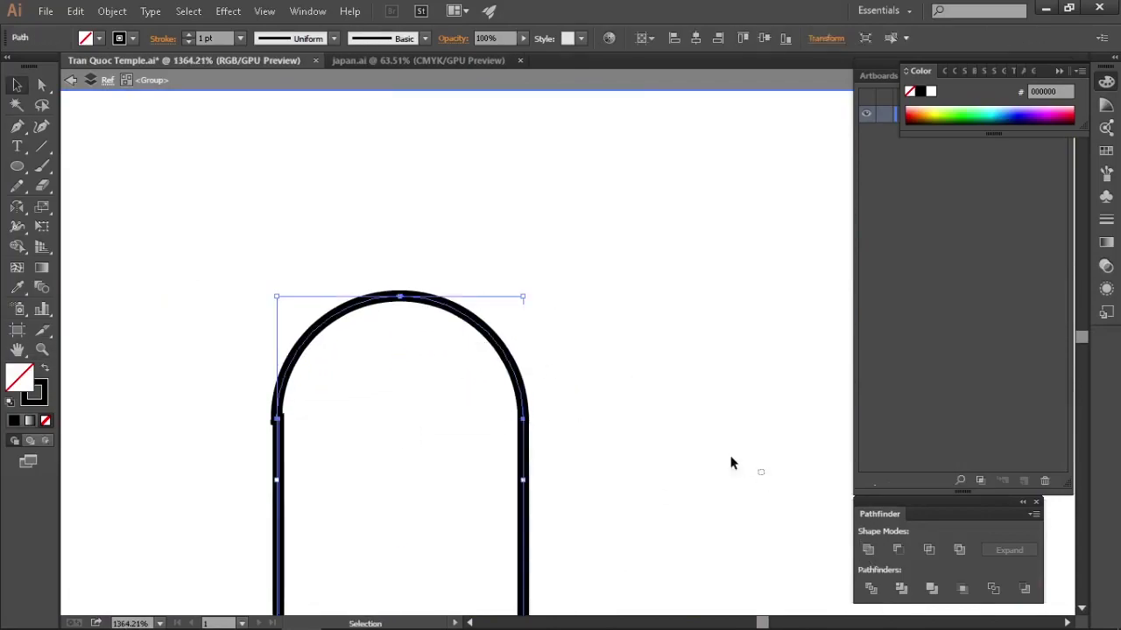
pyautogui.hotkey('ctrl', 'z')
pyautogui.moveTo(254, 340); pyautogui.dragTo(306, 339)
pyautogui.click(289, 350)
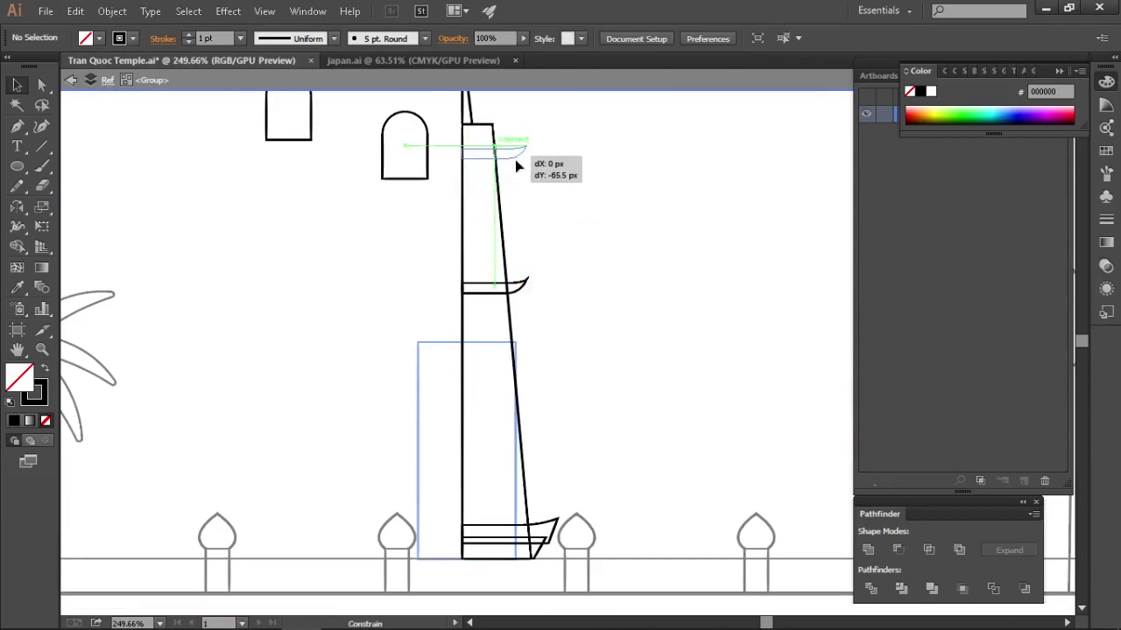
# - Move the middle half eave straight up to just below the top of the tower body
pyautogui.moveTo(515, 160); pyautogui.dragTo(515, 160)
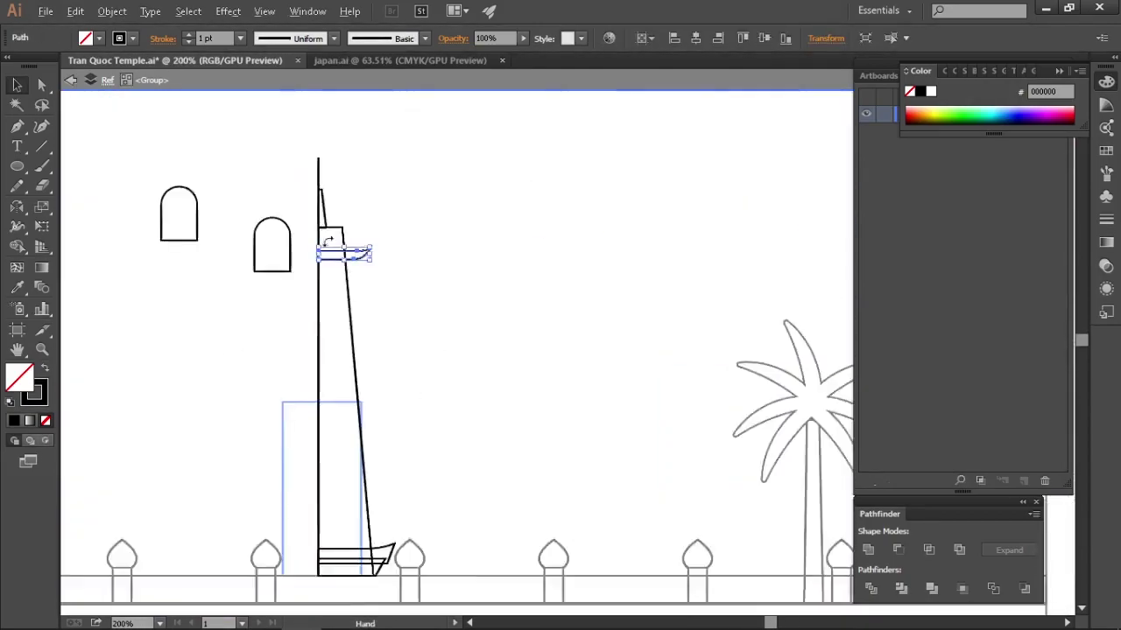
pyautogui.hotkey('ctrl', '+')
pyautogui.hotkey('ctrl', '+')
# - Move one arched outline onto the tower so its flat base rests on the body's top edge, flush with the slanted side
pyautogui.click(408, 254)
pyautogui.keyDown('shift'); pyautogui.click(399, 240); pyautogui.keyUp('shift')
pyautogui.moveTo(461, 224); pyautogui.dragTo(438, 223)
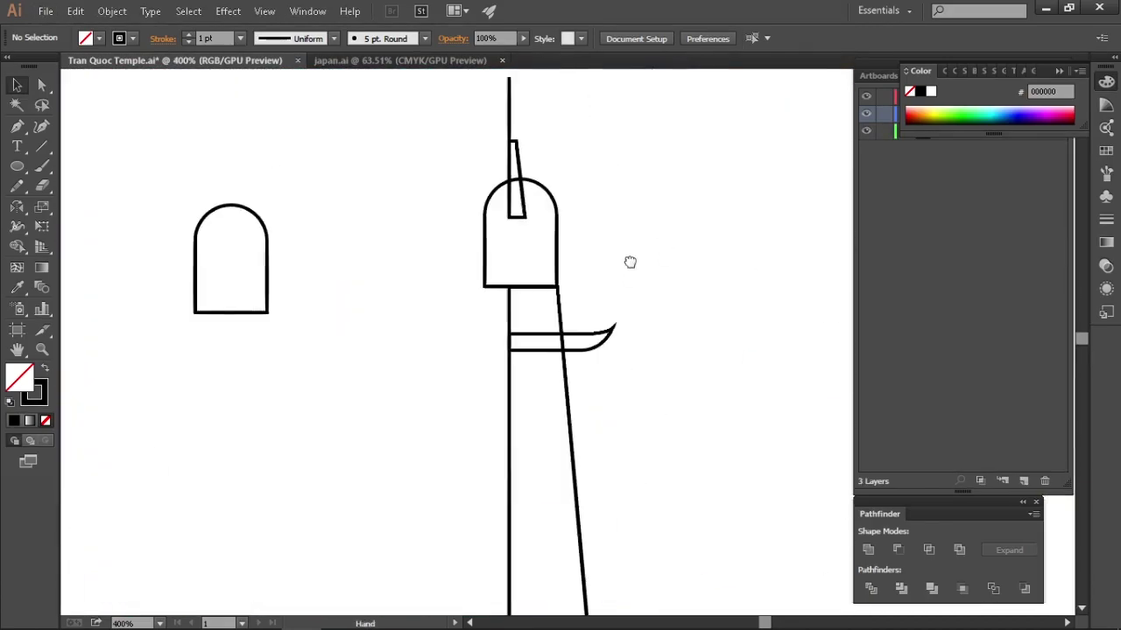
pyautogui.scroll(2, 543, 303)
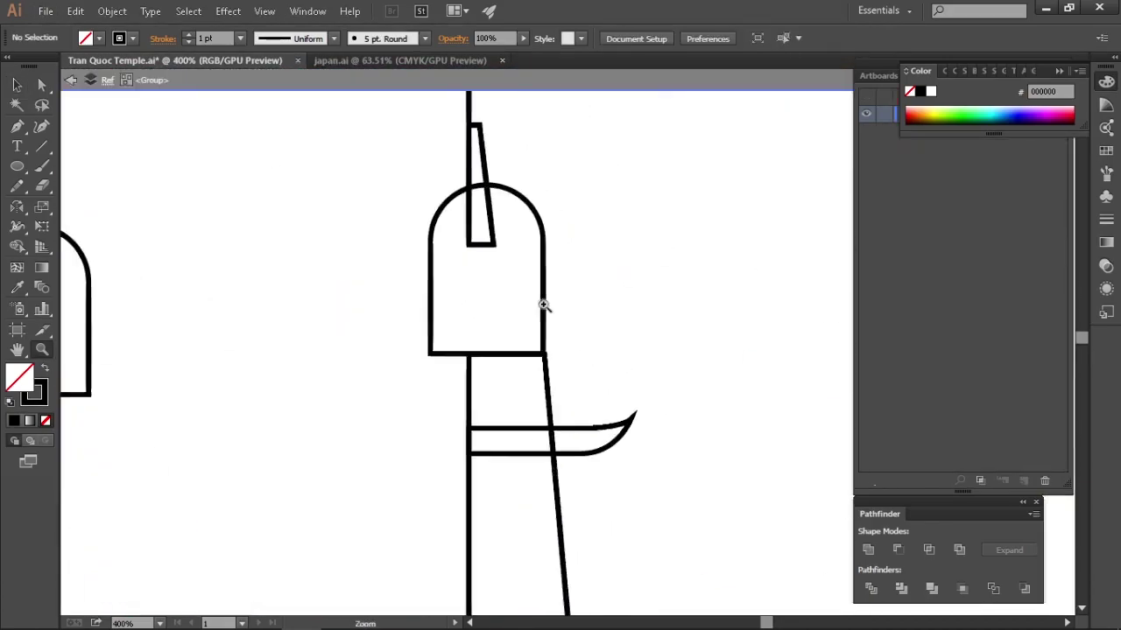
# - Enlarge the arched outline on the tower to about one and a half times its width
pyautogui.click(396, 311)
pyautogui.moveTo(499, 250); pyautogui.dragTo(499, 274)
pyautogui.click(544, 320)
pyautogui.moveTo(538, 329); pyautogui.dragTo(513, 325)
pyautogui.moveTo(400, 393); pyautogui.dragTo(316, 479)
pyautogui.moveTo(531, 403); pyautogui.dragTo(545, 289)
pyautogui.click(616, 277)
# - Raise the flat base of the enlarged arch to shorten its straight sides into a low dome on the tower
pyautogui.doubleClick(412, 352)
pyautogui.press('a')
pyautogui.moveTo(406, 353); pyautogui.dragTo(405, 270)
pyautogui.press('v')
pyautogui.doubleClick(614, 276)
pyautogui.moveTo(617, 281); pyautogui.dragTo(459, 325)
pyautogui.moveTo(460, 325); pyautogui.dragTo(603, 342)
pyautogui.moveTo(473, 280); pyautogui.dragTo(508, 284)
pyautogui.moveTo(188, 356); pyautogui.dragTo(808, 370)
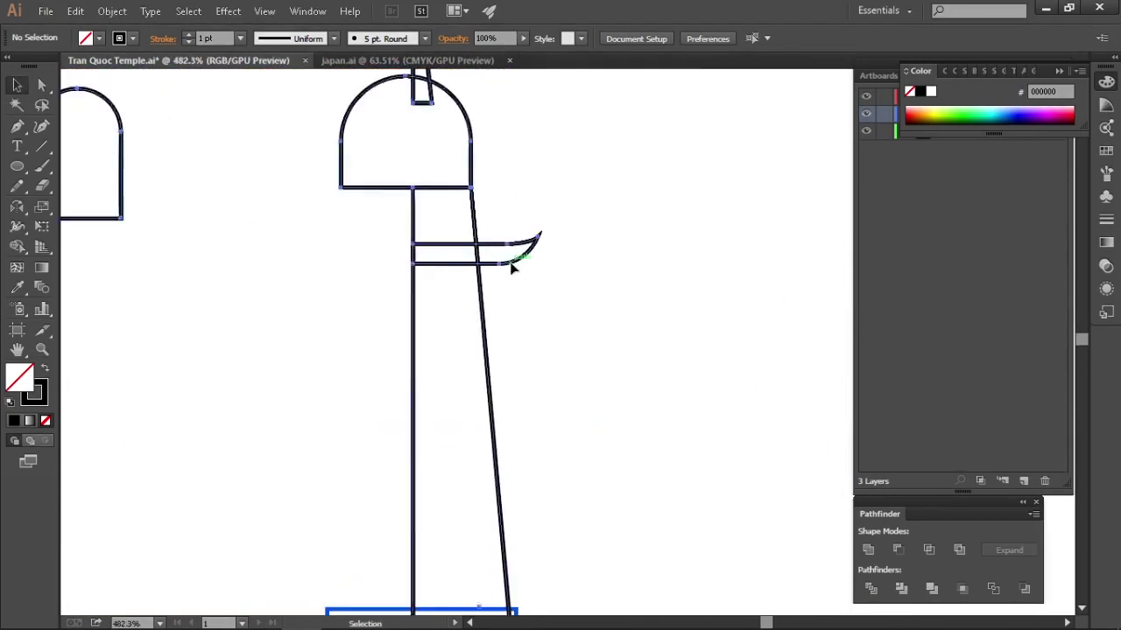
# - Move the half eave up against the dome's base and pull its upturned tip inward to shorten it
pyautogui.moveTo(513, 267); pyautogui.dragTo(516, 222)
pyautogui.scroll(3, 590, 280)
pyautogui.press('a')
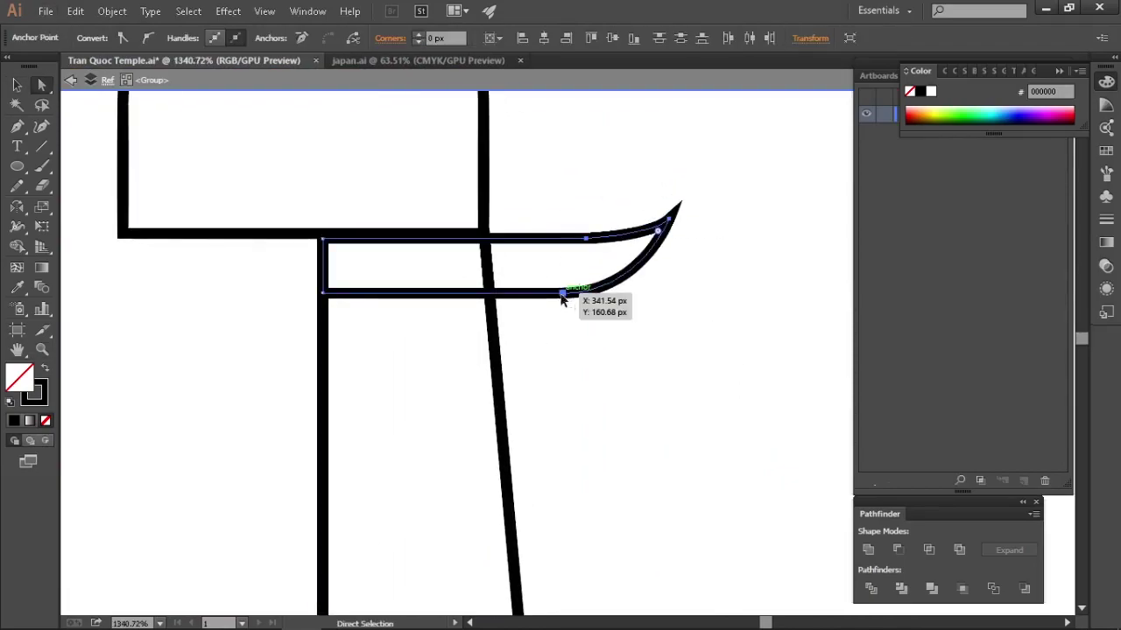
pyautogui.click(619, 367)
pyautogui.press('v')
pyautogui.scroll(-5, 626, 372)
# - Copy the half eave straight down by about 162 px onto the lower part of the tower body
pyautogui.moveTo(643, 388); pyautogui.dragTo(498, 180)
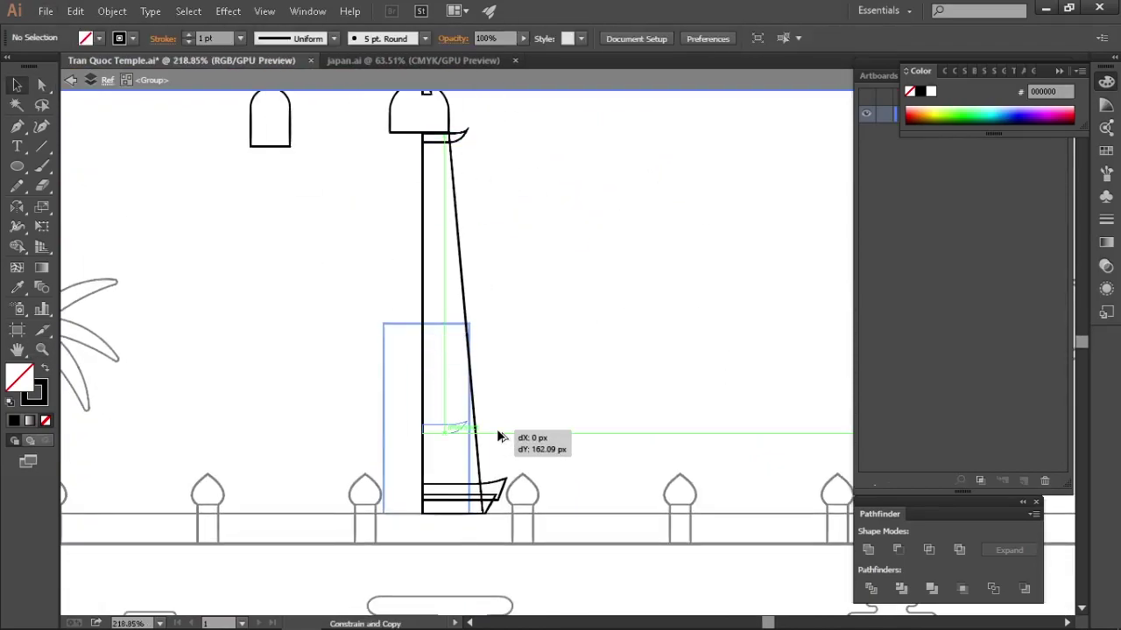
pyautogui.moveTo(497, 434); pyautogui.dragTo(498, 434)
pyautogui.moveTo(498, 435); pyautogui.dragTo(456, 434)
# - Examine the tiers and eaves of the pagoda in the reference photo
pyautogui.moveTo(201, 420); pyautogui.dragTo(517, 435)
pyautogui.moveTo(512, 289); pyautogui.dragTo(581, 302)
pyautogui.moveTo(597, 364); pyautogui.dragTo(580, 366)
pyautogui.moveTo(181, 262); pyautogui.dragTo(523, 394)
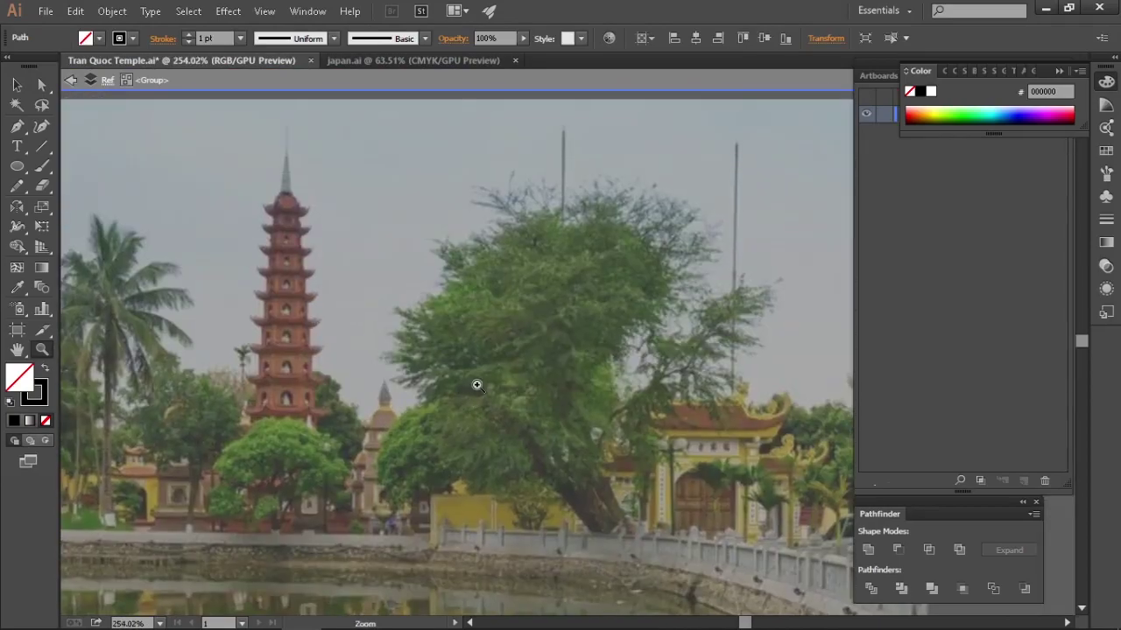
pyautogui.moveTo(574, 425)
pyautogui.mouseDown()
pyautogui.moveTo(517, 393)
pyautogui.moveTo(363, 408)
pyautogui.moveTo(453, 343)
pyautogui.mouseUp()
pyautogui.moveTo(454, 343); pyautogui.dragTo(353, 223)
pyautogui.moveTo(568, 495); pyautogui.dragTo(484, 437)
pyautogui.keyDown('ctrl'); pyautogui.keyDown('alt'); pyautogui.click(484, 436); pyautogui.keyUp('alt'); pyautogui.keyUp('ctrl')
pyautogui.moveTo(201, 411); pyautogui.dragTo(517, 421)
pyautogui.keyDown('ctrl'); pyautogui.click(242, 387); pyautogui.keyUp('ctrl')
pyautogui.keyDown('ctrl'); pyautogui.click(268, 327); pyautogui.keyUp('ctrl')
pyautogui.moveTo(268, 327); pyautogui.dragTo(336, 358)
# - Enlarge the lower half eave copy from the centre line until its tip projects past the tower's slanted side
pyautogui.keyDown('ctrl'); pyautogui.keyDown('alt'); pyautogui.click(340, 382); pyautogui.keyUp('alt'); pyautogui.keyUp('ctrl')
pyautogui.keyDown('ctrl'); pyautogui.keyDown('alt'); pyautogui.click(341, 382); pyautogui.keyUp('alt'); pyautogui.keyUp('ctrl')
pyautogui.moveTo(473, 192); pyautogui.dragTo(445, 426)
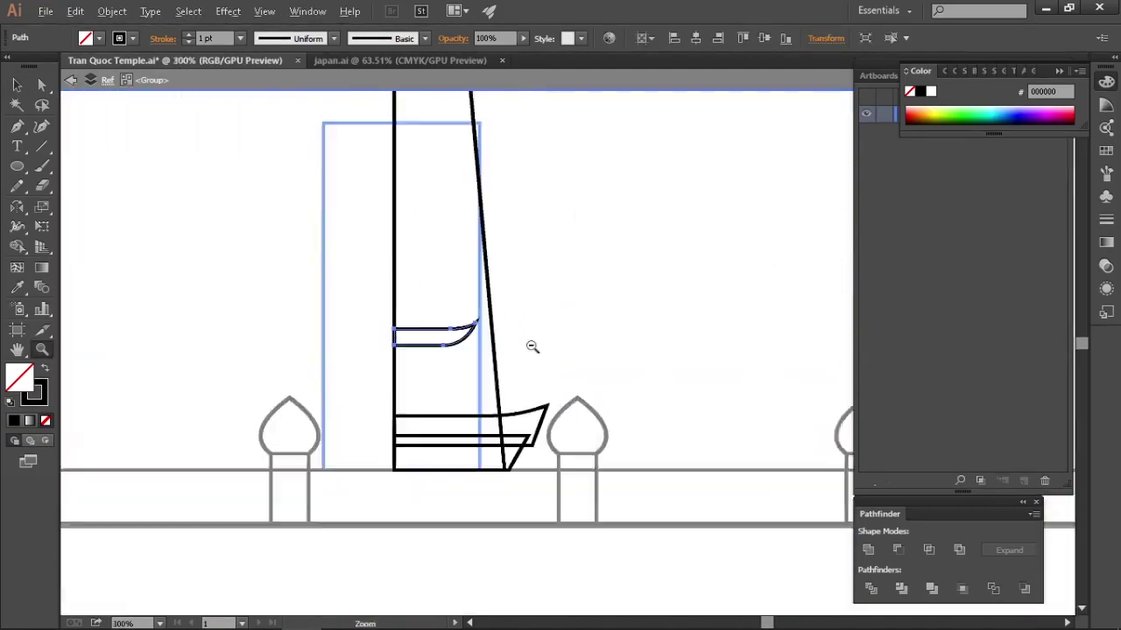
pyautogui.moveTo(405, 362); pyautogui.dragTo(406, 430)
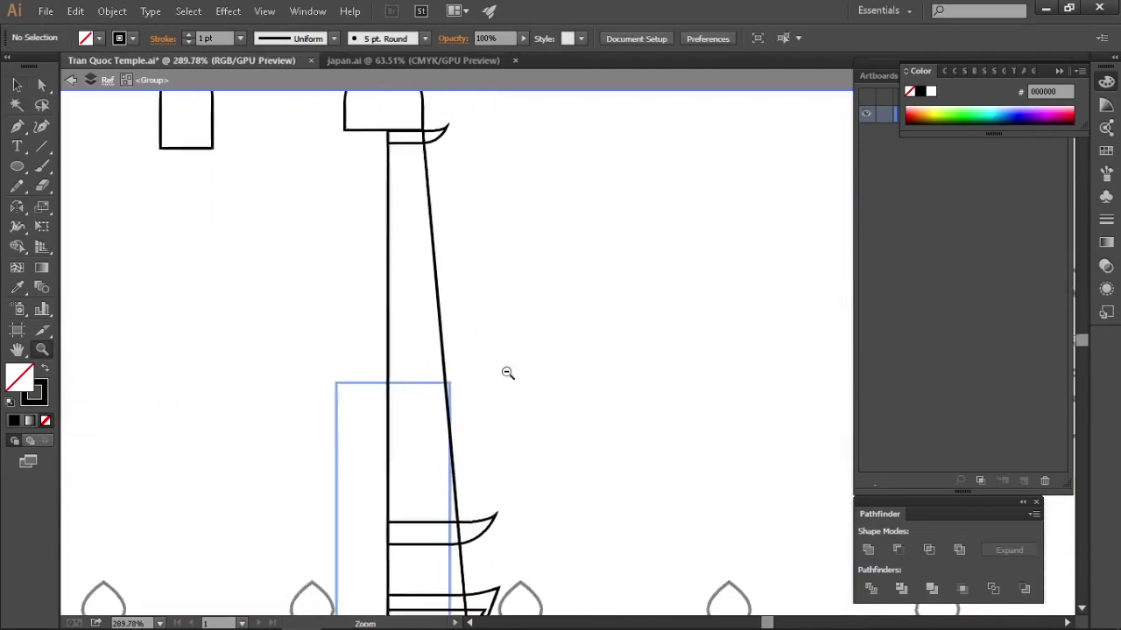
# - Try to blend the upper and lower half eaves with Specified Steps spacing of 5
pyautogui.click(112, 11)
pyautogui.click(350, 396)
pyautogui.click(112, 11)
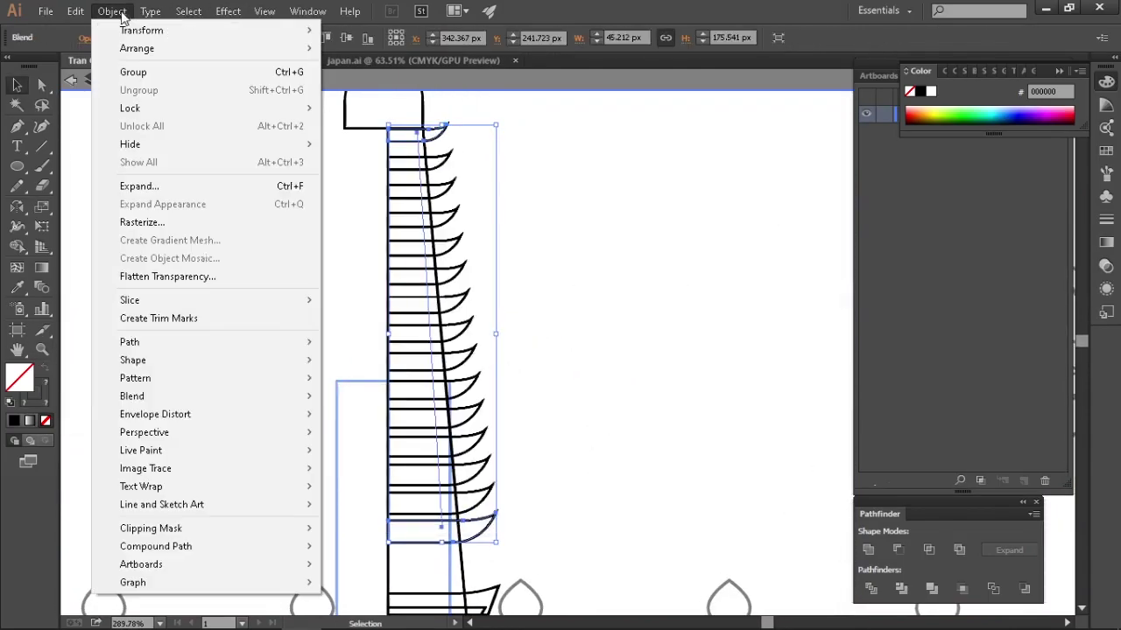
pyautogui.click(359, 438)
pyautogui.click(663, 212)
pyautogui.click(664, 249)
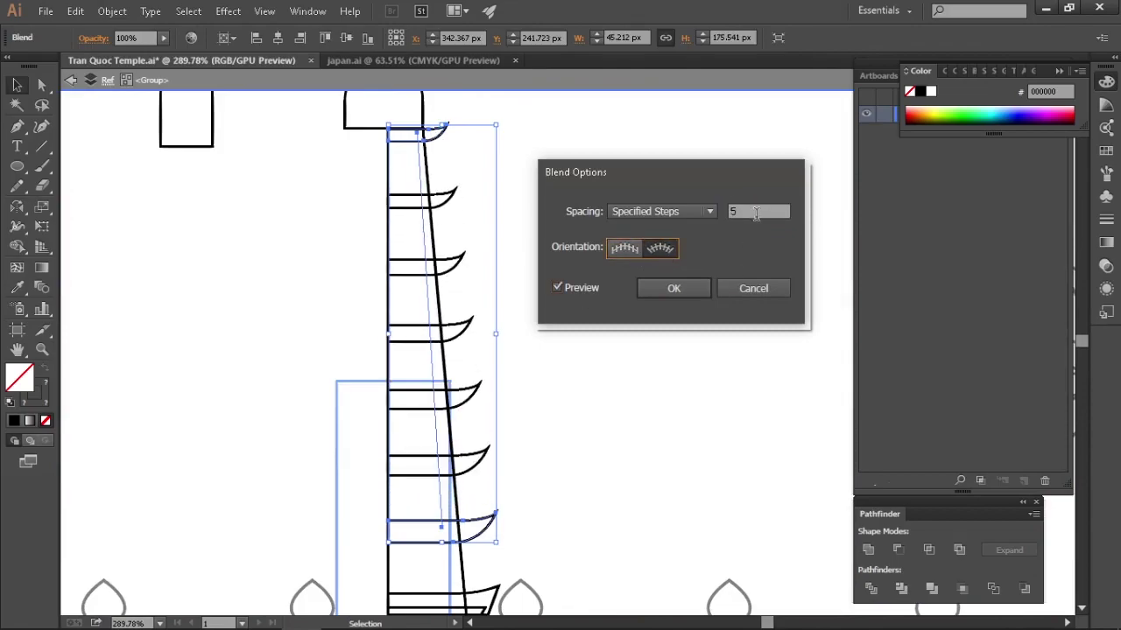
pyautogui.click(684, 291)
pyautogui.moveTo(480, 541); pyautogui.dragTo(481, 542)
# - Delete the angular bottom half eave and put the curved half eave in its place, slightly enlarged
pyautogui.click(440, 135)
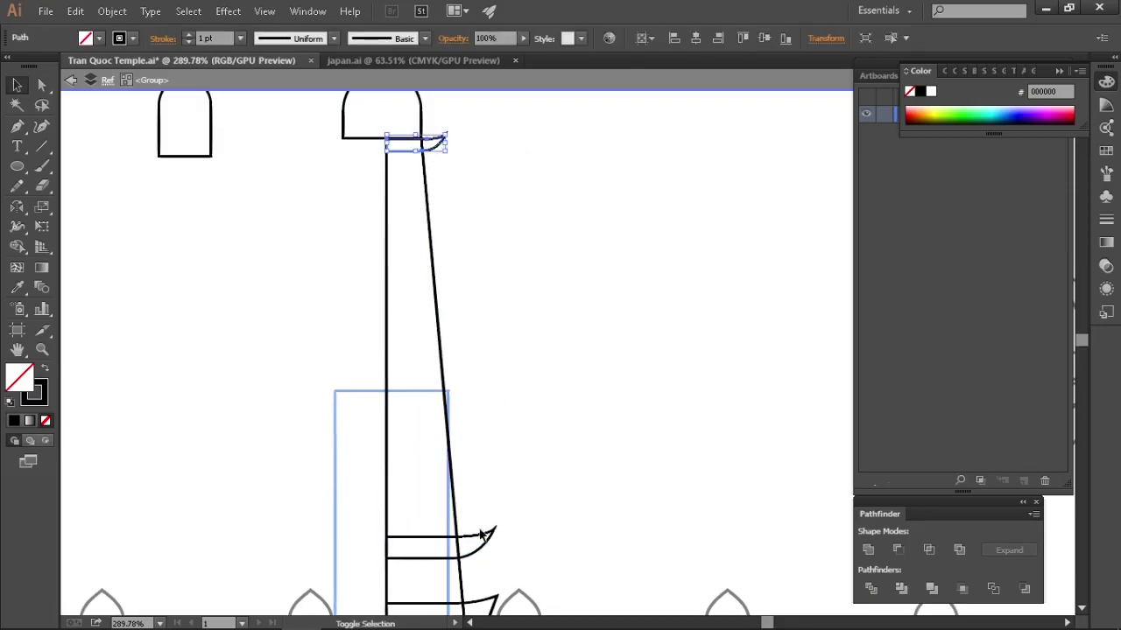
pyautogui.scroll(3, 438, 526)
pyautogui.click(561, 455)
pyautogui.click(528, 481)
pyautogui.press('Delete')
pyautogui.moveTo(505, 404); pyautogui.dragTo(513, 509)
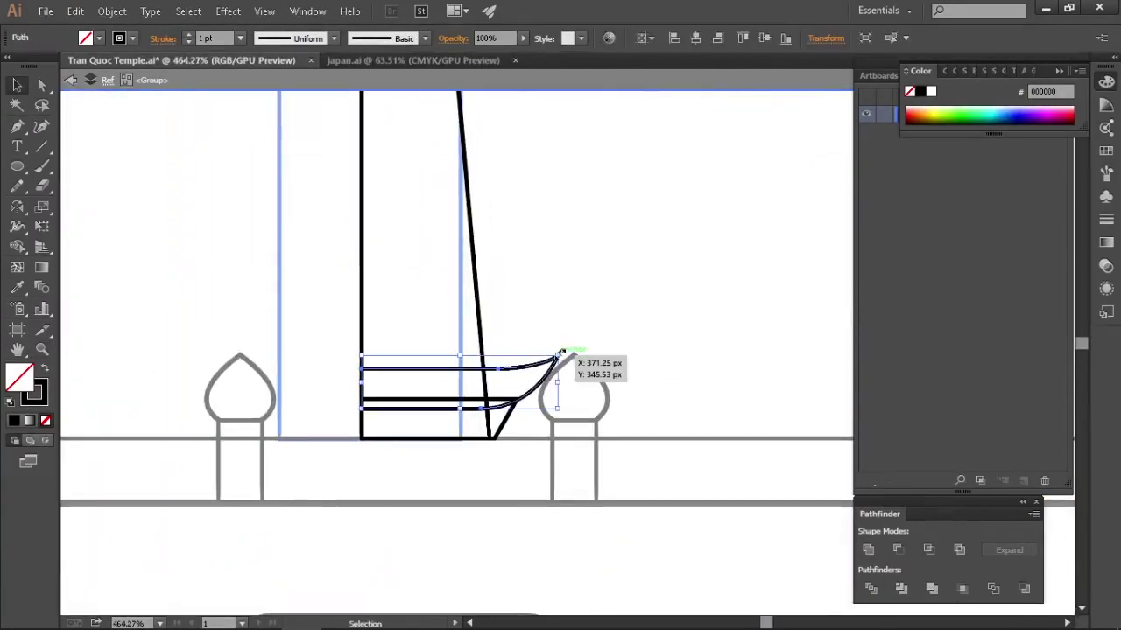
# - Blend the top and bottom half eaves using Specified Steps spacing of 6
pyautogui.scroll(3, 561, 355)
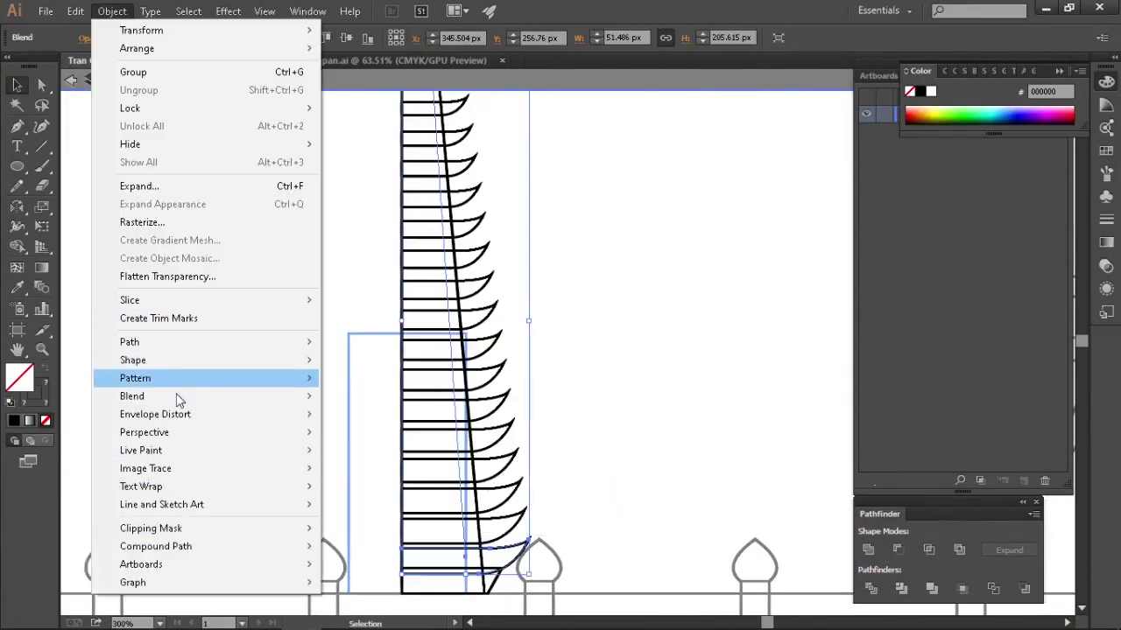
pyautogui.click(376, 438)
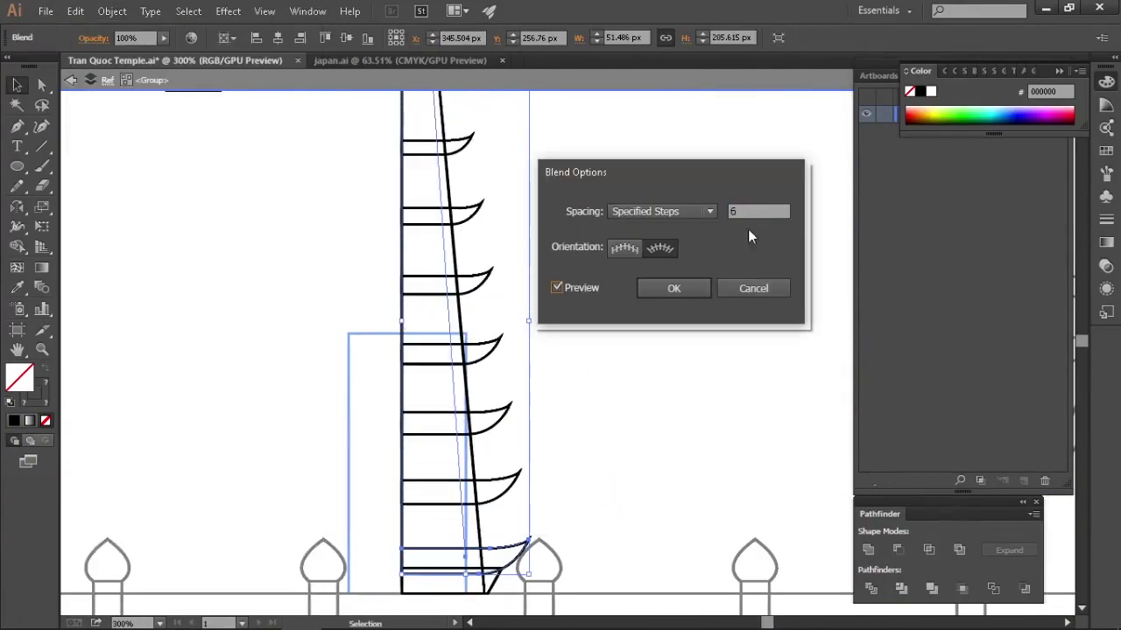
pyautogui.click(692, 296)
# - Mirror the half tower body, blended eaves and base across the vertical centre line to complete the pagoda's other side
pyautogui.moveTo(658, 284); pyautogui.dragTo(646, 345)
pyautogui.click(645, 345)
pyautogui.moveTo(639, 395); pyautogui.dragTo(561, 350)
pyautogui.moveTo(581, 578); pyautogui.dragTo(431, 186)
pyautogui.click(674, 374)
pyautogui.moveTo(673, 375)
pyautogui.mouseDown()
pyautogui.moveTo(683, 364)
pyautogui.moveTo(666, 367)
pyautogui.mouseUp()
pyautogui.moveTo(650, 568); pyautogui.dragTo(423, 225)
pyautogui.click(868, 550)
pyautogui.click(665, 262)
# - Try to join the mirrored half eaves where they meet along the tower's centre line
pyautogui.moveTo(517, 175); pyautogui.dragTo(604, 315)
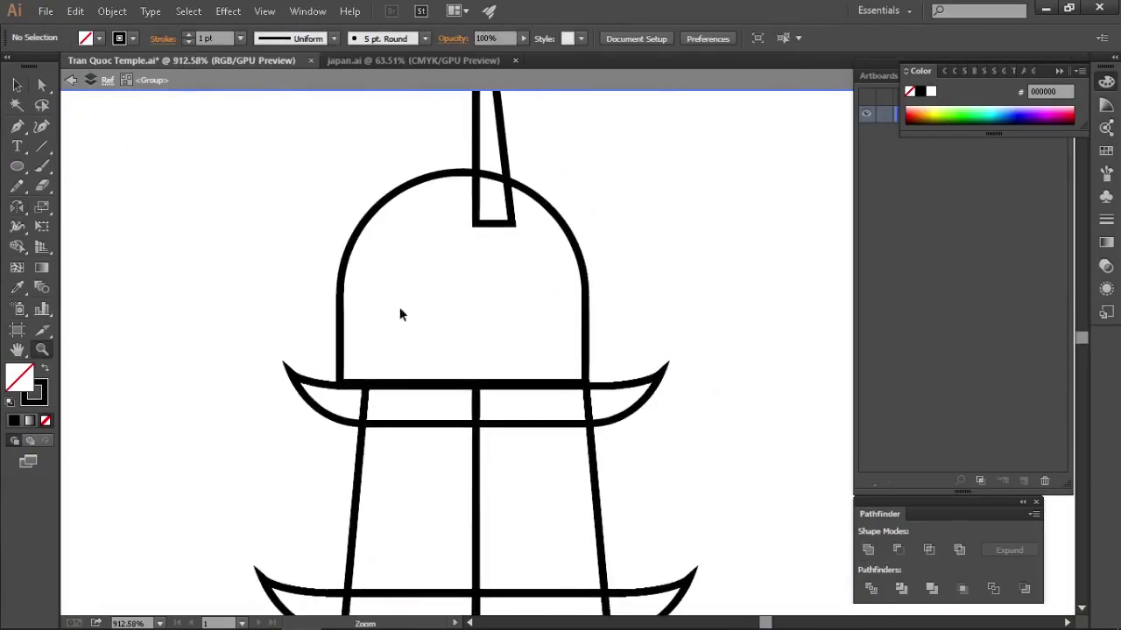
pyautogui.moveTo(341, 174); pyautogui.dragTo(364, 194)
pyautogui.click(668, 232)
pyautogui.moveTo(668, 232); pyautogui.dragTo(282, 333)
pyautogui.moveTo(585, 371); pyautogui.dragTo(631, 363)
pyautogui.press('v')
pyautogui.moveTo(597, 556); pyautogui.dragTo(424, 225)
pyautogui.moveTo(557, 369); pyautogui.dragTo(542, 371)
pyautogui.click(616, 348)
pyautogui.moveTo(616, 348); pyautogui.dragTo(633, 365)
pyautogui.moveTo(532, 413); pyautogui.dragTo(628, 413)
pyautogui.moveTo(629, 413); pyautogui.dragTo(533, 199)
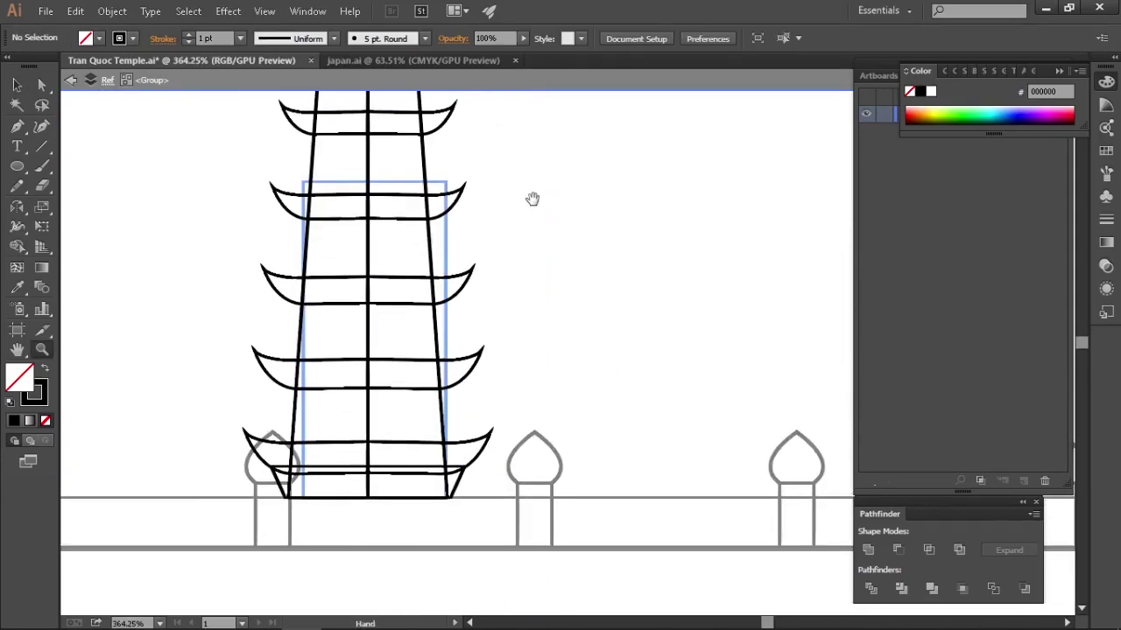
pyautogui.hotkey('ctrl', 'z')
pyautogui.hotkey('ctrl', 'shift', 'z')
pyautogui.moveTo(387, 498); pyautogui.dragTo(534, 498)
pyautogui.press('a')
pyautogui.click(460, 423)
pyautogui.click(657, 506)
pyautogui.moveTo(624, 526); pyautogui.dragTo(446, 370)
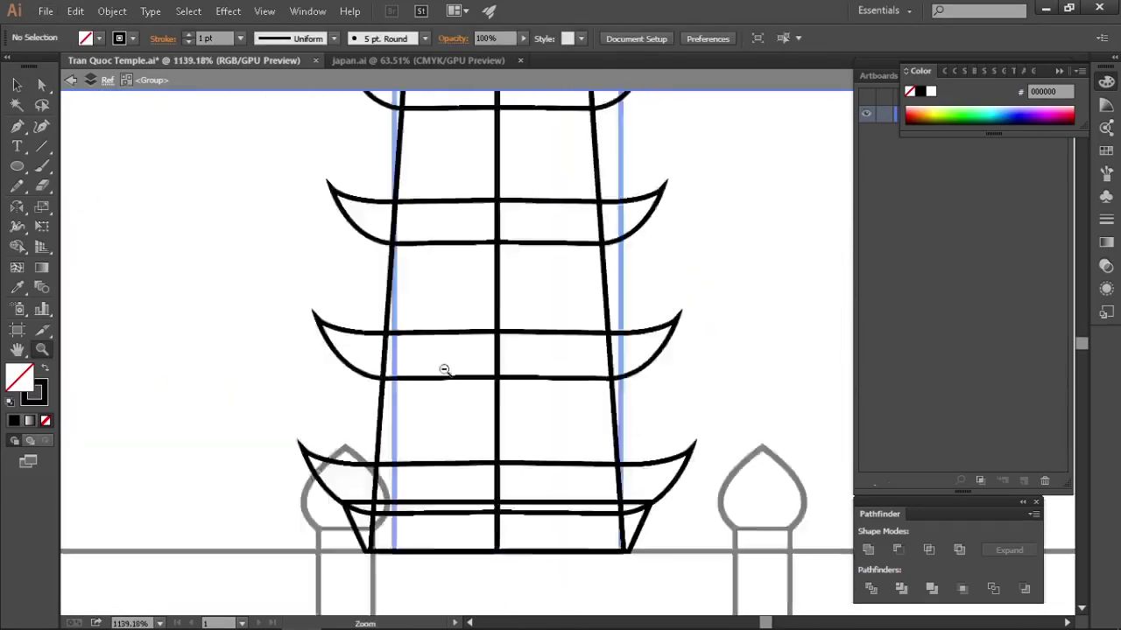
pyautogui.hotkey('ctrl', 'z')
# - Try to unite the left and right eave halves into whole eave shapes, and undo the merge
pyautogui.scroll(2, 600, 246)
pyautogui.click(653, 250)
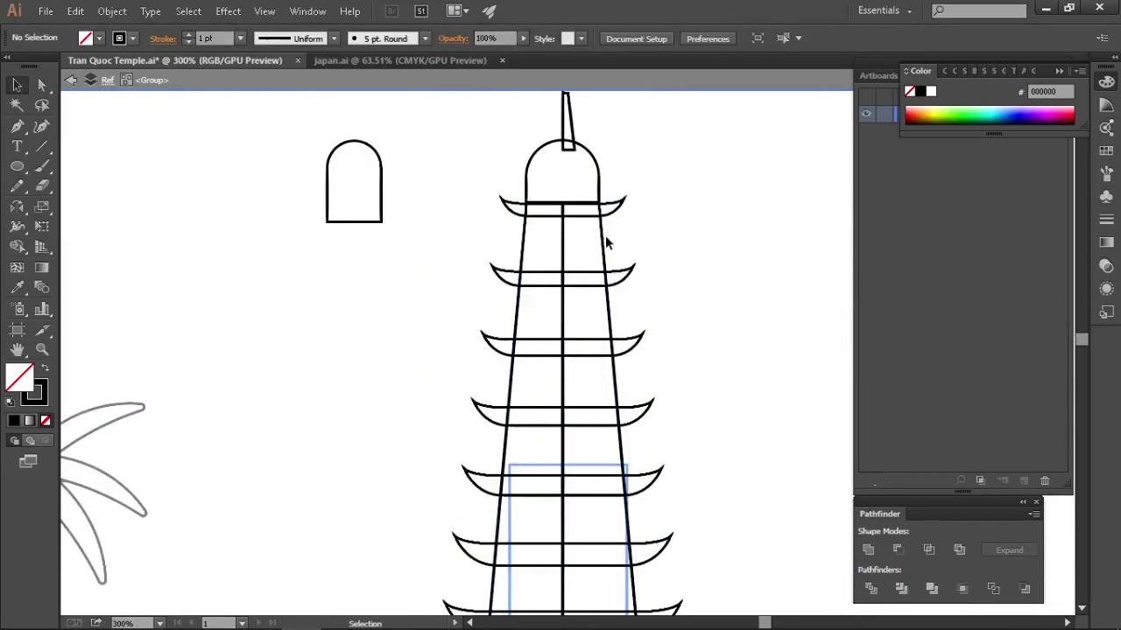
pyautogui.scroll(-2, 646, 249)
pyautogui.moveTo(650, 254); pyautogui.dragTo(453, 293)
pyautogui.moveTo(602, 366); pyautogui.dragTo(858, 559)
pyautogui.moveTo(550, 545); pyautogui.dragTo(742, 552)
pyautogui.moveTo(742, 551); pyautogui.dragTo(610, 502)
pyautogui.click(610, 501)
pyautogui.click(562, 453)
pyautogui.click(867, 549)
pyautogui.click(691, 350)
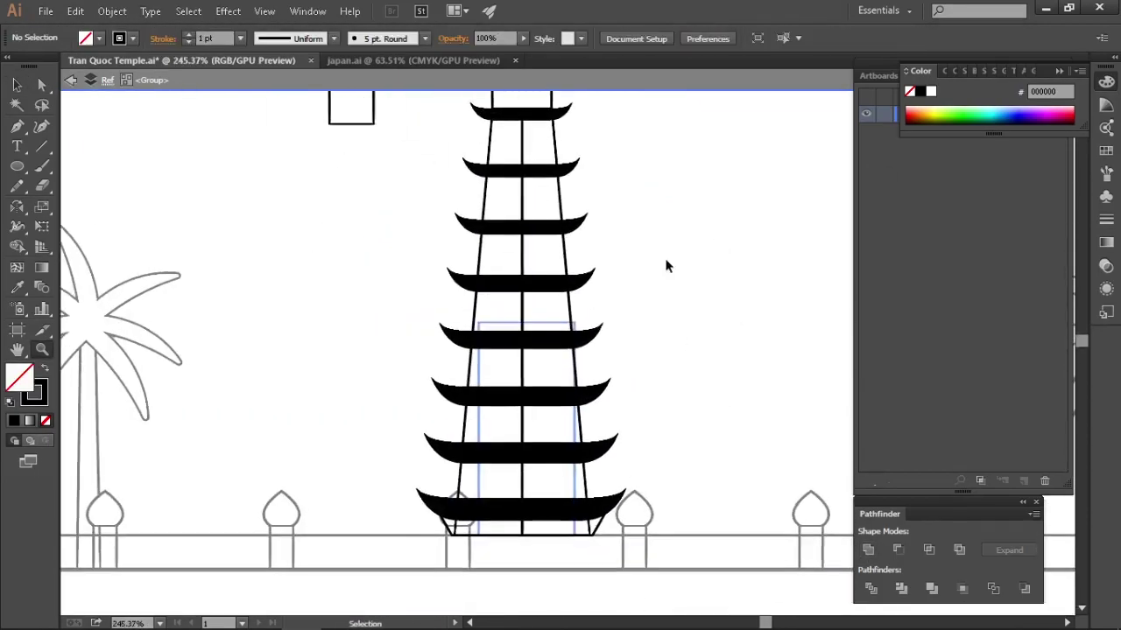
pyautogui.hotkey('ctrl', 'z')
pyautogui.hotkey('ctrl', 'z')
# - Unite the two mirrored halves of the tower body into one tapered outline
pyautogui.moveTo(671, 326); pyautogui.dragTo(646, 357)
pyautogui.click(699, 215)
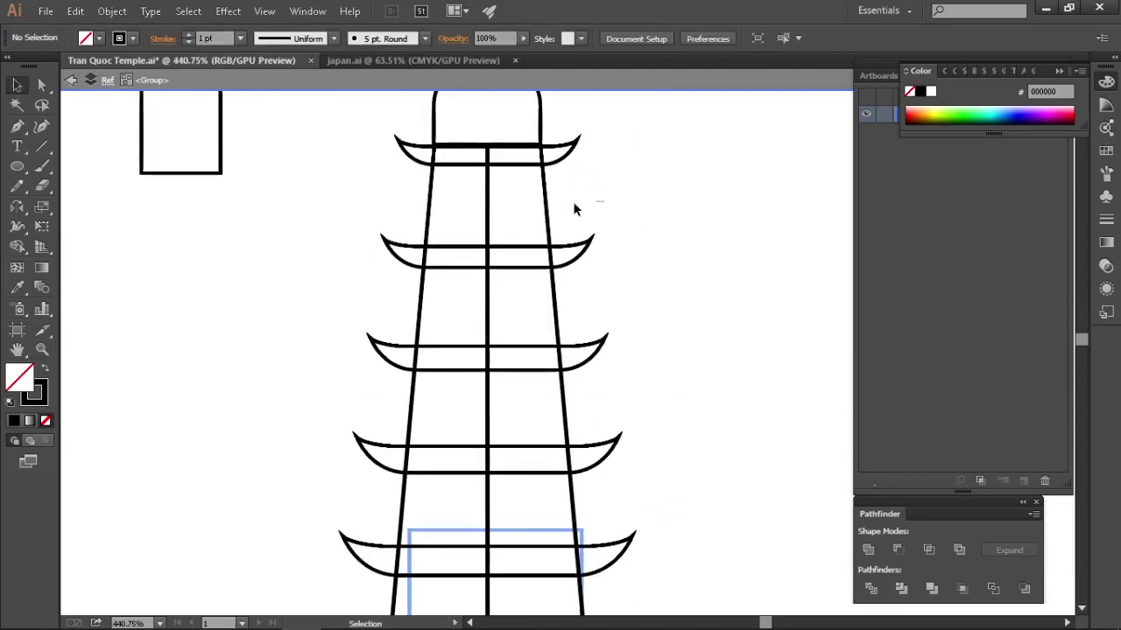
pyautogui.scroll(-5, 575, 210)
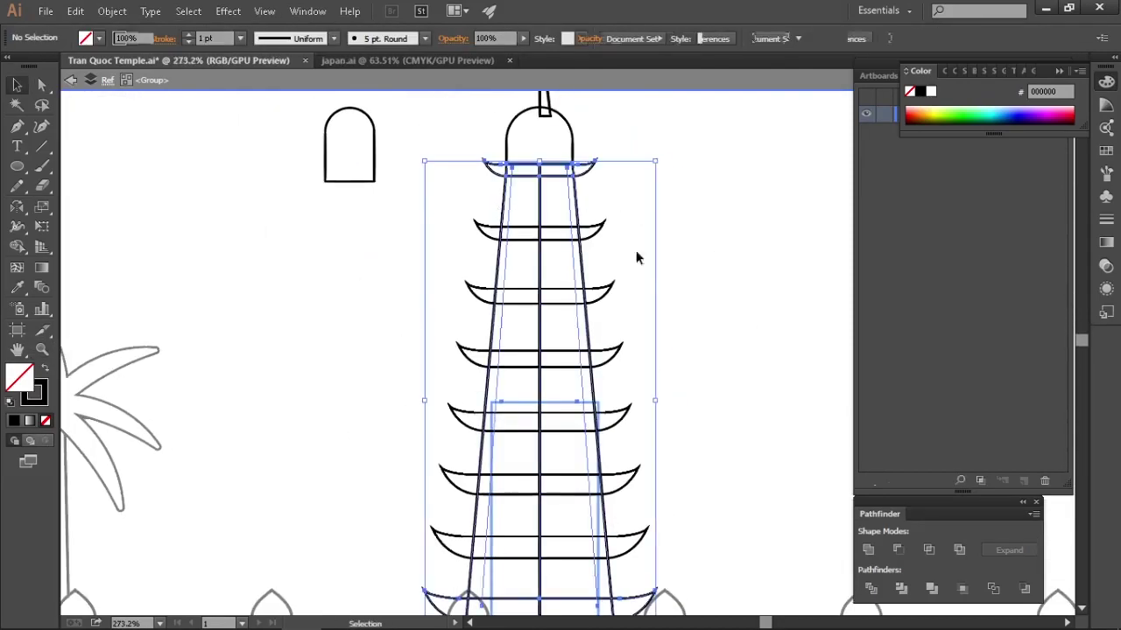
pyautogui.scroll(3, 672, 294)
pyautogui.scroll(4, 512, 150)
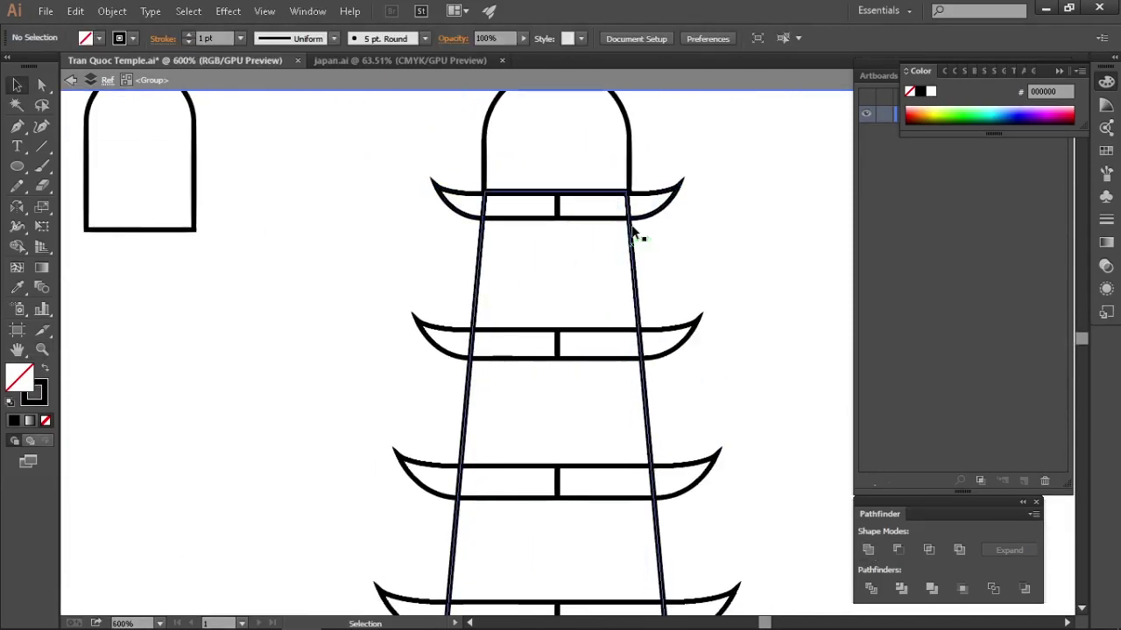
# - Nudge the right half of the blended eaves slightly left at the tower's centre line
pyautogui.click(632, 221)
pyautogui.scroll(3, 599, 342)
pyautogui.moveTo(623, 351); pyautogui.dragTo(498, 290)
pyautogui.moveTo(450, 391); pyautogui.dragTo(546, 411)
pyautogui.scroll(1, 541, 346)
pyautogui.hotkey('ctrl', 'z')
pyautogui.hotkey('ctrl', 'shift', 'z')
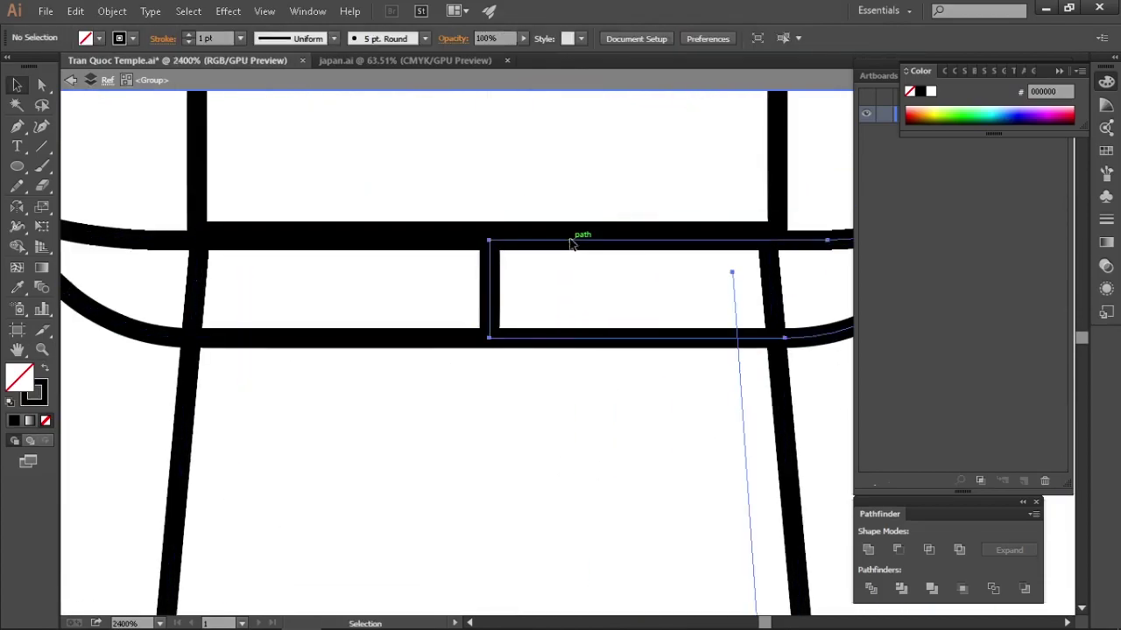
pyautogui.click(570, 243)
pyautogui.press('Left')
pyautogui.moveTo(537, 484); pyautogui.dragTo(640, 485)
# - Try to merge the eave halves and fill the eaves with yellow-green E1FF55
pyautogui.keyDown('shift'); pyautogui.click(525, 339); pyautogui.keyUp('shift')
pyautogui.click(870, 550)
pyautogui.click(695, 343)
pyautogui.keyDown('shift'); pyautogui.click(650, 245); pyautogui.keyUp('shift')
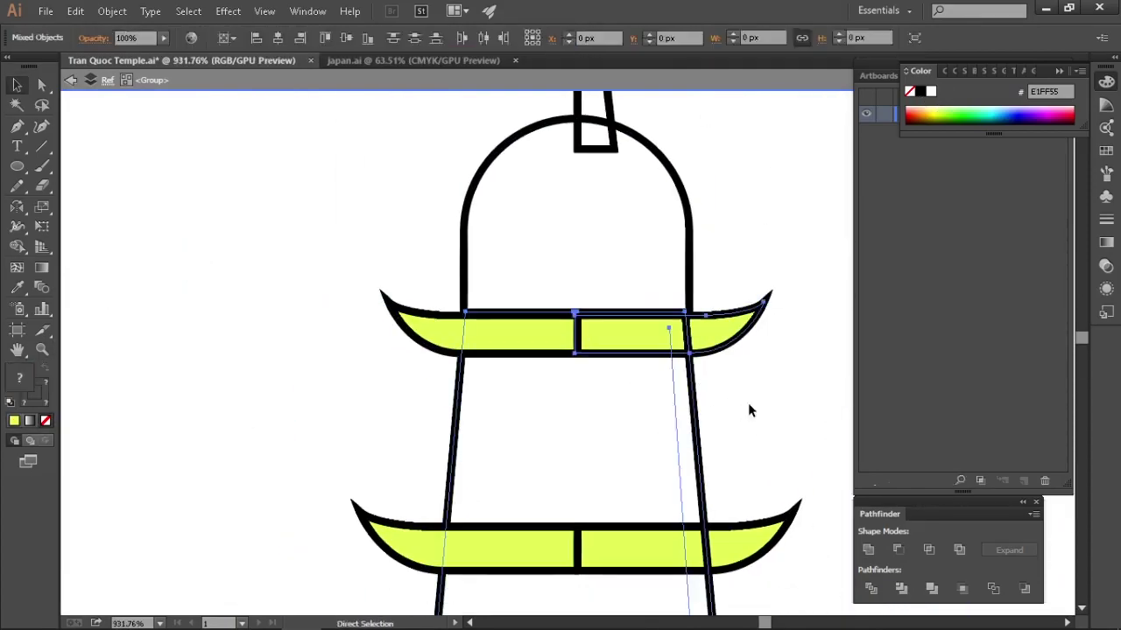
pyautogui.moveTo(748, 402); pyautogui.dragTo(627, 421)
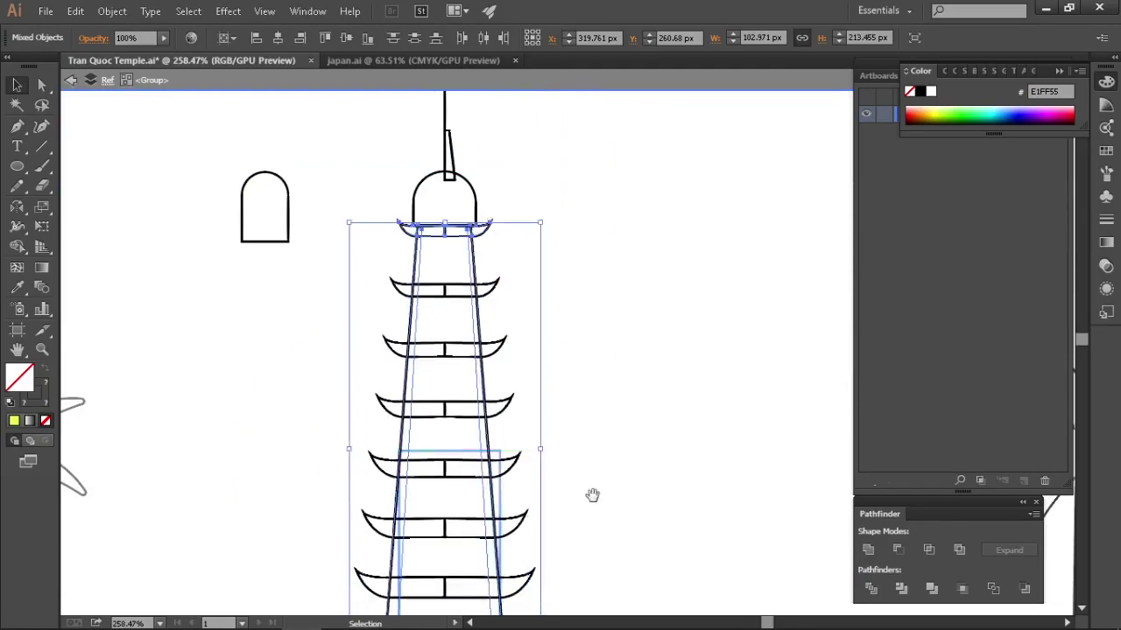
# - Narrow the dome and the tower body so the eaves overhang further on both sides
pyautogui.scroll(2, 476, 376)
pyautogui.scroll(-1, 500, 376)
pyautogui.click(529, 292)
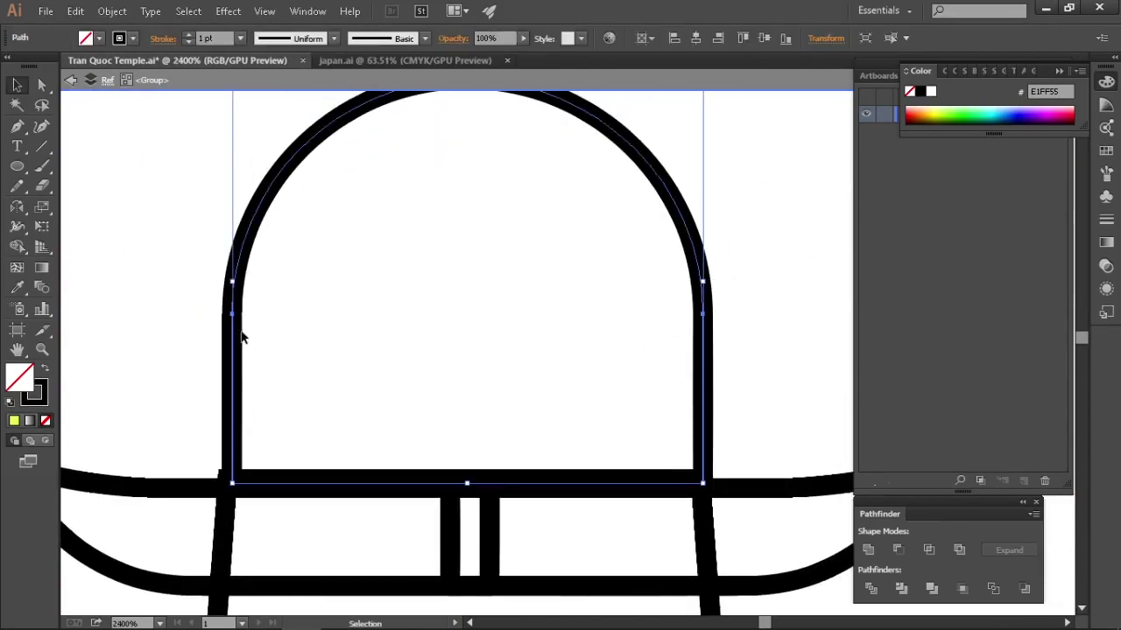
# - Fill the pagoda's shapes with white FFFFFF and stand an arch centrally on the lowest eave, stacked behind the eave above
pyautogui.click(197, 327)
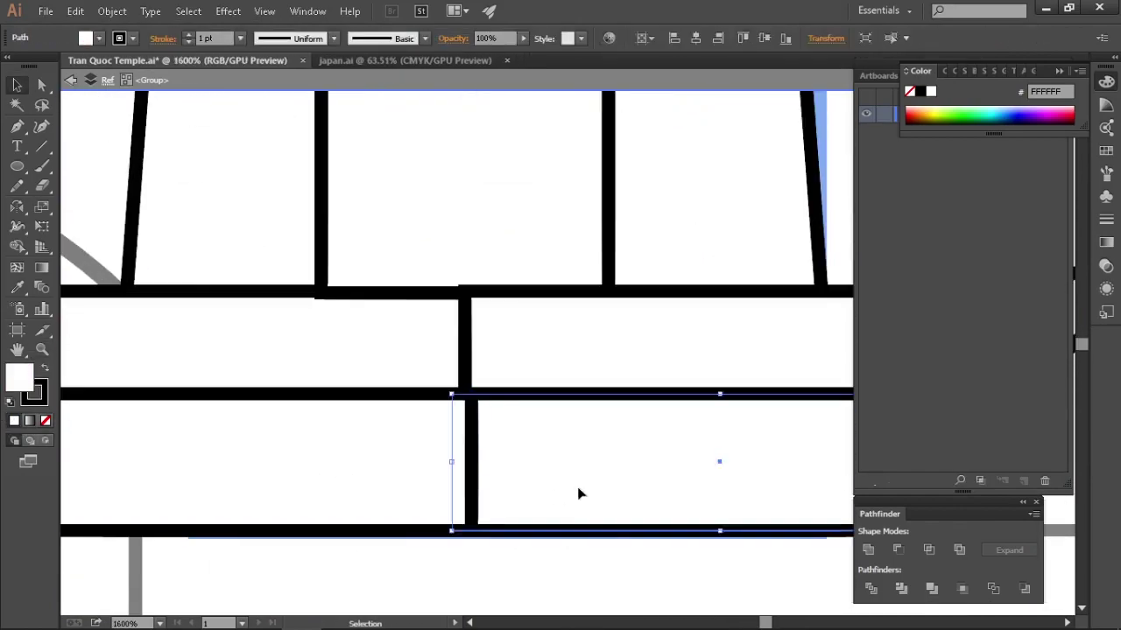
pyautogui.moveTo(578, 493); pyautogui.dragTo(454, 555)
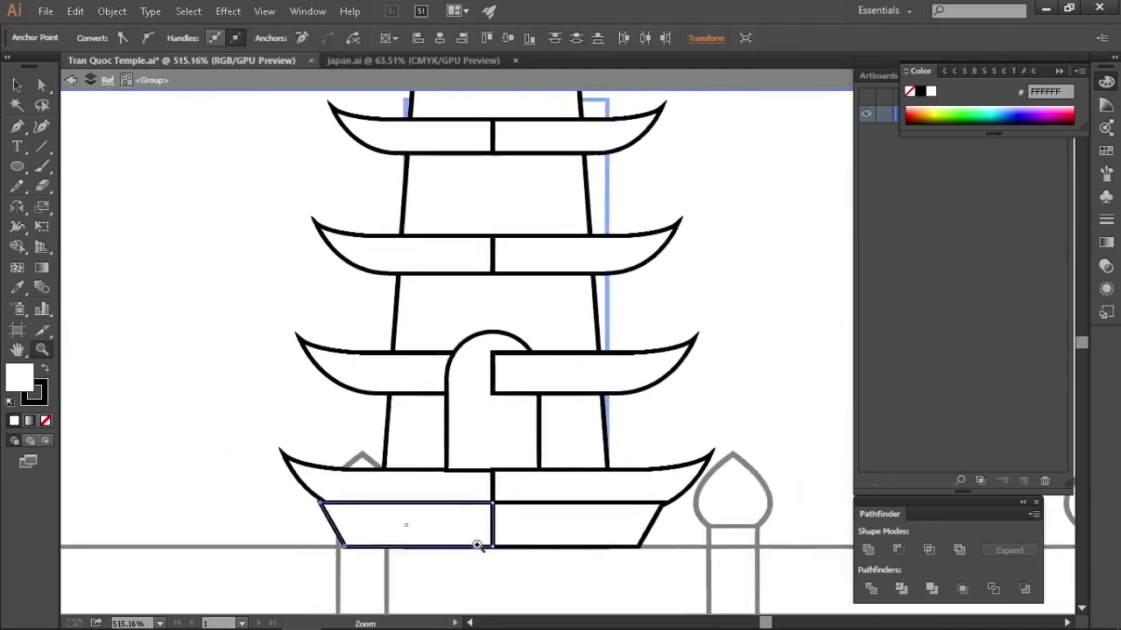
pyautogui.moveTo(333, 466); pyautogui.dragTo(334, 467)
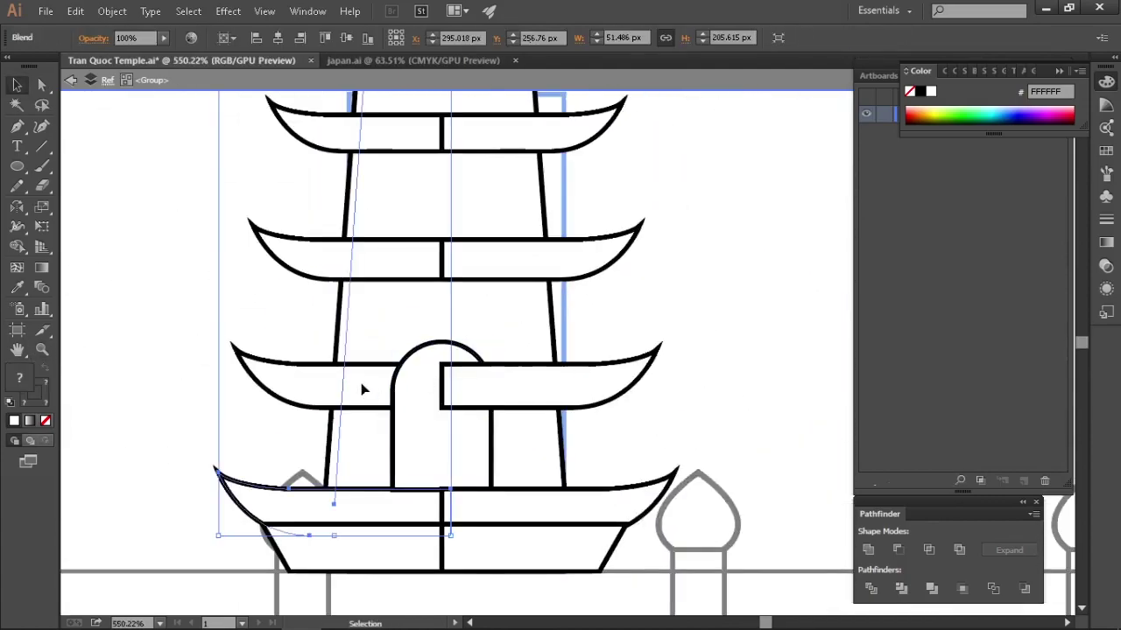
pyautogui.click(357, 562)
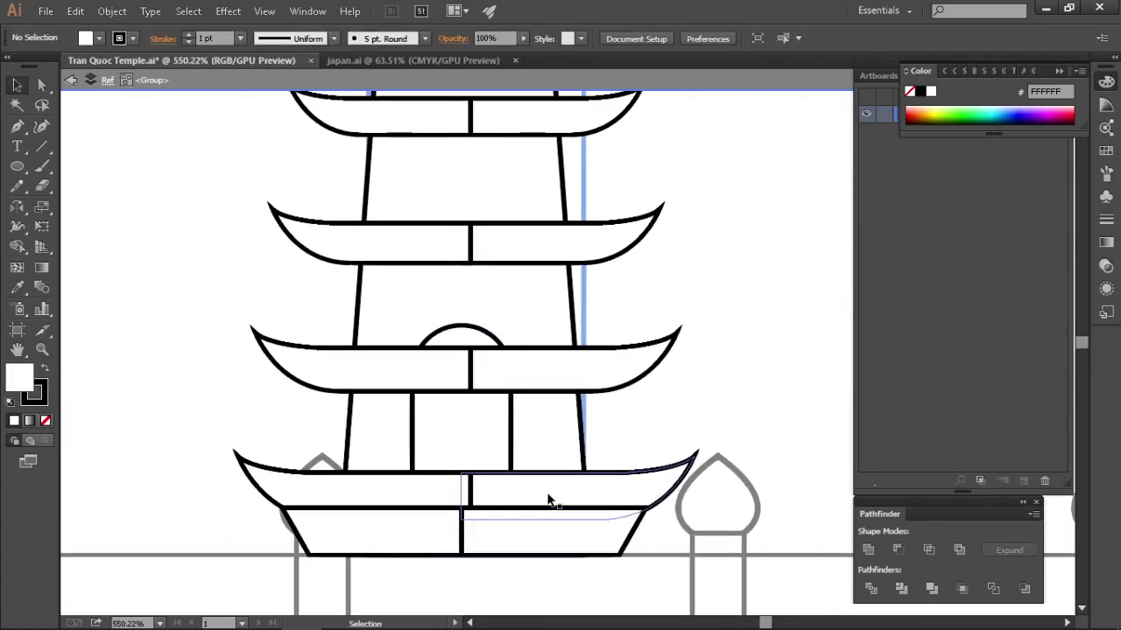
# - Scale the arch down to about half its width and centre it on the lowest eave
pyautogui.moveTo(674, 415); pyautogui.dragTo(693, 411)
pyautogui.click(513, 336)
pyautogui.keyDown('shift'); pyautogui.moveTo(530, 324); pyautogui.dragTo(480, 396); pyautogui.keyUp('shift')
pyautogui.keyDown('ctrl'); pyautogui.moveTo(579, 401); pyautogui.dragTo(709, 437); pyautogui.keyUp('ctrl')
pyautogui.click(714, 437)
pyautogui.moveTo(400, 471); pyautogui.dragTo(444, 471)
# - Shorten the arch's straight sides so its curved top sits lower beneath the eave above
pyautogui.doubleClick(458, 408)
pyautogui.click(144, 81)
pyautogui.scroll(2, 459, 409)
pyautogui.doubleClick(458, 408)
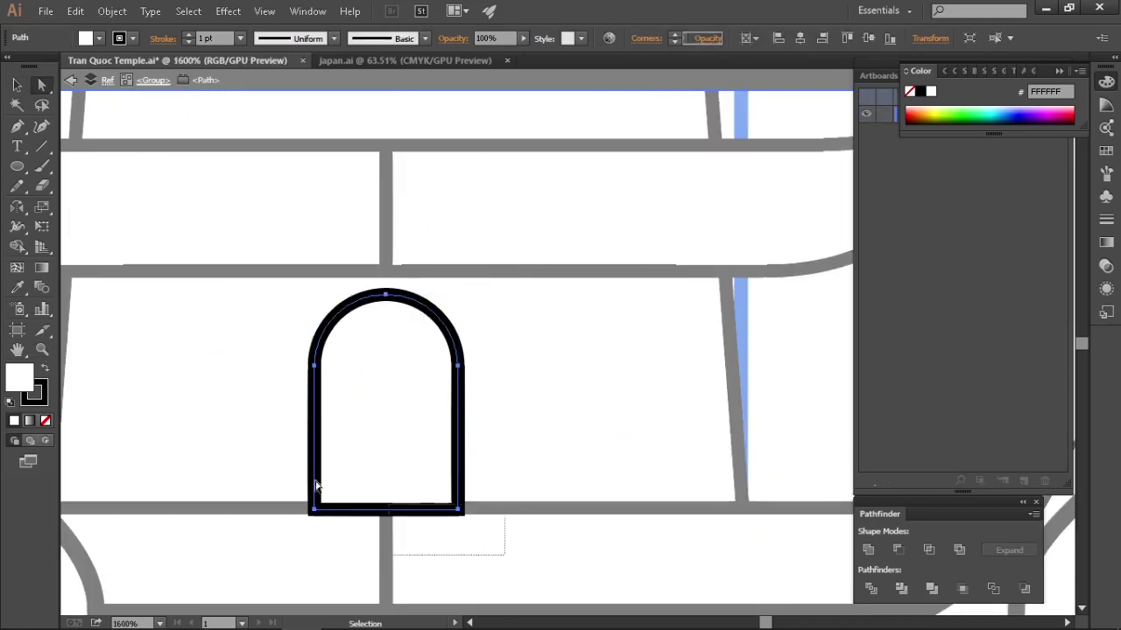
pyautogui.moveTo(320, 477); pyautogui.dragTo(320, 472)
pyautogui.moveTo(223, 155); pyautogui.dragTo(228, 145)
pyautogui.press('Escape')
pyautogui.hotkey('ctrl', 'z')
pyautogui.hotkey('ctrl', 'z')
pyautogui.hotkey('ctrl', 'shift', 'z')
pyautogui.press('v')
# - Add a narrower copy of the arch on each side of the central one, close to the slanted walls
pyautogui.click(369, 342)
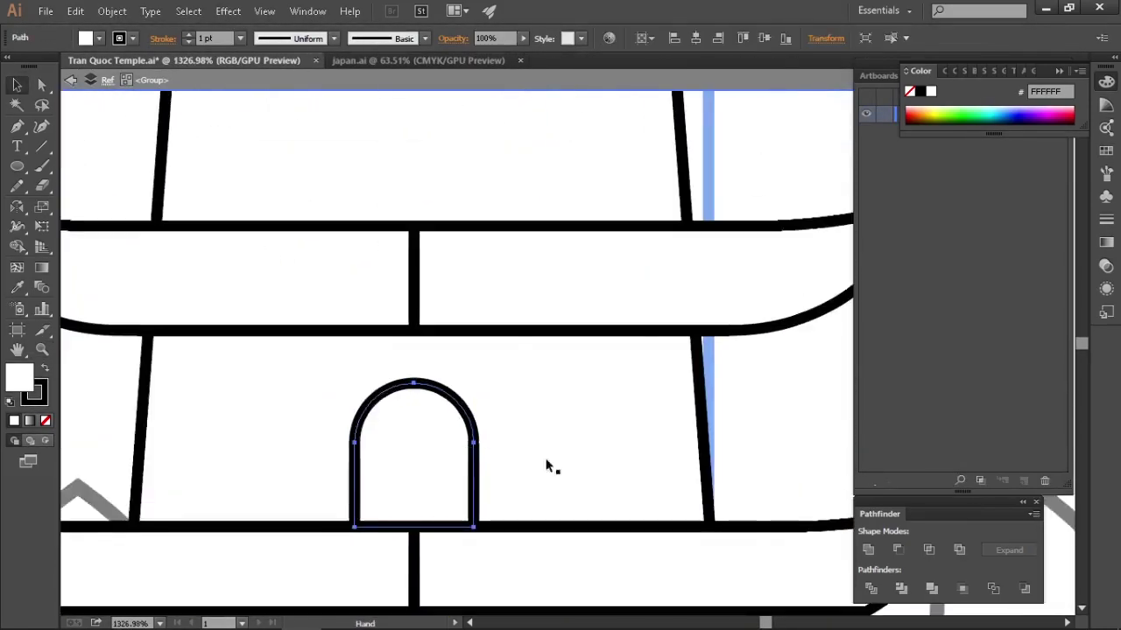
pyautogui.moveTo(473, 477); pyautogui.dragTo(708, 475)
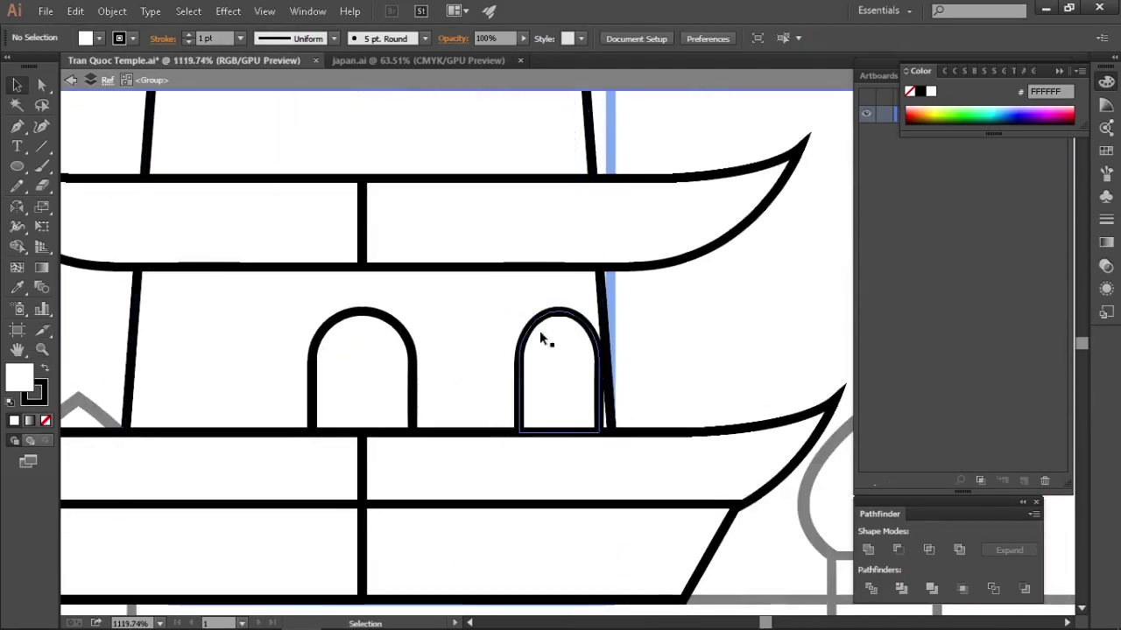
pyautogui.scroll(2, 674, 317)
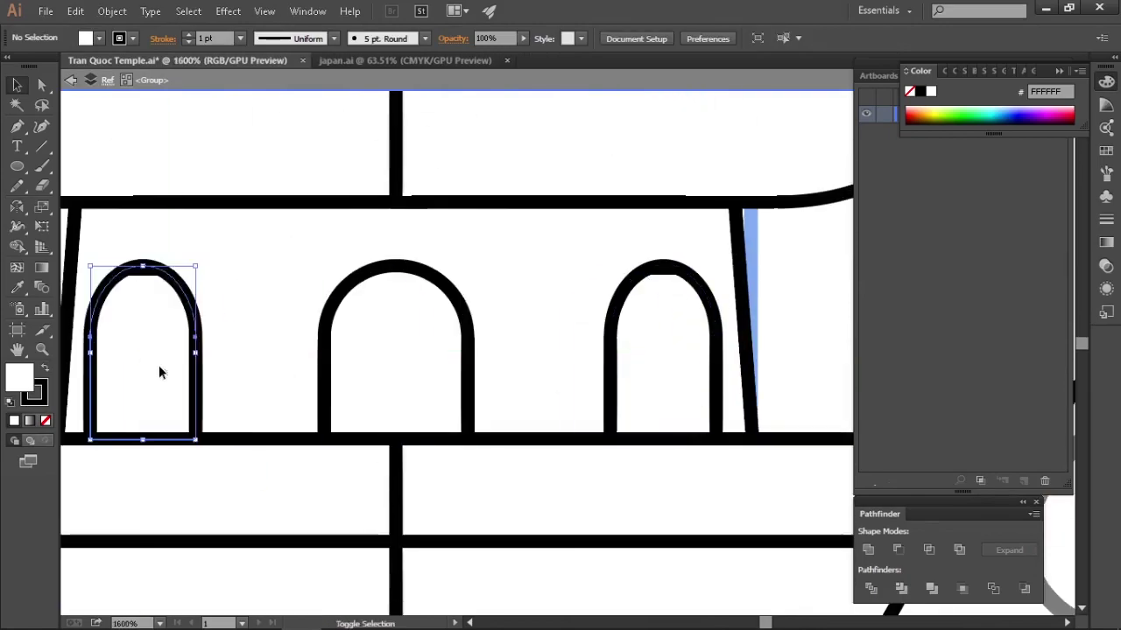
# - Copy the three arches from the lowest tier up to the tier directly below the dome's eave
pyautogui.scroll(-5, 160, 372)
pyautogui.moveTo(354, 313); pyautogui.dragTo(597, 550)
pyautogui.scroll(-1, 597, 550)
pyautogui.click(528, 590)
pyautogui.keyDown('shift'); pyautogui.click(497, 589); pyautogui.keyUp('shift')
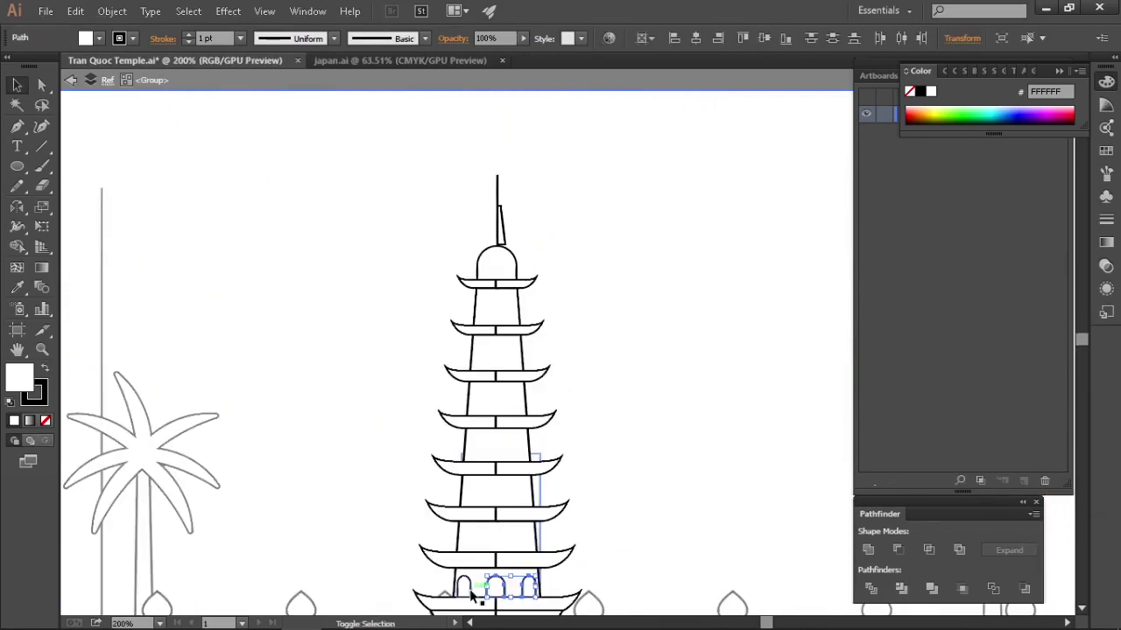
pyautogui.moveTo(507, 316); pyautogui.dragTo(507, 316)
pyautogui.scroll(6, 504, 316)
pyautogui.scroll(1, 457, 377)
pyautogui.moveTo(458, 372); pyautogui.dragTo(458, 385)
pyautogui.scroll(-2, 493, 386)
pyautogui.click(560, 306)
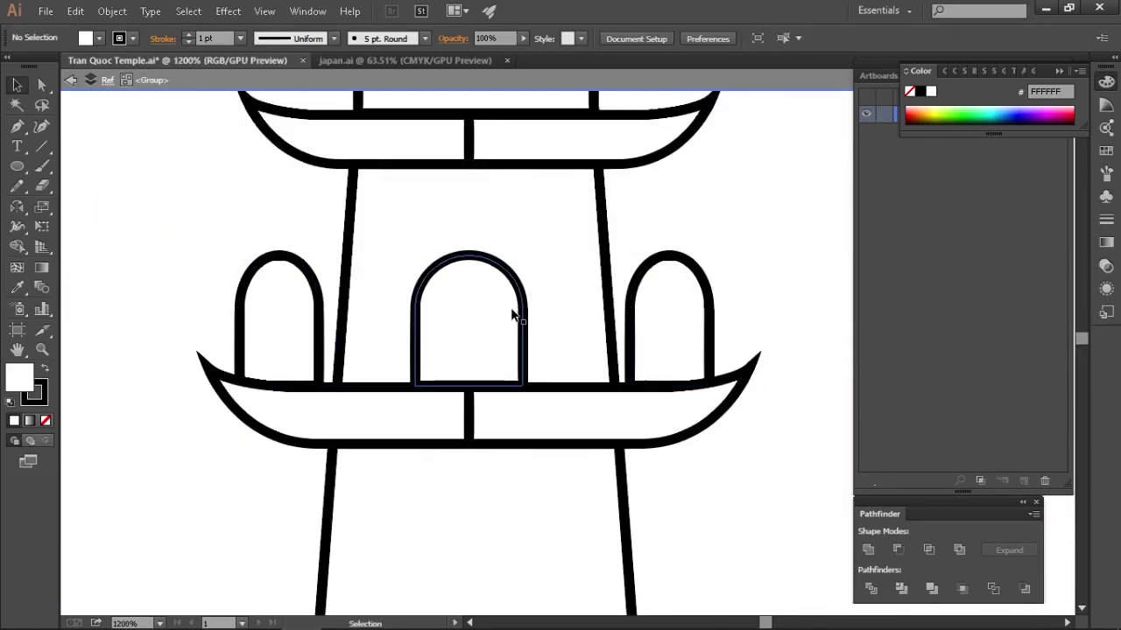
# - Scale the three copied arches down to fit the top tier's width and seat them on the eave below
pyautogui.moveTo(680, 285); pyautogui.dragTo(680, 286)
pyautogui.scroll(2, 472, 371)
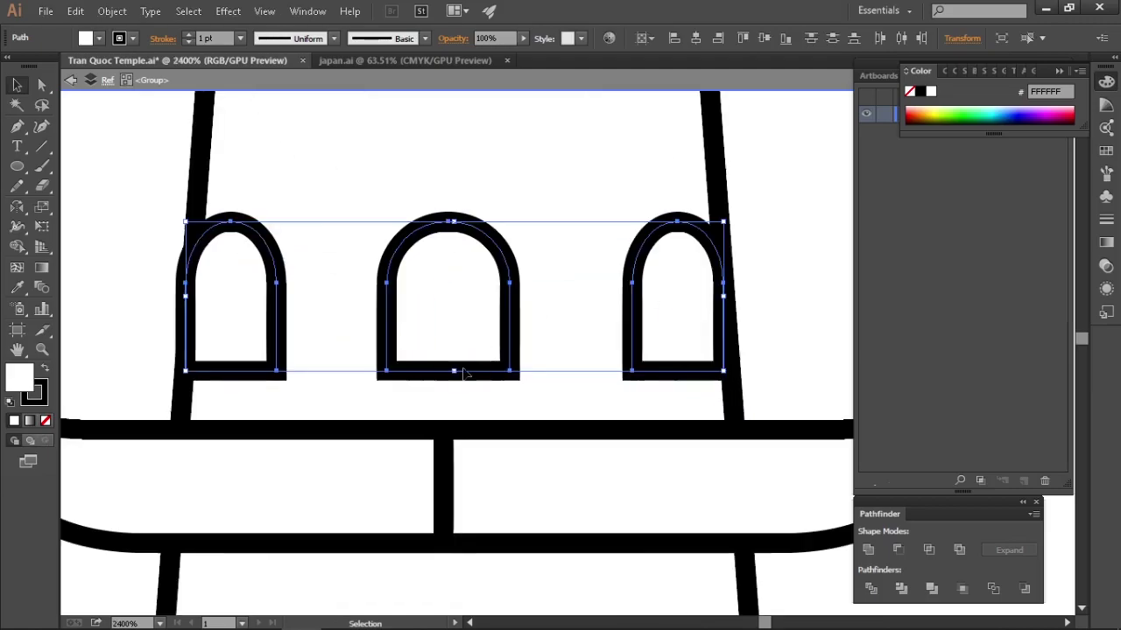
pyautogui.moveTo(459, 428); pyautogui.dragTo(458, 428)
pyautogui.scroll(2, 456, 462)
pyautogui.press('Left')
pyautogui.moveTo(526, 243); pyautogui.dragTo(537, 243)
pyautogui.moveTo(536, 243); pyautogui.dragTo(545, 263)
pyautogui.click(632, 280)
# - Examine how the dome, eaves and slanted walls line up along the pagoda's central axis
pyautogui.press('z')
pyautogui.moveTo(632, 350); pyautogui.dragTo(561, 359)
pyautogui.moveTo(625, 456); pyautogui.dragTo(730, 380)
pyautogui.moveTo(606, 385); pyautogui.dragTo(618, 525)
pyautogui.moveTo(617, 385); pyautogui.dragTo(706, 405)
pyautogui.moveTo(534, 167); pyautogui.dragTo(582, 355)
pyautogui.press('v')
pyautogui.click(517, 294)
pyautogui.moveTo(506, 317); pyautogui.dragTo(588, 278)
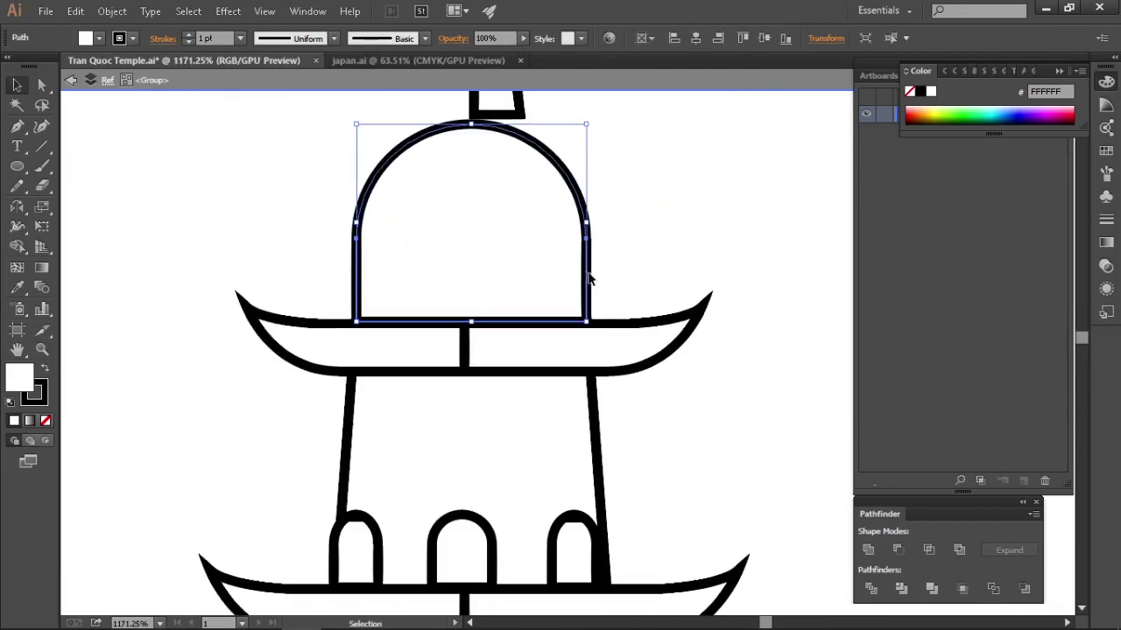
pyautogui.click(585, 282)
pyautogui.press('z')
pyautogui.moveTo(744, 385); pyautogui.dragTo(701, 415)
pyautogui.click(577, 417)
pyautogui.press('v')
pyautogui.doubleClick(527, 356)
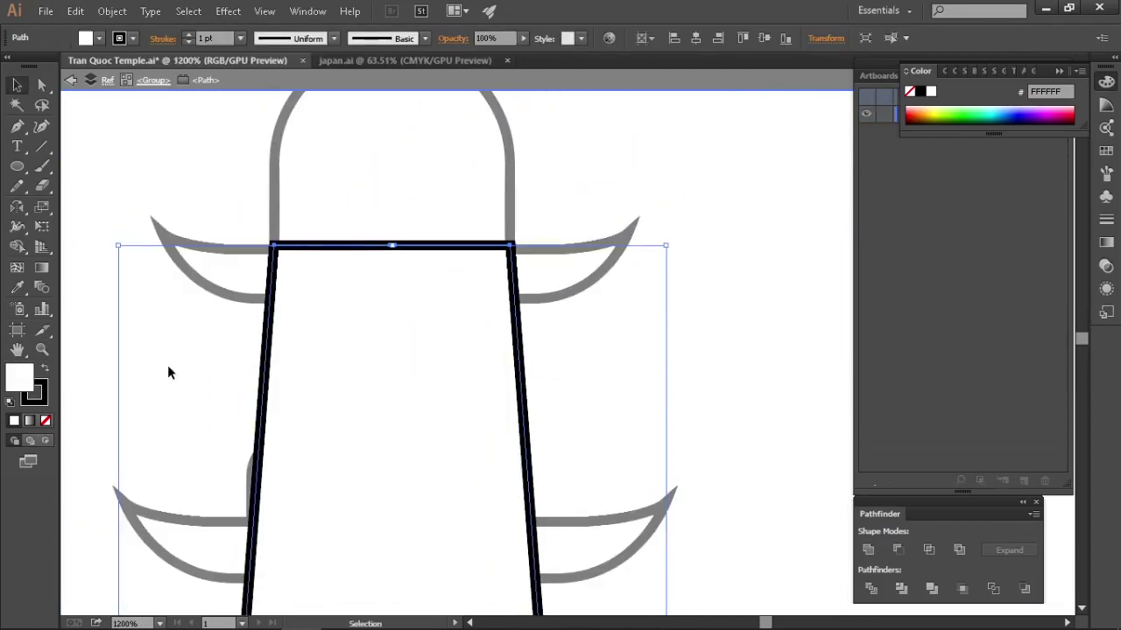
pyautogui.click(168, 367)
# - Set a vertical ruler guide at the pagoda's center and nudge the eave blend onto it, at X 320.22 px
pyautogui.hotkey('ctrl', 'r')
pyautogui.doubleClick(631, 203)
pyautogui.moveTo(612, 422); pyautogui.dragTo(657, 274)
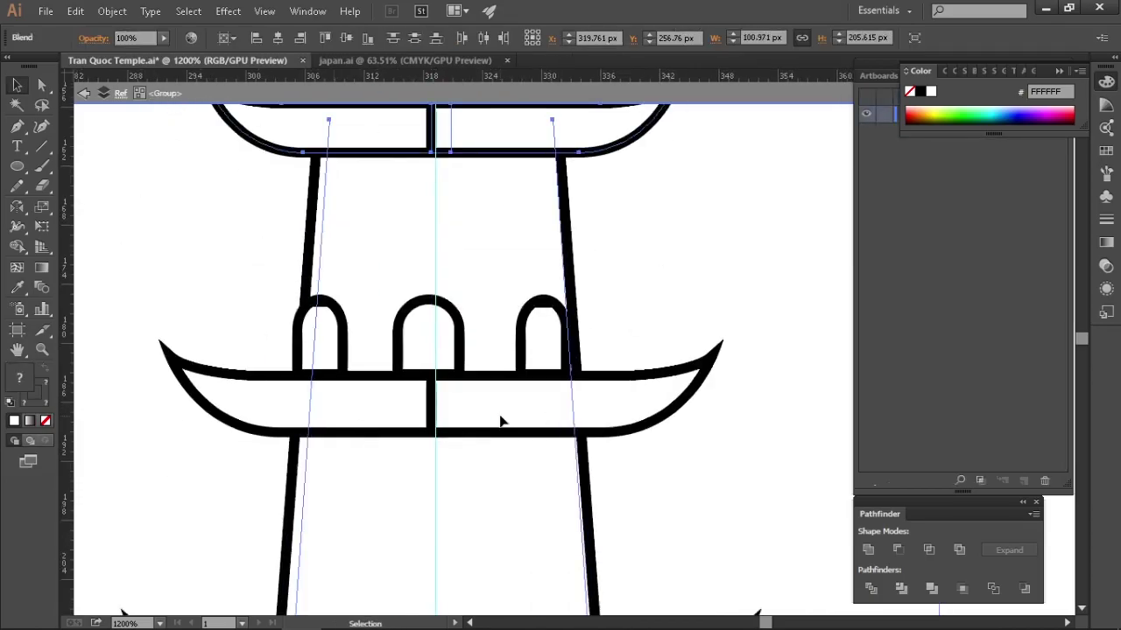
pyautogui.scroll(2, 421, 425)
pyautogui.press('Right')
pyautogui.scroll(1, 516, 394)
pyautogui.press('Left')
pyautogui.scroll(-4, 547, 350)
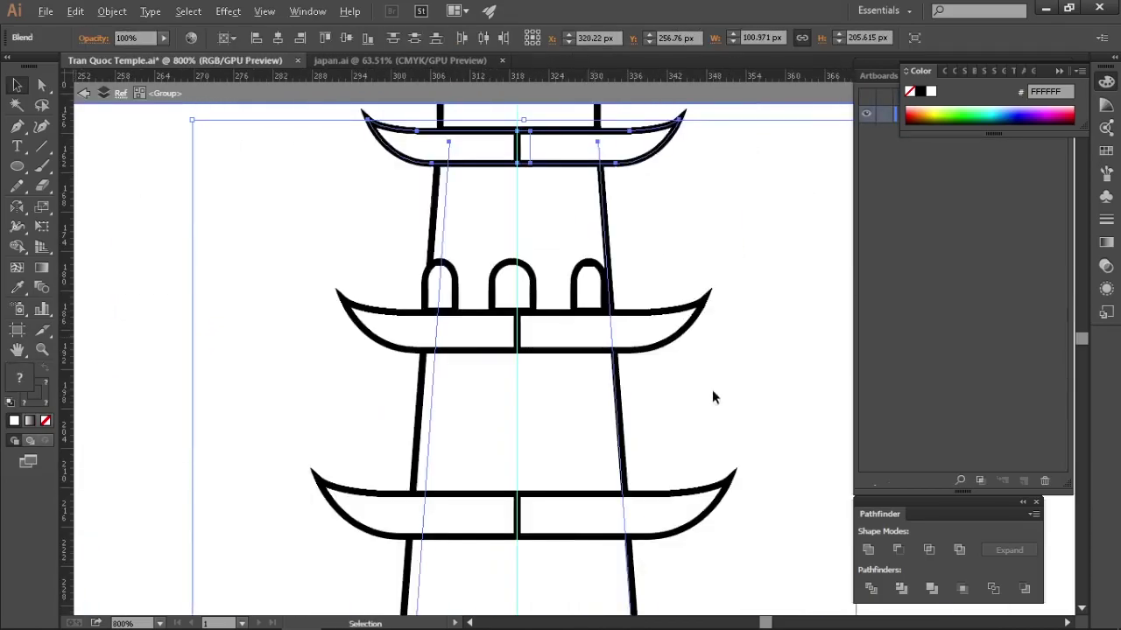
# - Shift the dome slightly so it sits centered on the vertical guide above the top eave
pyautogui.scroll(2, 605, 175)
pyautogui.click(492, 233)
pyautogui.click(659, 311)
pyautogui.scroll(-2, 655, 317)
pyautogui.moveTo(622, 560); pyautogui.dragTo(560, 175)
pyautogui.scroll(2, 516, 410)
pyautogui.moveTo(557, 409); pyautogui.dragTo(563, 408)
pyautogui.hotkey('ctrl', 'z')
pyautogui.scroll(-4, 600, 411)
pyautogui.moveTo(770, 273); pyautogui.dragTo(647, 508)
pyautogui.scroll(4, 450, 604)
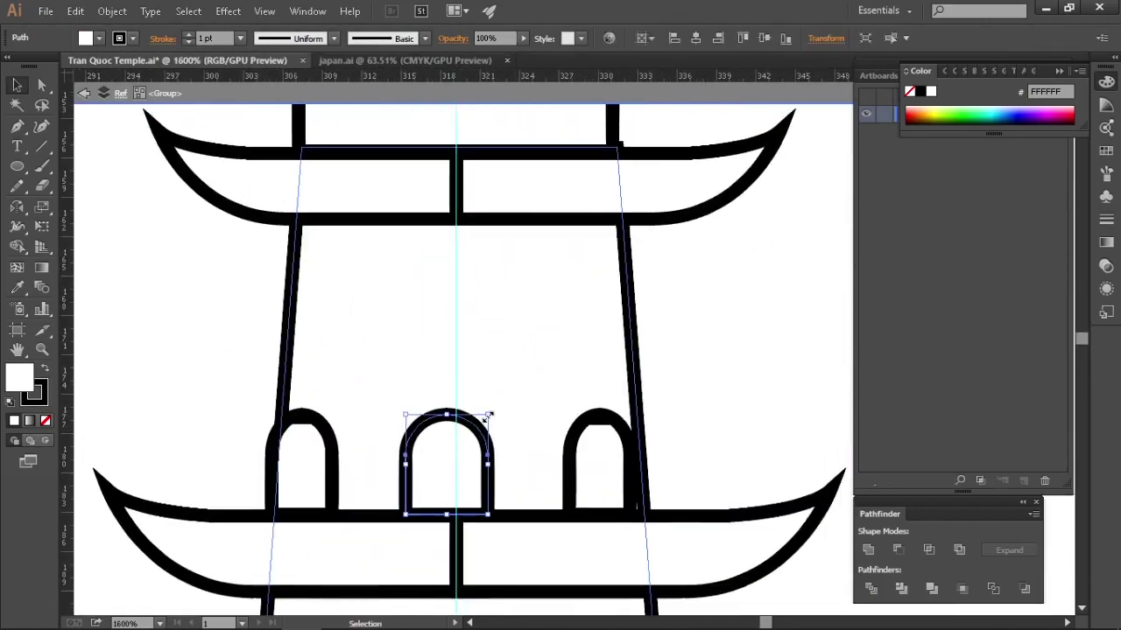
# - Move the top tier's two side arches inward, closer to the central arch and clear of the slanted walls
pyautogui.moveTo(370, 442); pyautogui.dragTo(371, 442)
pyautogui.hotkey('ctrl', 'shift', 'a')
pyautogui.moveTo(496, 479); pyautogui.dragTo(525, 421)
pyautogui.moveTo(539, 411); pyautogui.dragTo(526, 410)
pyautogui.moveTo(474, 412); pyautogui.dragTo(500, 404)
pyautogui.keyDown('shift'); pyautogui.click(499, 404); pyautogui.keyUp('shift')
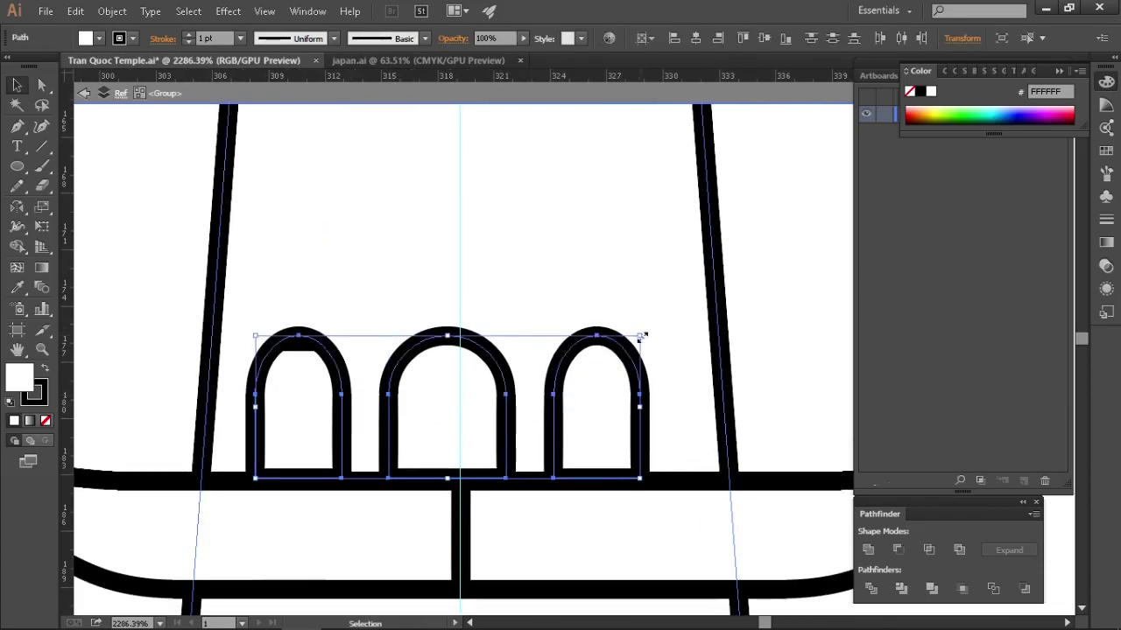
# - Scale up the top tier's three arches together and center them on the vertical guide
pyautogui.moveTo(641, 336); pyautogui.dragTo(683, 320)
pyautogui.moveTo(490, 328); pyautogui.dragTo(481, 369)
pyautogui.moveTo(243, 362); pyautogui.dragTo(231, 358)
pyautogui.scroll(-5, 650, 318)
# - Raise the lowest tier's three arches together, leaving a gap above the eave beneath them
pyautogui.click(650, 318)
pyautogui.moveTo(745, 423); pyautogui.dragTo(660, 278)
pyautogui.scroll(-4, 660, 278)
pyautogui.moveTo(410, 354)
pyautogui.mouseDown()
pyautogui.moveTo(723, 373)
pyautogui.moveTo(470, 376)
pyautogui.moveTo(753, 372)
pyautogui.mouseUp()
pyautogui.moveTo(193, 350); pyautogui.dragTo(701, 376)
pyautogui.click(684, 437)
pyautogui.keyDown('shift'); pyautogui.click(441, 438); pyautogui.keyUp('shift')
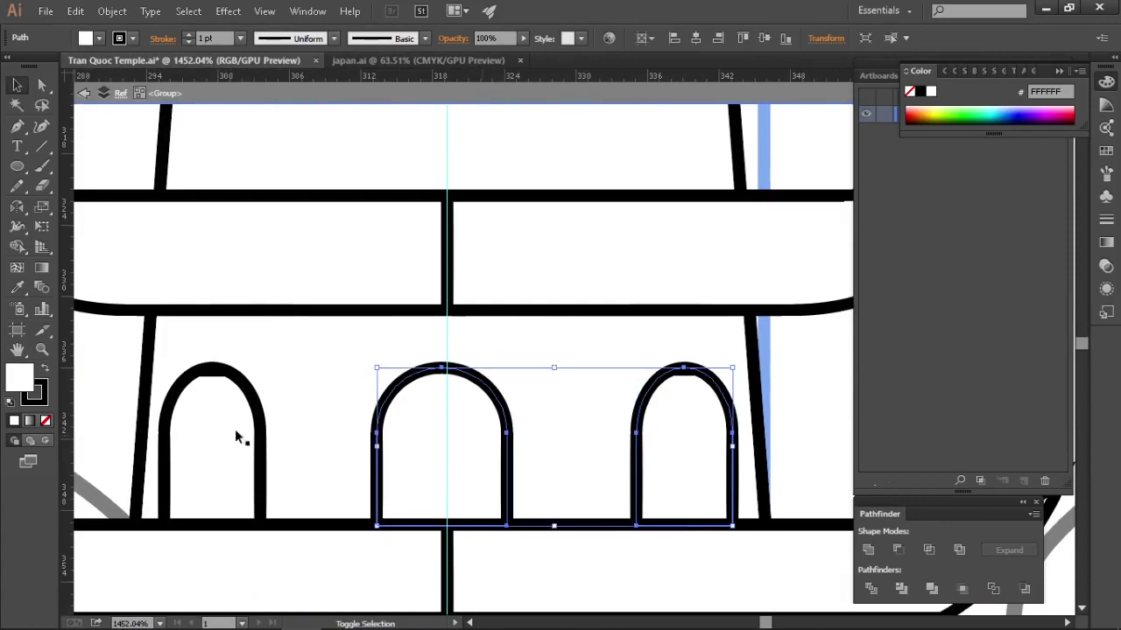
pyautogui.moveTo(379, 419); pyautogui.dragTo(378, 418)
pyautogui.hotkey('ctrl', '=')
# - Center the lowest tier's middle arch on the vertical guide and space the side arches evenly around it
pyautogui.click(477, 425)
pyautogui.scroll(3, 478, 426)
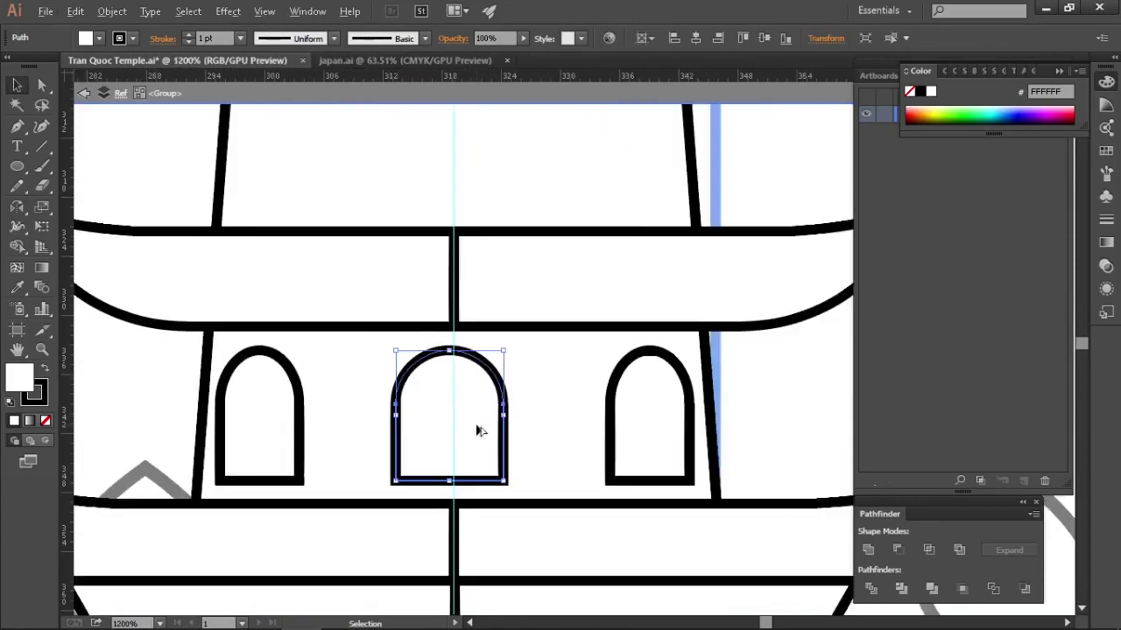
pyautogui.click(690, 401)
pyautogui.moveTo(218, 423); pyautogui.dragTo(218, 424)
pyautogui.click(685, 430)
# - Lock the overlapping pagoda shapes and try to extend the dome's base below the top eave
pyautogui.scroll(-3, 685, 433)
pyautogui.click(788, 302)
pyautogui.moveTo(788, 293); pyautogui.dragTo(661, 500)
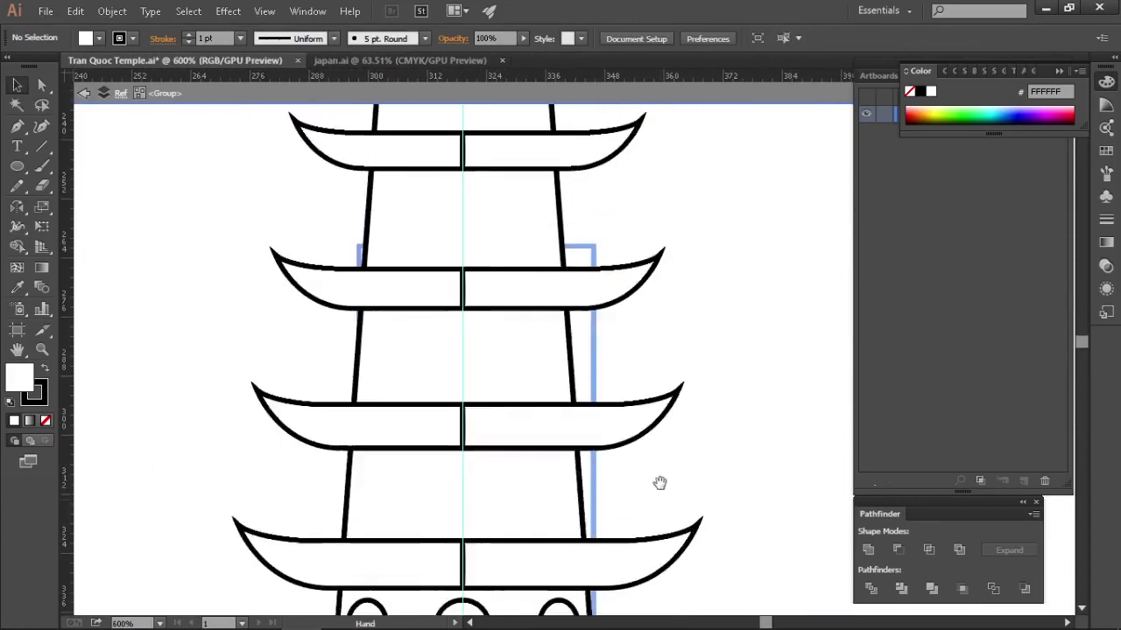
pyautogui.scroll(2, 516, 262)
pyautogui.moveTo(517, 219); pyautogui.dragTo(500, 345)
pyautogui.scroll(-3, 517, 364)
pyautogui.moveTo(641, 284); pyautogui.dragTo(617, 373)
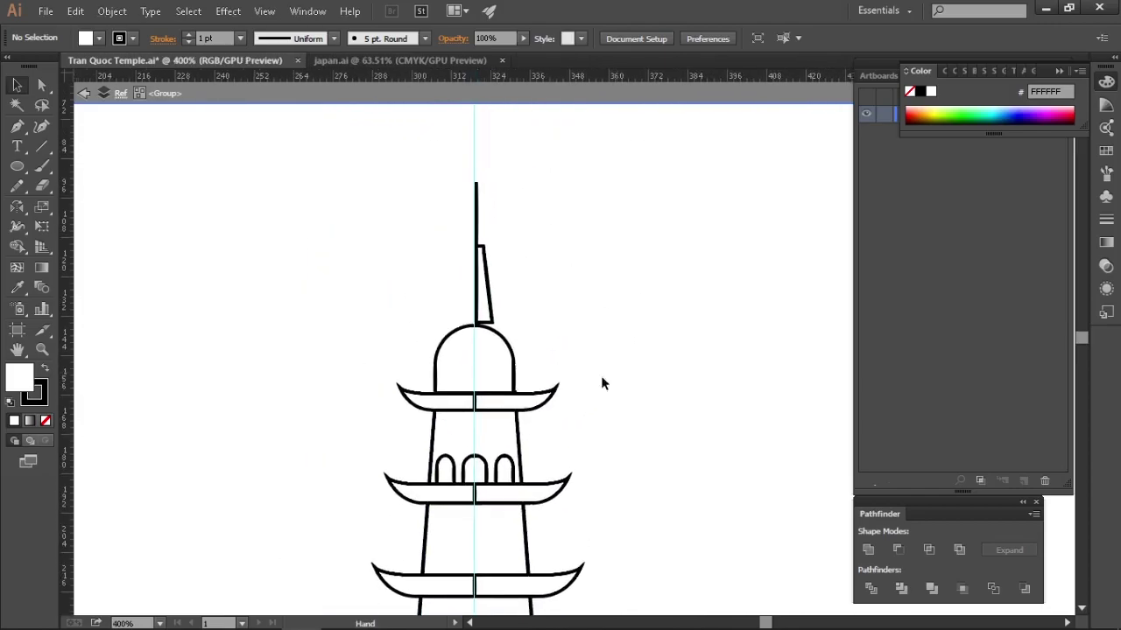
pyautogui.press('a')
pyautogui.moveTo(587, 430); pyautogui.dragTo(311, 157)
pyautogui.moveTo(323, 256); pyautogui.dragTo(313, 216)
pyautogui.moveTo(633, 401); pyautogui.dragTo(593, 400)
pyautogui.keyDown('ctrl'); pyautogui.click(432, 369); pyautogui.keyUp('ctrl')
pyautogui.hotkey('ctrl', '2')
pyautogui.press('Down')
pyautogui.press('Down')
pyautogui.hotkey('ctrl', 'z')
pyautogui.keyDown('ctrl'); pyautogui.click(531, 367); pyautogui.keyUp('ctrl')
pyautogui.hotkey('ctrl', '2')
pyautogui.press('Down')
# - Isolate the eave blend and try to reshape its spine near the top tier by editing and adding anchor points
pyautogui.moveTo(353, 134); pyautogui.dragTo(644, 420)
pyautogui.click(594, 388)
pyautogui.press('z')
pyautogui.press('v')
pyautogui.keyDown('shift'); pyautogui.click(367, 355); pyautogui.keyUp('shift')
pyautogui.click(420, 328)
pyautogui.moveTo(608, 333); pyautogui.dragTo(597, 398)
pyautogui.doubleClick(597, 338)
pyautogui.press('a')
pyautogui.hotkey('ctrl', 'z')
pyautogui.moveTo(568, 345); pyautogui.dragTo(496, 317)
pyautogui.hotkey('ctrl', 'z')
pyautogui.hotkey('ctrl', 'z')
pyautogui.moveTo(658, 357); pyautogui.dragTo(624, 274)
pyautogui.press('p')
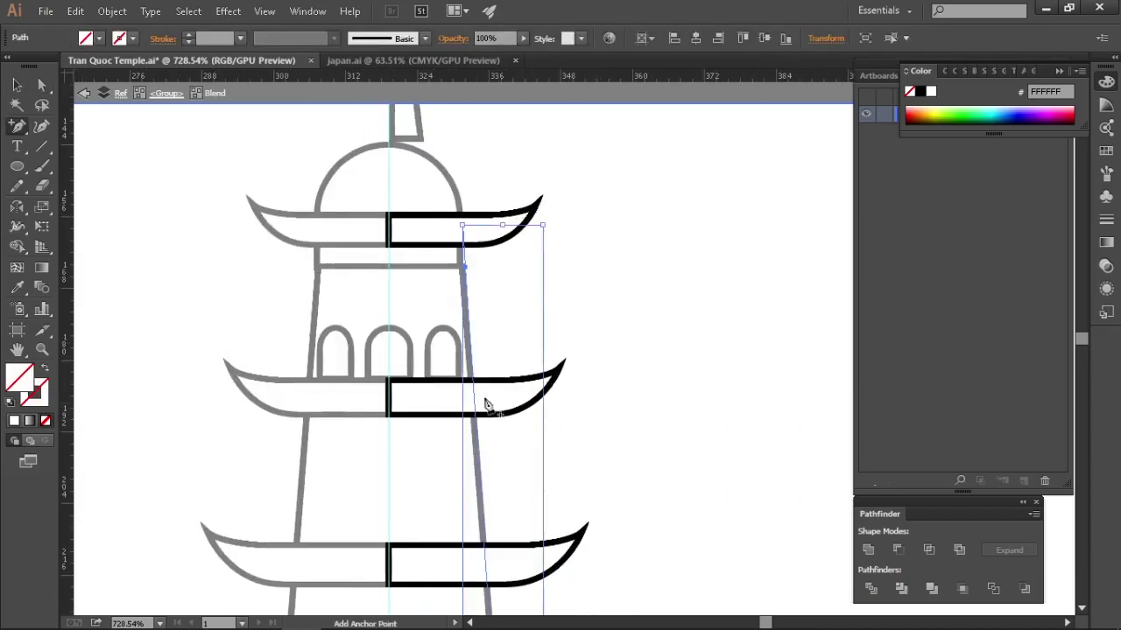
pyautogui.click(463, 229)
pyautogui.press('v')
pyautogui.hotkey('ctrl', 'z')
# - Undo the edits to the dome's base and the eave blend's spine
pyautogui.press('z')
pyautogui.moveTo(700, 370); pyautogui.dragTo(403, 224)
pyautogui.moveTo(679, 339); pyautogui.dragTo(581, 230)
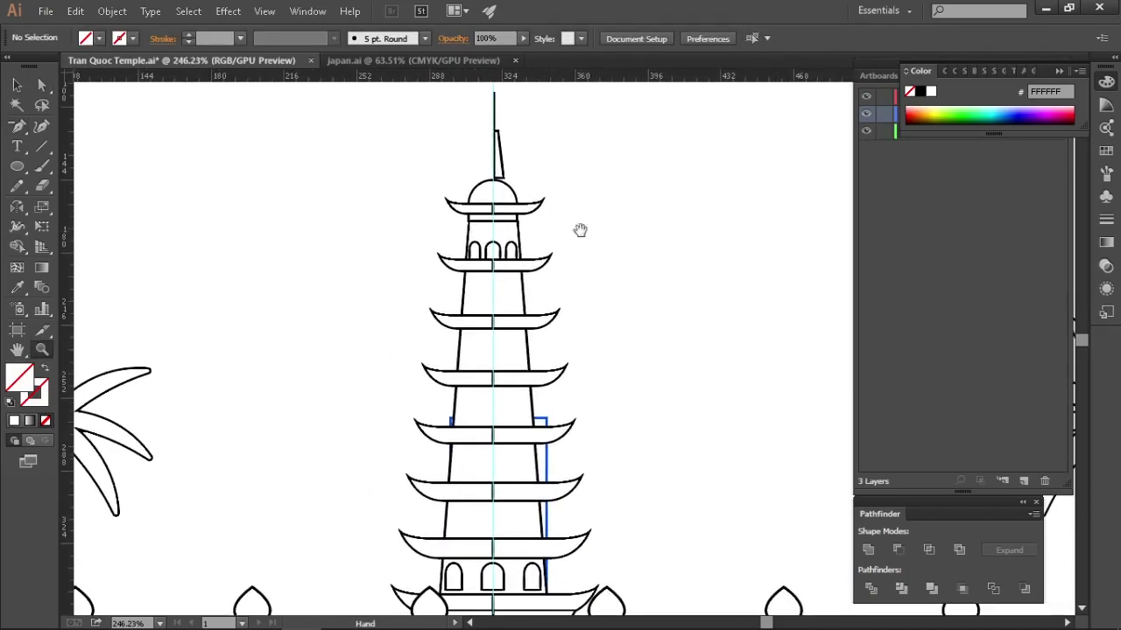
pyautogui.hotkey('ctrl', 'z')
pyautogui.hotkey('ctrl', 'z')
pyautogui.hotkey('ctrl', 'z')
pyautogui.hotkey('ctrl', 'z')
pyautogui.moveTo(633, 361); pyautogui.dragTo(625, 292)
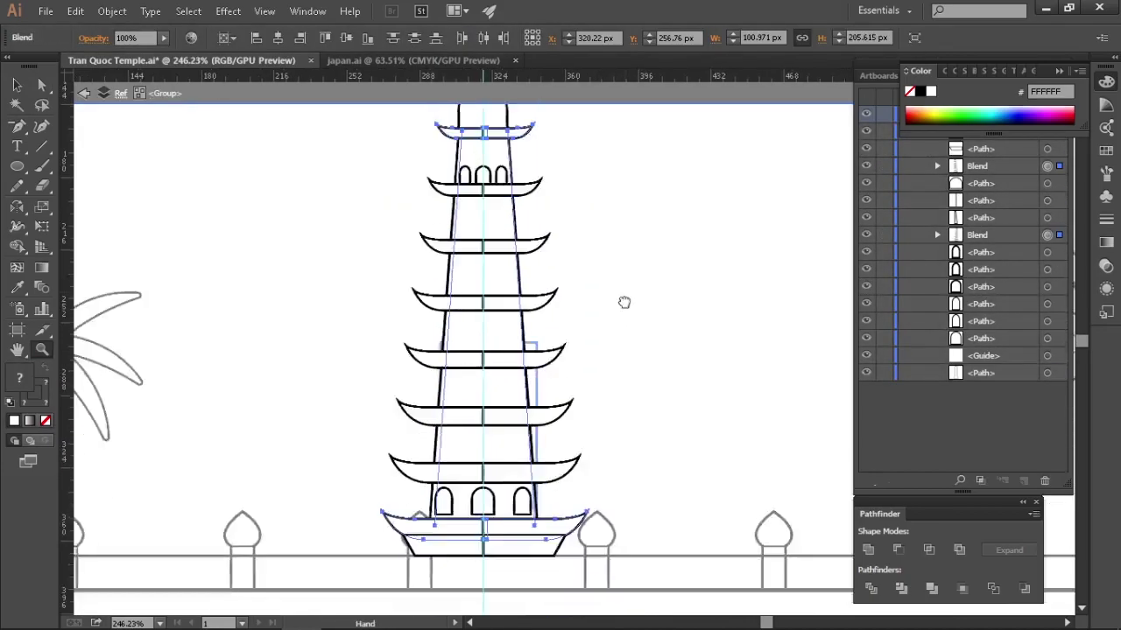
# - Remove the top tier's side arches, then enlarge the central arch and raise it off the eave on the guide
pyautogui.moveTo(516, 219); pyautogui.dragTo(604, 219)
pyautogui.press('v')
pyautogui.moveTo(515, 327); pyautogui.dragTo(617, 371)
pyautogui.hotkey('ctrl', 'z')
pyautogui.moveTo(598, 178); pyautogui.dragTo(624, 179)
pyautogui.moveTo(412, 355); pyautogui.dragTo(410, 322)
pyautogui.click(401, 342)
pyautogui.moveTo(427, 304); pyautogui.dragTo(444, 292)
pyautogui.moveTo(415, 348); pyautogui.dragTo(452, 363)
pyautogui.moveTo(452, 362); pyautogui.dragTo(478, 363)
pyautogui.click(477, 354)
pyautogui.moveTo(492, 275); pyautogui.dragTo(486, 286)
# - Copy the top tier's central arch toward the right wall and narrow the copy to fit inside the wall
pyautogui.moveTo(467, 361); pyautogui.dragTo(569, 361)
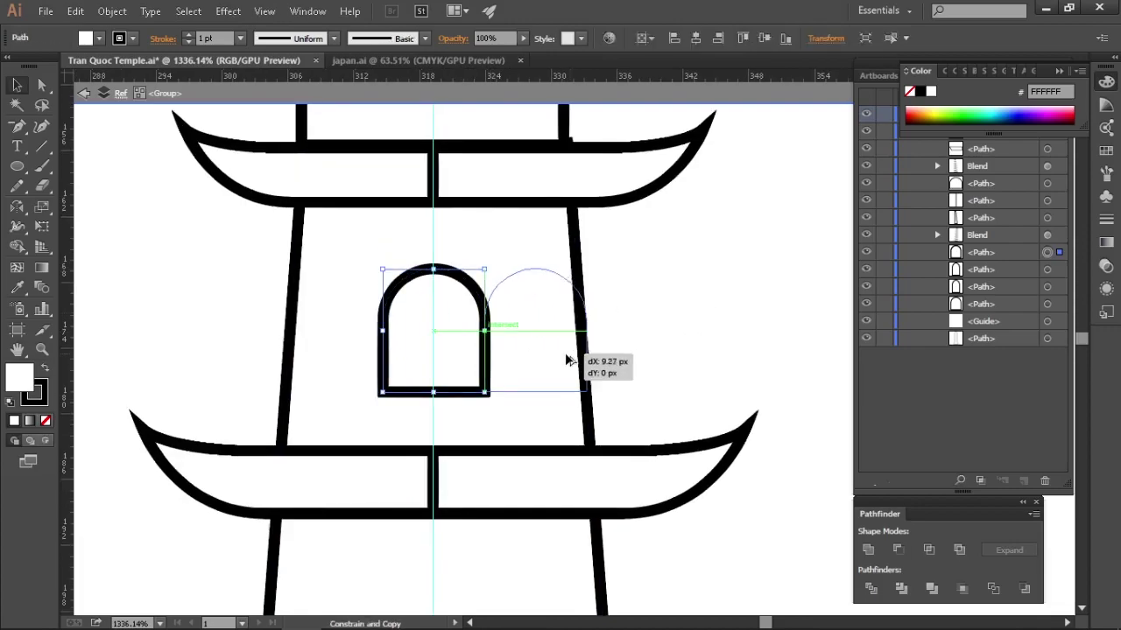
pyautogui.moveTo(657, 321); pyautogui.dragTo(698, 325)
pyautogui.moveTo(652, 326); pyautogui.dragTo(677, 326)
pyautogui.click(591, 347)
pyautogui.moveTo(596, 341); pyautogui.dragTo(586, 342)
pyautogui.click(659, 348)
pyautogui.moveTo(688, 353)
pyautogui.mouseDown()
pyautogui.moveTo(678, 352)
pyautogui.moveTo(688, 352)
pyautogui.mouseUp()
pyautogui.click(585, 343)
pyautogui.moveTo(574, 337); pyautogui.dragTo(578, 336)
pyautogui.click(692, 359)
# - Copy the narrow arch horizontally to the matching place beside the top tier's left wall
pyautogui.moveTo(578, 350); pyautogui.dragTo(315, 368)
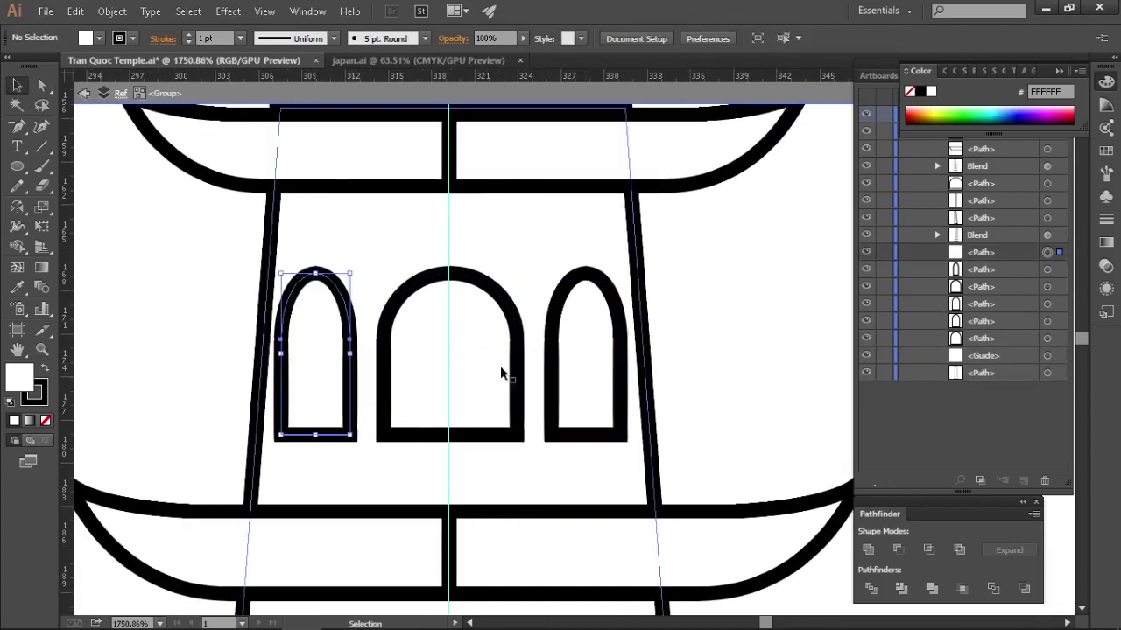
pyautogui.click(691, 350)
pyautogui.moveTo(692, 350); pyautogui.dragTo(656, 347)
# - Try to blend the lowest tier's three arches with the top tier's three arches while all six are ungrouped
pyautogui.moveTo(577, 561); pyautogui.dragTo(517, 132)
pyautogui.moveTo(477, 464); pyautogui.dragTo(505, 469)
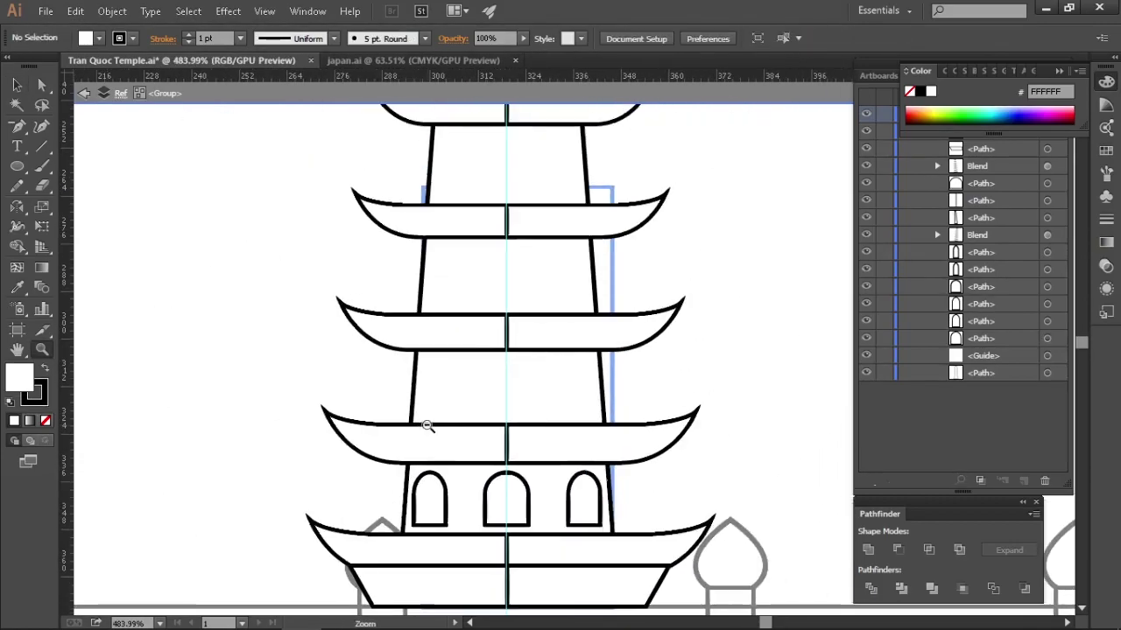
pyautogui.click(430, 500)
pyautogui.keyDown('shift'); pyautogui.click(505, 500); pyautogui.keyUp('shift')
pyautogui.keyDown('shift'); pyautogui.click(583, 500); pyautogui.keyUp('shift')
pyautogui.keyDown('shift'); pyautogui.click(524, 293); pyautogui.keyUp('shift')
pyautogui.keyDown('shift'); pyautogui.click(464, 295); pyautogui.keyUp('shift')
pyautogui.keyDown('shift'); pyautogui.click(408, 298); pyautogui.keyUp('shift')
pyautogui.click(112, 12)
pyautogui.moveTo(179, 402)
pyautogui.click(357, 397)
pyautogui.hotkey('ctrl', 'z')
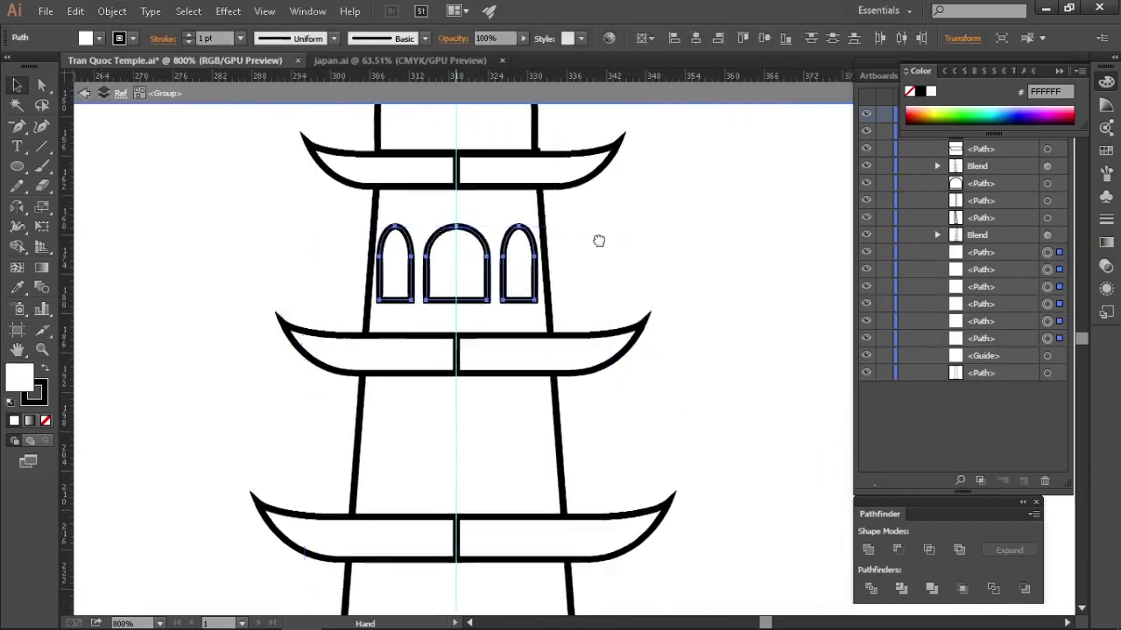
# - Group the lowest tier's three arches and the top tier's three arches as two separate groups
pyautogui.click(555, 444)
pyautogui.keyDown('shift'); pyautogui.click(461, 444); pyautogui.keyUp('shift')
pyautogui.keyDown('shift'); pyautogui.click(369, 444); pyautogui.keyUp('shift')
pyautogui.hotkey('ctrl', 'g')
pyautogui.keyDown('shift'); pyautogui.click(341, 250); pyautogui.keyUp('shift')
pyautogui.hotkey('ctrl', 'g')
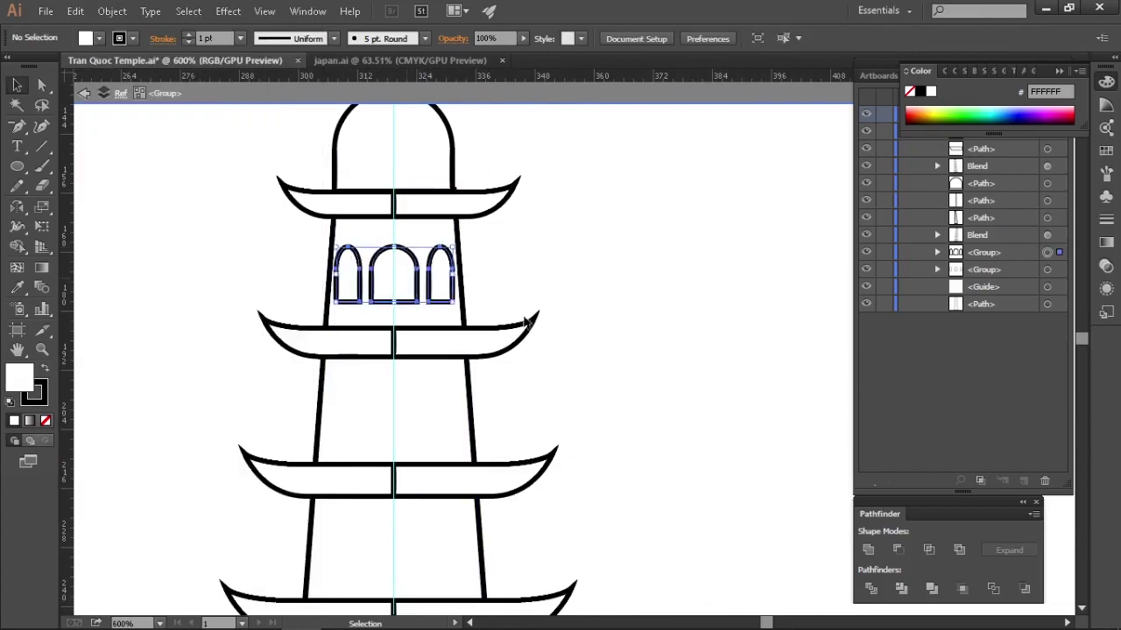
# - Blend the top tier's arch group with the lowest tier's arch group using 5 specified steps
pyautogui.scroll(-10, 461, 296)
pyautogui.keyDown('shift'); pyautogui.click(491, 450); pyautogui.keyUp('shift')
pyautogui.click(115, 13)
pyautogui.moveTo(140, 396)
pyautogui.click(357, 397)
pyautogui.hotkey('ctrl', '-')
pyautogui.moveTo(652, 250); pyautogui.dragTo(659, 540)
pyautogui.click(120, 16)
pyautogui.click(424, 437)
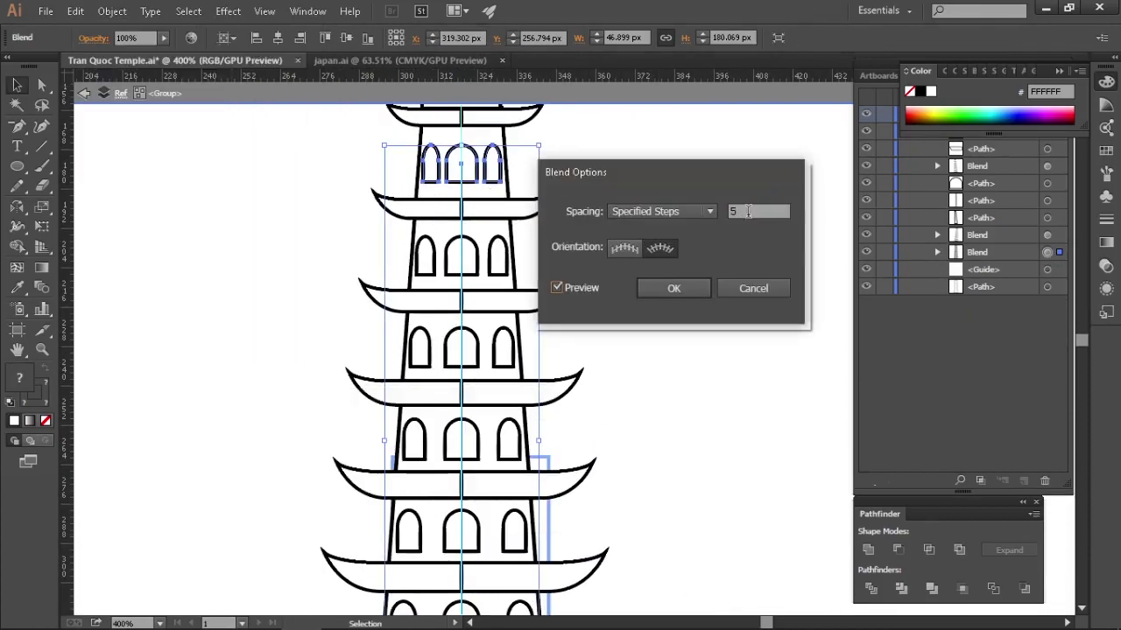
pyautogui.click(693, 290)
# - Examine the finished pagoda tiers and compare the pagoda's spire with the reference photo
pyautogui.click(732, 355)
pyautogui.press('z')
pyautogui.moveTo(731, 359); pyautogui.dragTo(675, 330)
pyautogui.moveTo(613, 299); pyautogui.dragTo(540, 330)
pyautogui.moveTo(362, 328); pyautogui.dragTo(304, 301)
pyautogui.moveTo(481, 328); pyautogui.dragTo(569, 283)
pyautogui.hotkey('ctrl', 'z')
pyautogui.moveTo(569, 283); pyautogui.dragTo(599, 315)
pyautogui.click(920, 91)
pyautogui.doubleClick(628, 312)
pyautogui.moveTo(600, 315); pyautogui.dragTo(661, 428)
pyautogui.moveTo(661, 428); pyautogui.dragTo(640, 420)
pyautogui.moveTo(109, 451); pyautogui.dragTo(560, 437)
pyautogui.moveTo(560, 438); pyautogui.dragTo(656, 439)
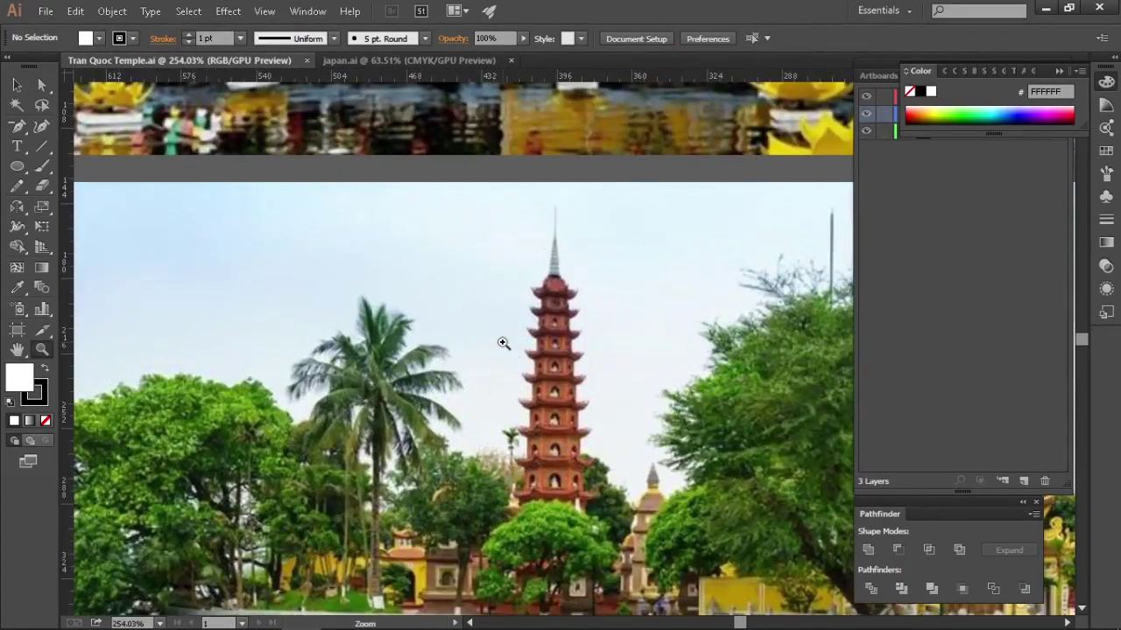
pyautogui.click(575, 278)
pyautogui.keyDown('alt'); pyautogui.click(574, 280); pyautogui.keyUp('alt')
# - Extend the spire's tapered half down into the dome and mirror a copy across the centre guide
pyautogui.moveTo(814, 297); pyautogui.dragTo(284, 350)
pyautogui.click(480, 292)
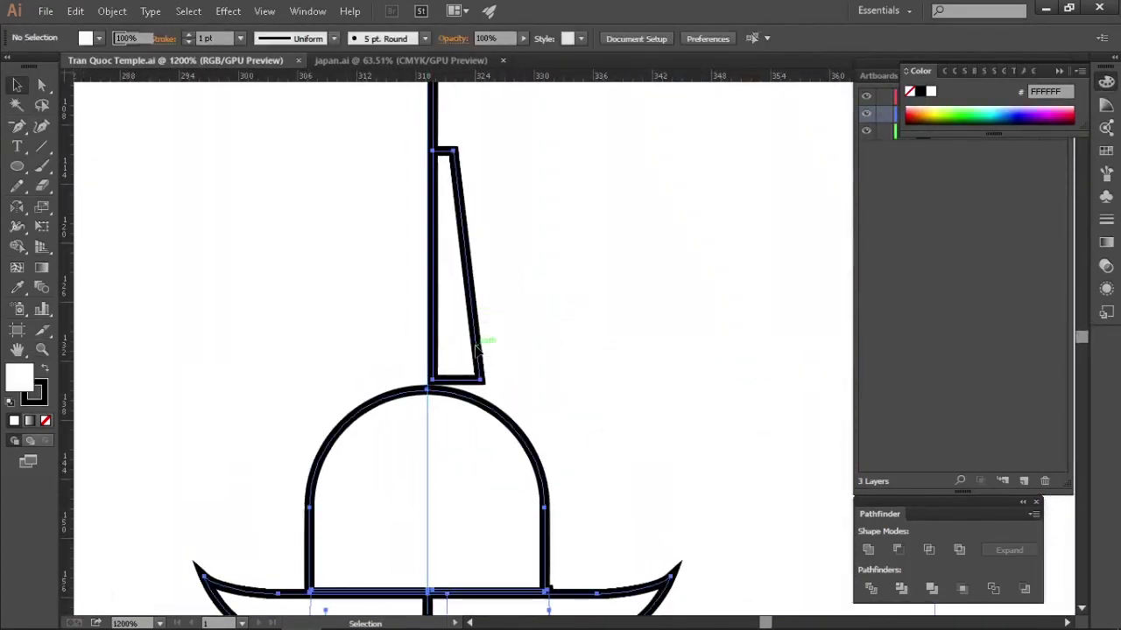
pyautogui.doubleClick(475, 332)
pyautogui.click(475, 322)
pyautogui.moveTo(456, 380); pyautogui.dragTo(456, 419)
pyautogui.click(501, 289)
pyautogui.moveTo(500, 281); pyautogui.dragTo(502, 329)
pyautogui.moveTo(420, 342); pyautogui.dragTo(447, 358)
pyautogui.press('o')
pyautogui.press('v')
# - Unite the spire's two mirrored halves into one tapered shape above the dome
pyautogui.click(453, 238)
pyautogui.keyDown('shift'); pyautogui.click(374, 245); pyautogui.keyUp('shift')
pyautogui.hotkey('ctrl', 'g')
pyautogui.hotkey('ctrl', 'z')
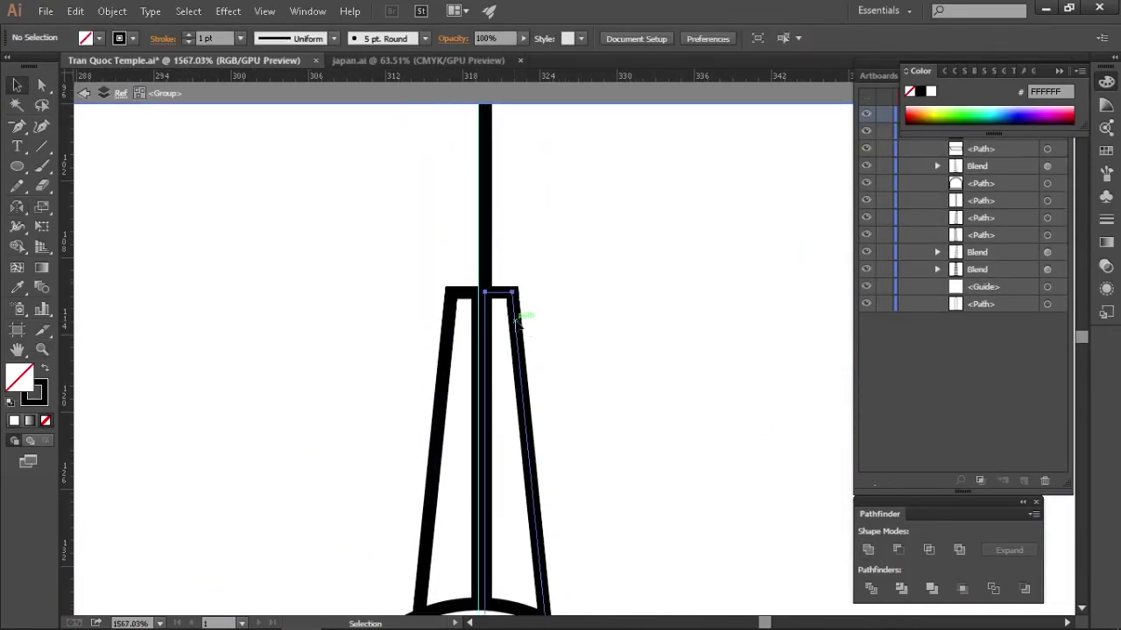
pyautogui.click(867, 551)
pyautogui.click(674, 424)
pyautogui.moveTo(674, 424); pyautogui.dragTo(604, 293)
pyautogui.click(567, 338)
pyautogui.moveTo(616, 166); pyautogui.dragTo(610, 287)
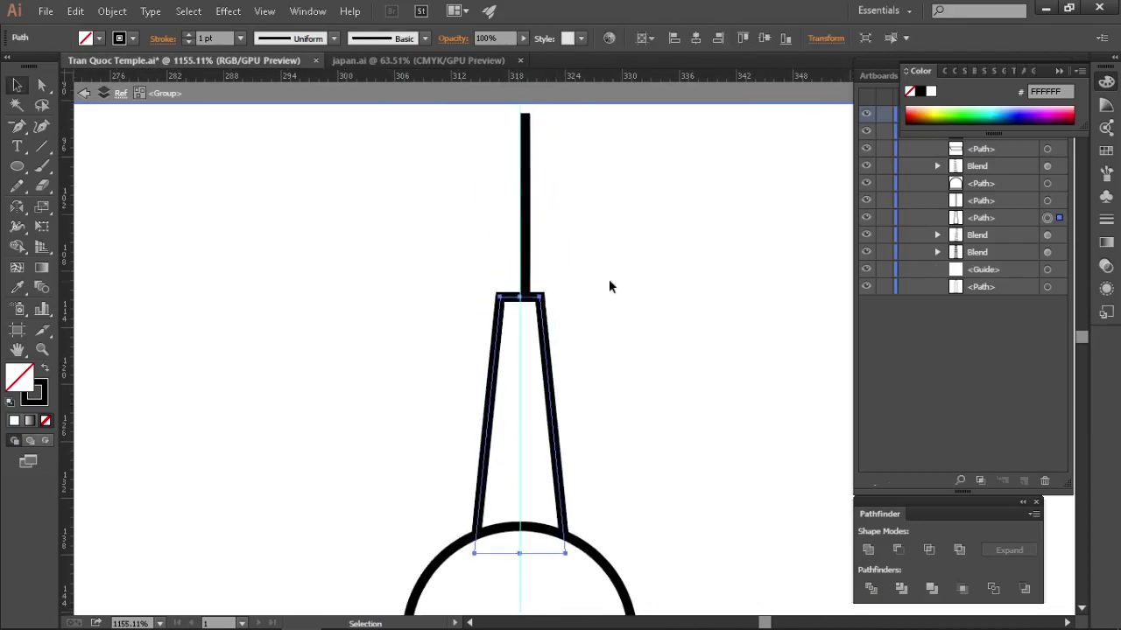
# - Refine the thin pole above the tapered spire and save the document
pyautogui.moveTo(517, 267); pyautogui.dragTo(416, 219)
pyautogui.moveTo(416, 218); pyautogui.dragTo(741, 348)
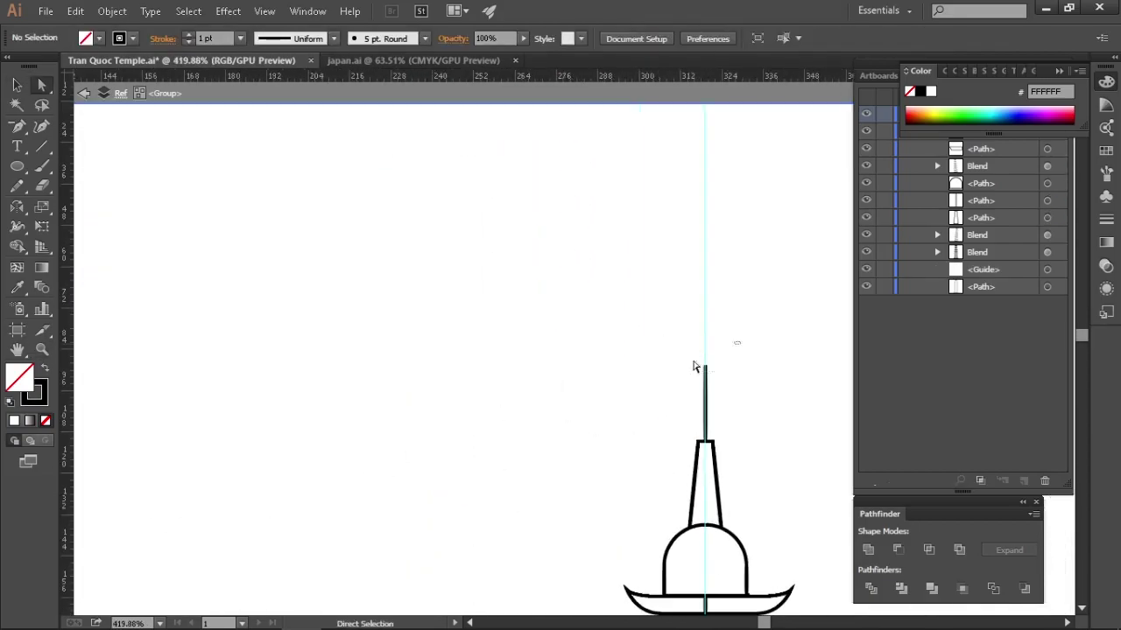
pyautogui.press('v')
pyautogui.doubleClick(583, 420)
pyautogui.moveTo(583, 420); pyautogui.dragTo(765, 465)
pyautogui.hotkey('ctrl', 's')
# - Set the stroke of the sketch path at the pagoda to none
pyautogui.moveTo(672, 435); pyautogui.dragTo(622, 473)
pyautogui.click(537, 442)
pyautogui.click(46, 421)
pyautogui.click(639, 400)
pyautogui.moveTo(638, 400); pyautogui.dragTo(447, 285)
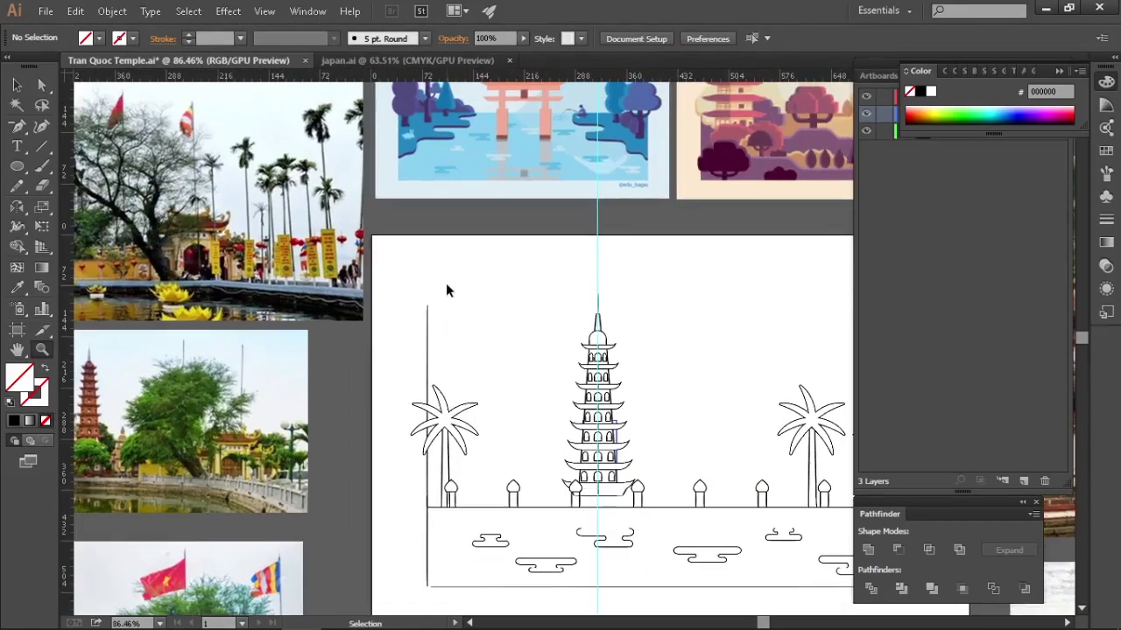
# - Centre the pagoda group horizontally on the artboard and remove the blue outline behind it
pyautogui.moveTo(478, 416); pyautogui.dragTo(357, 364)
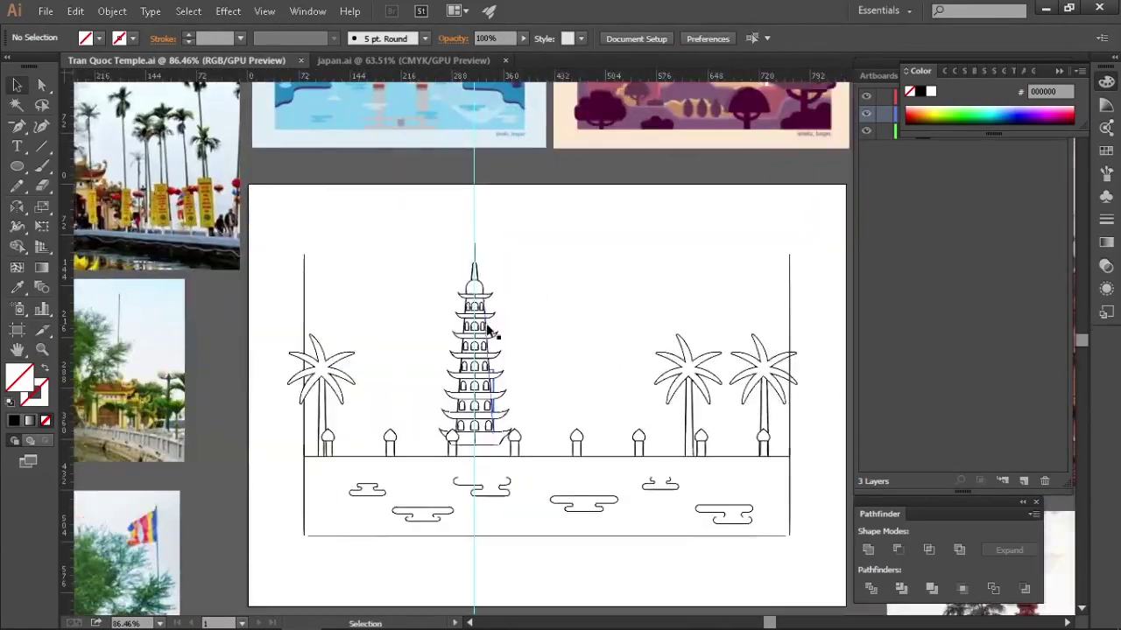
pyautogui.click(490, 332)
pyautogui.moveTo(491, 332); pyautogui.dragTo(428, 353)
pyautogui.click(277, 37)
pyautogui.click(527, 311)
pyautogui.moveTo(528, 312); pyautogui.dragTo(521, 323)
pyautogui.moveTo(346, 376); pyautogui.dragTo(380, 453)
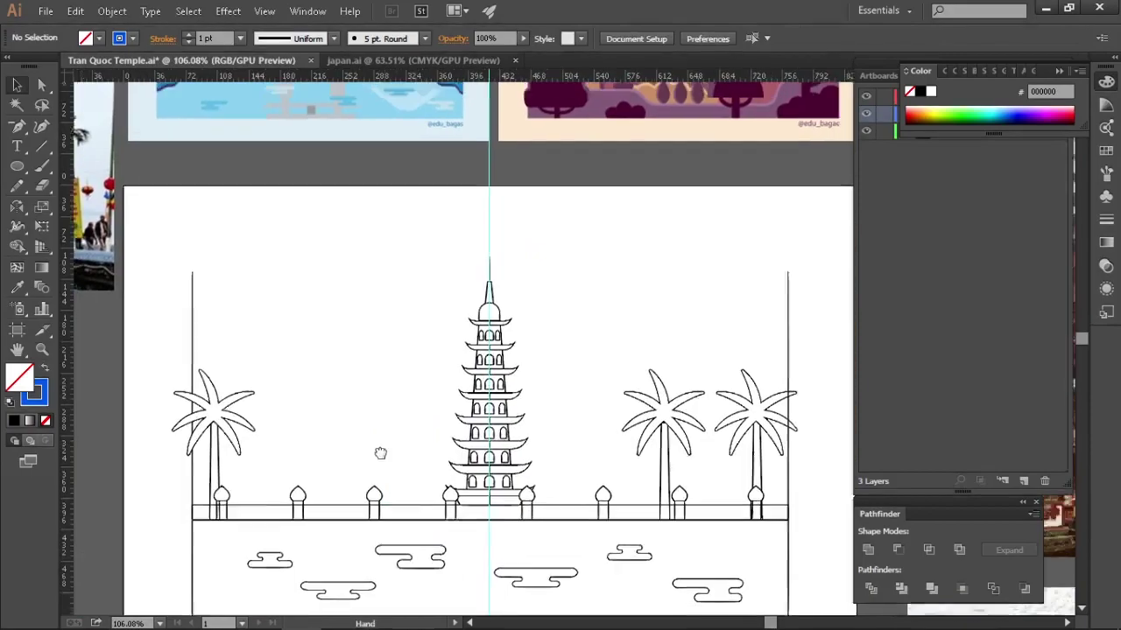
# - Examine the small brick tower beside the pagoda in the reference photo
pyautogui.moveTo(493, 447); pyautogui.dragTo(429, 384)
pyautogui.moveTo(395, 475); pyautogui.dragTo(525, 469)
pyautogui.moveTo(280, 517); pyautogui.dragTo(388, 136)
pyautogui.moveTo(197, 420); pyautogui.dragTo(531, 374)
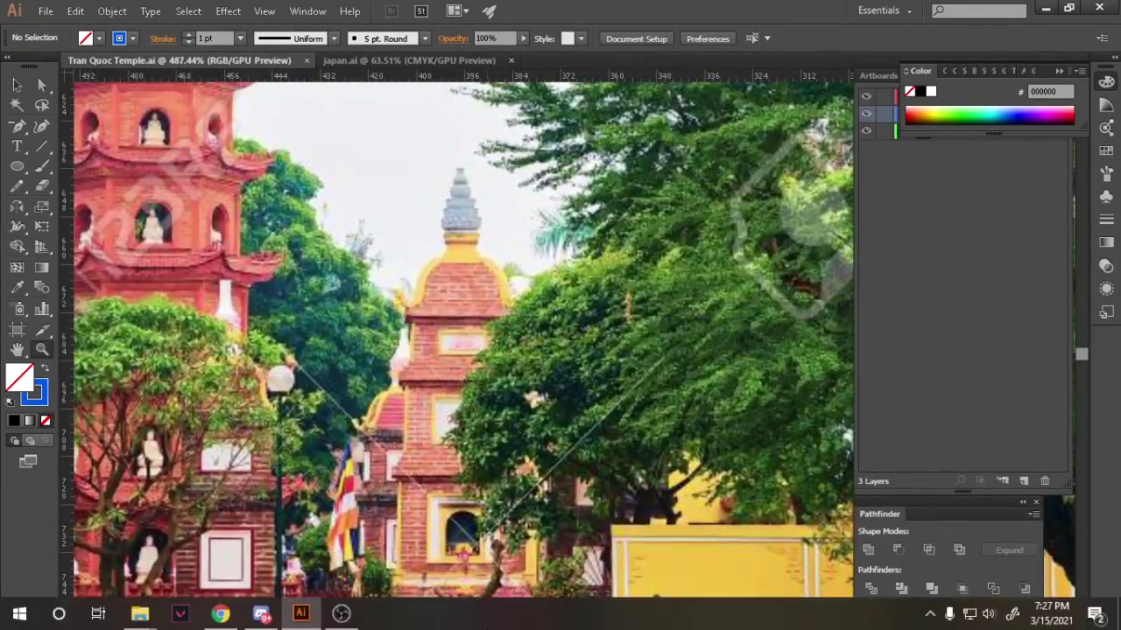
pyautogui.hotkey('ctrl', '-')
pyautogui.moveTo(549, 490); pyautogui.dragTo(425, 555)
pyautogui.hotkey('ctrl', '-')
pyautogui.hotkey('ctrl', '-')
pyautogui.hotkey('ctrl', '-')
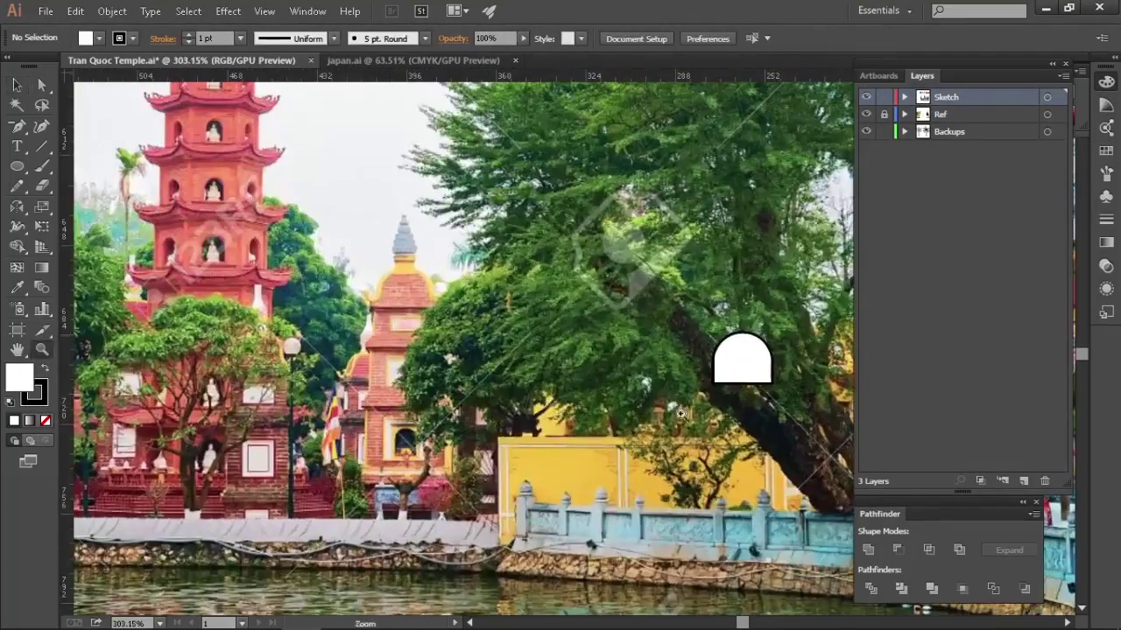
# - Move the arch beside the photo's small tower and draw a shorter rectangle of equal width directly beneath it
pyautogui.scroll(2, 366, 285)
pyautogui.moveTo(367, 263); pyautogui.dragTo(345, 255)
pyautogui.press('m')
pyautogui.moveTo(426, 295); pyautogui.dragTo(427, 296)
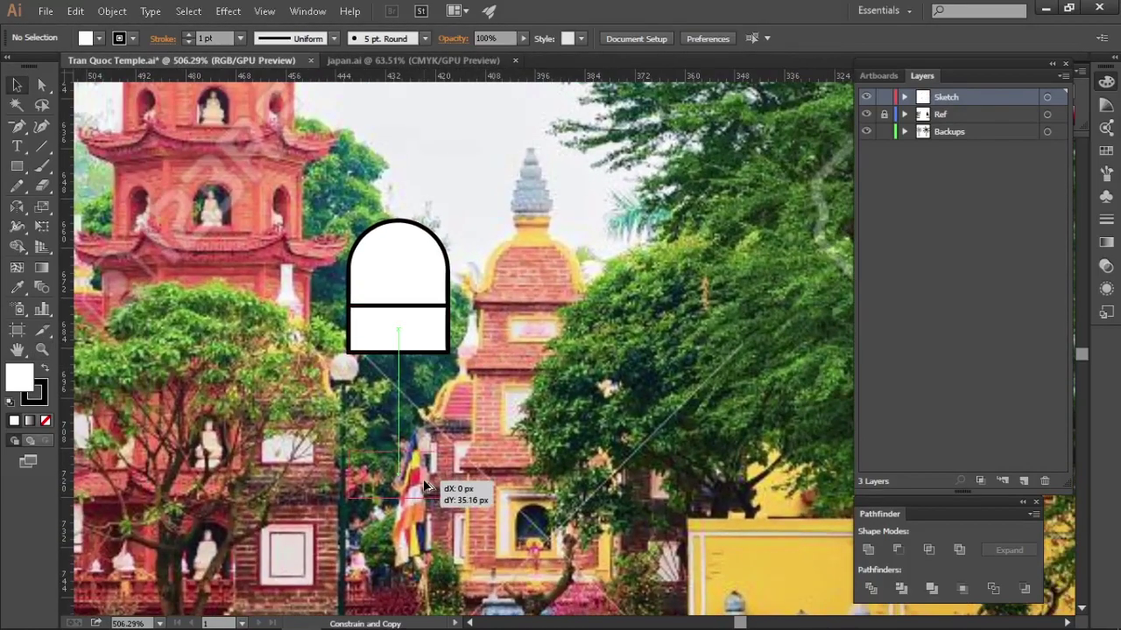
# - Try to copy the rectangle straight down and draw another rectangle in the gap beneath the arch
pyautogui.moveTo(463, 420); pyautogui.dragTo(461, 418)
pyautogui.scroll(2, 398, 392)
pyautogui.click(486, 440)
pyautogui.click(408, 390)
pyautogui.click(484, 443)
pyautogui.moveTo(499, 479); pyautogui.dragTo(462, 465)
pyautogui.hotkey('ctrl', 'z')
pyautogui.hotkey('ctrl', 'z')
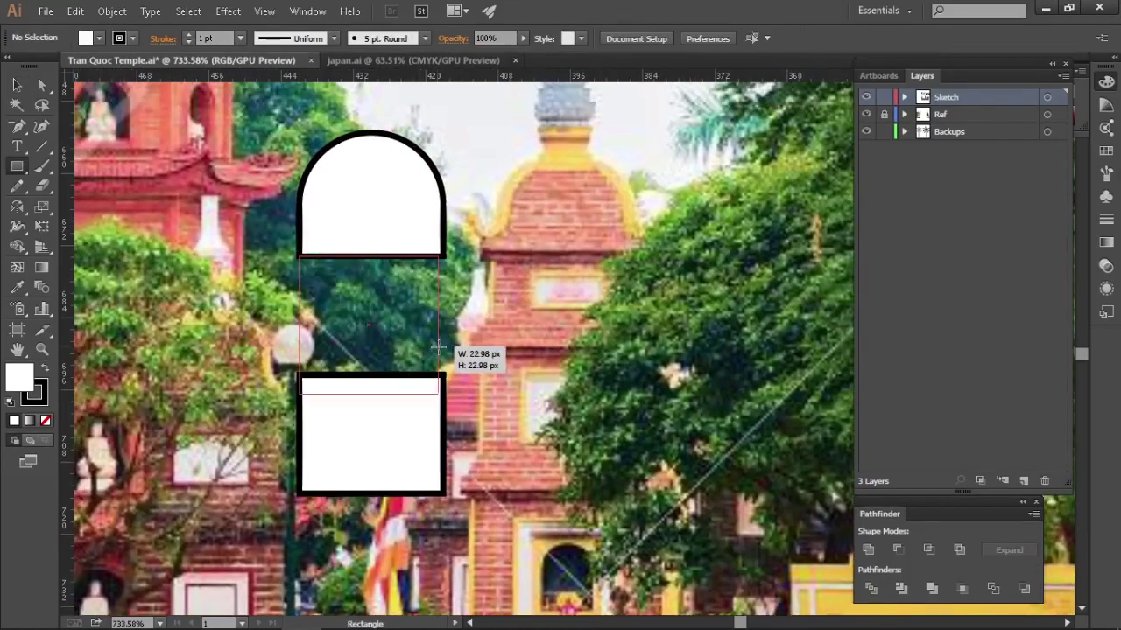
pyautogui.moveTo(437, 348); pyautogui.dragTo(438, 394)
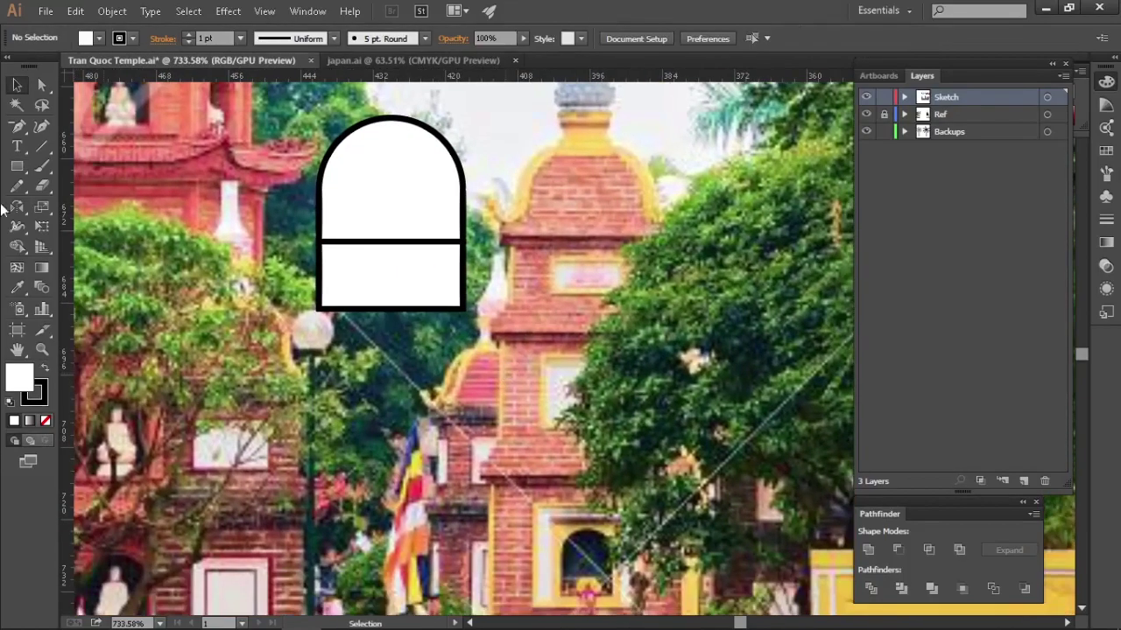
# - Stack two progressively wider storey rectangles, centred beneath the arch and its narrow band
pyautogui.moveTo(444, 398); pyautogui.dragTo(462, 448)
pyautogui.press('v')
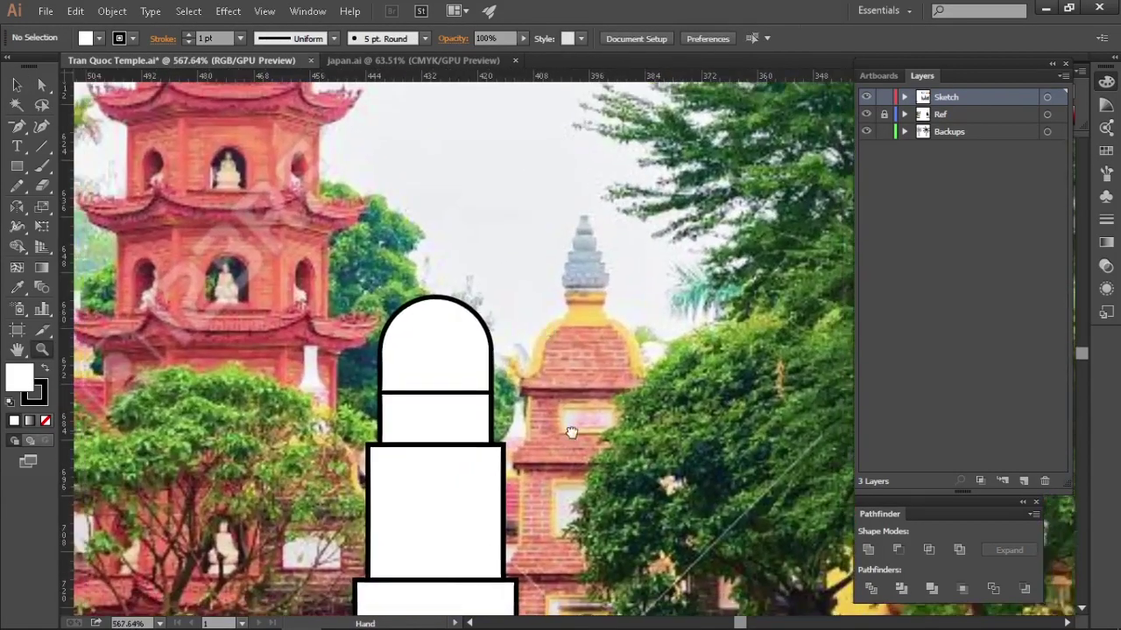
pyautogui.moveTo(571, 432); pyautogui.dragTo(569, 389)
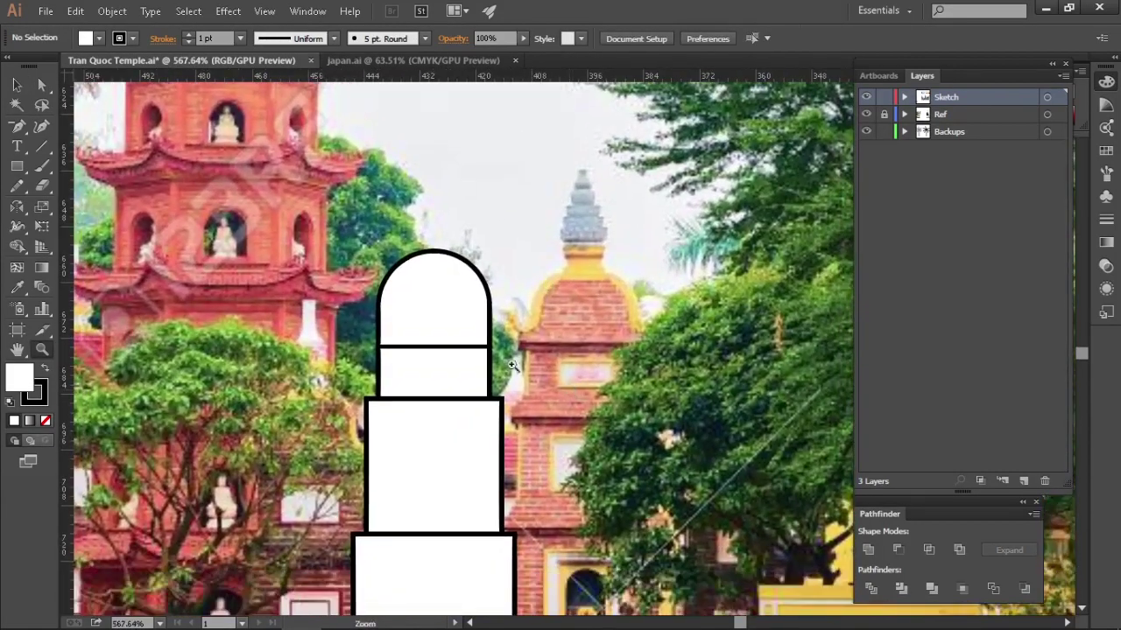
pyautogui.moveTo(513, 366); pyautogui.dragTo(543, 365)
# - Add two thin ledge rectangles between the band and the first storey, narrowing the upper one to about 30.7 px wide
pyautogui.moveTo(374, 391); pyautogui.dragTo(372, 315)
pyautogui.moveTo(512, 319); pyautogui.dragTo(512, 319)
pyautogui.press('v')
pyautogui.moveTo(369, 341); pyautogui.dragTo(423, 358)
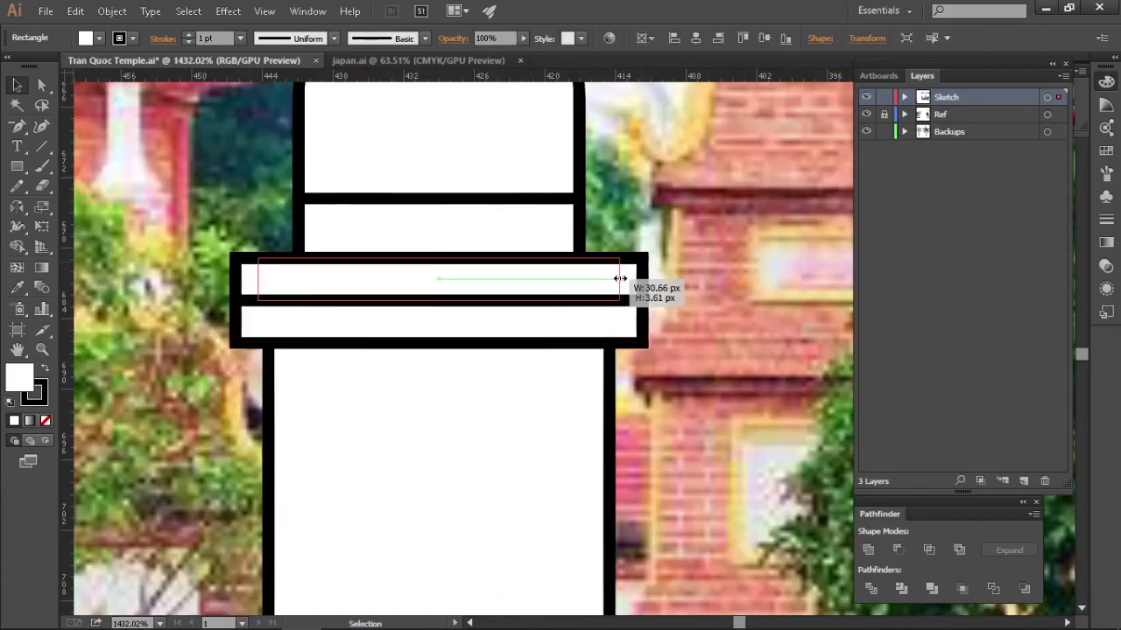
pyautogui.moveTo(619, 278); pyautogui.dragTo(621, 278)
# - Add a third thin ledge to the stack and step the ledge widths so they widen downward
pyautogui.hotkey('ctrl', 'shift', 'a')
pyautogui.moveTo(559, 277); pyautogui.dragTo(563, 293)
pyautogui.hotkey('ctrl', '=')
pyautogui.moveTo(655, 259); pyautogui.dragTo(652, 315)
pyautogui.click(693, 396)
pyautogui.scroll(-2, 692, 396)
pyautogui.moveTo(757, 453); pyautogui.dragTo(696, 386)
pyautogui.scroll(3, 521, 270)
pyautogui.click(428, 277)
pyautogui.moveTo(418, 250); pyautogui.dragTo(419, 260)
pyautogui.moveTo(711, 208); pyautogui.dragTo(728, 229)
pyautogui.moveTo(435, 281); pyautogui.dragTo(435, 271)
pyautogui.hotkey('ctrl', 'shift', 'a')
# - Refine the three ledges' widths and spacing so they form even steps around the tower's centre
pyautogui.moveTo(598, 310); pyautogui.dragTo(598, 239)
pyautogui.moveTo(767, 237); pyautogui.dragTo(732, 243)
pyautogui.click(811, 238)
pyautogui.click(629, 303)
pyautogui.moveTo(652, 305); pyautogui.dragTo(643, 305)
pyautogui.click(718, 312)
pyautogui.scroll(-3, 717, 312)
pyautogui.moveTo(618, 378); pyautogui.dragTo(629, 277)
pyautogui.scroll(2, 607, 263)
pyautogui.moveTo(578, 318); pyautogui.dragTo(592, 328)
pyautogui.scroll(-2, 624, 313)
pyautogui.click(682, 345)
pyautogui.scroll(1, 569, 321)
pyautogui.hotkey('ctrl', 'z')
# - Fit the three-ledge stack flush between the upper band and the first storey
pyautogui.click(675, 242)
pyautogui.moveTo(675, 243); pyautogui.dragTo(666, 340)
pyautogui.moveTo(548, 269); pyautogui.dragTo(548, 172)
pyautogui.click(689, 306)
pyautogui.moveTo(698, 310); pyautogui.dragTo(697, 326)
pyautogui.moveTo(553, 203); pyautogui.dragTo(553, 213)
pyautogui.click(639, 298)
pyautogui.click(603, 382)
# - Copy the three ledges straight down onto the lower storey and widen the copies to suit it
pyautogui.scroll(-2, 539, 299)
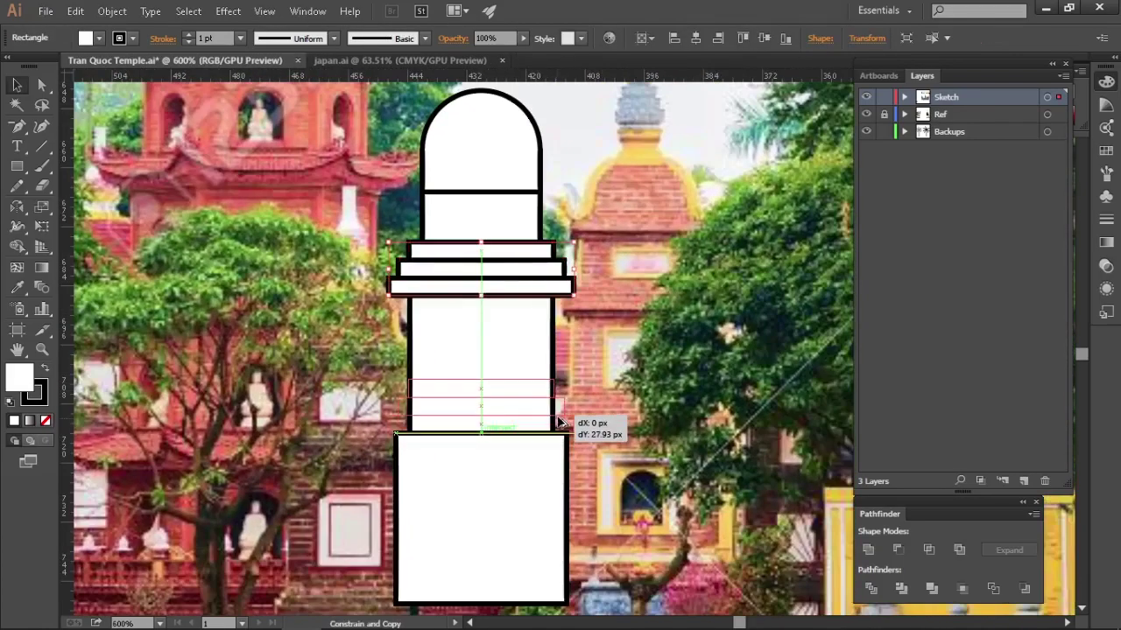
pyautogui.moveTo(512, 451); pyautogui.dragTo(518, 427)
pyautogui.click(604, 352)
pyautogui.moveTo(527, 261); pyautogui.dragTo(492, 263)
pyautogui.moveTo(550, 388); pyautogui.dragTo(595, 387)
pyautogui.moveTo(585, 366)
pyautogui.mouseDown()
pyautogui.moveTo(527, 401)
pyautogui.moveTo(582, 388)
pyautogui.mouseUp()
pyautogui.click(630, 437)
pyautogui.moveTo(631, 441); pyautogui.dragTo(635, 441)
# - Move the lower ledges and the storey beneath them up over the first storey, and select them together
pyautogui.click(603, 337)
pyautogui.moveTo(602, 341); pyautogui.dragTo(613, 352)
pyautogui.moveTo(551, 547); pyautogui.dragTo(502, 449)
pyautogui.hotkey('ctrl', 'z')
pyautogui.moveTo(604, 360); pyautogui.dragTo(505, 444)
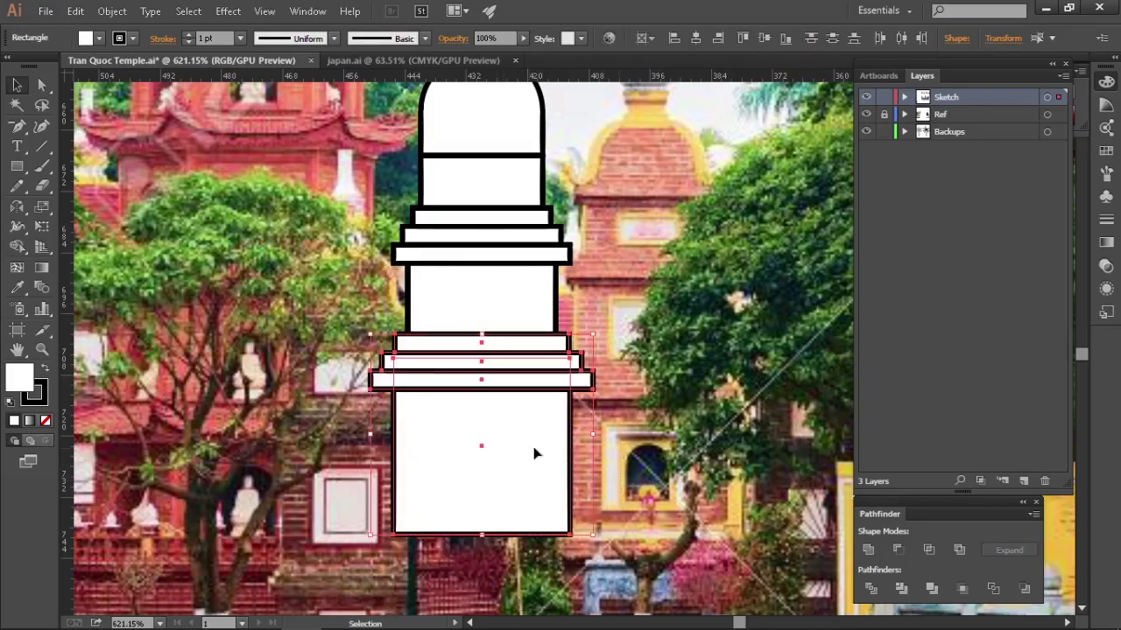
# - Enlarge the first storey slightly so it fills the space between the upper and lower ledge stacks
pyautogui.click(672, 289)
pyautogui.moveTo(673, 288); pyautogui.dragTo(671, 333)
pyautogui.scroll(1, 447, 302)
pyautogui.moveTo(626, 210); pyautogui.dragTo(526, 543)
pyautogui.moveTo(508, 304); pyautogui.dragTo(508, 292)
pyautogui.scroll(2, 523, 263)
pyautogui.moveTo(547, 207); pyautogui.dragTo(547, 219)
pyautogui.click(665, 288)
pyautogui.moveTo(701, 438); pyautogui.dragTo(547, 260)
# - Widen the band beneath the dome evenly about the tower's centre
pyautogui.moveTo(635, 274); pyautogui.dragTo(589, 280)
pyautogui.moveTo(503, 332); pyautogui.dragTo(420, 332)
pyautogui.click(613, 333)
pyautogui.moveTo(630, 372); pyautogui.dragTo(648, 359)
pyautogui.click(600, 350)
pyautogui.rightClick(601, 350)
pyautogui.click(638, 263)
pyautogui.click(637, 263)
# - Resize the dome so its sides line up with the widened band beneath it
pyautogui.moveTo(537, 213); pyautogui.dragTo(596, 242)
pyautogui.scroll(2, 592, 234)
pyautogui.click(631, 251)
pyautogui.moveTo(561, 175); pyautogui.dragTo(561, 252)
pyautogui.click(429, 230)
pyautogui.moveTo(446, 229); pyautogui.dragTo(440, 230)
pyautogui.moveTo(556, 131); pyautogui.dragTo(530, 217)
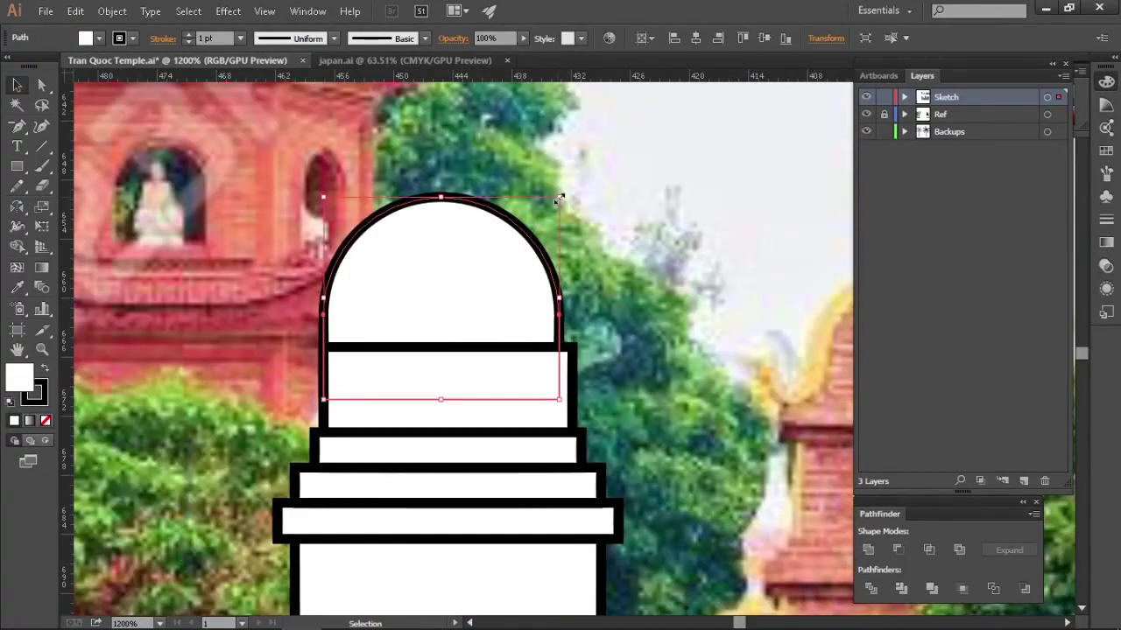
pyautogui.click(625, 216)
pyautogui.scroll(1, 625, 216)
pyautogui.moveTo(579, 188); pyautogui.dragTo(598, 155)
pyautogui.click(632, 188)
pyautogui.moveTo(604, 188); pyautogui.dragTo(490, 219)
pyautogui.moveTo(490, 219); pyautogui.dragTo(560, 297)
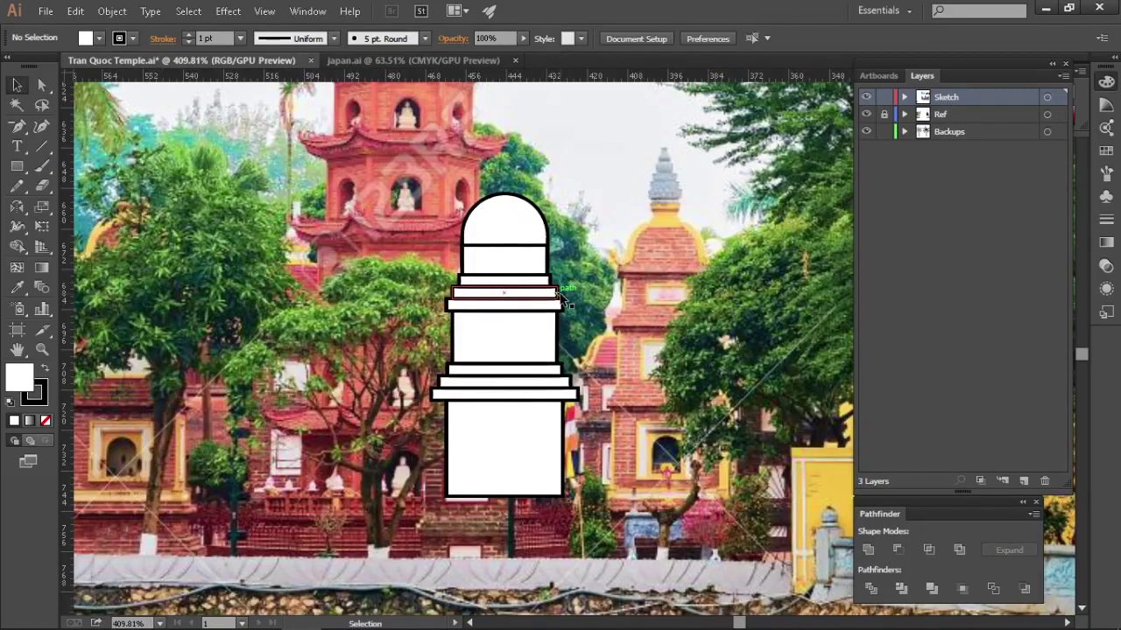
# - Draw a narrow upright rectangle as the neck above the centre of the dome
pyautogui.scroll(3, 562, 300)
pyautogui.moveTo(526, 381); pyautogui.dragTo(526, 381)
pyautogui.click(665, 383)
pyautogui.moveTo(665, 384); pyautogui.dragTo(492, 270)
pyautogui.moveTo(533, 152); pyautogui.dragTo(457, 205)
pyautogui.click(620, 350)
pyautogui.moveTo(620, 350)
pyautogui.mouseDown()
pyautogui.moveTo(560, 337)
pyautogui.moveTo(608, 300)
pyautogui.moveTo(603, 355)
pyautogui.mouseUp()
pyautogui.press('m')
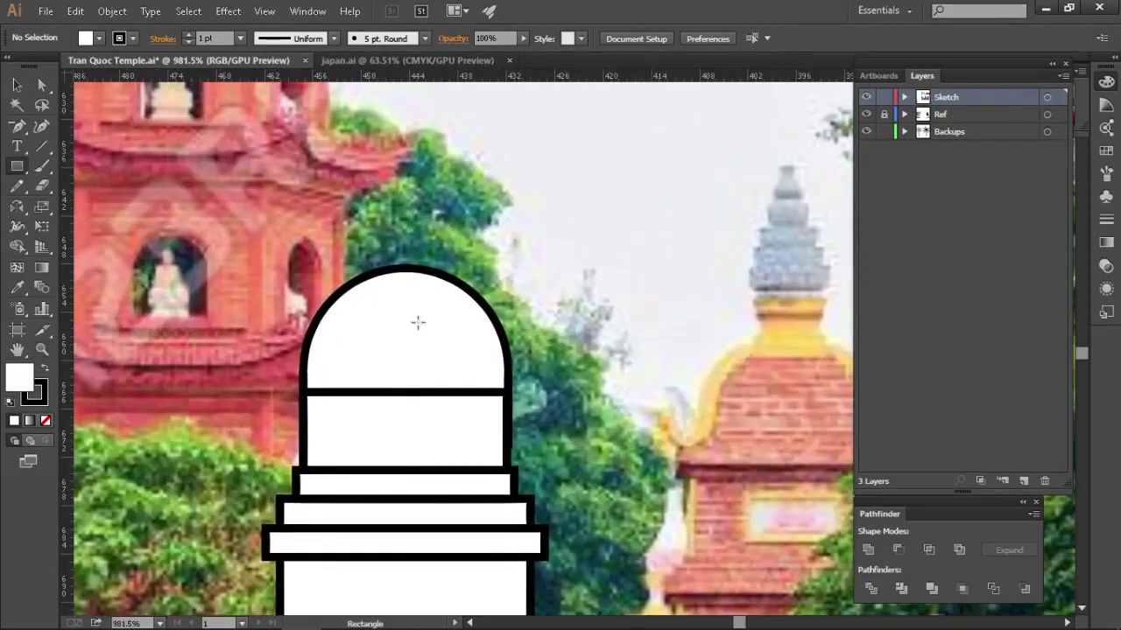
pyautogui.moveTo(367, 273); pyautogui.dragTo(372, 272)
pyautogui.click(560, 254)
pyautogui.moveTo(560, 254); pyautogui.dragTo(569, 283)
pyautogui.moveTo(436, 284); pyautogui.dragTo(428, 284)
pyautogui.click(543, 290)
pyautogui.moveTo(541, 289)
pyautogui.mouseDown()
pyautogui.moveTo(533, 282)
pyautogui.moveTo(561, 280)
pyautogui.mouseUp()
pyautogui.moveTo(417, 232); pyautogui.dragTo(416, 203)
pyautogui.hotkey('ctrl', 'z')
# - Centre the neck on the dome and place it behind the dome's curved top
pyautogui.moveTo(570, 297); pyautogui.dragTo(496, 273)
pyautogui.moveTo(495, 270); pyautogui.dragTo(419, 375)
pyautogui.moveTo(420, 375); pyautogui.dragTo(443, 372)
pyautogui.click(16, 170)
pyautogui.moveTo(621, 383); pyautogui.dragTo(488, 350)
pyautogui.keyDown('ctrl'); pyautogui.click(613, 368); pyautogui.keyUp('ctrl')
pyautogui.keyDown('ctrl'); pyautogui.keyDown('alt'); pyautogui.click(286, 302); pyautogui.keyUp('alt'); pyautogui.keyUp('ctrl')
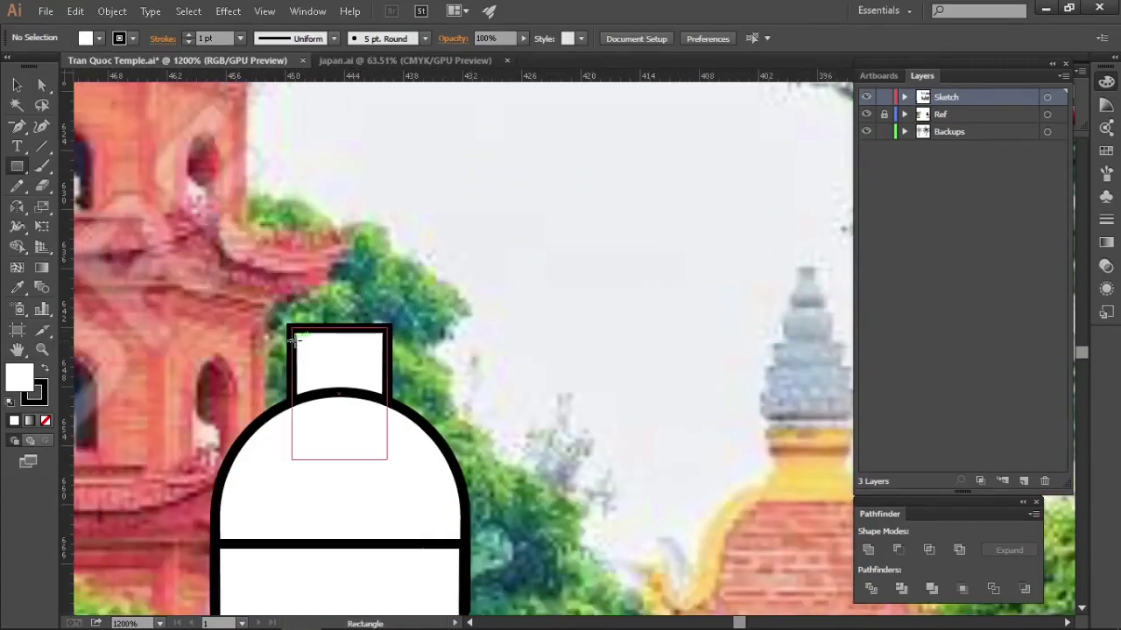
# - Draw a thin rectangular cap across the neck's top and widen it beyond the neck on both sides
pyautogui.moveTo(387, 297); pyautogui.dragTo(388, 298)
pyautogui.keyDown('ctrl'); pyautogui.click(386, 307); pyautogui.keyUp('ctrl')
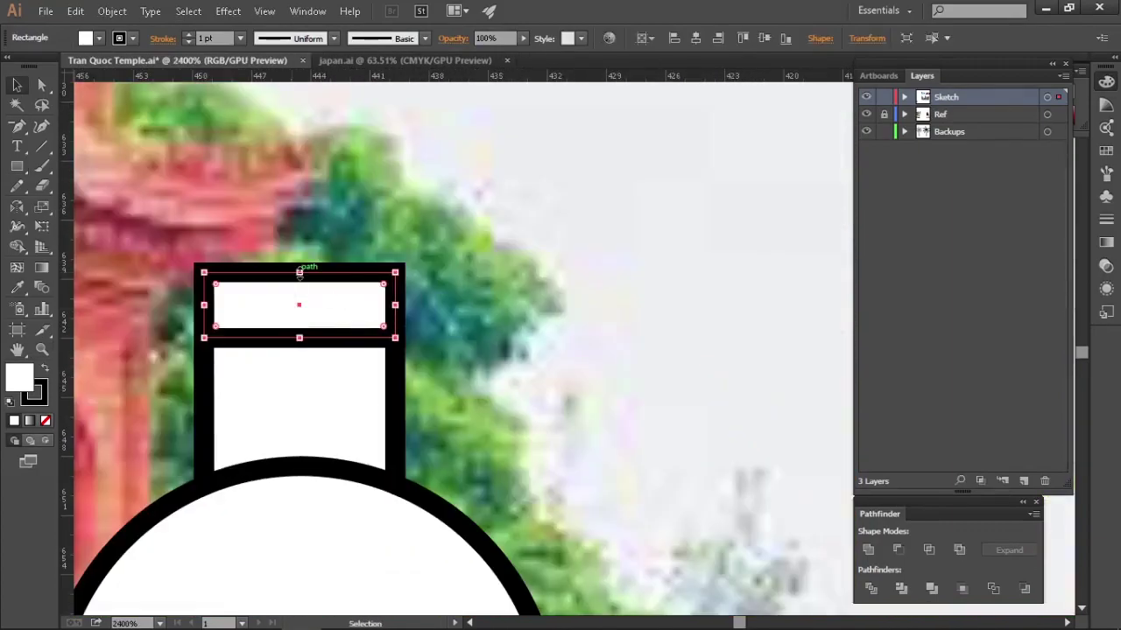
pyautogui.click(463, 330)
pyautogui.moveTo(463, 329); pyautogui.dragTo(436, 308)
pyautogui.moveTo(438, 289); pyautogui.dragTo(499, 313)
pyautogui.moveTo(421, 317); pyautogui.dragTo(453, 371)
pyautogui.keyDown('ctrl'); pyautogui.click(437, 355); pyautogui.keyUp('ctrl')
pyautogui.moveTo(453, 369); pyautogui.dragTo(453, 311)
# - Adjust the cap's proportions and round its two lower corners
pyautogui.keyDown('ctrl'); pyautogui.keyDown('alt'); pyautogui.click(455, 315); pyautogui.keyUp('alt'); pyautogui.keyUp('ctrl')
pyautogui.moveTo(604, 380); pyautogui.dragTo(513, 376)
pyautogui.hotkey('ctrl', 'z')
pyautogui.keyDown('ctrl'); pyautogui.click(377, 350); pyautogui.keyUp('ctrl')
pyautogui.moveTo(428, 324); pyautogui.dragTo(428, 327)
pyautogui.click(514, 357)
pyautogui.moveTo(513, 357); pyautogui.dragTo(467, 322)
pyautogui.click(429, 331)
pyautogui.keyDown('ctrl'); pyautogui.click(427, 330); pyautogui.keyUp('ctrl')
pyautogui.click(518, 338)
pyautogui.scroll(-1, 561, 388)
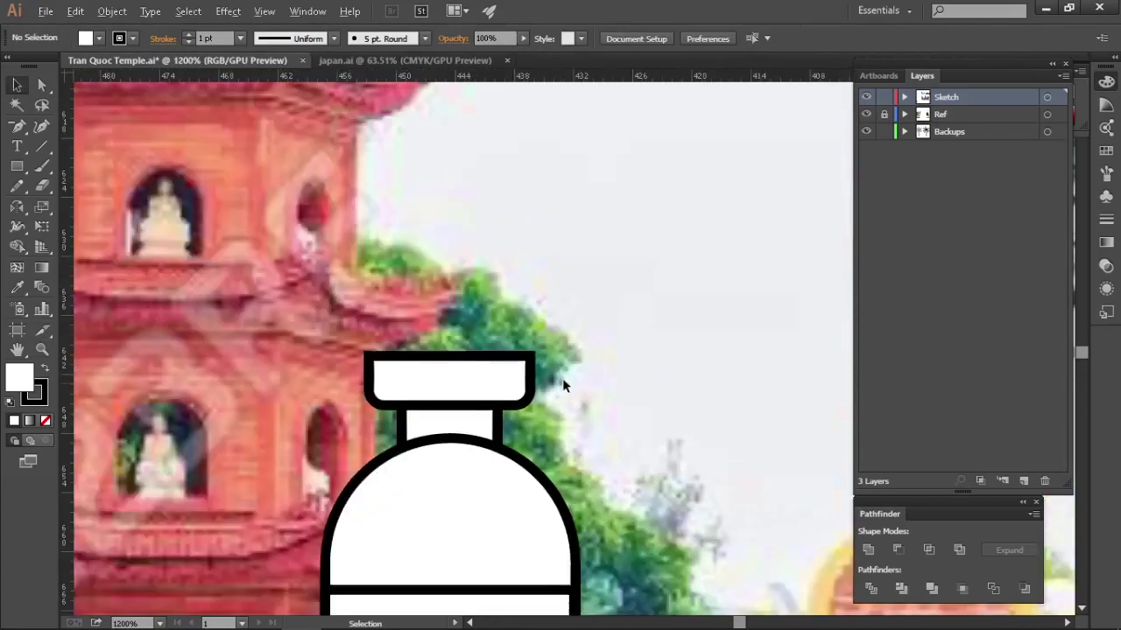
# - Copy the rounded cap straight up and narrow the copy about its centre to about 10.8 px wide
pyautogui.moveTo(478, 380); pyautogui.dragTo(477, 228)
pyautogui.scroll(-2, 577, 385)
pyautogui.scroll(2, 623, 380)
pyautogui.moveTo(520, 355); pyautogui.dragTo(453, 358)
pyautogui.scroll(1, 403, 267)
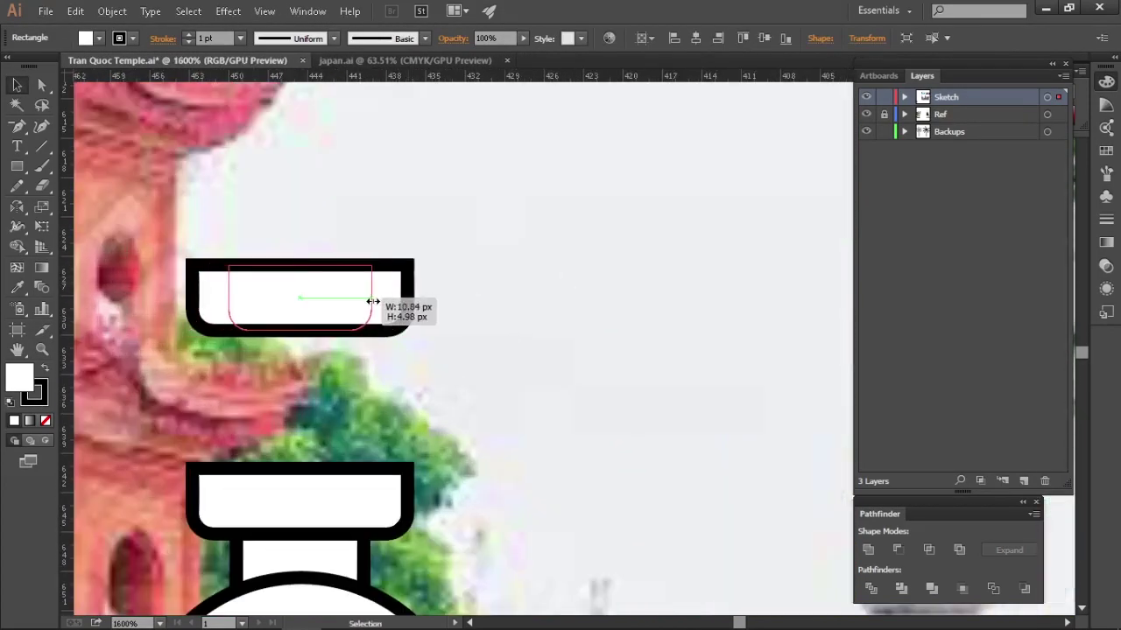
pyautogui.moveTo(373, 301); pyautogui.dragTo(372, 301)
pyautogui.click(425, 334)
# - Narrow the raised cap copy slightly more around its centre
pyautogui.scroll(-1, 323, 365)
pyautogui.scroll(1, 323, 365)
pyautogui.moveTo(450, 348); pyautogui.dragTo(648, 373)
pyautogui.click(473, 294)
pyautogui.moveTo(514, 269); pyautogui.dragTo(505, 269)
pyautogui.click(569, 350)
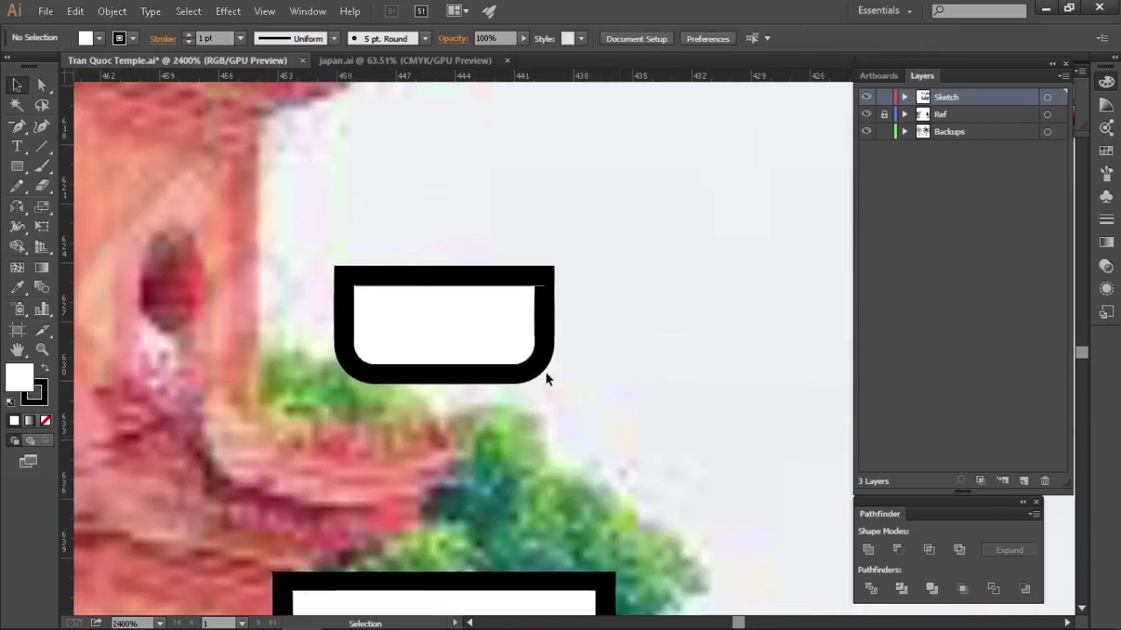
# - Try a blend between the wide cap and its narrower copy with Specified Steps spacing set to 2
pyautogui.scroll(-3, 610, 434)
pyautogui.scroll(1, 557, 399)
pyautogui.click(375, 290)
pyautogui.click(112, 10)
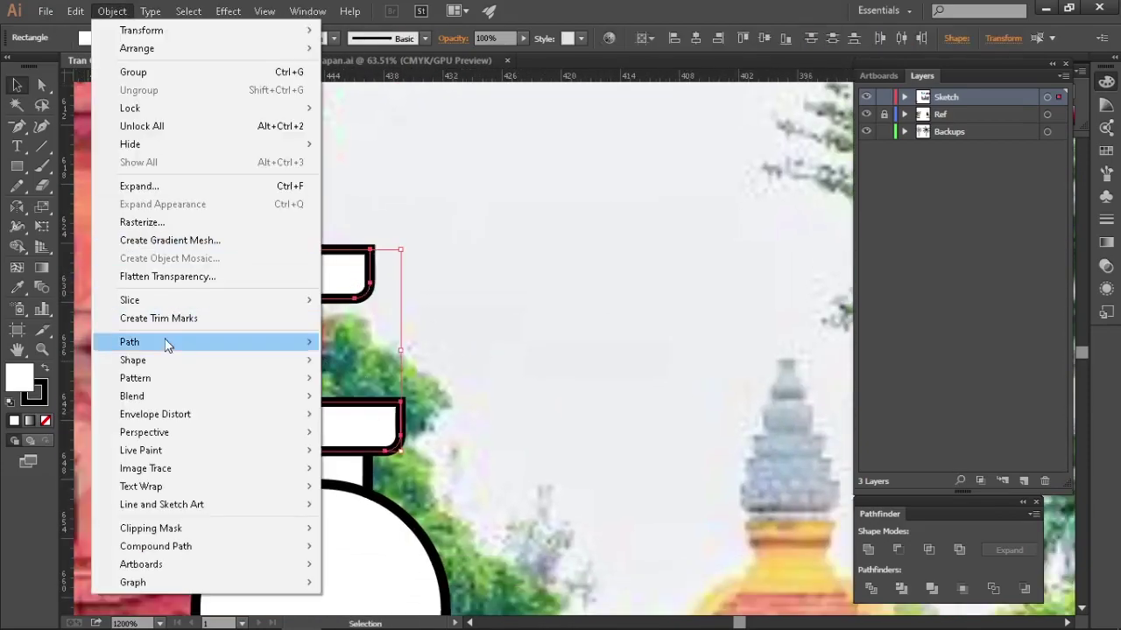
pyautogui.click(379, 438)
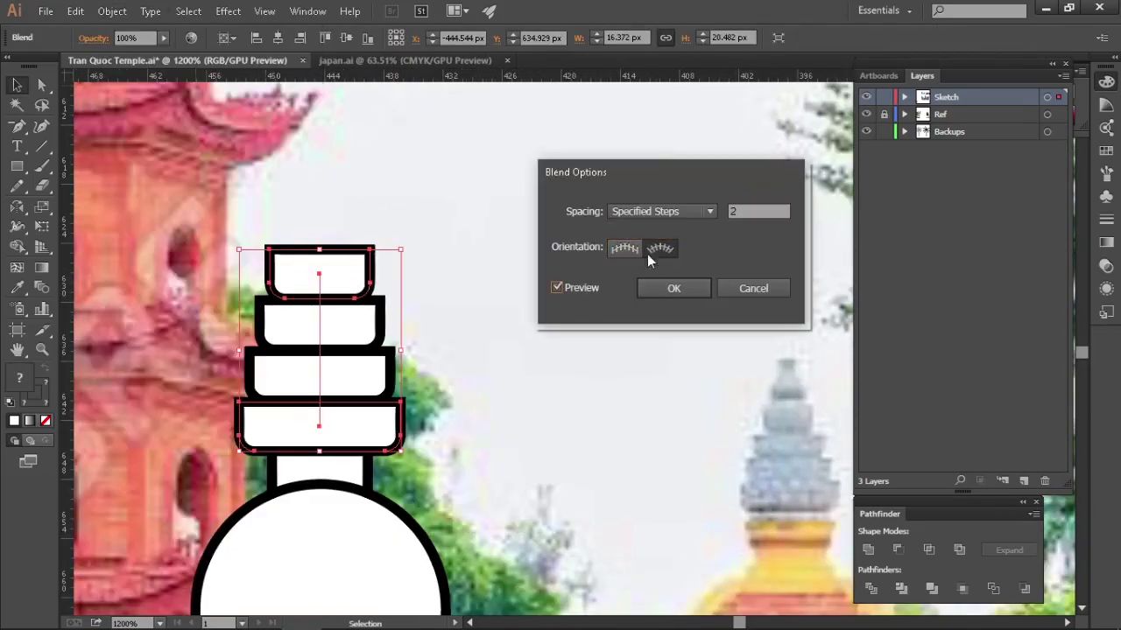
pyautogui.click(694, 295)
# - Replace the blend with a single intermediate cap, narrowed to sit flush on the wide lower cap
pyautogui.click(558, 298)
pyautogui.hscroll(-1, 558, 298)
pyautogui.moveTo(611, 387); pyautogui.dragTo(535, 383)
pyautogui.moveTo(590, 383); pyautogui.dragTo(446, 227)
pyautogui.moveTo(446, 328); pyautogui.dragTo(514, 327)
pyautogui.hotkey('ctrl', 'z')
pyautogui.hotkey('ctrl', 'z')
pyautogui.moveTo(389, 337); pyautogui.dragTo(372, 337)
pyautogui.moveTo(438, 289); pyautogui.dragTo(552, 285)
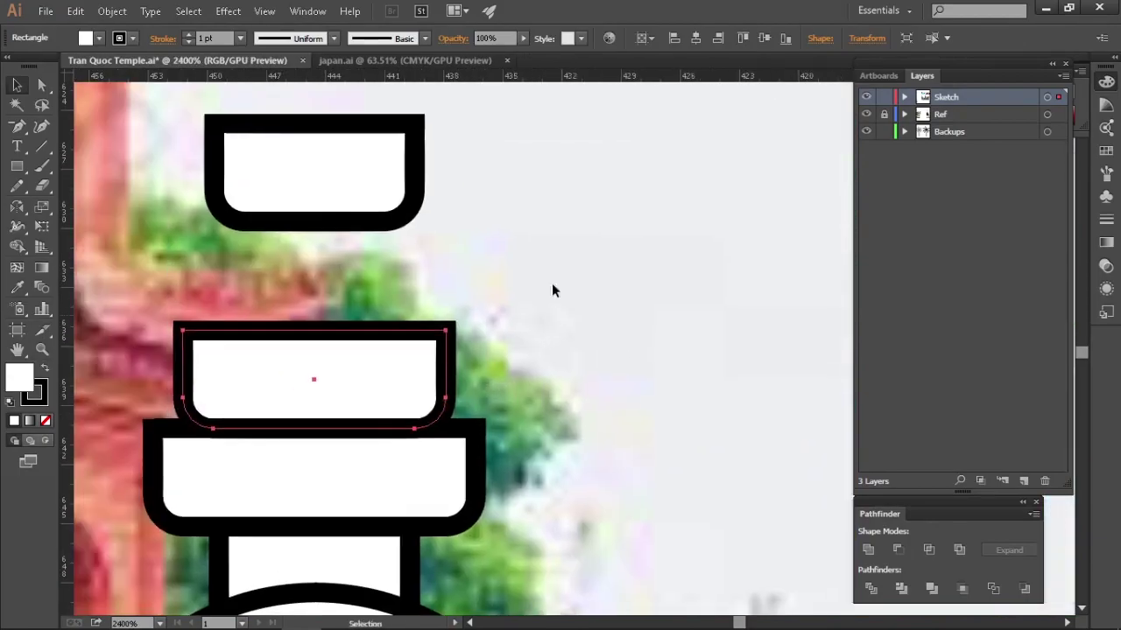
# - Lower the narrowest cap onto the intermediate cap to complete the three-tier stack
pyautogui.moveTo(315, 170); pyautogui.dragTo(315, 281)
pyautogui.moveTo(527, 299); pyautogui.dragTo(397, 342)
pyautogui.click(534, 333)
pyautogui.moveTo(359, 302); pyautogui.dragTo(407, 298)
pyautogui.scroll(-5, 406, 298)
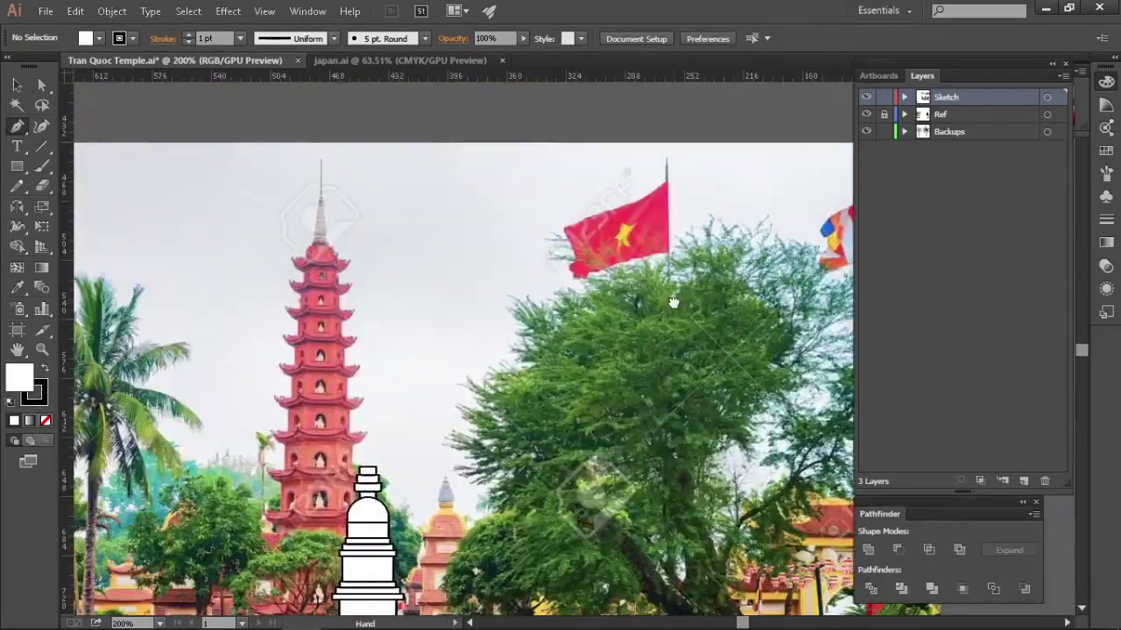
# - Locate the pointed bulbs on the fence posts as a source for the tower's finial
pyautogui.press('p')
pyautogui.scroll(3, 438, 508)
pyautogui.scroll(2, 438, 507)
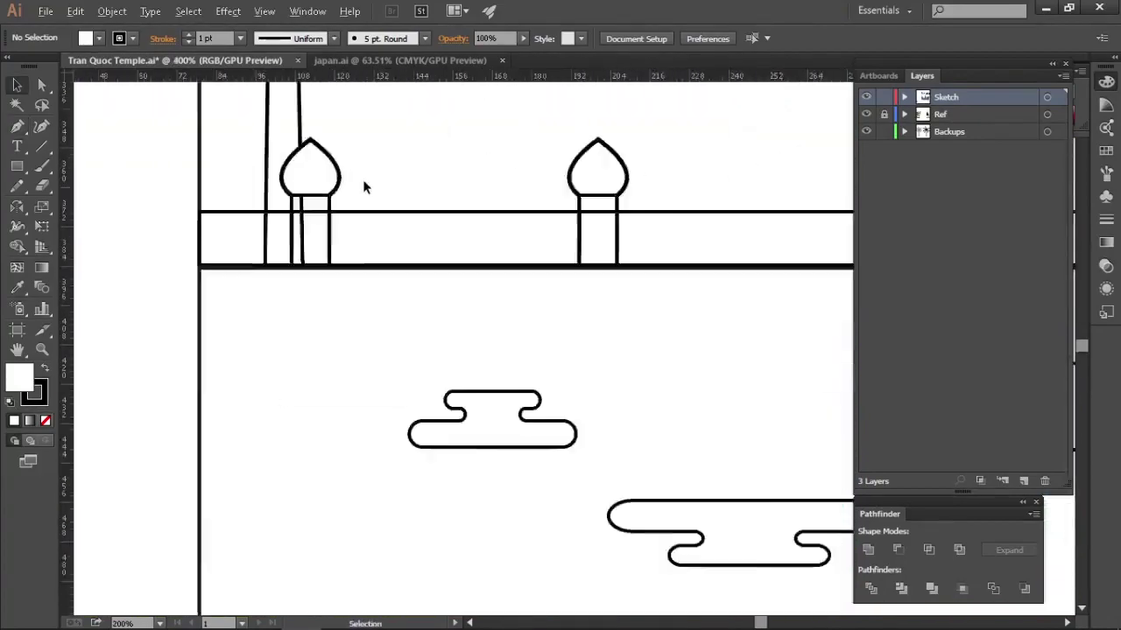
pyautogui.scroll(2, 363, 179)
pyautogui.doubleClick(328, 179)
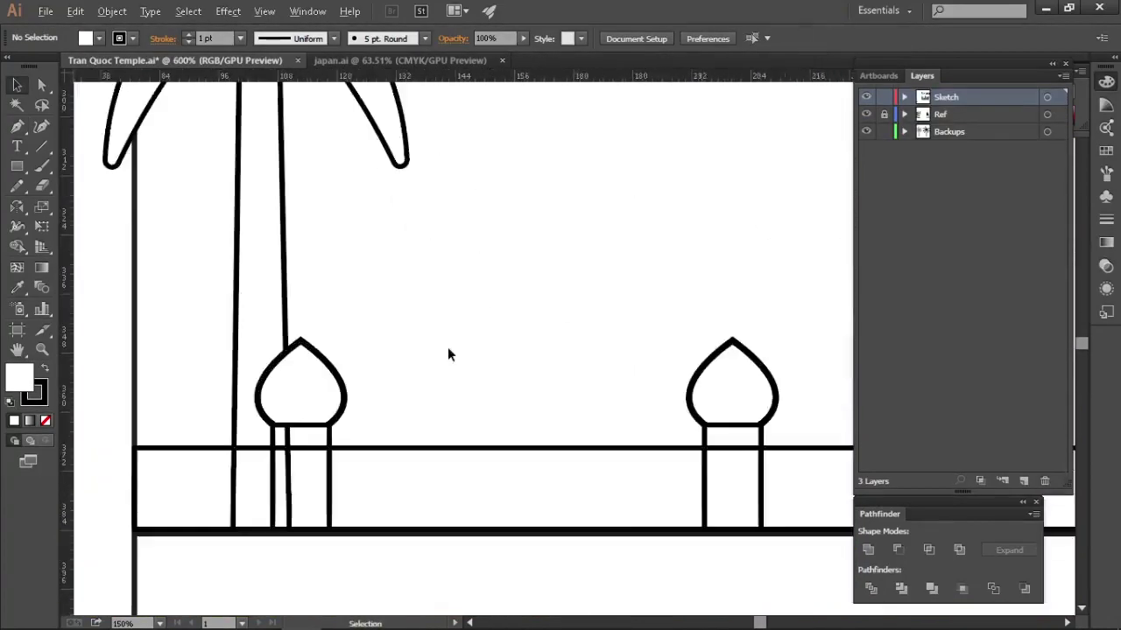
pyautogui.scroll(2, 450, 353)
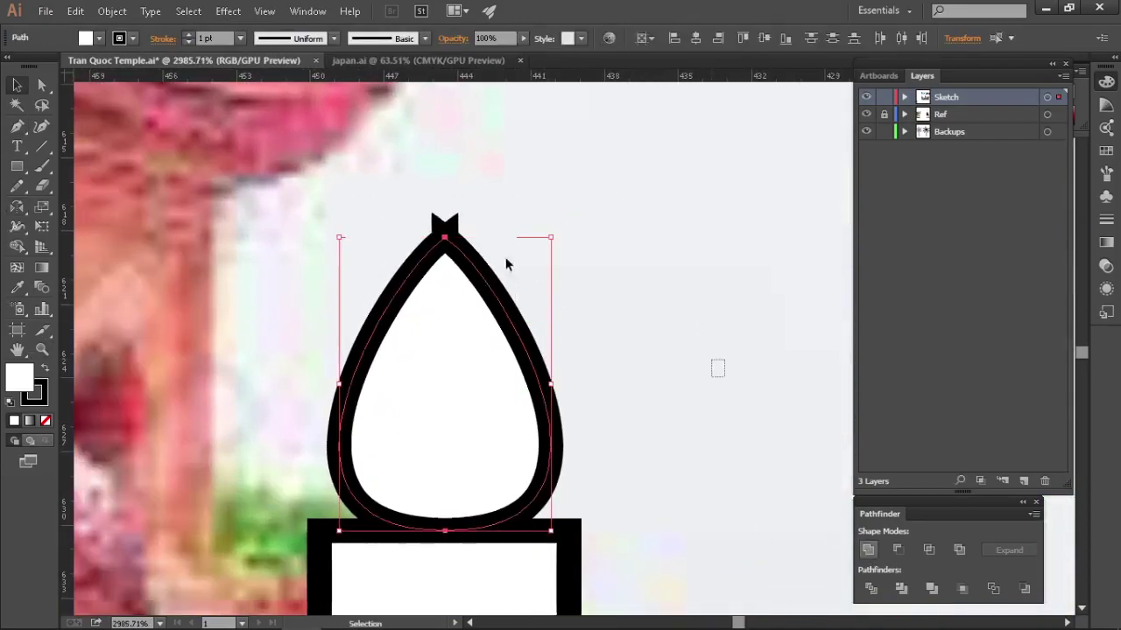
# - Clean up the anchor points at the tip of the teardrop finial above the caps
pyautogui.press('+')
pyautogui.scroll(10, 453, 235)
pyautogui.press('-')
# - Position the curved, upturned eave across the dome's base in place of the two copied ledges
pyautogui.click(363, 330)
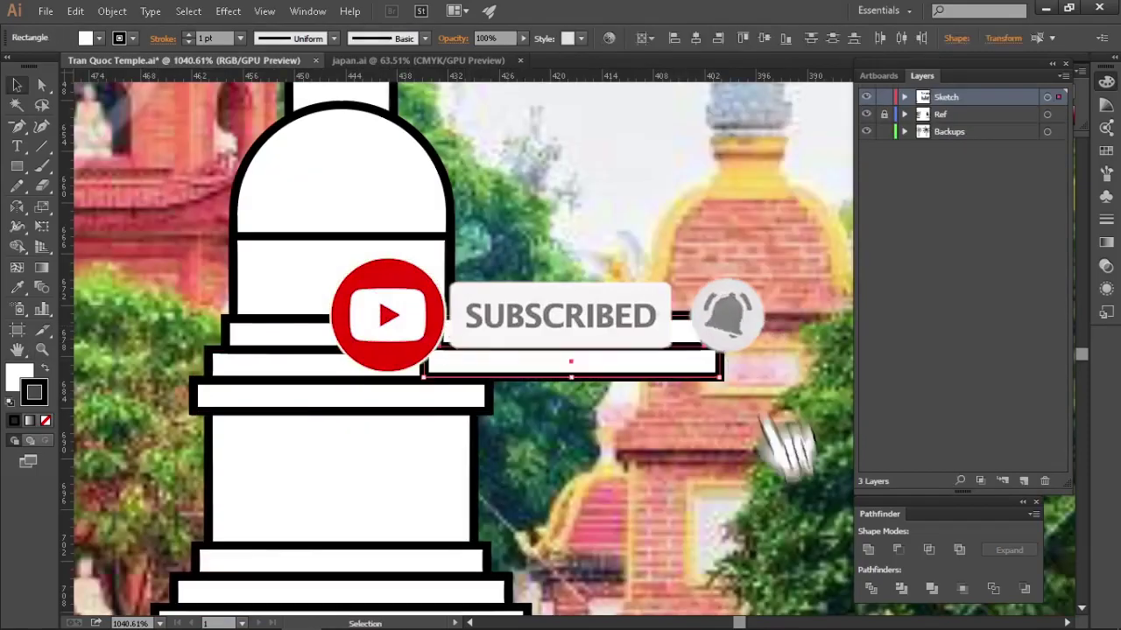
pyautogui.moveTo(237, 231)
pyautogui.mouseDown()
pyautogui.moveTo(470, 206)
pyautogui.moveTo(470, 180)
pyautogui.mouseUp()
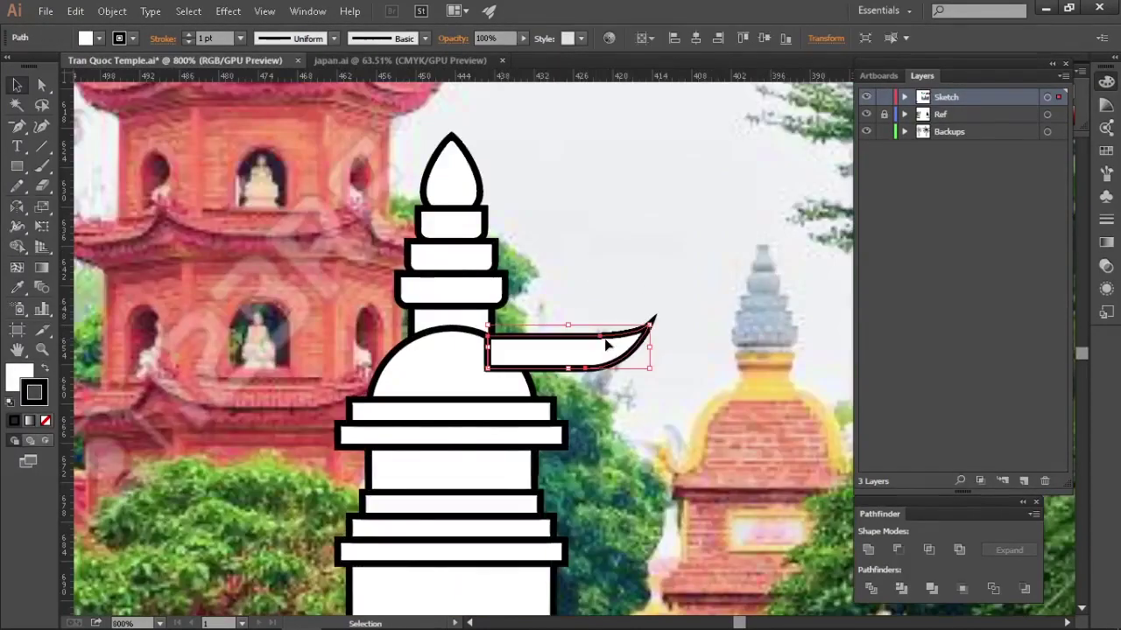
pyautogui.moveTo(608, 347); pyautogui.dragTo(608, 412)
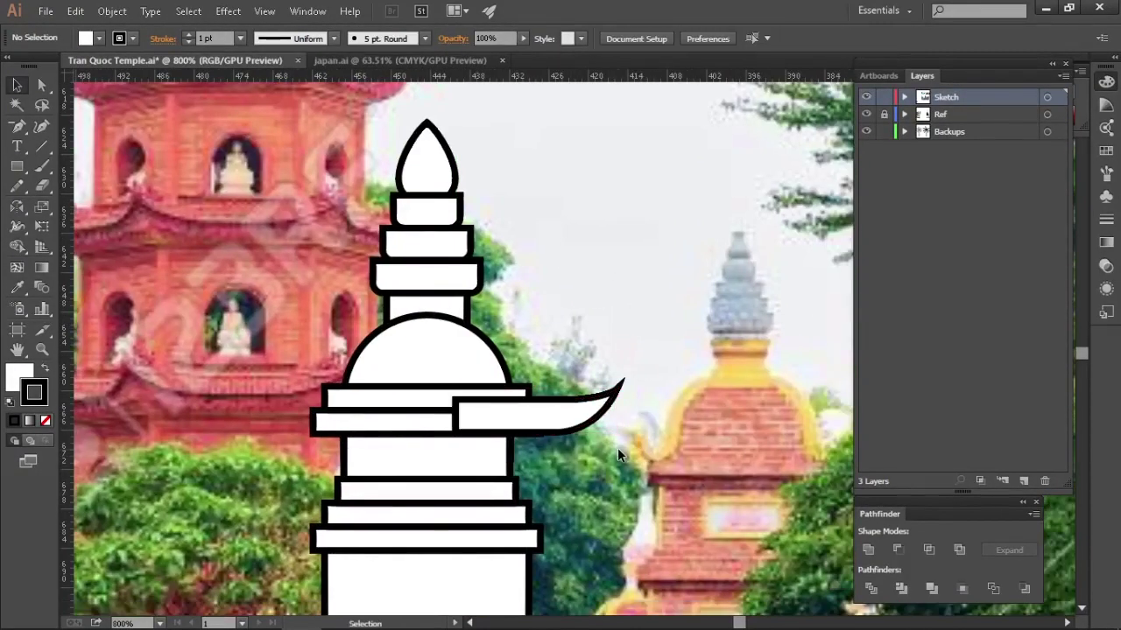
pyautogui.moveTo(539, 393); pyautogui.dragTo(495, 393)
pyautogui.keyDown('shift'); pyautogui.click(366, 379); pyautogui.keyUp('shift')
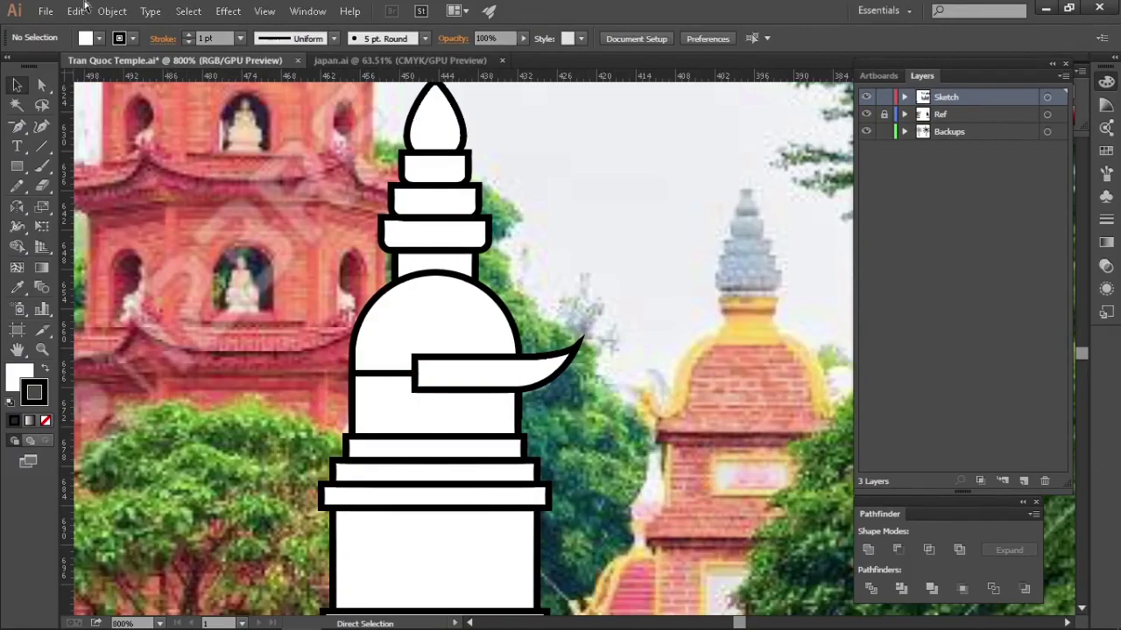
# - Open the keyboard shortcut settings and search the menu commands for "delete"
pyautogui.click(96, 13)
pyautogui.click(142, 481)
pyautogui.write('de')
pyautogui.press('BackSpace')
pyautogui.press('BackSpace')
pyautogui.click(438, 136)
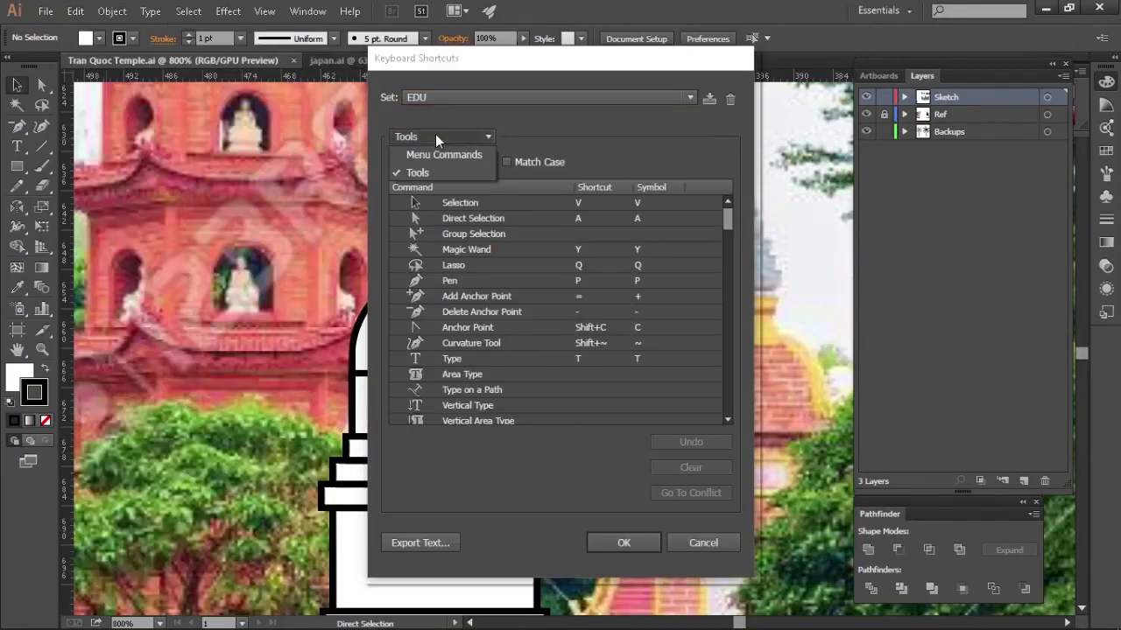
pyautogui.click(450, 152)
pyautogui.write('delete')
pyautogui.click(488, 163)
# - Assign D as the shortcut for the Delete Anchor Point tool and accept the conflict with the Default tool
pyautogui.click(447, 137)
pyautogui.click(442, 123)
pyautogui.click(445, 163)
pyautogui.write('delete')
pyautogui.click(605, 204)
pyautogui.press('d')
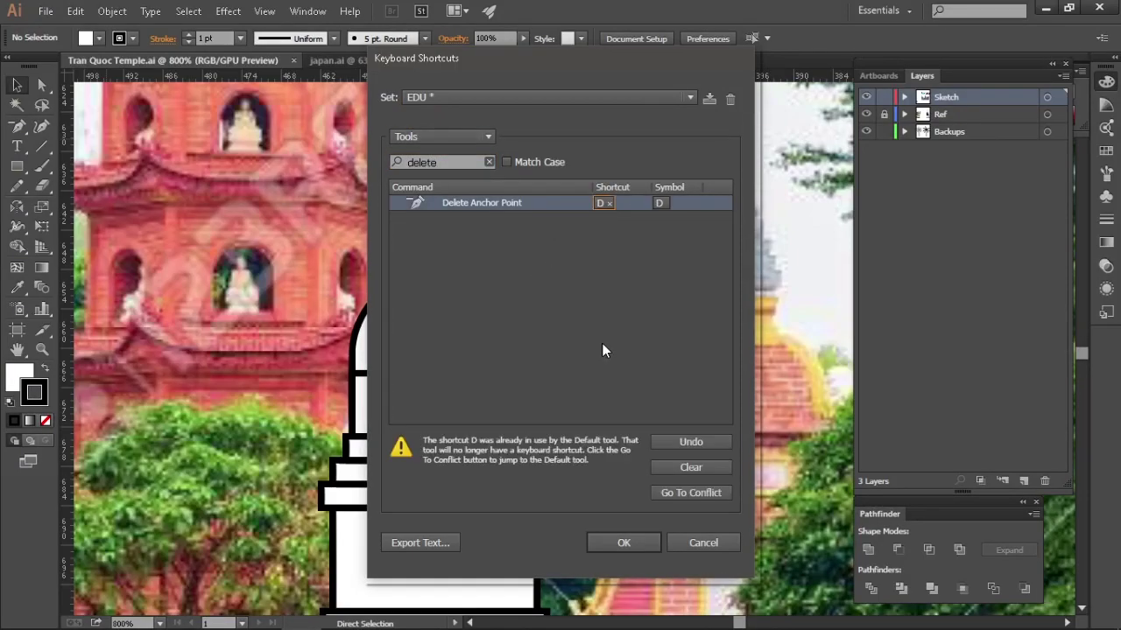
pyautogui.click(707, 494)
pyautogui.click(642, 546)
pyautogui.click(660, 344)
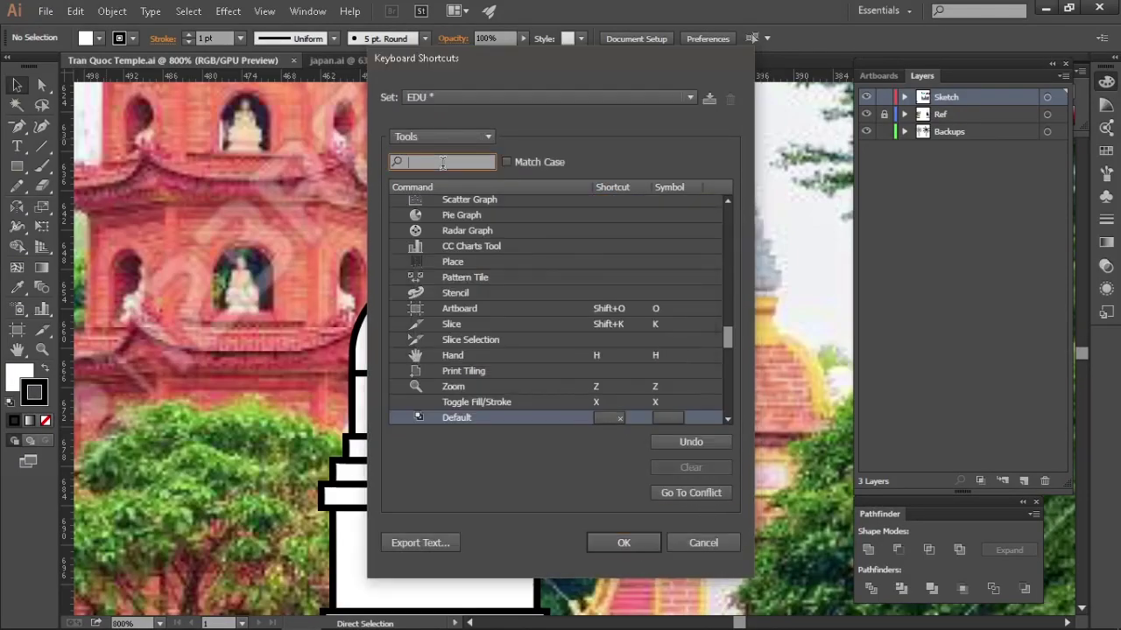
pyautogui.click(622, 543)
# - Try to clear the Delete Anchor Point shortcut and assign D to the Delete All slice command
pyautogui.click(112, 11)
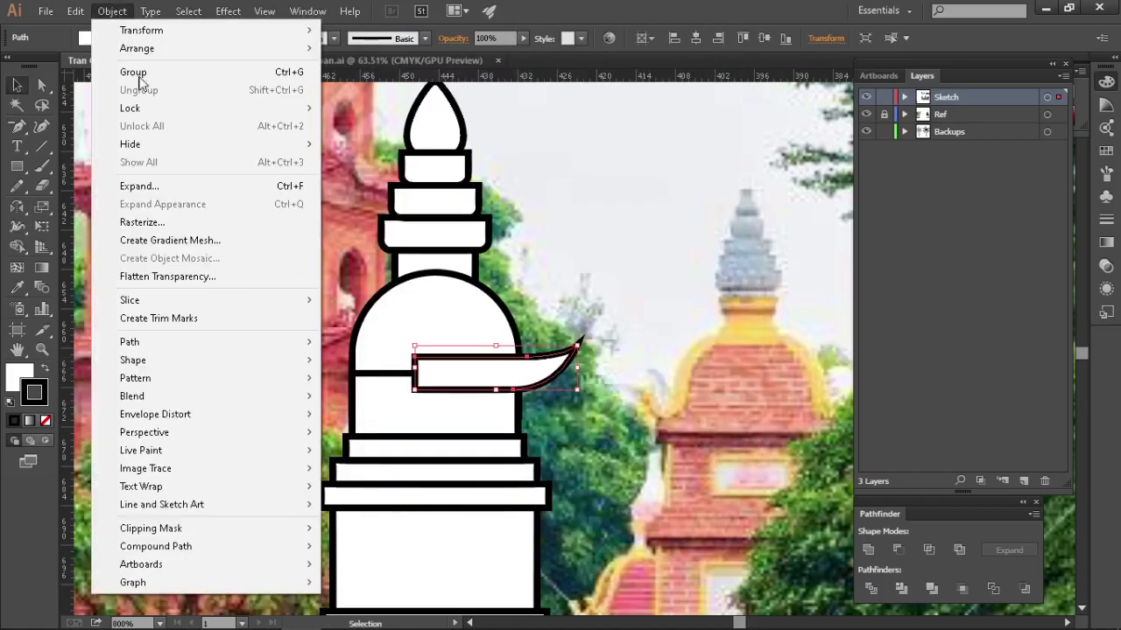
pyautogui.click(143, 482)
pyautogui.click(448, 161)
pyautogui.write('delete')
pyautogui.click(582, 203)
pyautogui.press('BackSpace')
pyautogui.click(454, 138)
pyautogui.click(451, 155)
pyautogui.press('d')
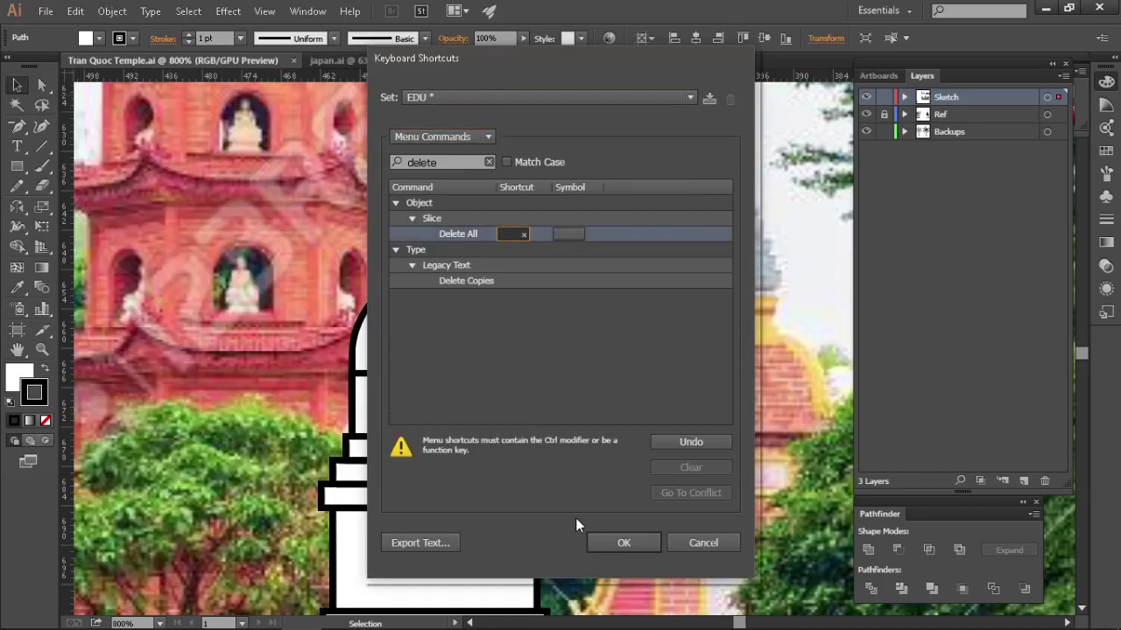
pyautogui.click(710, 543)
# - Fit the curved eave across the dome's base and mirror a copy of it to the opposite side
pyautogui.click(565, 400)
pyautogui.moveTo(588, 398); pyautogui.dragTo(637, 410)
pyautogui.scroll(1, 560, 360)
pyautogui.click(560, 360)
pyautogui.click(632, 420)
pyautogui.click(600, 373)
pyautogui.moveTo(571, 352); pyautogui.dragTo(576, 379)
pyautogui.click(644, 425)
pyautogui.moveTo(643, 399); pyautogui.dragTo(659, 400)
pyautogui.click(605, 387)
pyautogui.moveTo(581, 359); pyautogui.dragTo(584, 356)
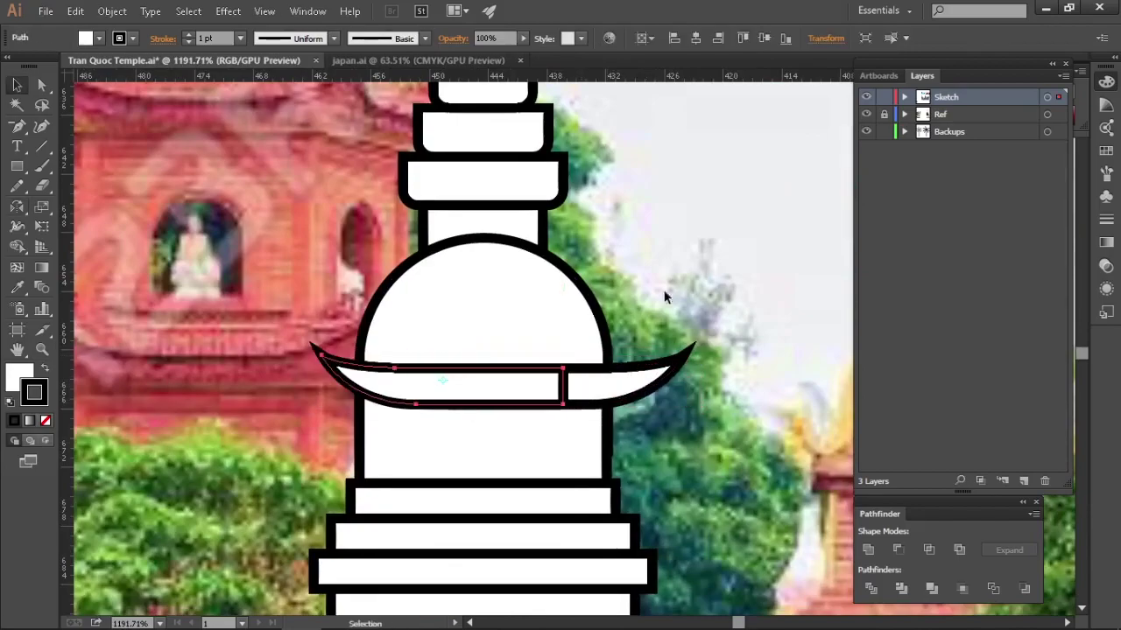
# - Unite the two mirrored halves of the curved eave below the dome into one shape
pyautogui.moveTo(691, 278); pyautogui.dragTo(674, 288)
pyautogui.keyDown('shift'); pyautogui.click(618, 378); pyautogui.keyUp('shift')
pyautogui.click(868, 550)
pyautogui.click(744, 289)
# - Add a copy of the top tier slab directly beneath the tower's curved eave
pyautogui.moveTo(630, 332); pyautogui.dragTo(555, 325)
pyautogui.moveTo(473, 332); pyautogui.dragTo(555, 351)
pyautogui.click(575, 417)
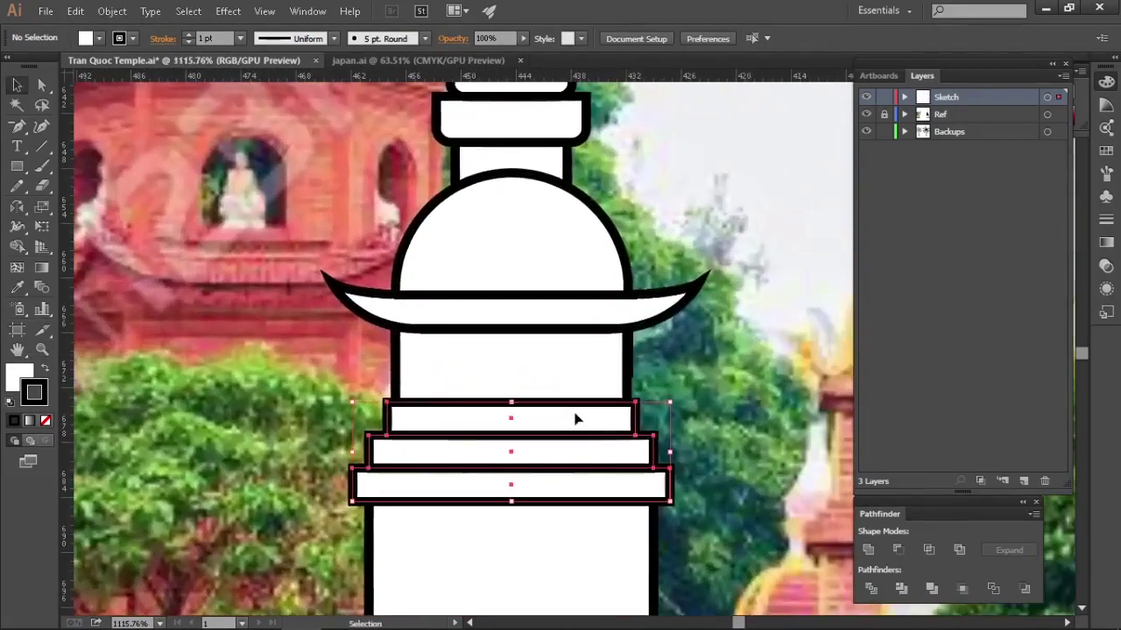
pyautogui.click(577, 419)
pyautogui.moveTo(761, 365); pyautogui.dragTo(745, 394)
pyautogui.moveTo(613, 337); pyautogui.dragTo(671, 393)
pyautogui.click(683, 368)
pyautogui.click(617, 306)
pyautogui.scroll(1, 726, 401)
pyautogui.click(473, 387)
pyautogui.click(781, 429)
pyautogui.moveTo(490, 342); pyautogui.dragTo(472, 318)
pyautogui.click(473, 332)
# - Raise the eave, dome and spire to make room for the slab above the upper body
pyautogui.moveTo(682, 353); pyautogui.dragTo(691, 432)
pyautogui.moveTo(510, 365); pyautogui.dragTo(510, 347)
pyautogui.click(706, 428)
pyautogui.moveTo(706, 428); pyautogui.dragTo(639, 420)
pyautogui.moveTo(604, 114); pyautogui.dragTo(477, 372)
pyautogui.moveTo(483, 396); pyautogui.dragTo(482, 375)
pyautogui.click(631, 368)
# - Reshape the semicircular dome into a block with rounded upper corners sitting on the eave
pyautogui.moveTo(590, 376); pyautogui.dragTo(527, 306)
pyautogui.click(474, 337)
pyautogui.moveTo(490, 271); pyautogui.dragTo(490, 272)
pyautogui.moveTo(662, 352); pyautogui.dragTo(566, 315)
pyautogui.click(589, 250)
pyautogui.click(569, 347)
pyautogui.moveTo(515, 321); pyautogui.dragTo(562, 347)
pyautogui.moveTo(397, 430); pyautogui.dragTo(442, 343)
pyautogui.moveTo(442, 343); pyautogui.dragTo(453, 364)
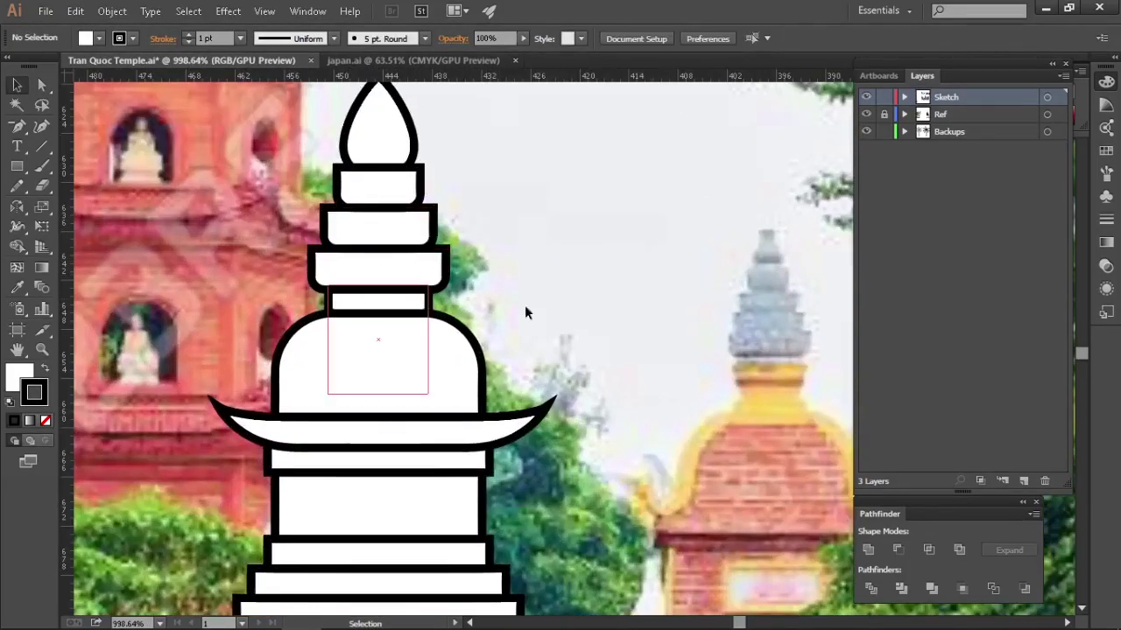
# - Delete the neck rectangle above the dome and lower the spire tiers onto the dome
pyautogui.moveTo(525, 312); pyautogui.dragTo(560, 302)
pyautogui.click(388, 304)
pyautogui.press('Delete')
pyautogui.moveTo(447, 299); pyautogui.dragTo(447, 330)
pyautogui.moveTo(589, 368); pyautogui.dragTo(613, 367)
# - Copy an arched window from the large pagoda's lowest storey and centre it in the small tower's bottom section
pyautogui.click(493, 408)
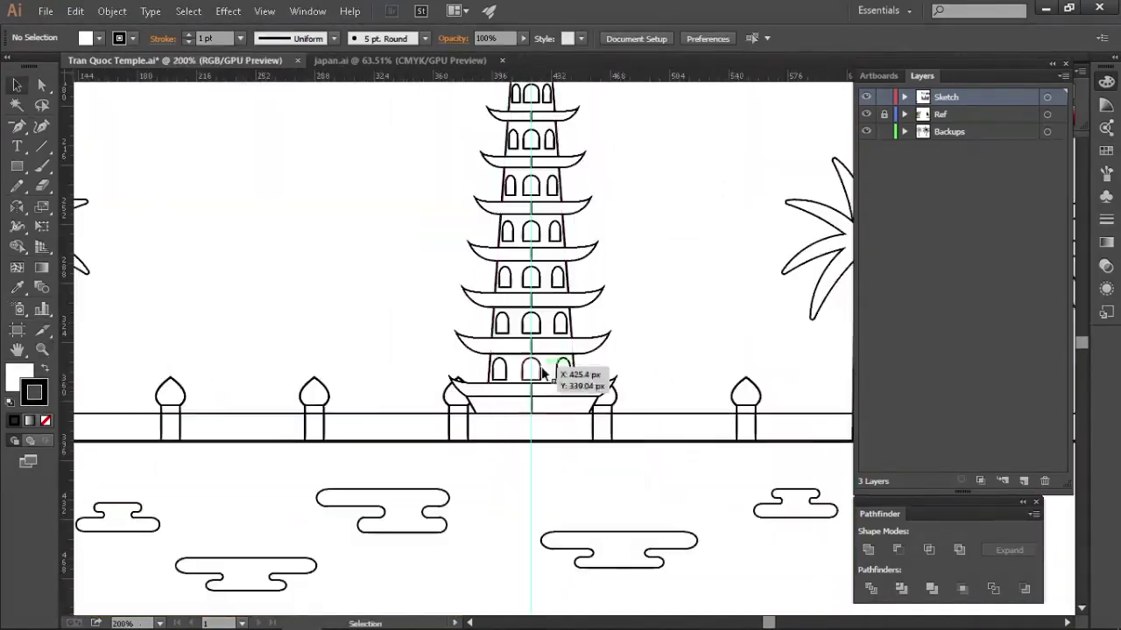
pyautogui.click(543, 374)
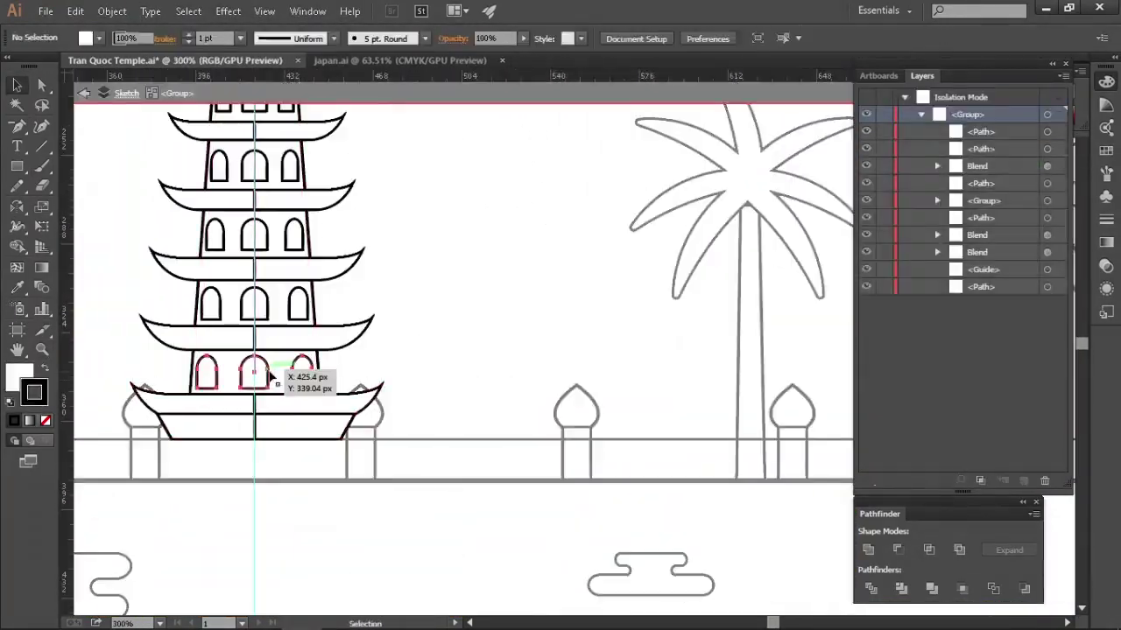
pyautogui.doubleClick(270, 377)
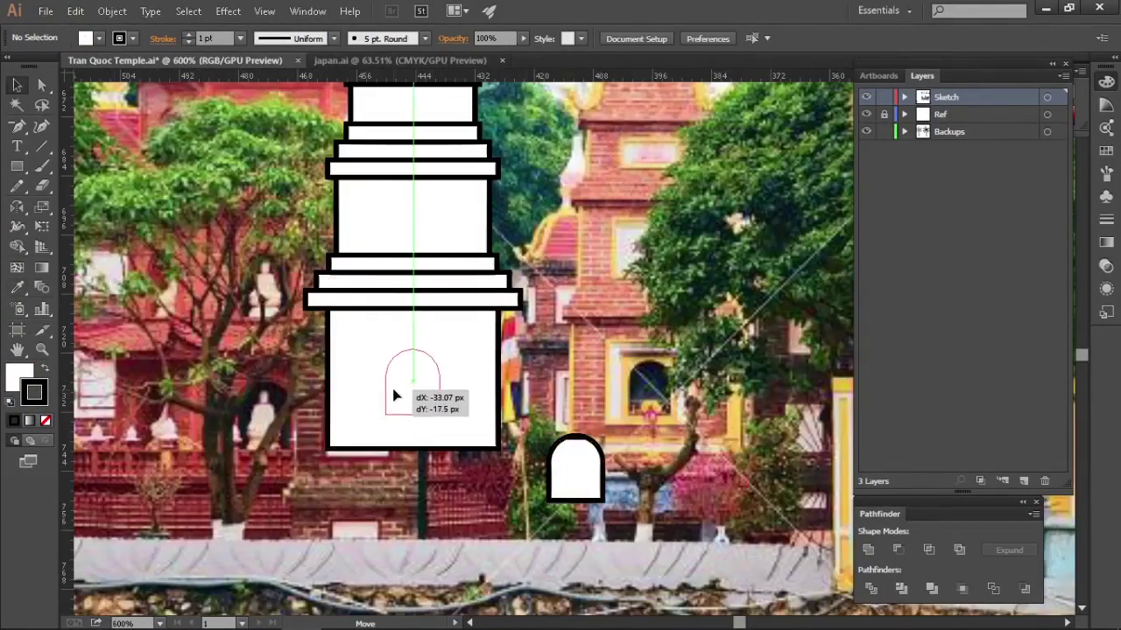
pyautogui.moveTo(394, 396); pyautogui.dragTo(394, 399)
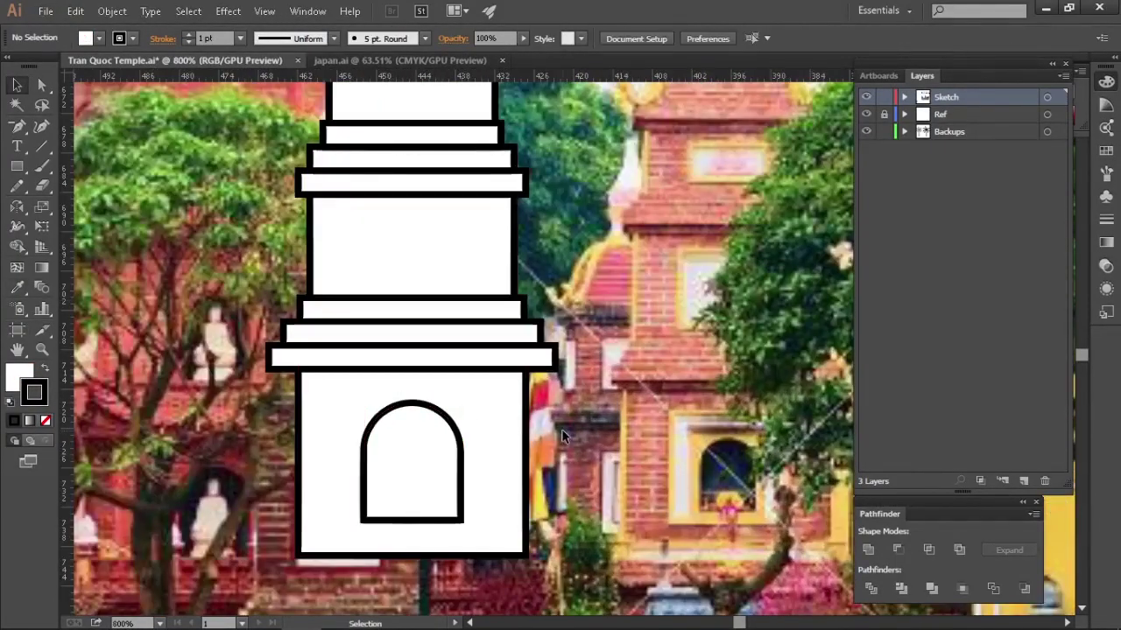
# - Scale the arched window down within the tower's bottom section
pyautogui.click(664, 291)
pyautogui.scroll(-1, 665, 291)
pyautogui.moveTo(665, 290); pyautogui.dragTo(600, 281)
pyautogui.scroll(2, 455, 408)
pyautogui.click(457, 408)
pyautogui.moveTo(463, 336); pyautogui.dragTo(464, 350)
# - Duplicate the bottom section's rectangle in place and scale it into an inset frame around the arched window
pyautogui.click(511, 328)
pyautogui.hotkey('ctrl', 'c')
pyautogui.hotkey('ctrl', 'f')
pyautogui.hotkey('ctrl', 'shift', ']')
pyautogui.moveTo(561, 224); pyautogui.dragTo(462, 366)
pyautogui.click(715, 431)
pyautogui.moveTo(716, 431); pyautogui.dragTo(580, 417)
# - Duplicate the inset frame up into the tower's middle section and shorten it to fit
pyautogui.moveTo(425, 457); pyautogui.dragTo(704, 211)
pyautogui.moveTo(445, 424); pyautogui.dragTo(444, 156)
pyautogui.moveTo(643, 118); pyautogui.dragTo(619, 317)
pyautogui.moveTo(338, 471); pyautogui.dragTo(338, 370)
pyautogui.moveTo(563, 256); pyautogui.dragTo(597, 403)
# - Resize and centre another copy of the frame inside the tower's upper section below the eave
pyautogui.moveTo(418, 468); pyautogui.dragTo(460, 325)
pyautogui.hotkey('ctrl', 'z')
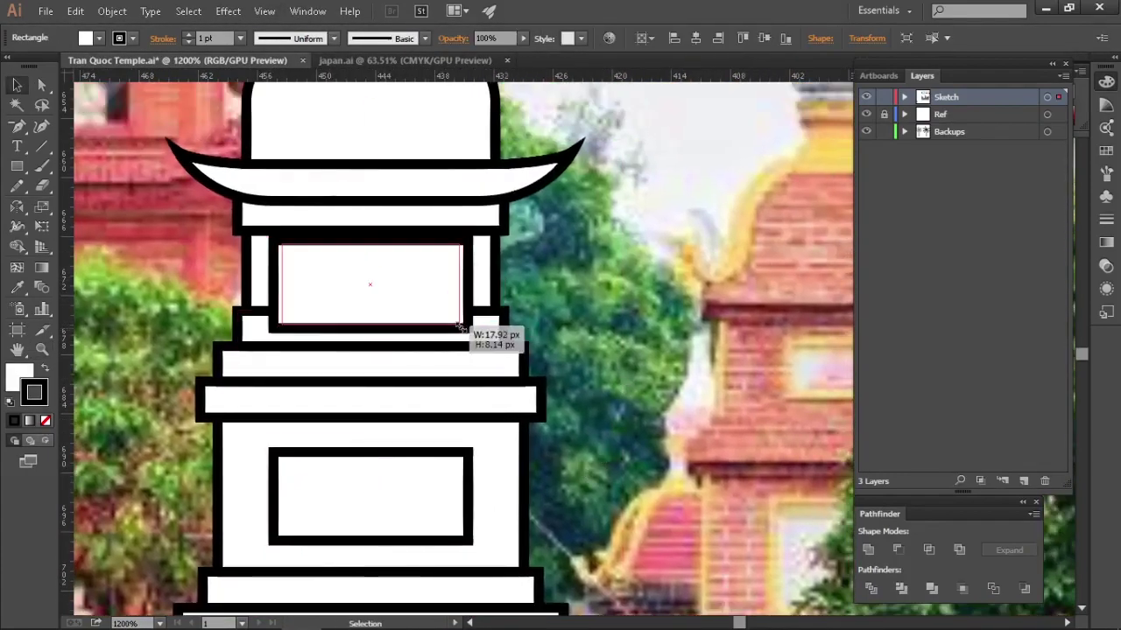
pyautogui.scroll(1, 374, 297)
pyautogui.moveTo(371, 336); pyautogui.dragTo(376, 320)
pyautogui.scroll(1, 376, 280)
pyautogui.moveTo(375, 276); pyautogui.dragTo(366, 296)
pyautogui.click(700, 416)
pyautogui.moveTo(661, 438); pyautogui.dragTo(447, 248)
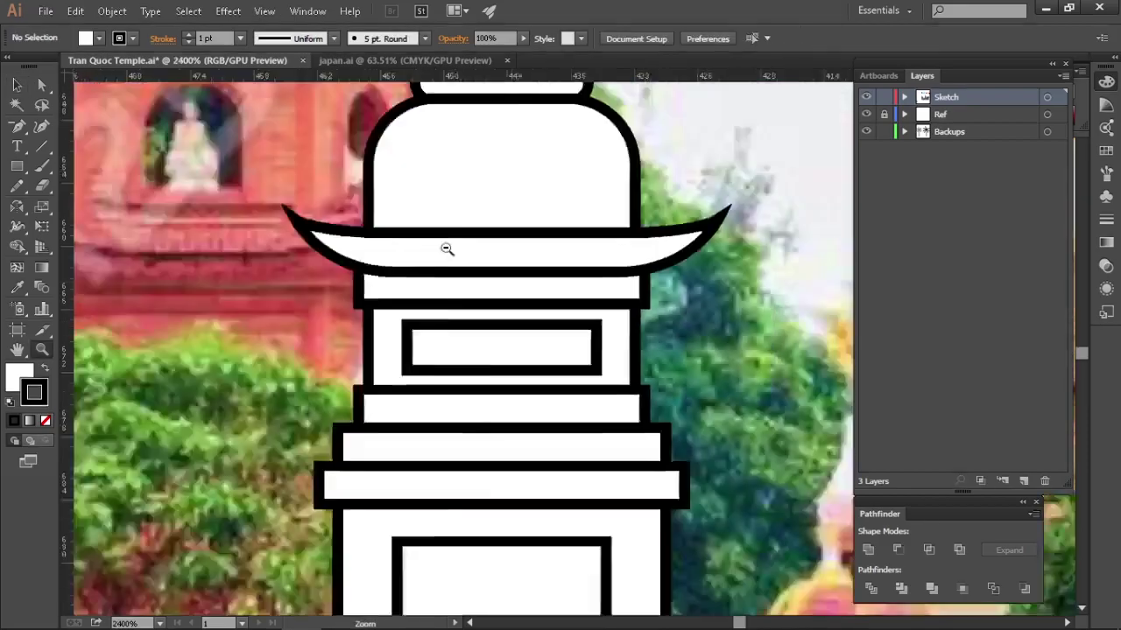
pyautogui.moveTo(647, 372); pyautogui.dragTo(418, 298)
pyautogui.moveTo(604, 372); pyautogui.dragTo(513, 394)
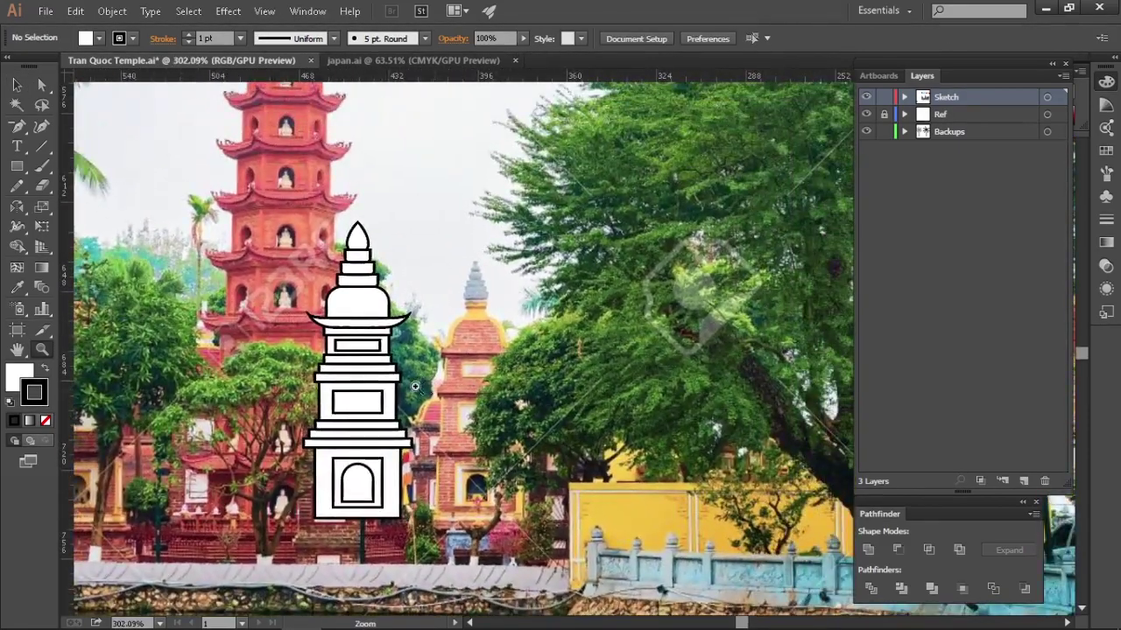
# - Move the finished small tower into the sketch between the pagoda and the palms and enlarge it to about 60 px wide
pyautogui.moveTo(415, 386); pyautogui.dragTo(472, 379)
pyautogui.moveTo(420, 350); pyautogui.dragTo(341, 350)
pyautogui.moveTo(420, 337); pyautogui.dragTo(276, 340)
pyautogui.moveTo(309, 386); pyautogui.dragTo(280, 385)
pyautogui.moveTo(194, 317); pyautogui.dragTo(289, 480)
pyautogui.moveTo(525, 350); pyautogui.dragTo(479, 392)
pyautogui.moveTo(219, 418); pyautogui.dragTo(761, 230)
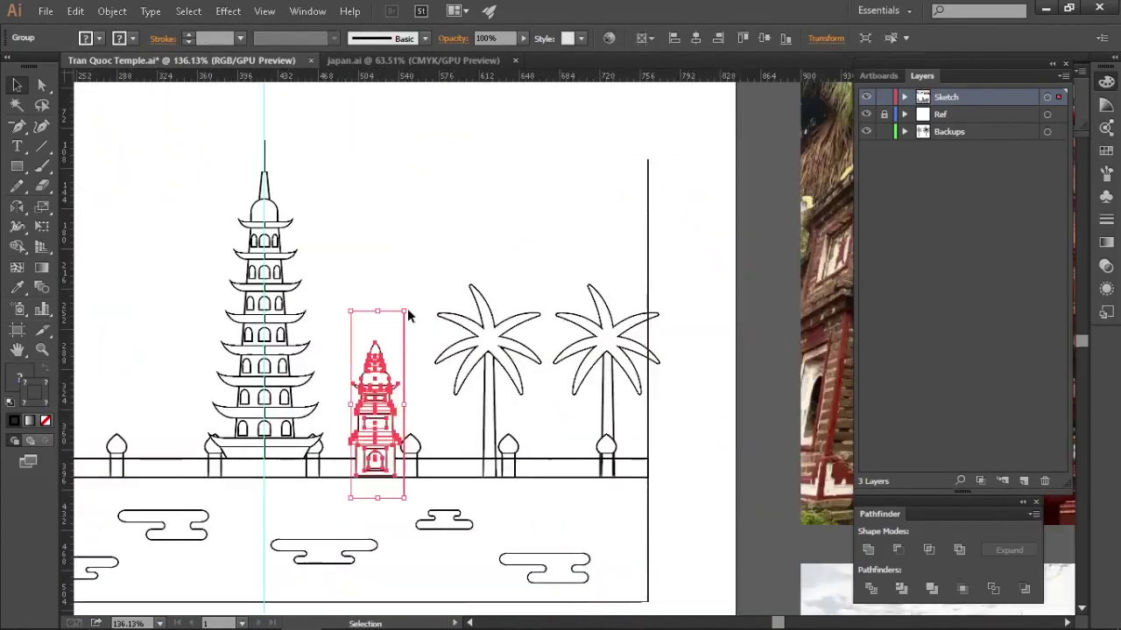
pyautogui.moveTo(406, 311); pyautogui.dragTo(525, 242)
# - Move the small tower vertically so its base rests on the fence's top line
pyautogui.hotkey('ctrl', 'shift', 'a')
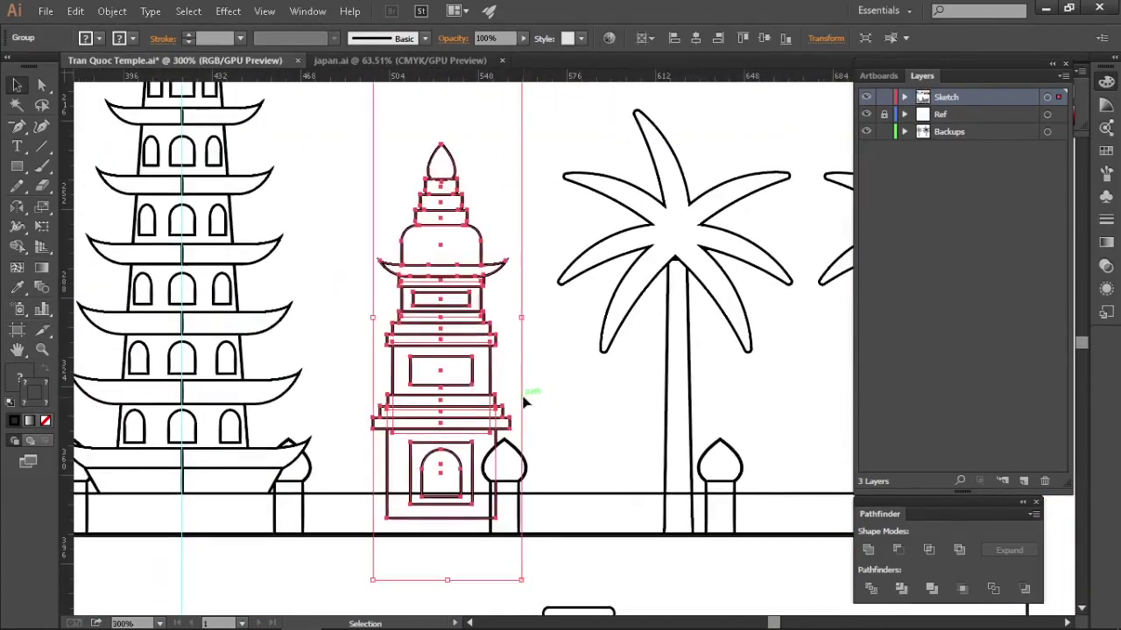
pyautogui.keyDown('shift'); pyautogui.click(517, 394); pyautogui.keyUp('shift')
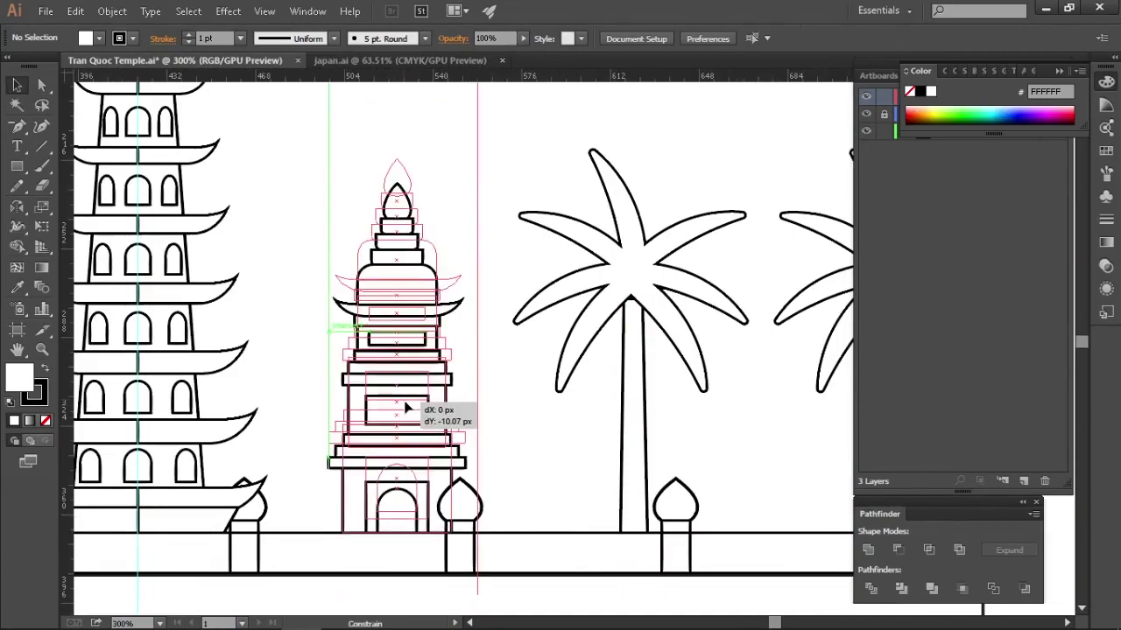
pyautogui.press('z')
pyautogui.keyDown('alt'); pyautogui.click(333, 309); pyautogui.keyUp('alt')
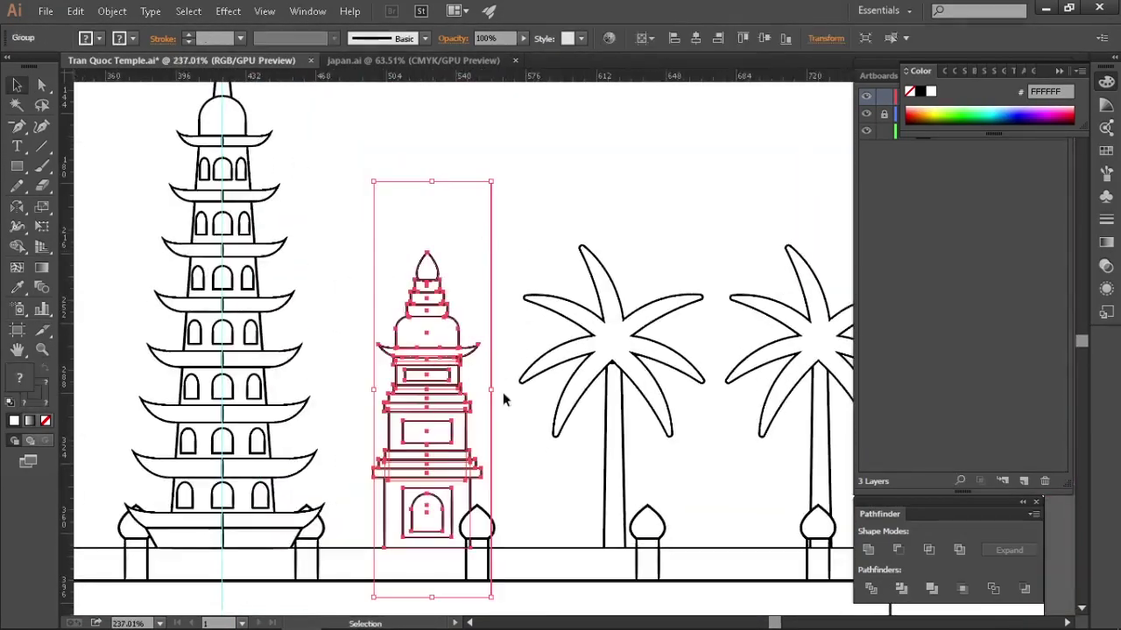
pyautogui.click(537, 201)
pyautogui.moveTo(537, 200); pyautogui.dragTo(565, 174)
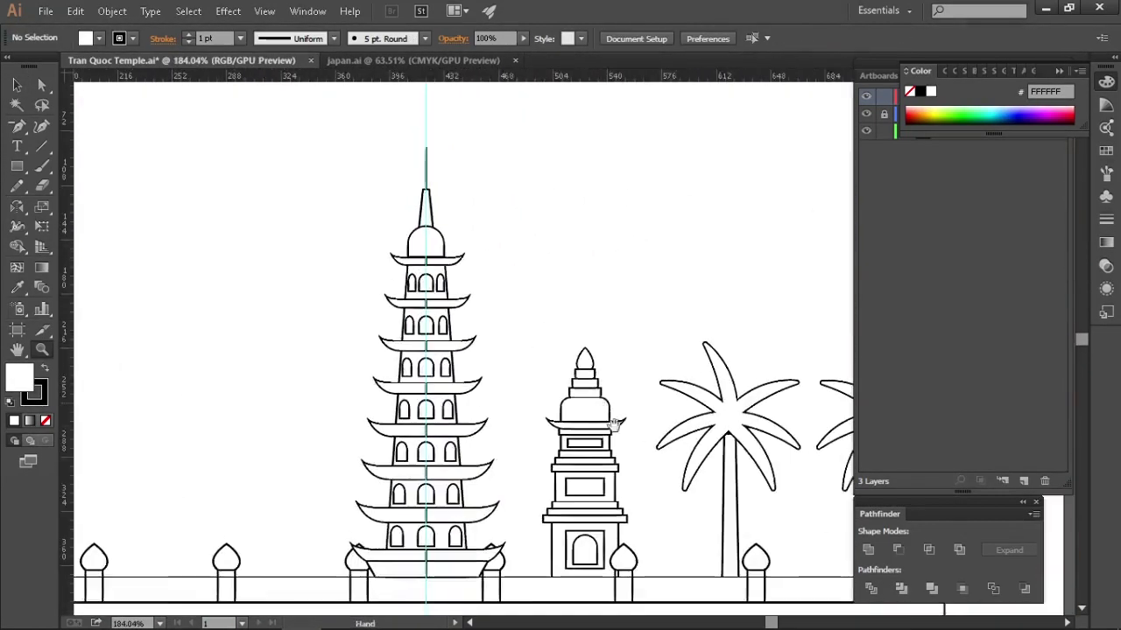
pyautogui.click(536, 256)
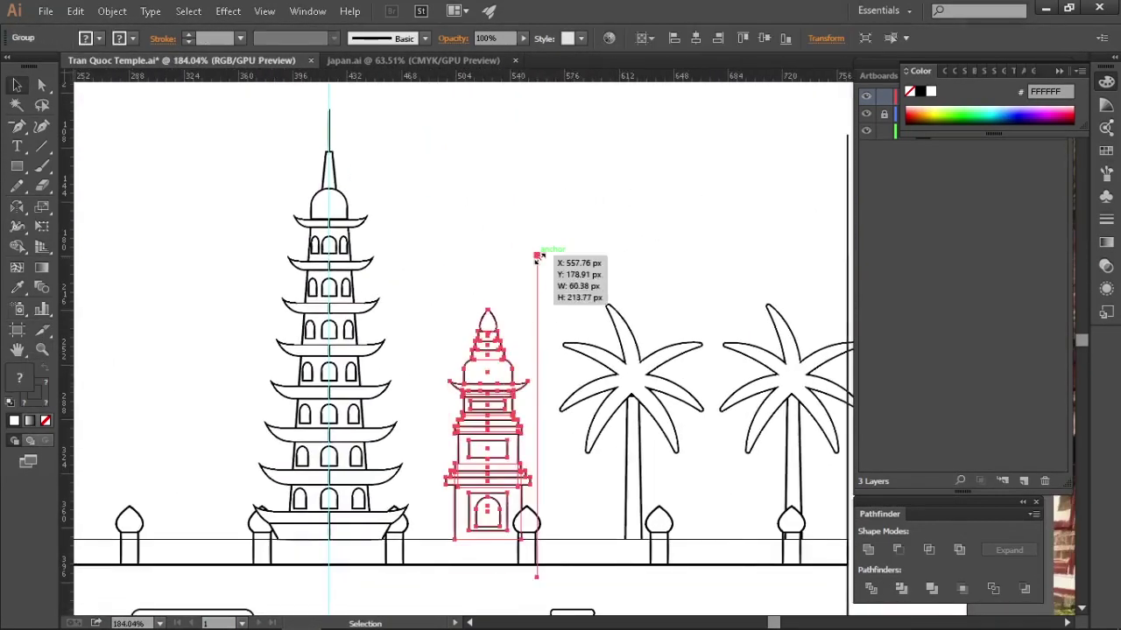
# - Draw the left half of a curved roof over the top of the white wall rectangle with the Pen tool
pyautogui.moveTo(355, 76); pyautogui.dragTo(356, 354)
pyautogui.moveTo(357, 349); pyautogui.dragTo(357, 345)
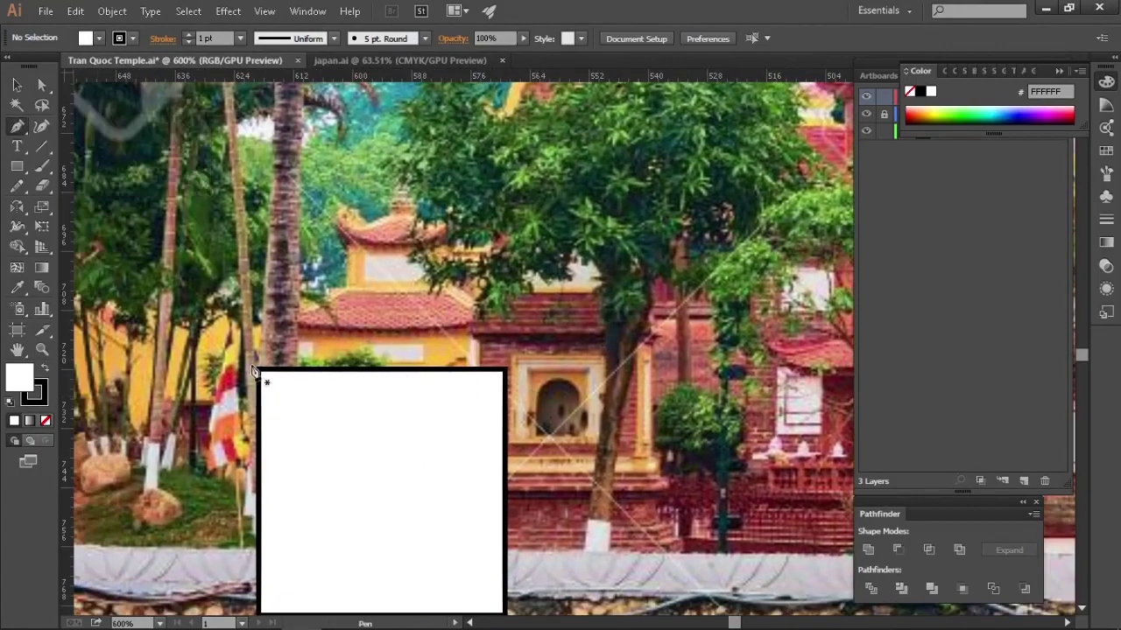
pyautogui.rightClick(381, 392)
pyautogui.click(381, 399)
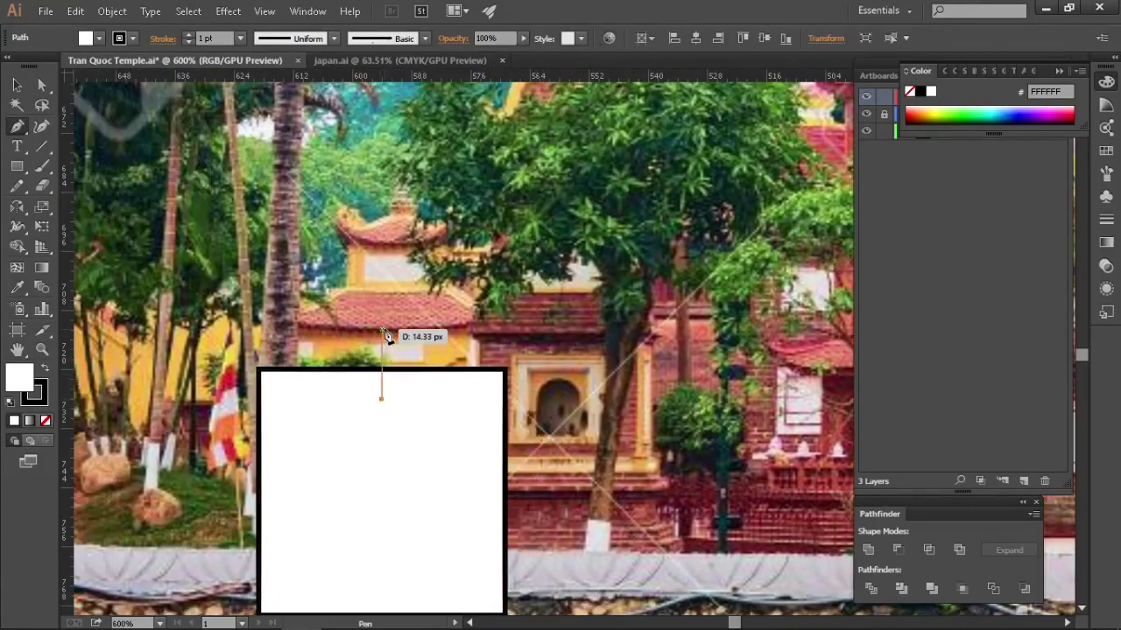
pyautogui.click(171, 405)
pyautogui.click(259, 331)
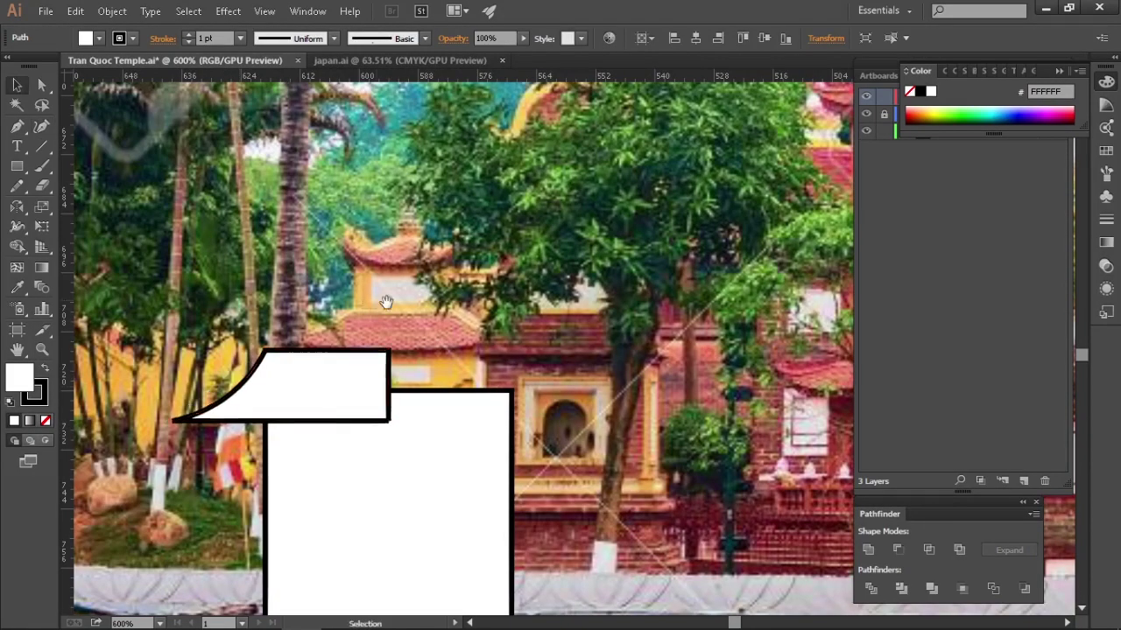
# - Duplicate the half roof, mirror the copy and join both halves into one symmetrical, flat-bottomed roof over the wall
pyautogui.hotkey('shift', '`')
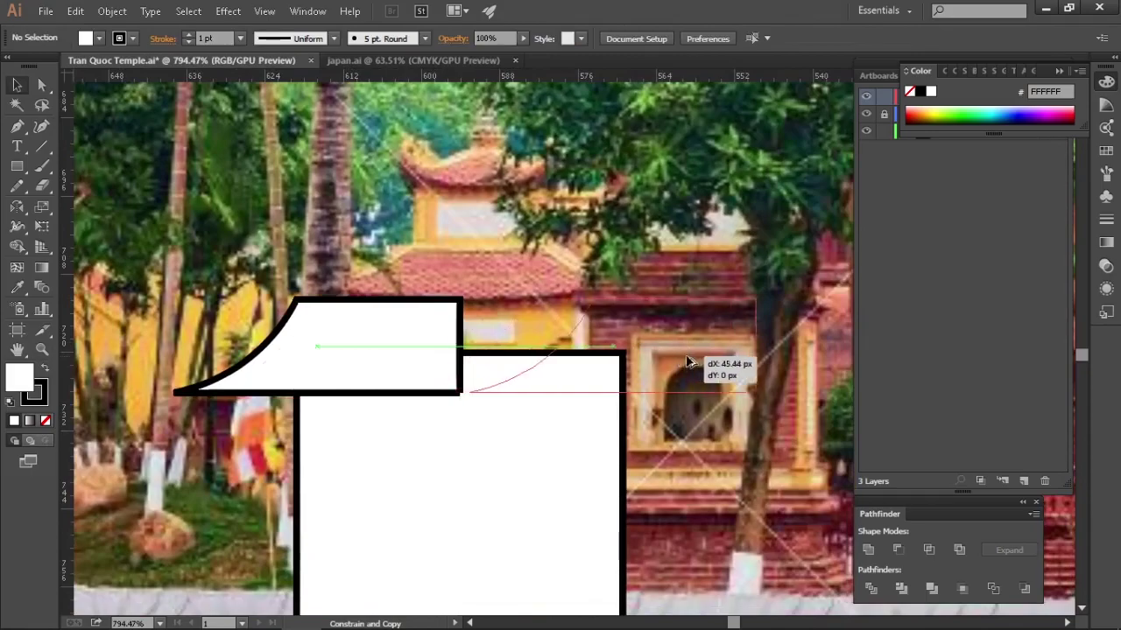
pyautogui.moveTo(701, 358); pyautogui.dragTo(522, 348)
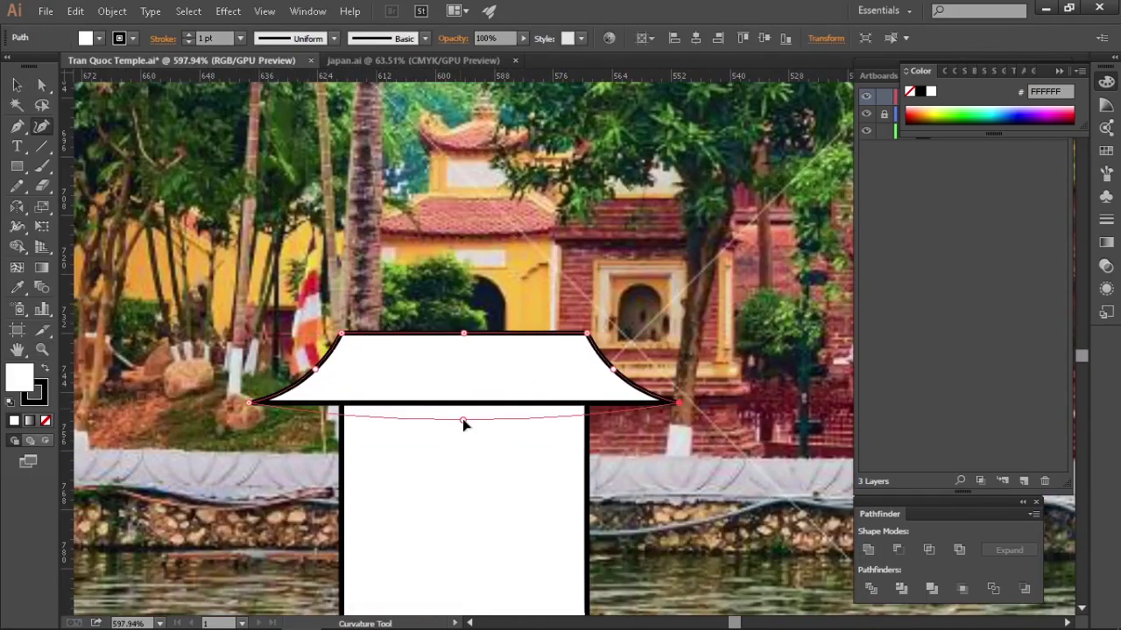
pyautogui.scroll(-3, 462, 423)
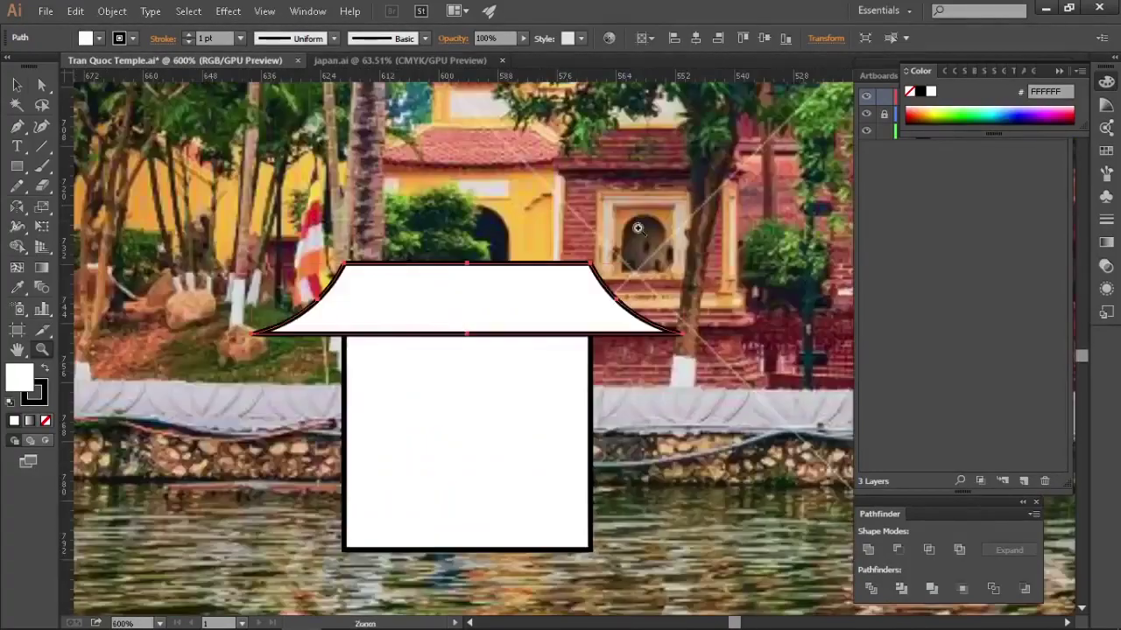
pyautogui.press('a')
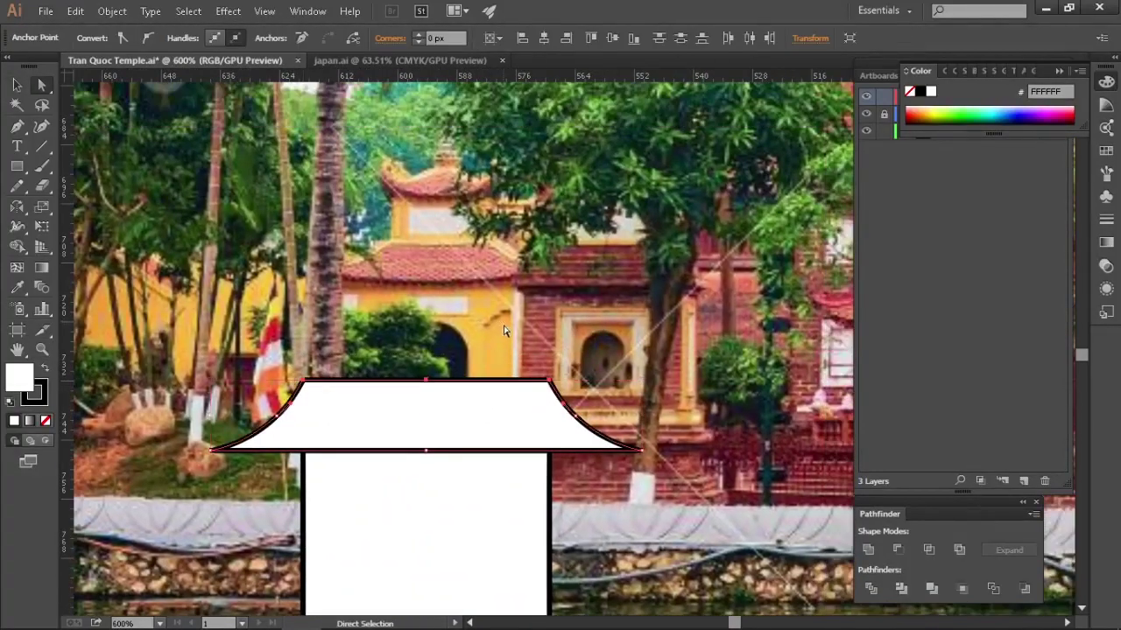
pyautogui.moveTo(503, 330); pyautogui.dragTo(516, 298)
# - Duplicate the wall rectangle straight up behind the roof to form the building's upper storey
pyautogui.press('v')
pyautogui.moveTo(440, 348); pyautogui.dragTo(440, 358)
pyautogui.click(507, 302)
pyautogui.moveTo(563, 305); pyautogui.dragTo(531, 306)
pyautogui.hotkey('ctrl', 'z')
pyautogui.moveTo(407, 351); pyautogui.dragTo(408, 359)
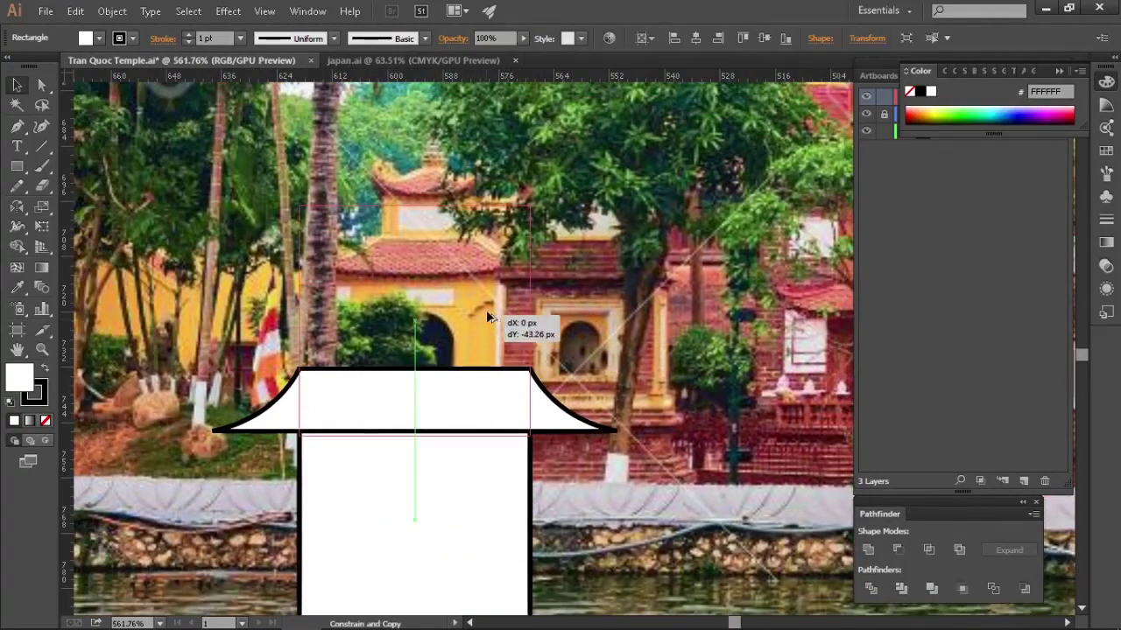
pyautogui.moveTo(496, 315); pyautogui.dragTo(430, 383)
# - Move the whole building away from the palm trunk to the outer edge of the reference photo
pyautogui.click(423, 523)
pyautogui.moveTo(423, 522); pyautogui.dragTo(682, 505)
pyautogui.scroll(2, 646, 292)
pyautogui.scroll(-7, 646, 293)
pyautogui.moveTo(823, 316); pyautogui.dragTo(597, 339)
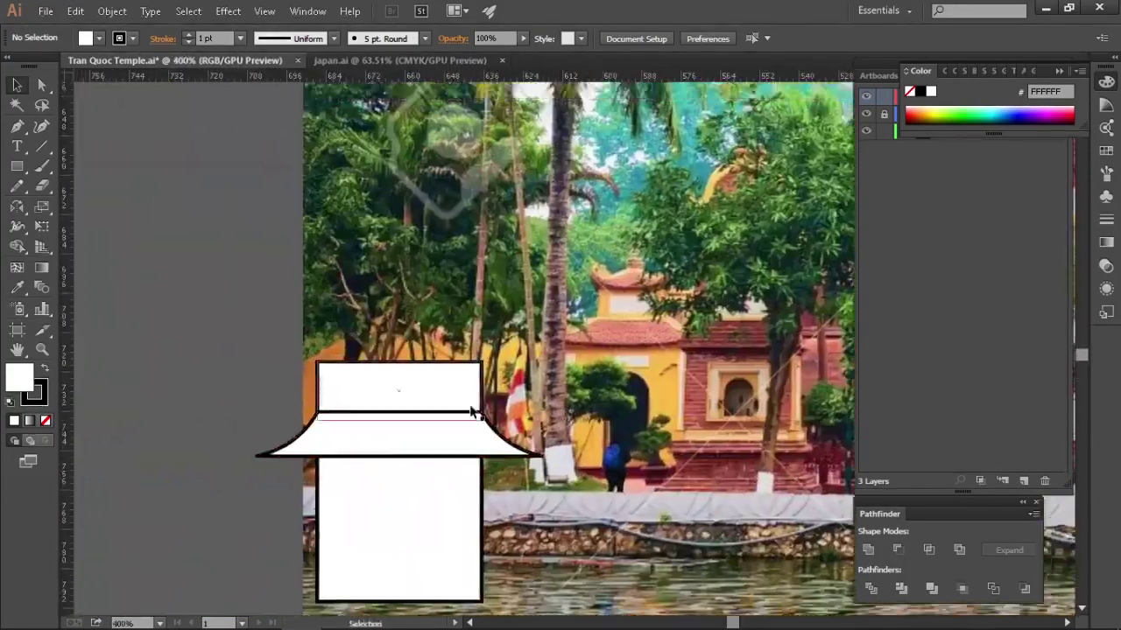
pyautogui.scroll(3, 543, 392)
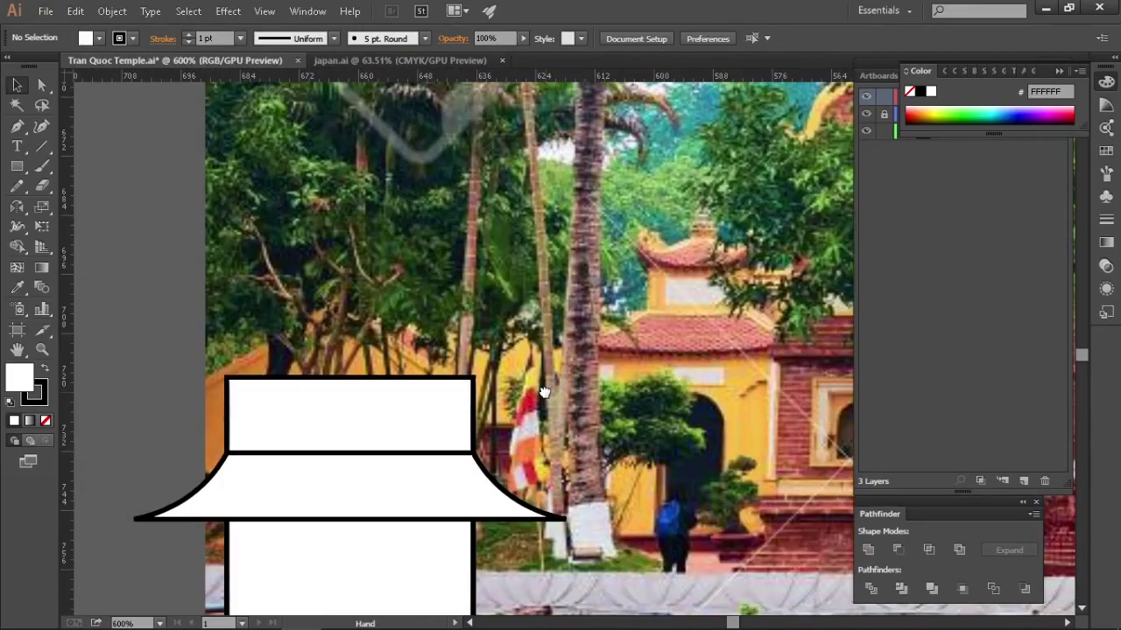
pyautogui.scroll(-4, 487, 493)
# - Duplicate the roof straight up onto the upper storey and scale the copy smaller than the lower roof
pyautogui.moveTo(744, 289); pyautogui.dragTo(559, 426)
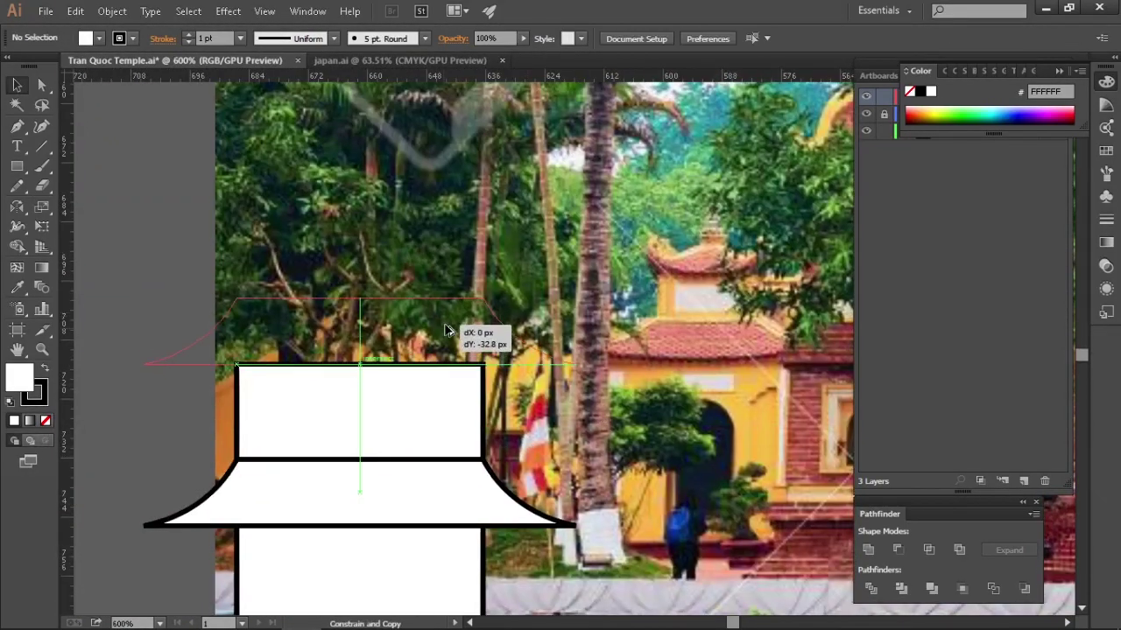
pyautogui.moveTo(447, 330); pyautogui.dragTo(447, 331)
pyautogui.moveTo(447, 332); pyautogui.dragTo(445, 356)
pyautogui.moveTo(574, 321); pyautogui.dragTo(535, 328)
pyautogui.scroll(1, 394, 399)
pyautogui.moveTo(457, 345); pyautogui.dragTo(458, 351)
pyautogui.moveTo(618, 459); pyautogui.dragTo(679, 278)
# - Nudge the two upper corner points of the lower roof inward from the wall edges
pyautogui.click(576, 337)
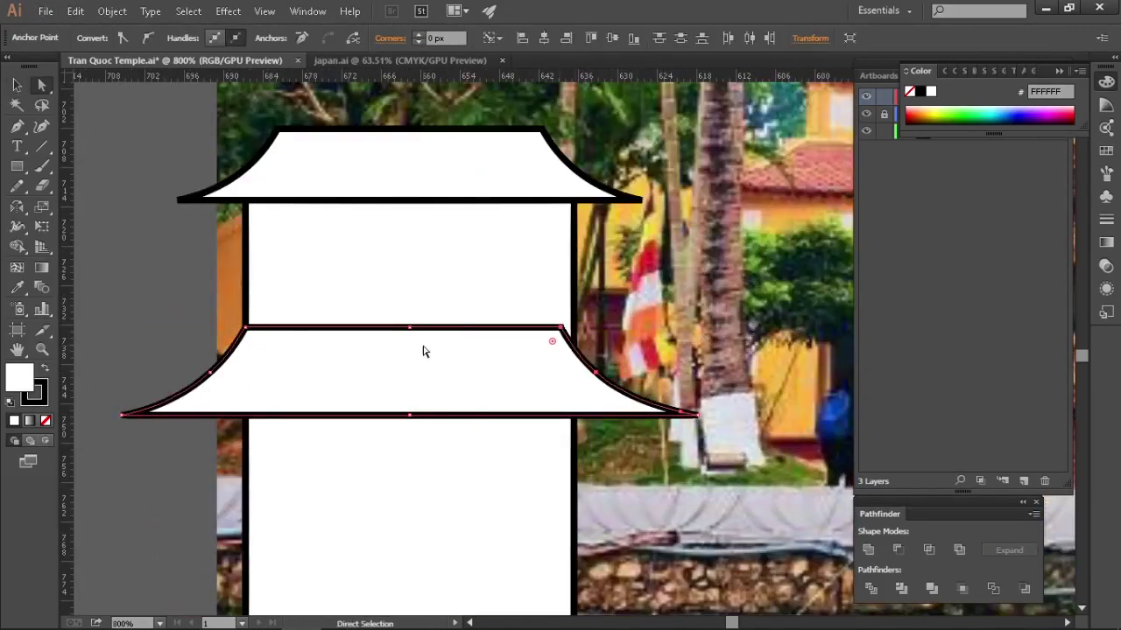
pyautogui.press('Right')
pyautogui.press('Right')
pyautogui.press('Right')
pyautogui.press('Right')
pyautogui.click(194, 350)
# - Try to narrow the upper storey's wall rectangle between the two roofs
pyautogui.press('v')
pyautogui.scroll(1, 400, 313)
pyautogui.click(400, 312)
pyautogui.moveTo(574, 301); pyautogui.dragTo(495, 313)
pyautogui.scroll(1, 295, 338)
pyautogui.moveTo(250, 280); pyautogui.dragTo(257, 287)
pyautogui.click(726, 367)
pyautogui.press('z')
pyautogui.moveTo(700, 368); pyautogui.dragTo(741, 364)
# - Undo the upper storey edits and the inward nudge of the lower roof's left corner point
pyautogui.hotkey('ctrl', 'z')
pyautogui.hotkey('ctrl', 'z')
pyautogui.hotkey('ctrl', 'z')
pyautogui.hotkey('ctrl', 'z')
pyautogui.hotkey('ctrl', 'z')
pyautogui.hotkey('ctrl', 'z')
pyautogui.hotkey('ctrl', 'z')
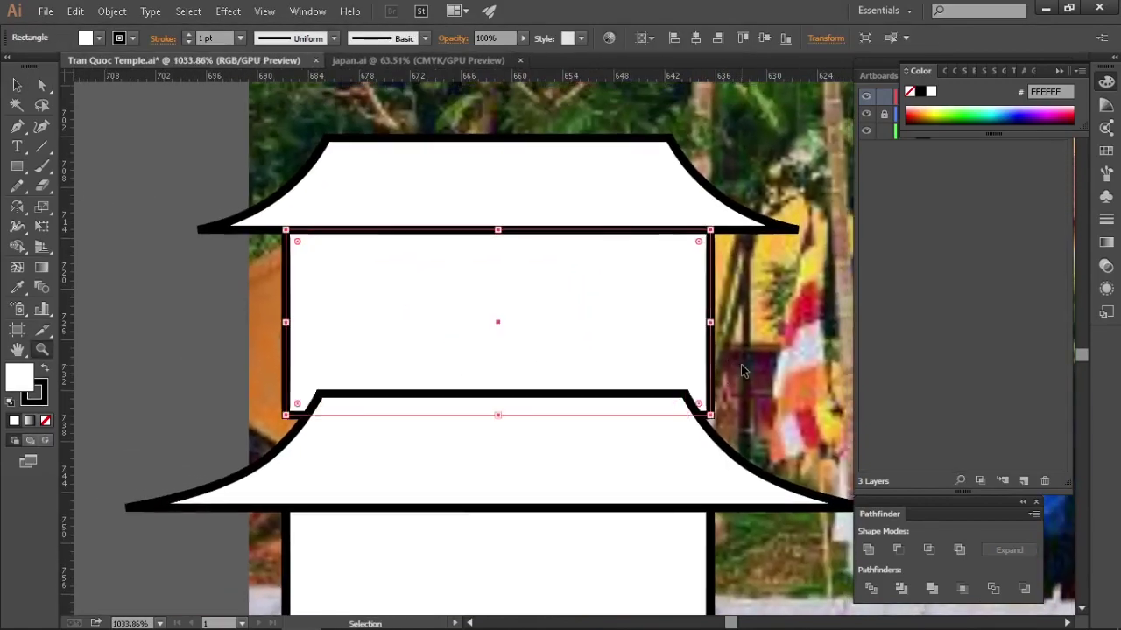
pyautogui.hotkey('ctrl', 'z')
pyautogui.hotkey('ctrl', 'z')
pyautogui.hotkey('ctrl', 'z')
pyautogui.hotkey('ctrl', 'z')
pyautogui.press('a')
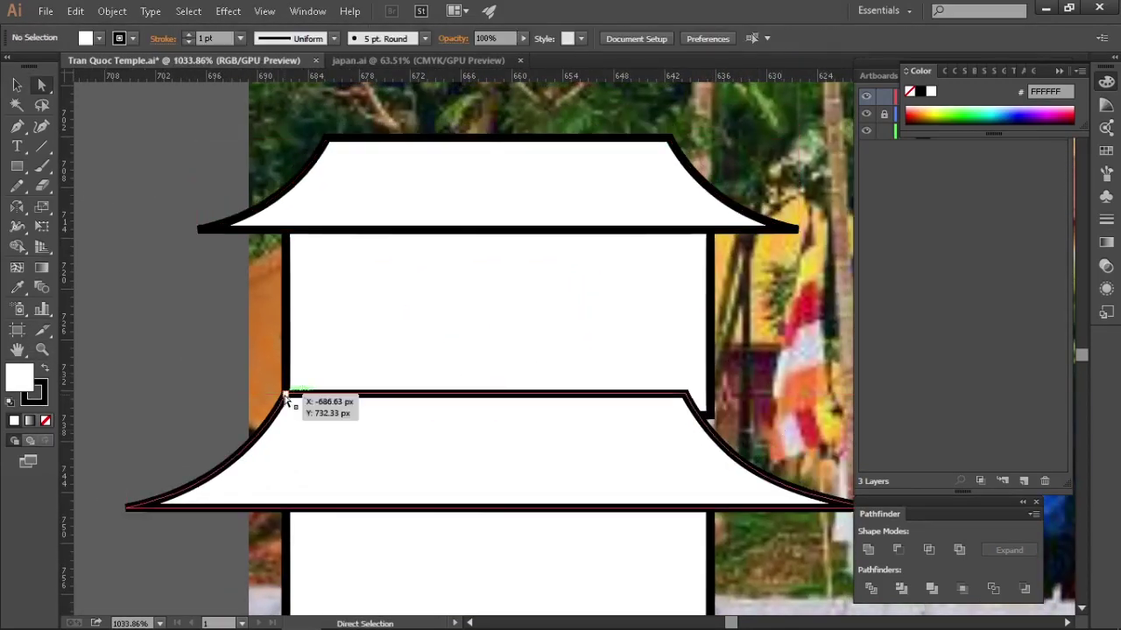
# - Nudge the lower roof's upper-left corner point inward by three small steps
pyautogui.click(286, 395)
pyautogui.press('Right')
pyautogui.press('Right')
pyautogui.press('Right')
# - Narrow the upper storey's wall to match the lower roof's top edge and scale the upper roof down
pyautogui.press('v')
pyautogui.click(455, 333)
pyautogui.moveTo(710, 323); pyautogui.dragTo(683, 330)
pyautogui.click(735, 302)
pyautogui.moveTo(728, 290); pyautogui.dragTo(711, 322)
pyautogui.click(630, 263)
pyautogui.moveTo(777, 207); pyautogui.dragTo(727, 215)
pyautogui.click(734, 229)
pyautogui.moveTo(630, 289); pyautogui.dragTo(630, 296)
# - Nudge the upper roof's upper-right corner point inward by three small steps
pyautogui.hotkey('ctrl', '-')
pyautogui.hotkey('ctrl', '-')
pyautogui.moveTo(712, 367); pyautogui.dragTo(619, 398)
pyautogui.hotkey('ctrl', '=')
pyautogui.hotkey('ctrl', '-')
pyautogui.hotkey('ctrl', '=')
pyautogui.hotkey('ctrl', '=')
pyautogui.press('a')
pyautogui.moveTo(467, 278); pyautogui.dragTo(588, 325)
pyautogui.hotkey('shift', 'Left')
pyautogui.hotkey('ctrl', 'z')
pyautogui.press('Left')
pyautogui.press('Left')
pyautogui.press('Left')
# - Nudge the upper roof's upper-left corner point inward by three small steps to match the opposite corner
pyautogui.moveTo(214, 274); pyautogui.dragTo(267, 330)
pyautogui.moveTo(212, 350); pyautogui.dragTo(267, 350)
pyautogui.press('Right')
pyautogui.press('Right')
pyautogui.press('Right')
pyautogui.press('v')
pyautogui.click(437, 255)
# - Trace the curved top roof of the red pagoda in the reference illustration with the Pen tool
pyautogui.moveTo(461, 333); pyautogui.dragTo(476, 301)
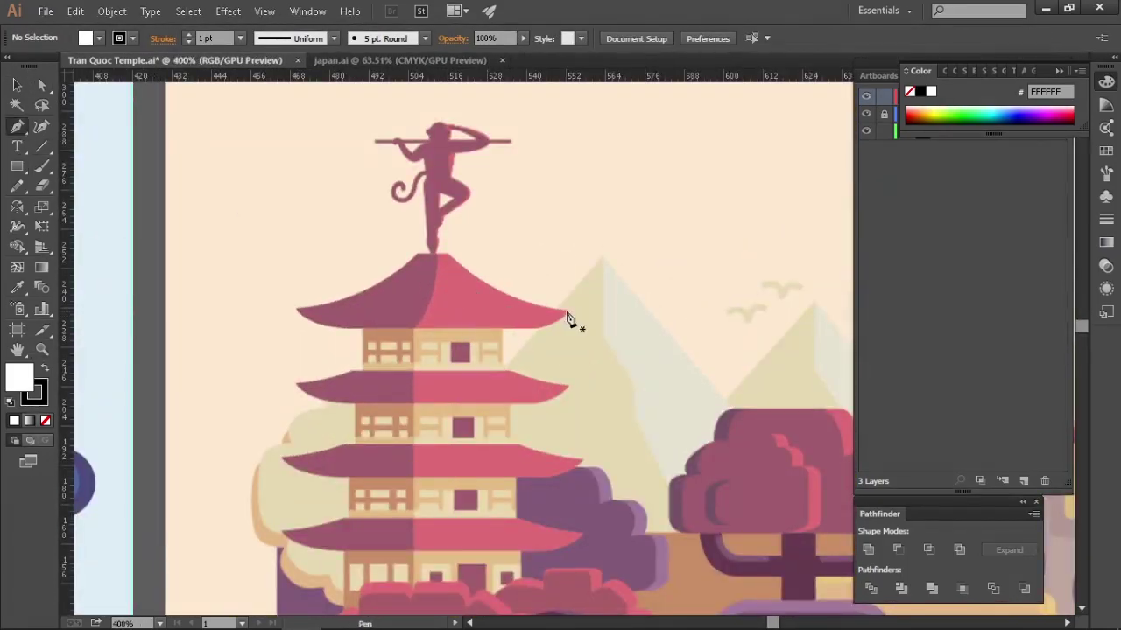
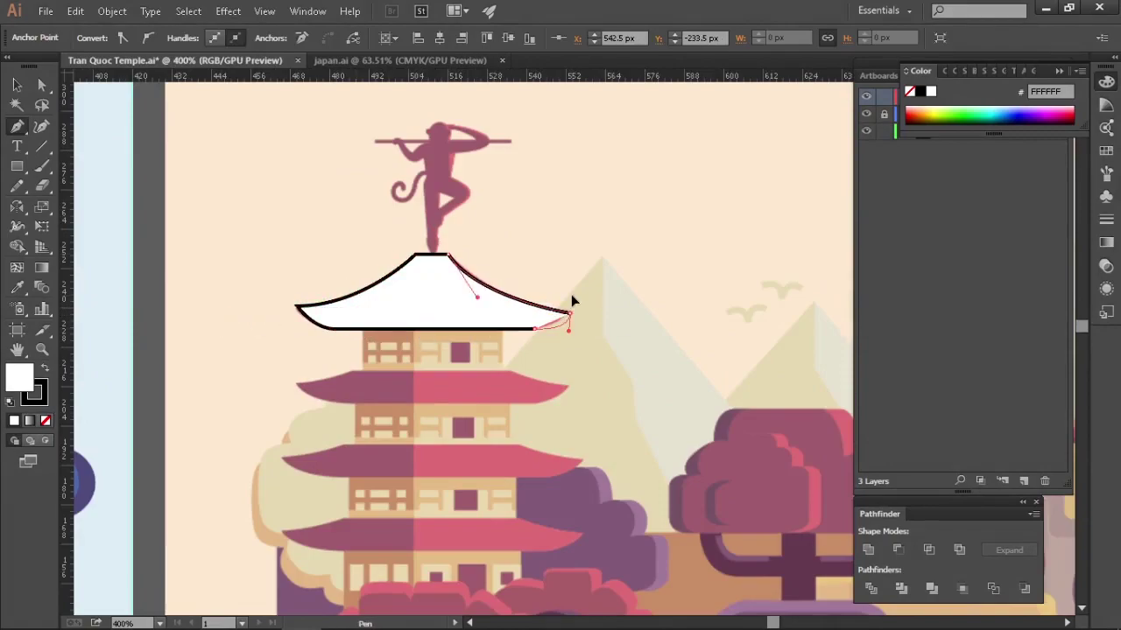
pyautogui.moveTo(571, 294); pyautogui.dragTo(571, 296)
pyautogui.press('v')
pyautogui.click(604, 394)
# - Cut the traced pagoda roof and paste it above the two-storey building
pyautogui.scroll(-1, 604, 394)
pyautogui.hotkey('ctrl', 'x')
pyautogui.scroll(-6, 604, 385)
pyautogui.scroll(8, 444, 396)
pyautogui.hotkey('ctrl', 'v')
pyautogui.moveTo(622, 326); pyautogui.dragTo(446, 134)
# - Delete the right half of the pasted roof, keeping only its left half
pyautogui.moveTo(446, 135); pyautogui.dragTo(464, 228)
pyautogui.moveTo(431, 163); pyautogui.dragTo(430, 162)
pyautogui.press('Delete')
pyautogui.press('v')
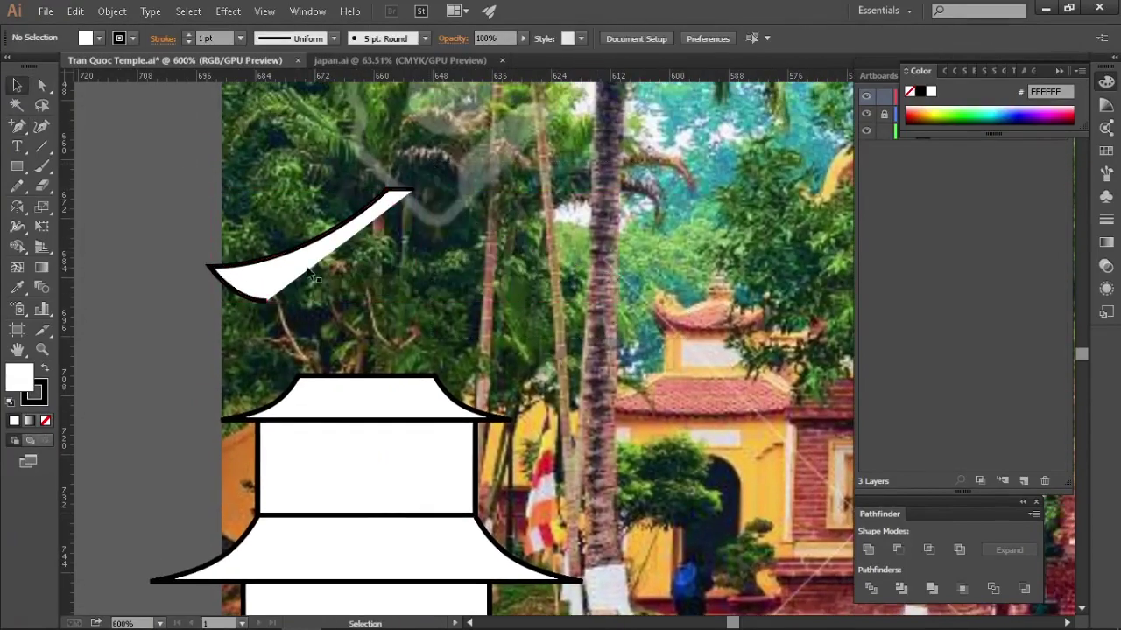
# - Duplicate the left roof half, reflect the copy and align both halves into a symmetrical curved roof
pyautogui.click(293, 265)
pyautogui.scroll(1, 293, 266)
pyautogui.moveTo(307, 307); pyautogui.dragTo(300, 346)
pyautogui.click(442, 342)
pyautogui.press('v')
pyautogui.click(500, 281)
pyautogui.click(364, 331)
pyautogui.moveTo(364, 331); pyautogui.dragTo(279, 357)
pyautogui.moveTo(281, 364); pyautogui.dragTo(553, 365)
pyautogui.press('o')
pyautogui.press('v')
pyautogui.moveTo(709, 402); pyautogui.dragTo(713, 426)
pyautogui.scroll(-1, 714, 376)
# - Delete the old upper roof and fit the new curved roof, scaled down, onto the upper storey's wall
pyautogui.click(441, 463)
pyautogui.press('Delete')
pyautogui.moveTo(519, 392); pyautogui.dragTo(500, 433)
pyautogui.moveTo(402, 333); pyautogui.dragTo(384, 456)
pyautogui.moveTo(409, 278); pyautogui.dragTo(382, 373)
pyautogui.moveTo(601, 306); pyautogui.dragTo(533, 324)
pyautogui.scroll(1, 346, 383)
pyautogui.moveTo(546, 388); pyautogui.dragTo(547, 432)
pyautogui.click(604, 460)
pyautogui.scroll(-2, 605, 461)
pyautogui.moveTo(604, 461); pyautogui.dragTo(578, 403)
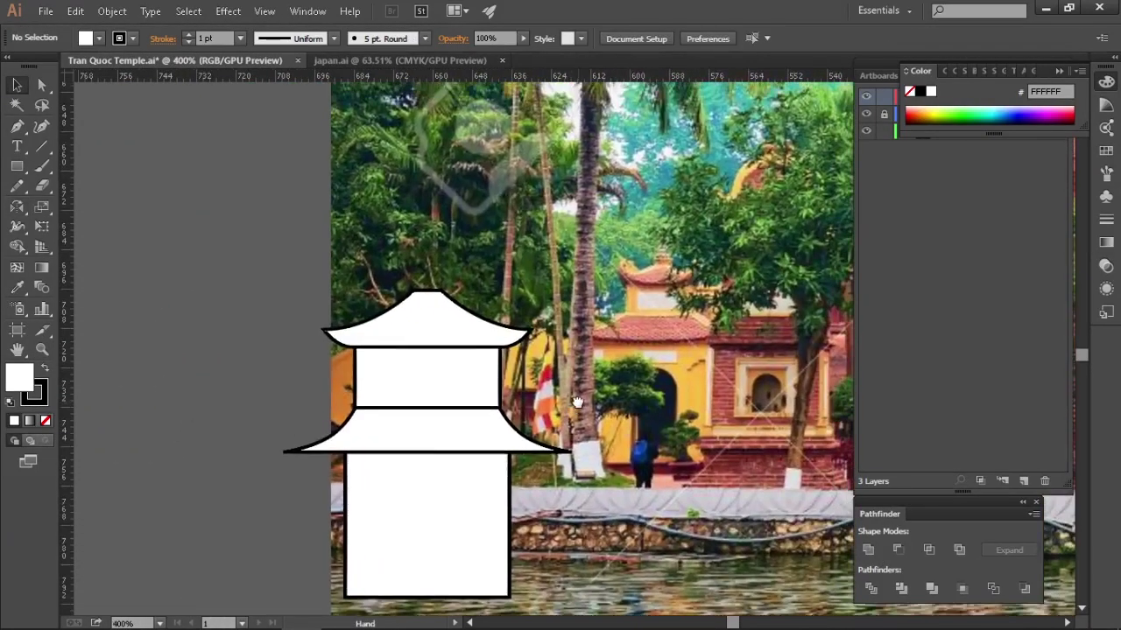
# - Draw a small rectangle about 8.4 by 4.4 px on the peak of the upper roof
pyautogui.scroll(1, 578, 402)
pyautogui.scroll(1, 469, 260)
pyautogui.moveTo(468, 260); pyautogui.dragTo(467, 380)
pyautogui.scroll(1, 467, 380)
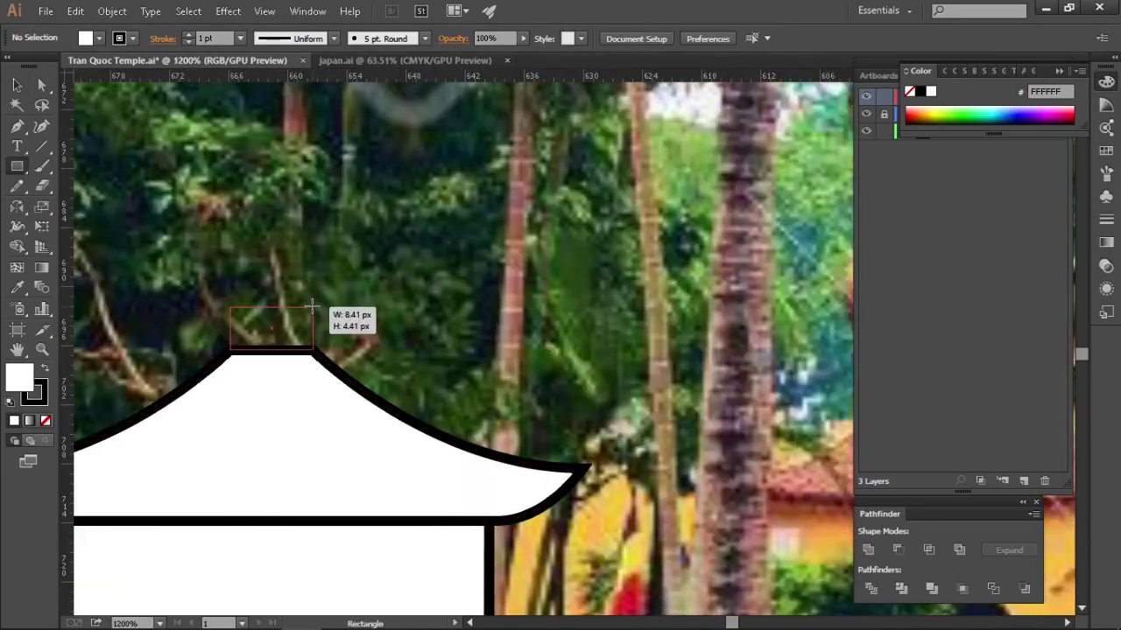
pyautogui.moveTo(313, 306); pyautogui.dragTo(314, 306)
pyautogui.scroll(1, 314, 306)
pyautogui.press('v')
# - Copy the pointed bud finial from the small tower onto the roof's neck rectangle and send it to the back
pyautogui.hotkey('ctrl', 'shift', 'a')
pyautogui.hotkey('ctrl', '0')
pyautogui.moveTo(625, 356); pyautogui.dragTo(584, 356)
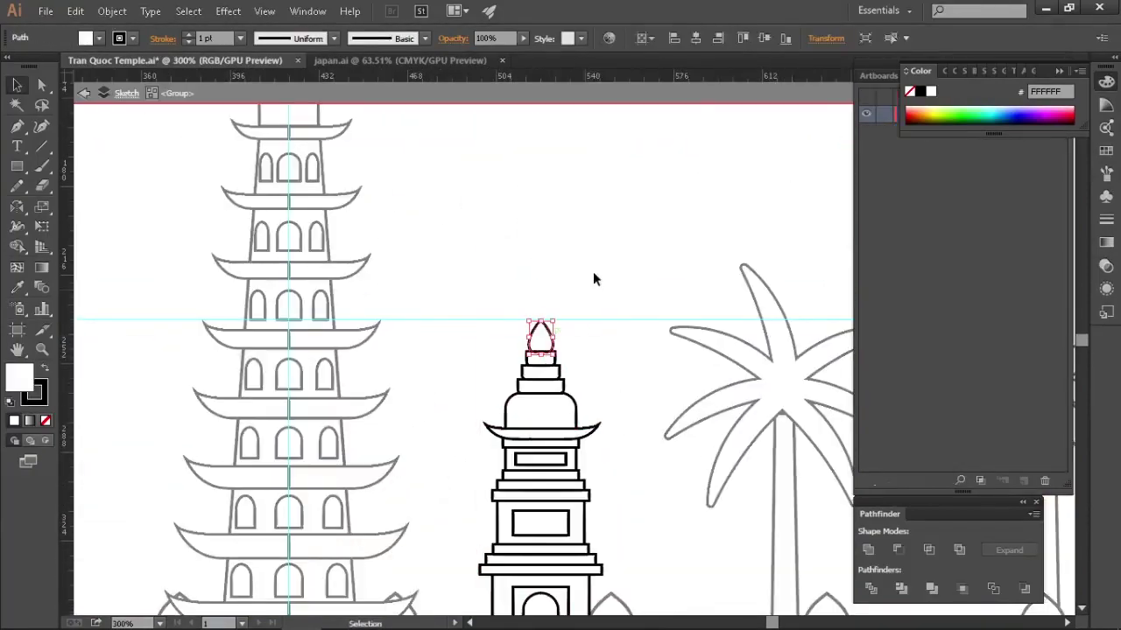
pyautogui.moveTo(564, 371); pyautogui.dragTo(399, 412)
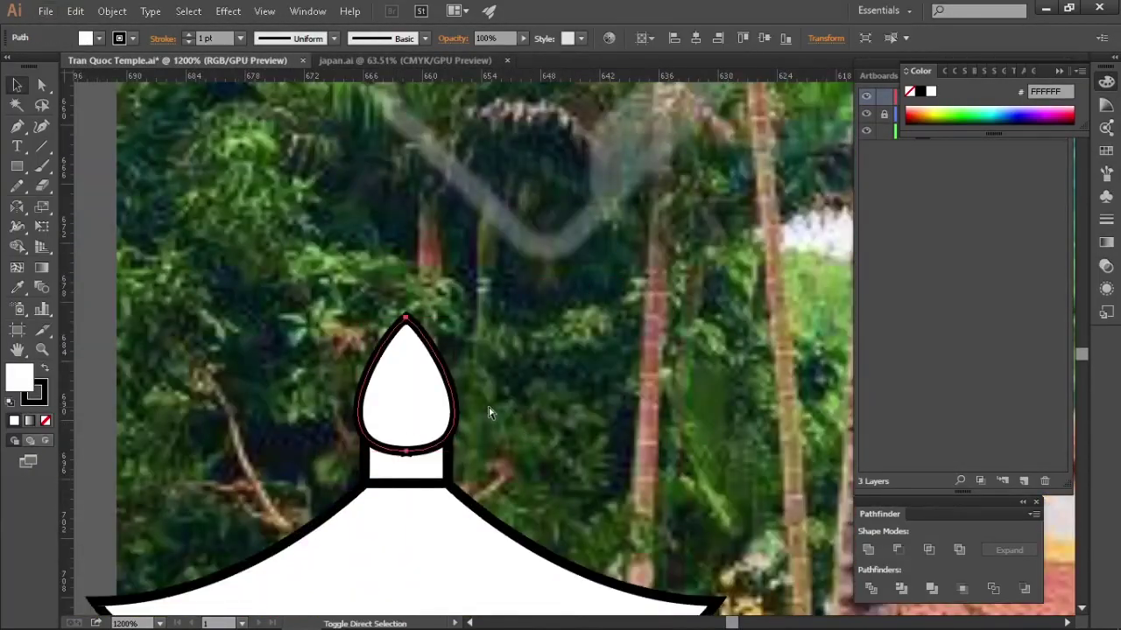
pyautogui.hotkey('ctrl', 'shift', '[')
pyautogui.click(492, 412)
pyautogui.moveTo(573, 433); pyautogui.dragTo(555, 383)
pyautogui.moveTo(444, 390); pyautogui.dragTo(201, 331)
pyautogui.moveTo(464, 460); pyautogui.dragTo(457, 350)
pyautogui.moveTo(347, 382); pyautogui.dragTo(456, 385)
pyautogui.moveTo(485, 450); pyautogui.dragTo(350, 411)
pyautogui.moveTo(788, 263); pyautogui.dragTo(515, 563)
pyautogui.moveTo(727, 166); pyautogui.dragTo(516, 560)
pyautogui.moveTo(263, 490); pyautogui.dragTo(700, 210)
pyautogui.moveTo(420, 367); pyautogui.dragTo(595, 381)
# - Delete the old lower roof and put a slightly wider copy of the upper roof on the lower wall
pyautogui.press('v')
pyautogui.click(500, 420)
pyautogui.press('Delete')
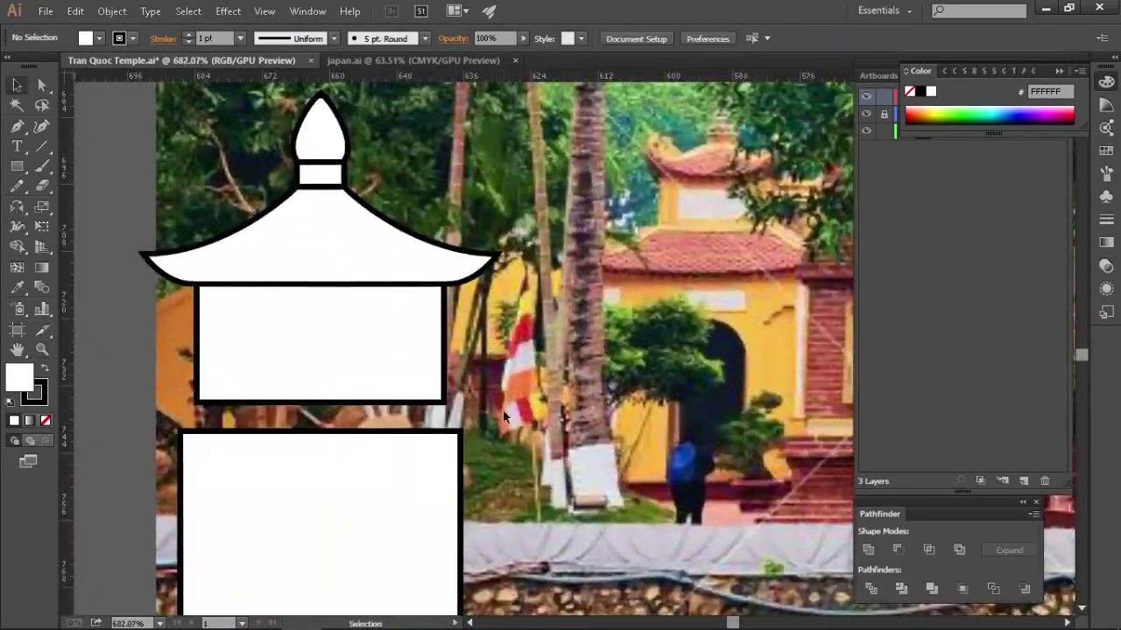
pyautogui.moveTo(513, 412); pyautogui.dragTo(514, 413)
pyautogui.moveTo(367, 417); pyautogui.dragTo(402, 422)
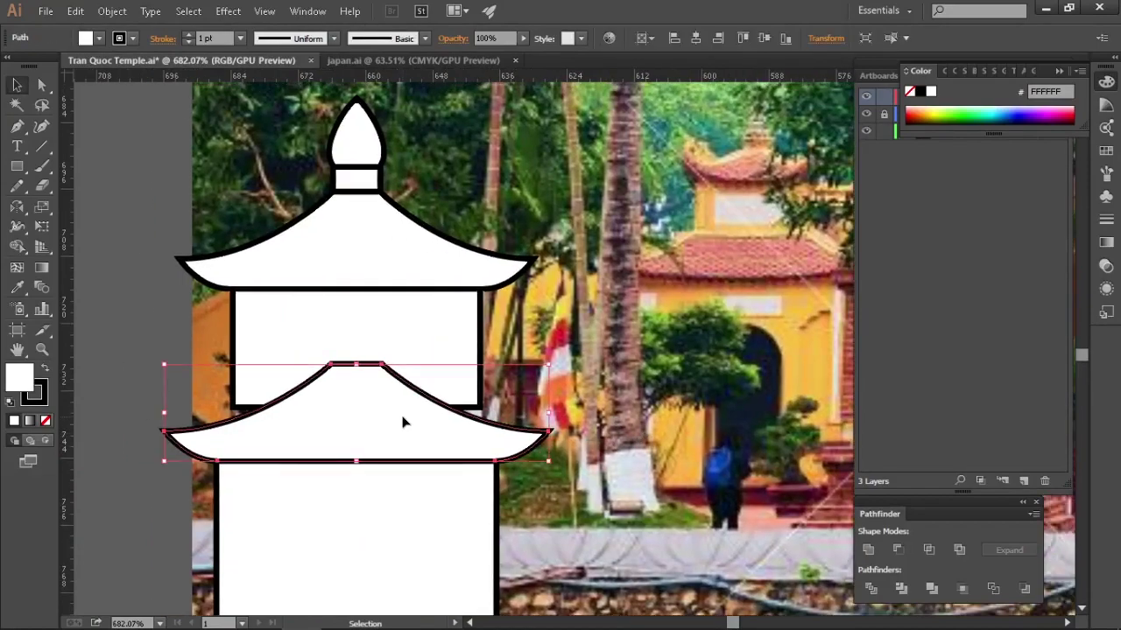
# - Move the new lower roof's top corner points out to the upper wall's edges and widen the roof
pyautogui.moveTo(333, 371); pyautogui.dragTo(232, 366)
pyautogui.moveTo(551, 417); pyautogui.dragTo(592, 417)
pyautogui.click(700, 263)
pyautogui.moveTo(708, 242); pyautogui.dragTo(679, 245)
pyautogui.click(333, 387)
# - Reshape the lower roof's side curves by adjusting the direction handles at its outer tips
pyautogui.press('a')
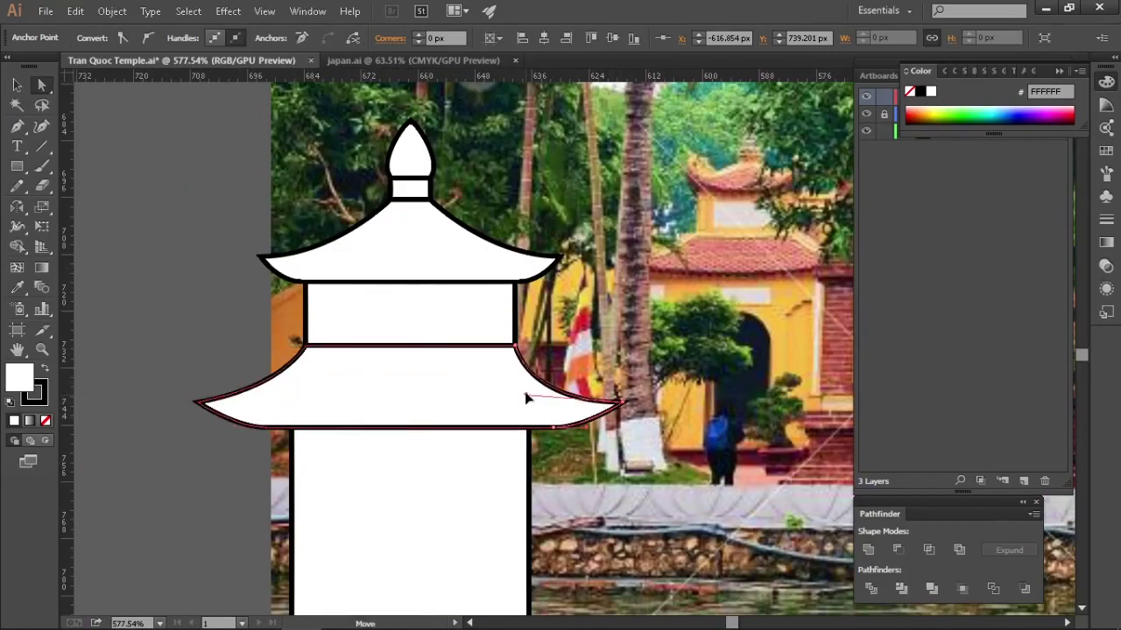
pyautogui.press('v')
pyautogui.click(642, 388)
pyautogui.moveTo(532, 429); pyautogui.dragTo(574, 429)
pyautogui.press('a')
pyautogui.click(625, 384)
pyautogui.press('v')
pyautogui.moveTo(534, 379); pyautogui.dragTo(477, 379)
pyautogui.moveTo(485, 325); pyautogui.dragTo(538, 324)
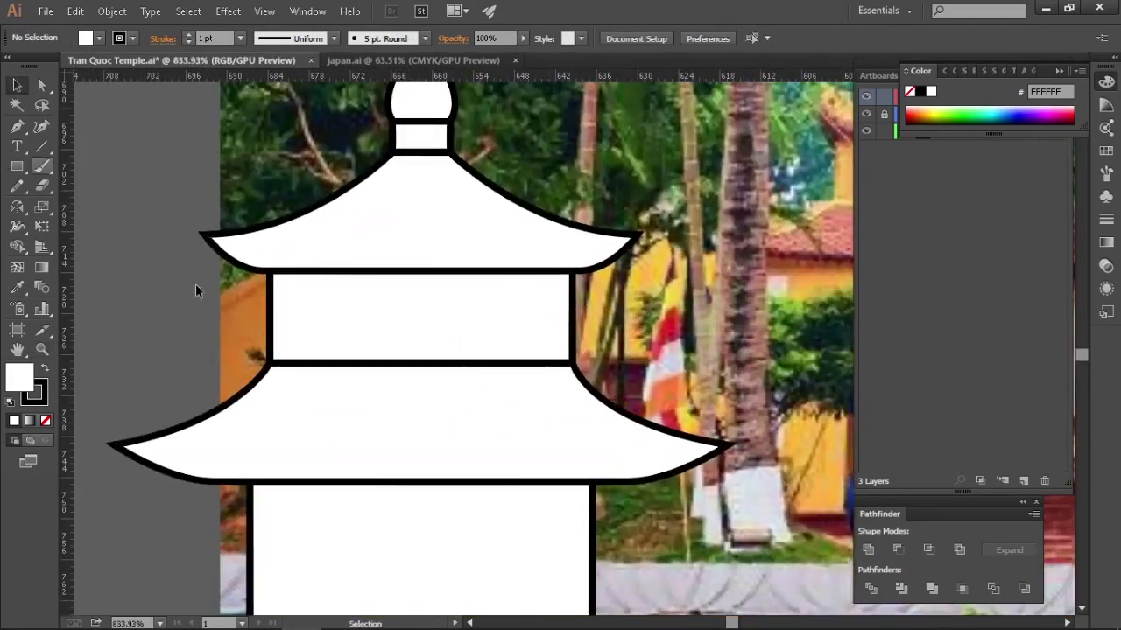
# - Draw a wide rectangular panel inset in the upper storey's wall and lower its top edge slightly
pyautogui.moveTo(424, 418); pyautogui.dragTo(424, 326)
pyautogui.hotkey('ctrl', '+')
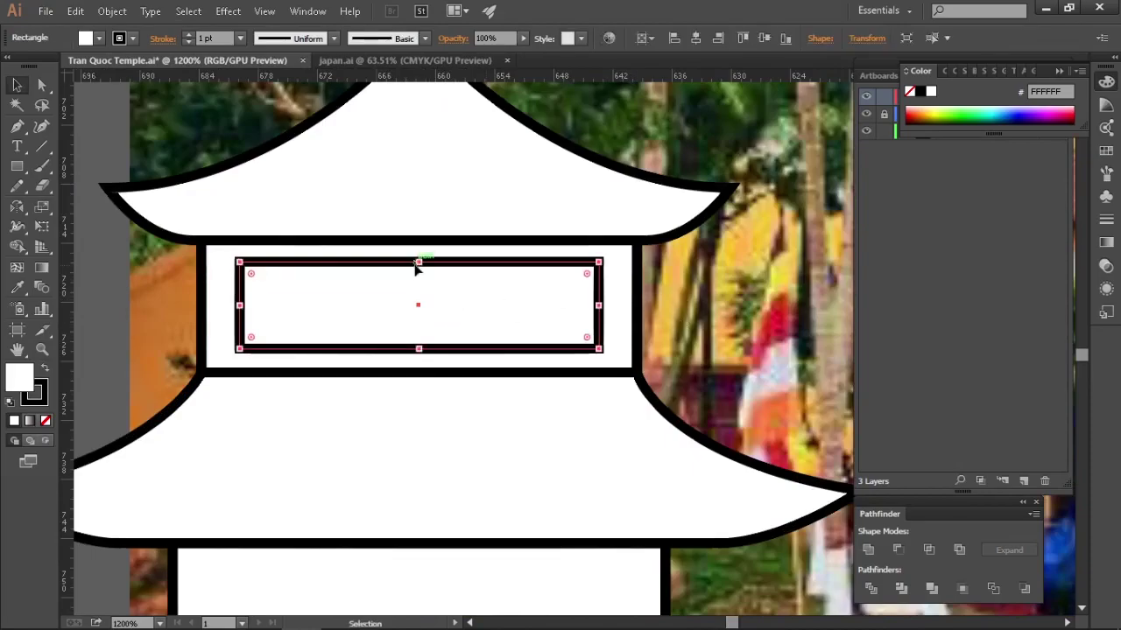
pyautogui.moveTo(418, 263); pyautogui.dragTo(418, 269)
pyautogui.click(689, 323)
pyautogui.scroll(-3, 688, 323)
pyautogui.scroll(2, 689, 324)
# - Duplicate the panel onto the lower wall to make two smaller windows side by side
pyautogui.click(429, 312)
pyautogui.click(603, 324)
pyautogui.moveTo(465, 312)
pyautogui.mouseDown()
pyautogui.moveTo(453, 311)
pyautogui.moveTo(462, 522)
pyautogui.moveTo(443, 420)
pyautogui.mouseUp()
# - Copy an arched window from the pagoda's lowest storey to the base of the building's lower wall as a doorway
pyautogui.scroll(-2, 619, 369)
pyautogui.scroll(2, 395, 293)
pyautogui.scroll(-3, 443, 420)
pyautogui.scroll(-2, 443, 420)
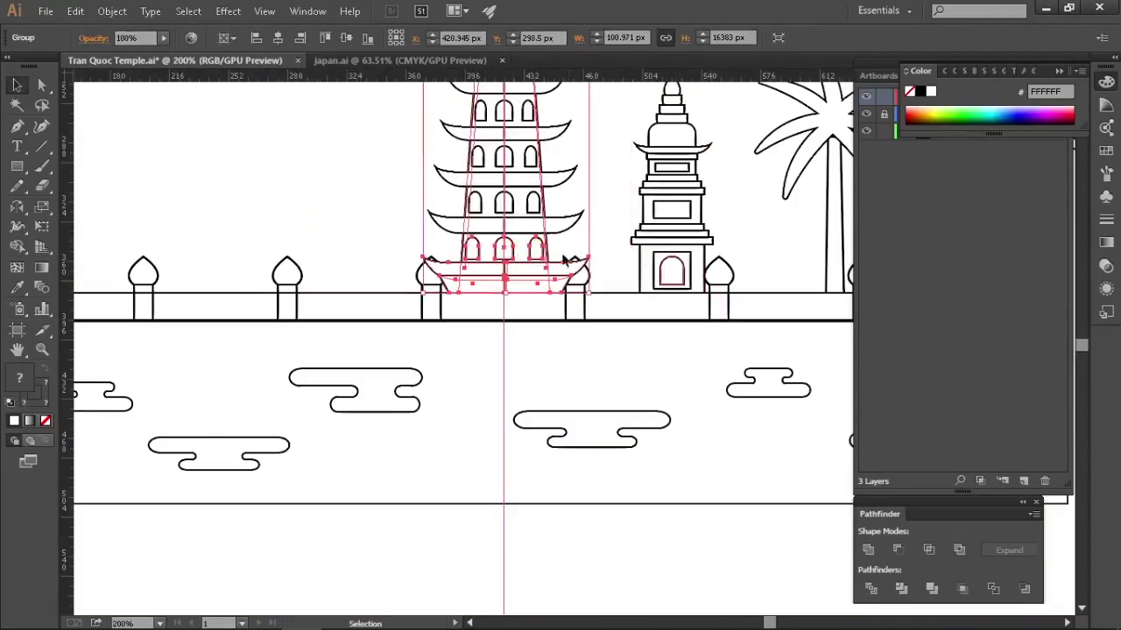
pyautogui.scroll(2, 501, 246)
pyautogui.doubleClick(527, 256)
pyautogui.click(526, 256)
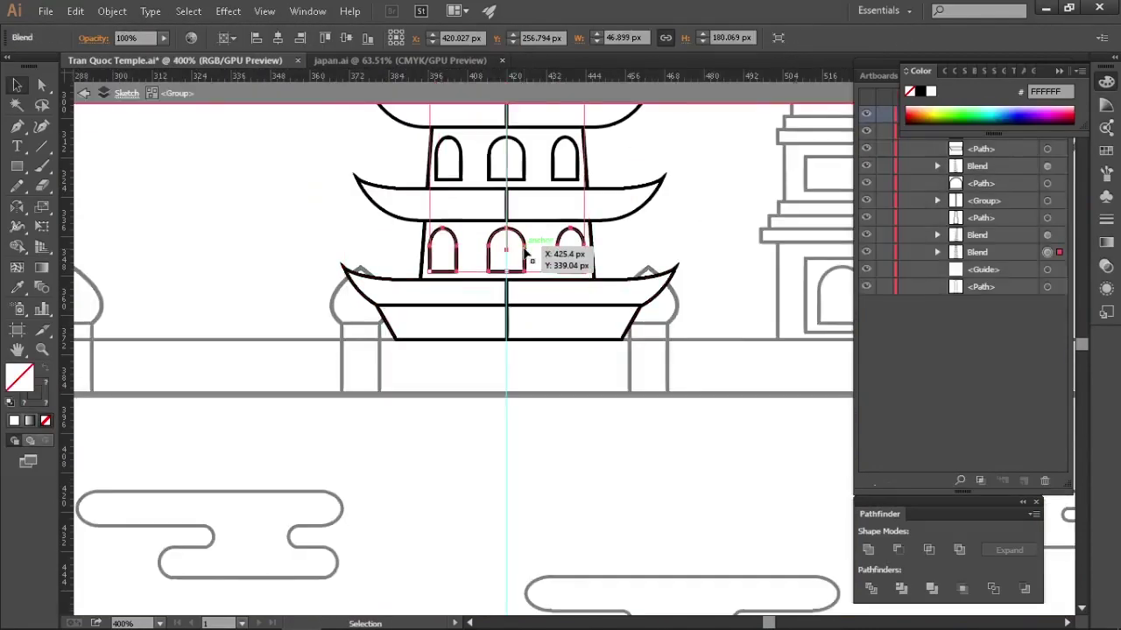
pyautogui.doubleClick(526, 255)
pyautogui.press('a')
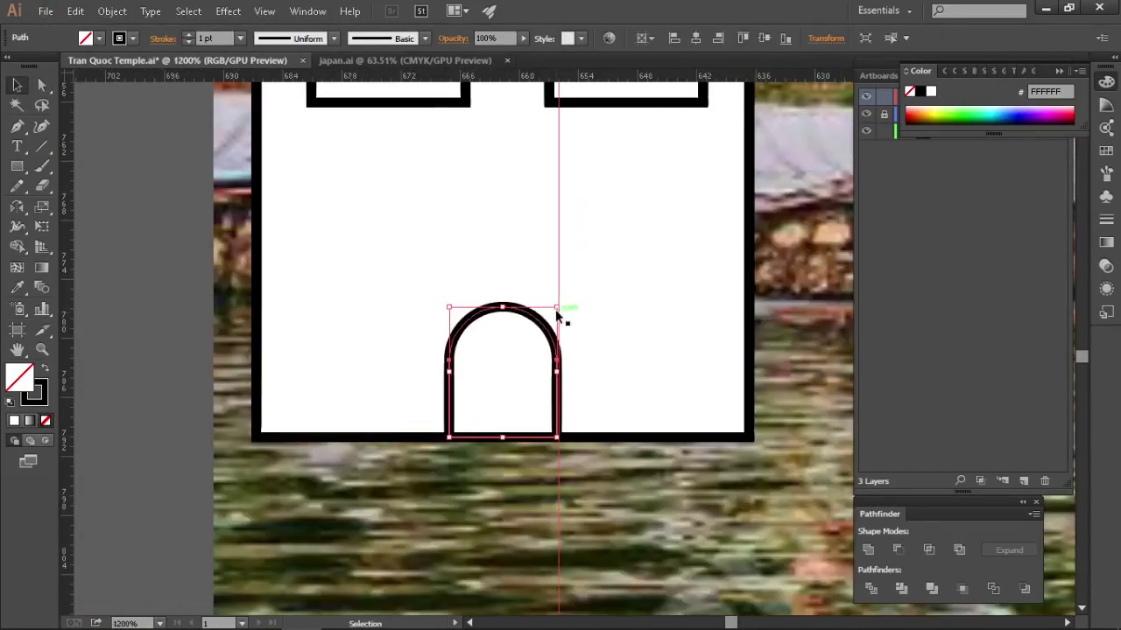
# - Enlarge the arched doorway and place the finished building on the illustration's ground line beside the pagoda
pyautogui.moveTo(555, 309); pyautogui.dragTo(533, 476)
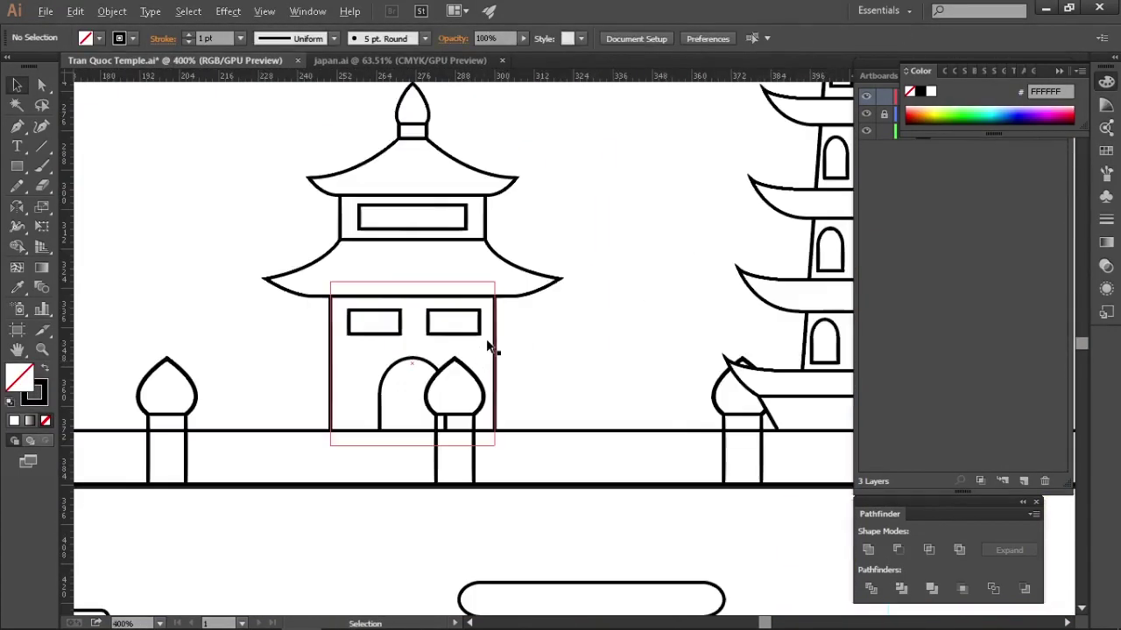
pyautogui.moveTo(490, 351); pyautogui.dragTo(491, 335)
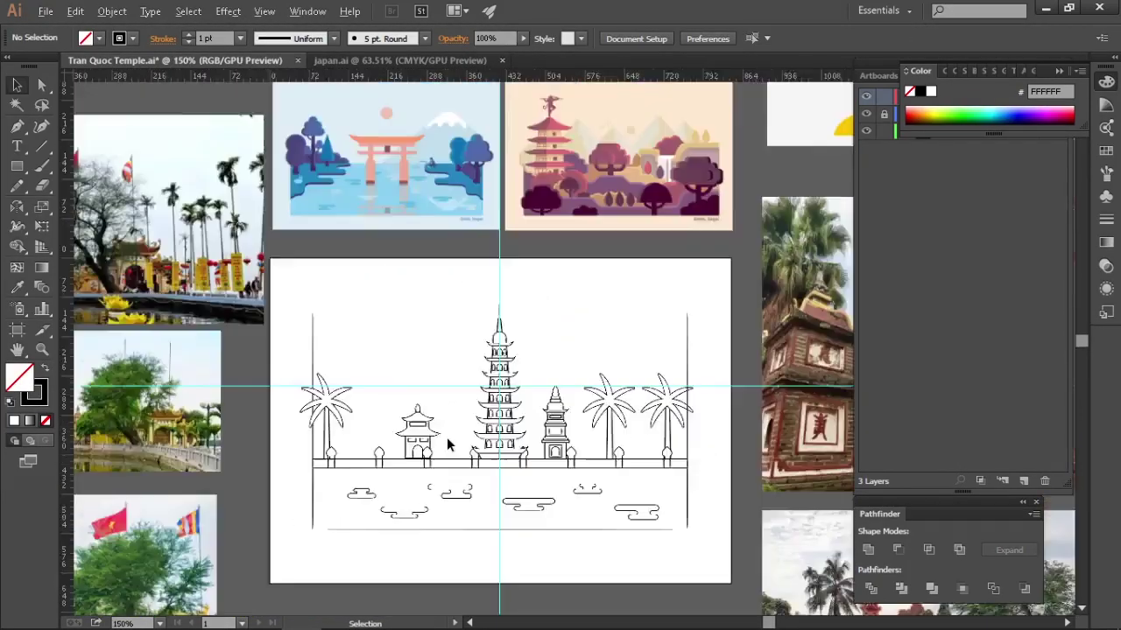
pyautogui.hotkey('alt', 'Tab')
pyautogui.click(77, 7)
pyautogui.hotkey('alt', 'Tab')
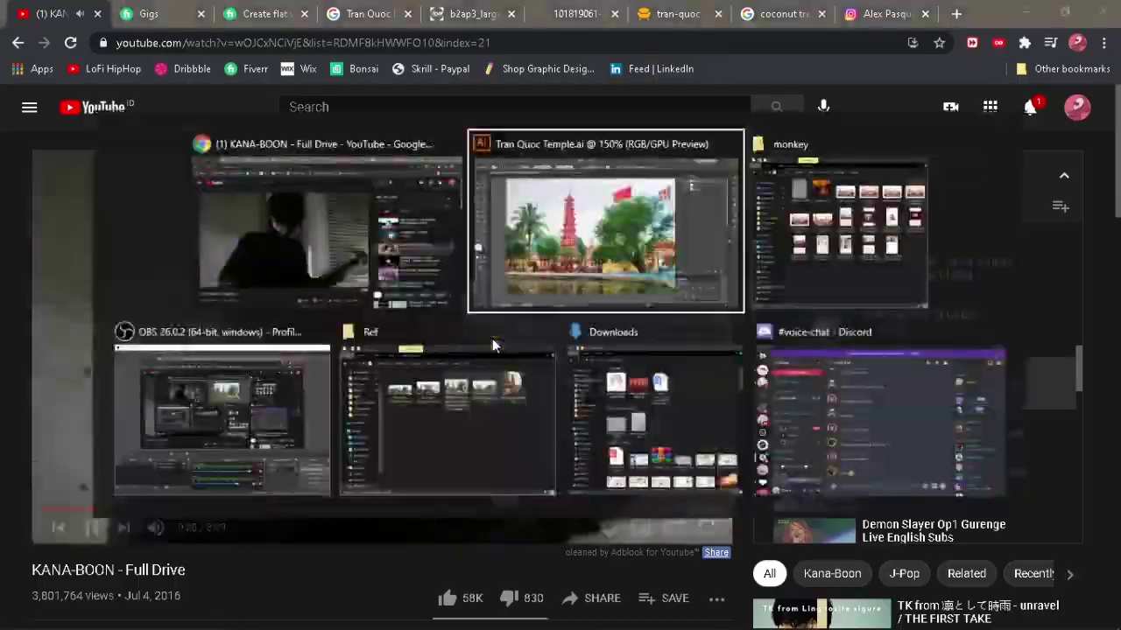
# - Draw a tall narrow white rectangle with a black outline beside the gate photo as the first pillar
pyautogui.scroll(3, 530, 421)
pyautogui.scroll(-1, 562, 446)
pyautogui.moveTo(562, 446); pyautogui.dragTo(432, 400)
pyautogui.press('m')
pyautogui.press('d')
pyautogui.moveTo(558, 492); pyautogui.dragTo(589, 273)
pyautogui.press('v')
# - Duplicate the pillar horizontally to form the gate's second pillar
pyautogui.moveTo(647, 337); pyautogui.dragTo(567, 367)
pyautogui.moveTo(495, 371); pyautogui.dragTo(689, 382)
pyautogui.moveTo(775, 393); pyautogui.dragTo(767, 405)
pyautogui.moveTo(675, 411); pyautogui.dragTo(691, 412)
pyautogui.moveTo(778, 383); pyautogui.dragTo(753, 404)
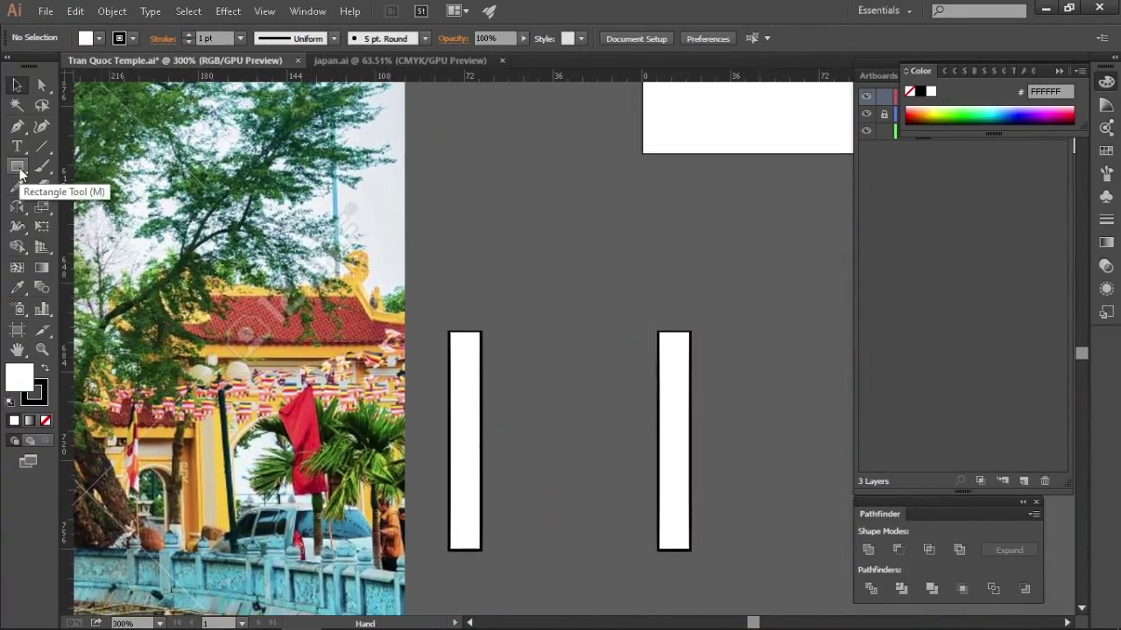
# - Draw a wide rectangle across the tops of both pillars and pull its upper corners inward into a trapezoid roof
pyautogui.moveTo(689, 292); pyautogui.dragTo(729, 327)
pyautogui.press('v')
pyautogui.moveTo(539, 313); pyautogui.dragTo(540, 322)
pyautogui.moveTo(414, 309); pyautogui.dragTo(444, 310)
pyautogui.click(615, 248)
pyautogui.moveTo(612, 380); pyautogui.dragTo(608, 397)
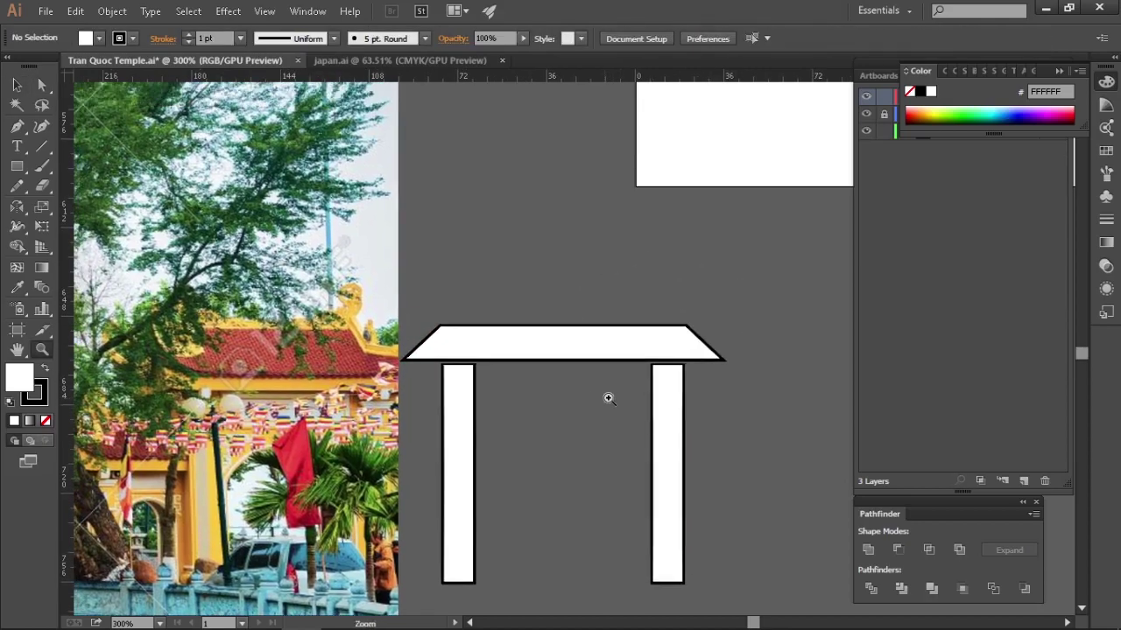
# - Draw a white, black-outlined rectangle on top of the gate's trapezoid roof, matching the width of its upper edge
pyautogui.scroll(1, 427, 340)
pyautogui.moveTo(420, 340); pyautogui.dragTo(410, 369)
pyautogui.press('m')
pyautogui.moveTo(764, 314); pyautogui.dragTo(759, 311)
pyautogui.press('v')
pyautogui.click(782, 304)
pyautogui.moveTo(699, 327); pyautogui.dragTo(692, 359)
pyautogui.click(665, 360)
pyautogui.scroll(-1, 722, 337)
pyautogui.moveTo(742, 275); pyautogui.dragTo(552, 401)
pyautogui.moveTo(526, 411); pyautogui.dragTo(525, 419)
# - Pull the upper corners of the new rectangle inward on both sides to form a steeper second roof tier
pyautogui.click(460, 341)
pyautogui.moveTo(452, 334); pyautogui.dragTo(507, 319)
pyautogui.scroll(-3, 682, 328)
pyautogui.scroll(2, 622, 385)
pyautogui.press('a')
pyautogui.hotkey('shift', 'Right')
pyautogui.moveTo(555, 287); pyautogui.dragTo(465, 334)
pyautogui.press('Left')
pyautogui.press('Left')
pyautogui.hotkey('shift', 'Left')
pyautogui.press('Right')
pyautogui.press('Right')
pyautogui.moveTo(652, 324); pyautogui.dragTo(688, 362)
pyautogui.click(667, 350)
# - Add a thin rectangle along the top edge of the second roof tier as the ridge
pyautogui.press('z')
pyautogui.moveTo(525, 298); pyautogui.dragTo(493, 273)
pyautogui.press('v')
pyautogui.moveTo(721, 291); pyautogui.dragTo(725, 290)
pyautogui.press('v')
pyautogui.click(800, 296)
pyautogui.moveTo(805, 299); pyautogui.dragTo(786, 286)
pyautogui.moveTo(577, 269); pyautogui.dragTo(744, 272)
pyautogui.moveTo(479, 299); pyautogui.dragTo(475, 302)
pyautogui.moveTo(691, 306); pyautogui.dragTo(448, 313)
pyautogui.moveTo(448, 319); pyautogui.dragTo(446, 319)
# - Align the stacked roof parts and seat them centred directly on the tops of the two pillars
pyautogui.moveTo(561, 253); pyautogui.dragTo(481, 250)
pyautogui.moveTo(604, 309); pyautogui.dragTo(696, 312)
pyautogui.click(558, 312)
pyautogui.moveTo(558, 314); pyautogui.dragTo(555, 314)
pyautogui.moveTo(262, 306); pyautogui.dragTo(630, 319)
pyautogui.scroll(-5, 203, 329)
pyautogui.moveTo(307, 368); pyautogui.dragTo(632, 350)
pyautogui.scroll(3, 660, 365)
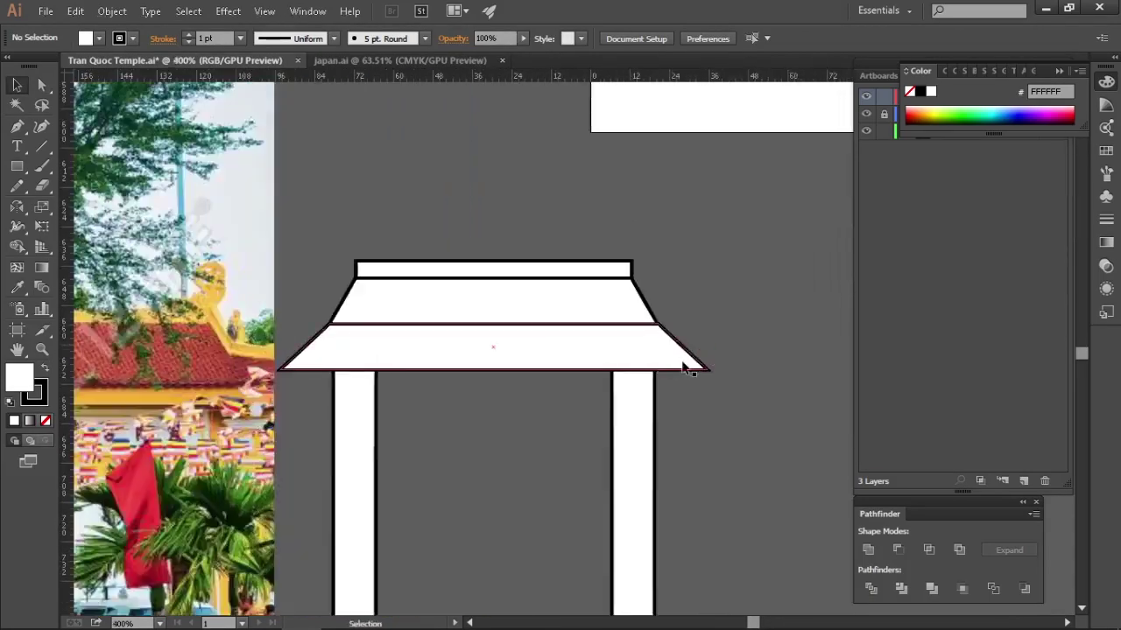
# - Extend the bottom corners of the lowest roof tier outward equally on both sides for a gentler slope
pyautogui.press('a')
pyautogui.click(779, 368)
pyautogui.moveTo(750, 394); pyautogui.dragTo(803, 346)
pyautogui.hotkey('shift', 'Right')
pyautogui.moveTo(350, 367); pyautogui.dragTo(450, 361)
pyautogui.click(238, 364)
pyautogui.hotkey('shift', 'Left')
pyautogui.moveTo(517, 342); pyautogui.dragTo(464, 338)
pyautogui.moveTo(300, 319); pyautogui.dragTo(337, 352)
pyautogui.press('Right')
pyautogui.moveTo(702, 358); pyautogui.dragTo(754, 318)
pyautogui.click(813, 323)
# - Draw a curved, tapering horn shape with the Pen tool beside the gate photo, modelled on its upturned roof corner
pyautogui.press('z')
pyautogui.moveTo(724, 279); pyautogui.dragTo(603, 225)
pyautogui.moveTo(668, 247); pyautogui.dragTo(525, 368)
pyautogui.moveTo(814, 350); pyautogui.dragTo(582, 444)
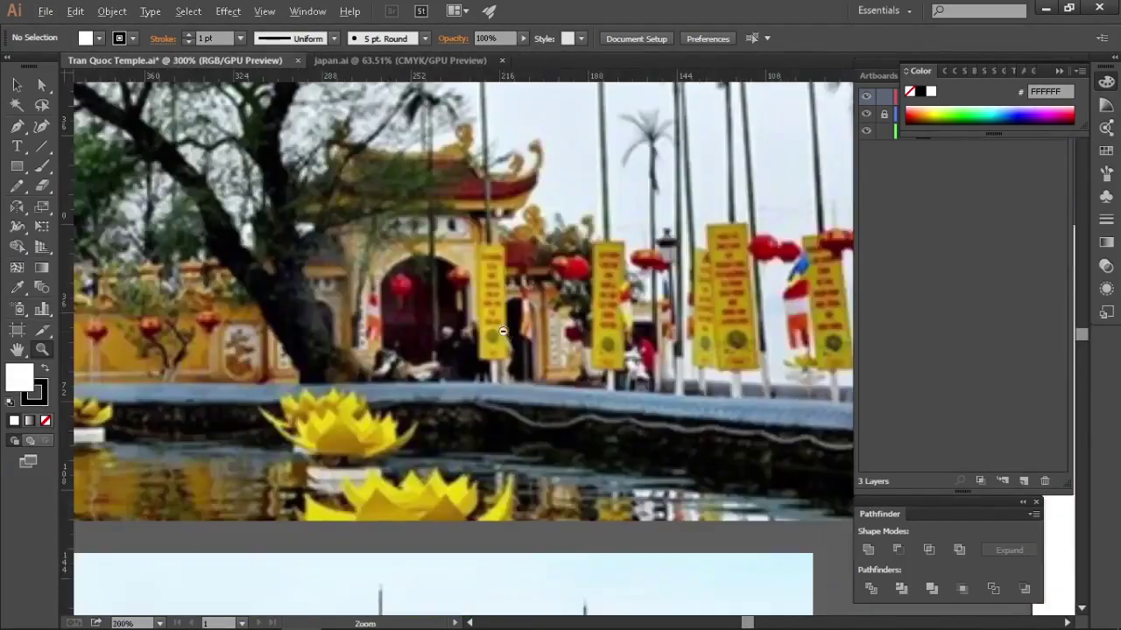
pyautogui.scroll(1, 501, 263)
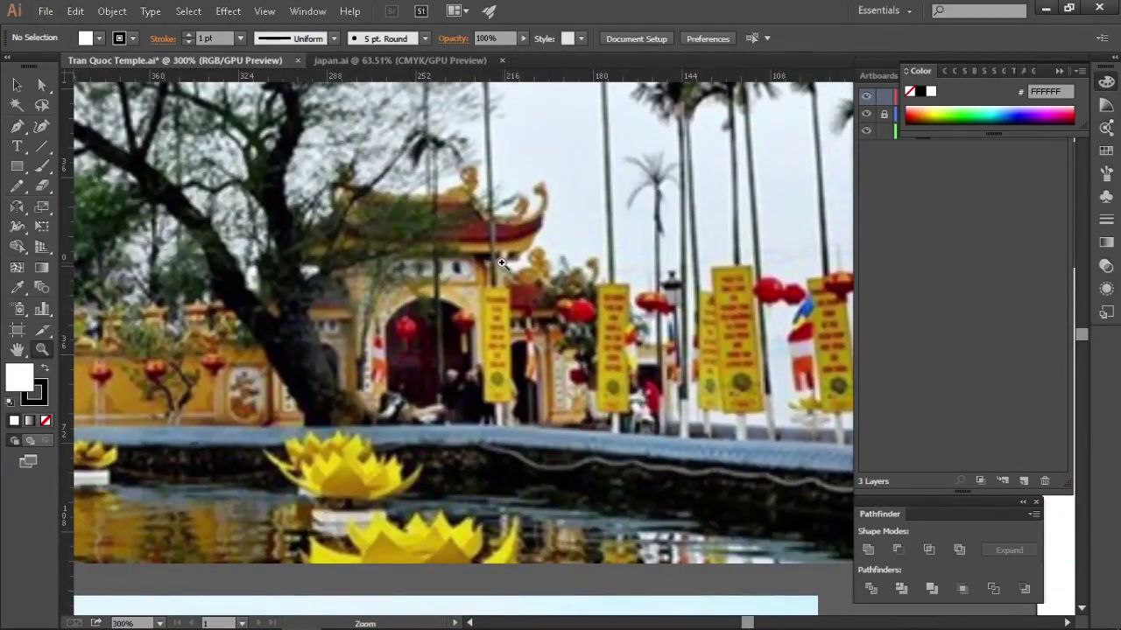
pyautogui.moveTo(575, 339); pyautogui.dragTo(558, 397)
pyautogui.click(581, 316)
pyautogui.click(582, 316)
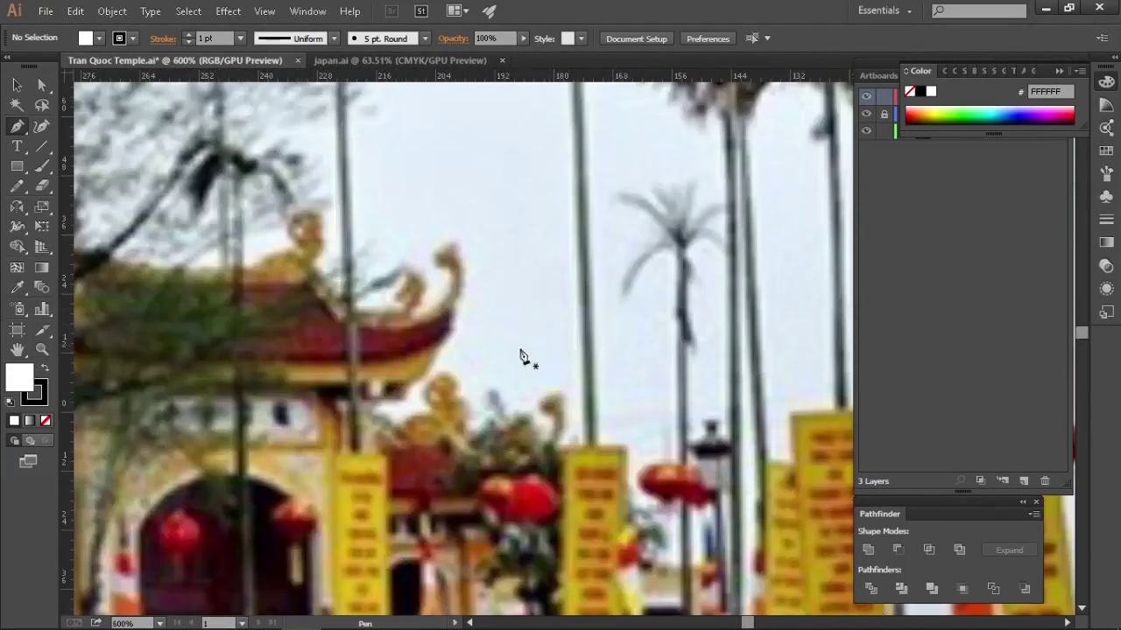
pyautogui.moveTo(577, 261); pyautogui.dragTo(594, 264)
pyautogui.moveTo(557, 357); pyautogui.dragTo(470, 388)
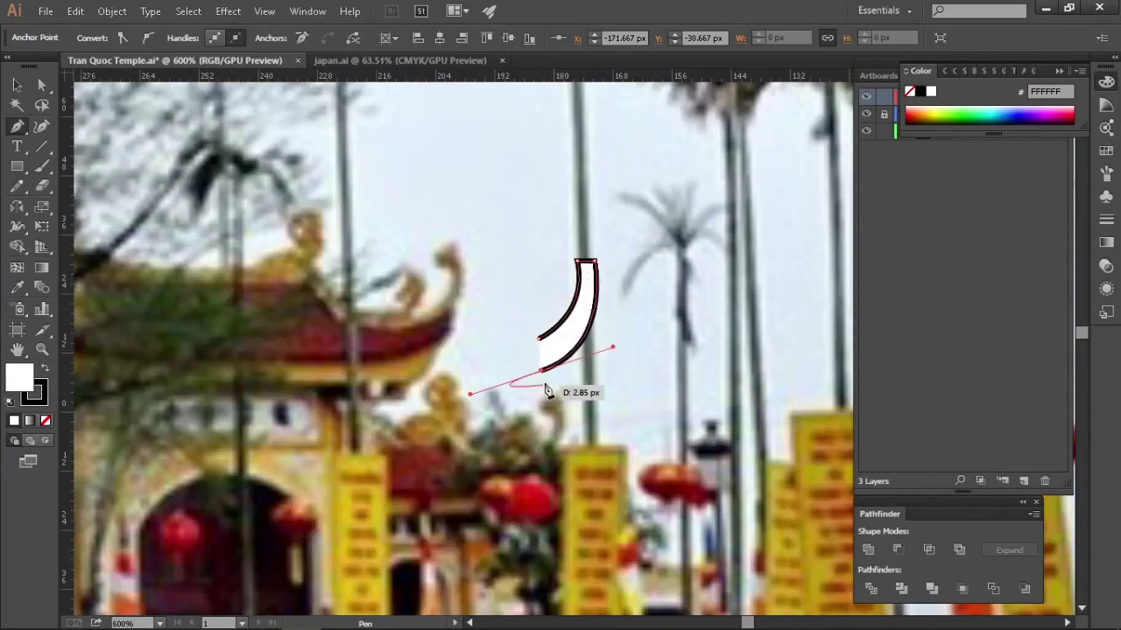
pyautogui.hotkey('ctrl', '=')
pyautogui.moveTo(516, 335); pyautogui.dragTo(517, 335)
pyautogui.moveTo(517, 336); pyautogui.dragTo(510, 364)
pyautogui.moveTo(581, 205); pyautogui.dragTo(593, 206)
pyautogui.press('v')
# - Add a circle at the horn's narrow tip and a smaller overlapping circle at its upper outer edge
pyautogui.click(742, 313)
pyautogui.moveTo(743, 314); pyautogui.dragTo(657, 253)
pyautogui.moveTo(17, 166); pyautogui.dragTo(67, 206)
pyautogui.moveTo(585, 342); pyautogui.dragTo(586, 344)
pyautogui.press('z')
pyautogui.moveTo(680, 352); pyautogui.dragTo(767, 344)
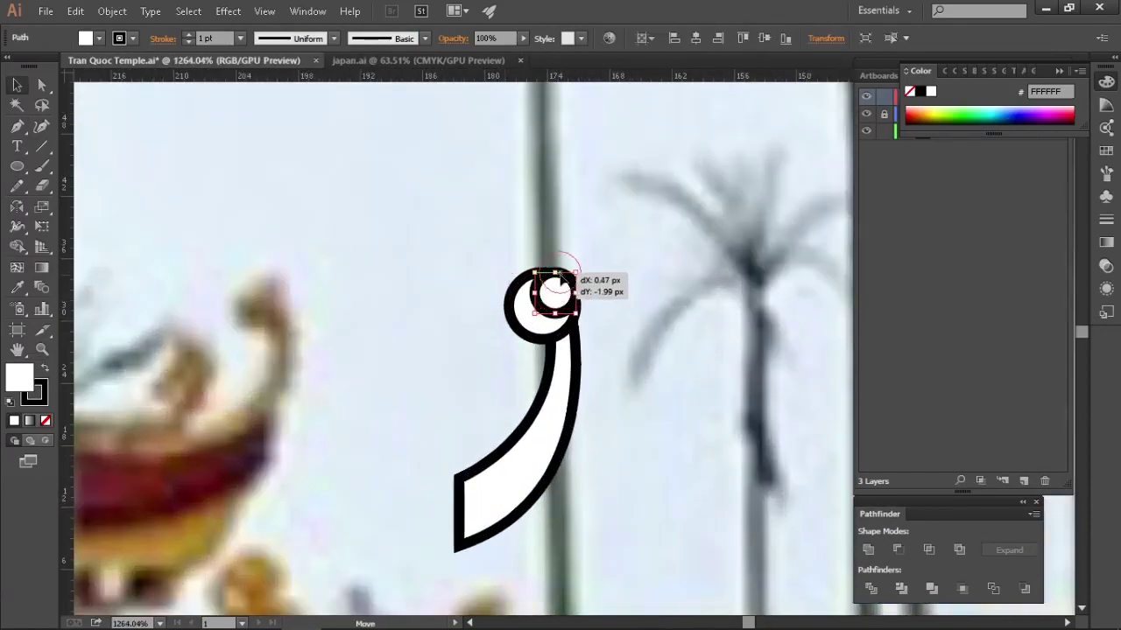
pyautogui.moveTo(560, 277); pyautogui.dragTo(560, 277)
pyautogui.moveTo(639, 376); pyautogui.dragTo(608, 312)
# - Group the horn with its circles, paste a copy on the Backups layer, and place it above the backup palm tree
pyautogui.moveTo(403, 166); pyautogui.dragTo(596, 438)
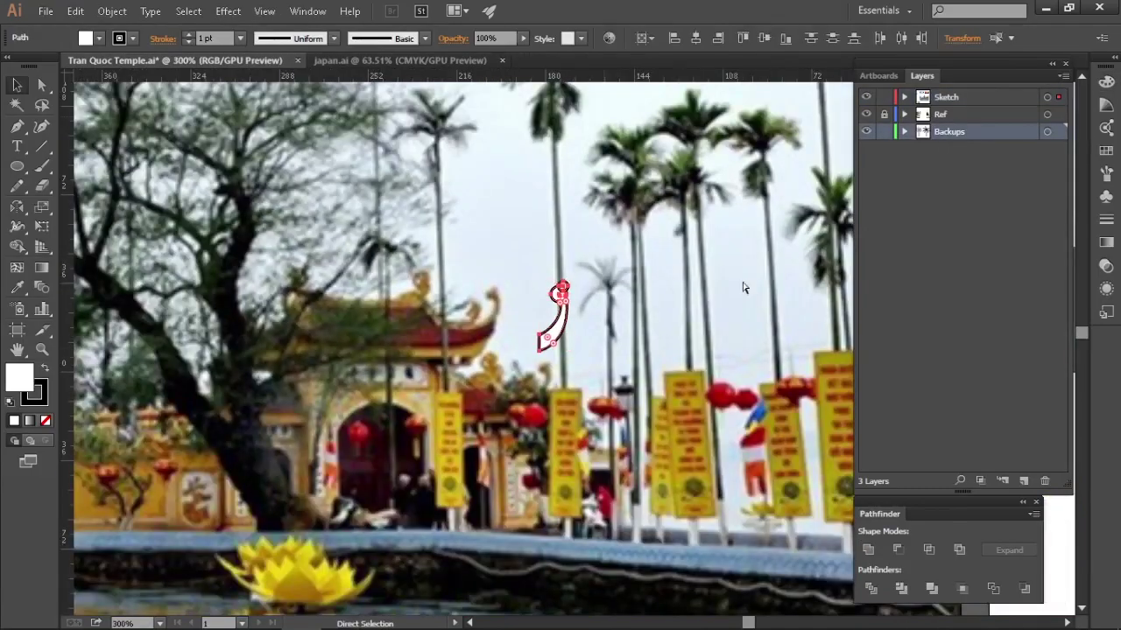
pyautogui.click(949, 132)
pyautogui.hotkey('ctrl', 'f')
pyautogui.moveTo(557, 321); pyautogui.dragTo(573, 321)
pyautogui.hotkey('ctrl', '-')
pyautogui.hotkey('ctrl', '-')
pyautogui.moveTo(657, 391); pyautogui.dragTo(107, 510)
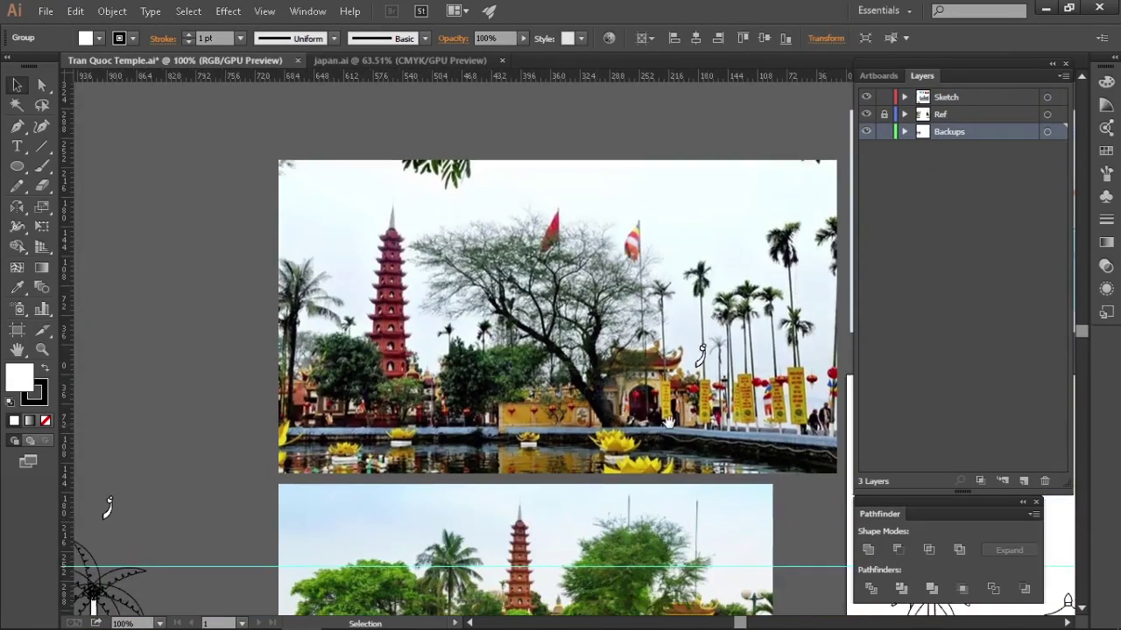
# - Move the original horn ornament from the reference photo to the gate drawing
pyautogui.click(505, 205)
pyautogui.moveTo(505, 205); pyautogui.dragTo(348, 559)
pyautogui.hotkey('ctrl', '+')
pyautogui.hotkey('ctrl', '+')
pyautogui.moveTo(104, 328); pyautogui.dragTo(597, 479)
pyautogui.click(529, 476)
# - Rotate the horn ornament and fit its base against the lowest roof tier's right corner so it curves upward
pyautogui.hotkey('ctrl', '+')
pyautogui.hotkey('ctrl', '+')
pyautogui.hotkey('ctrl', '+')
pyautogui.hotkey('ctrl', '+')
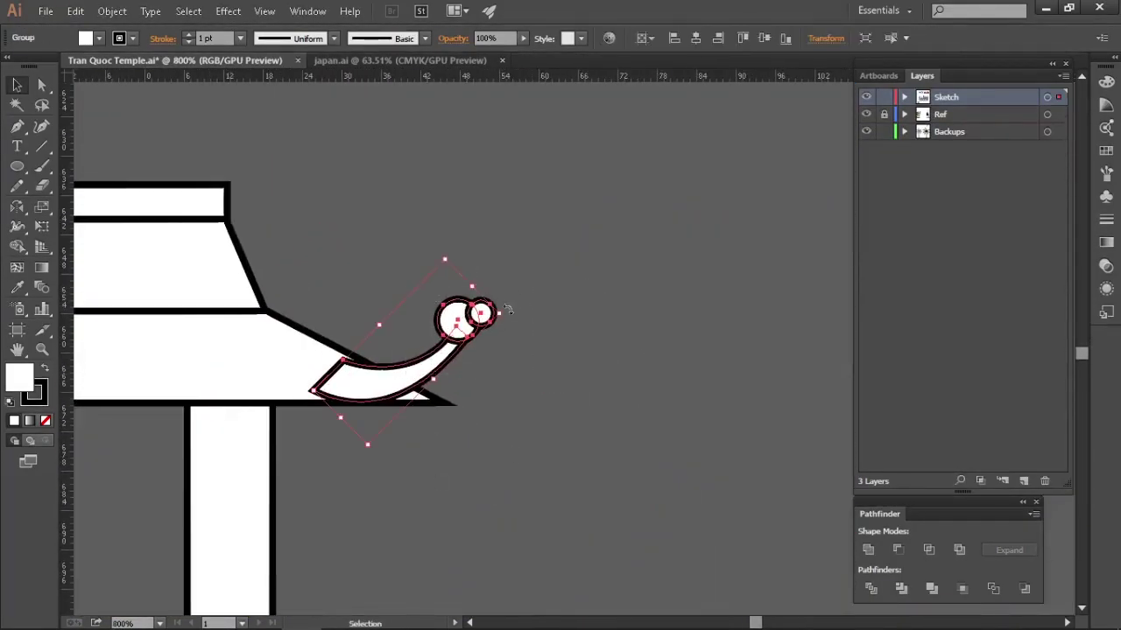
pyautogui.moveTo(441, 363); pyautogui.dragTo(486, 345)
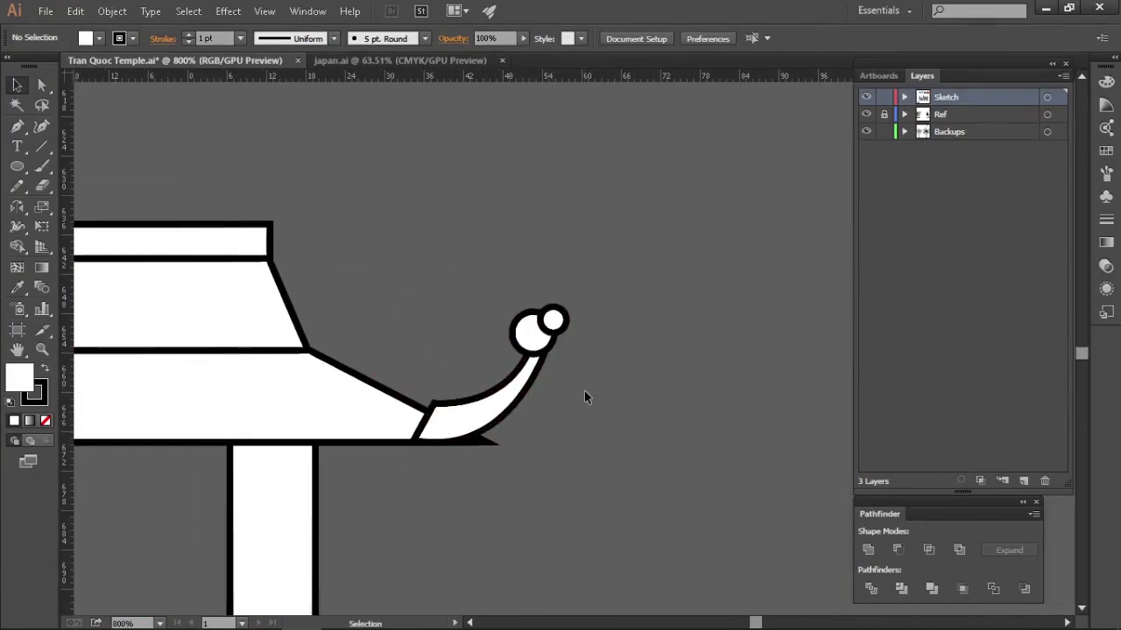
pyautogui.click(557, 329)
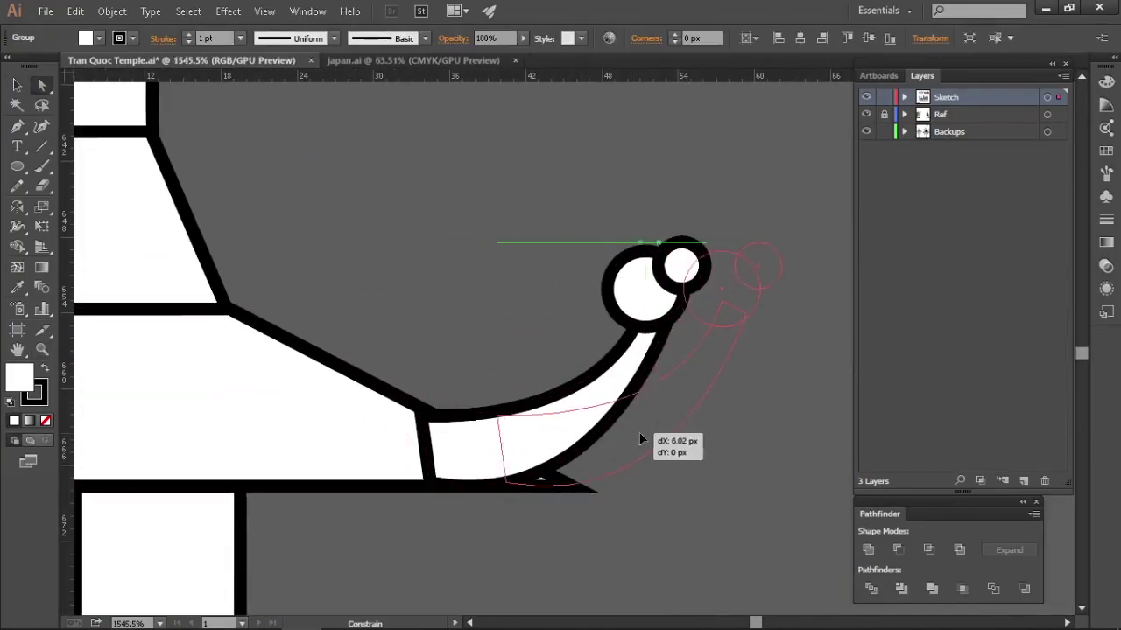
pyautogui.moveTo(639, 431); pyautogui.dragTo(691, 495)
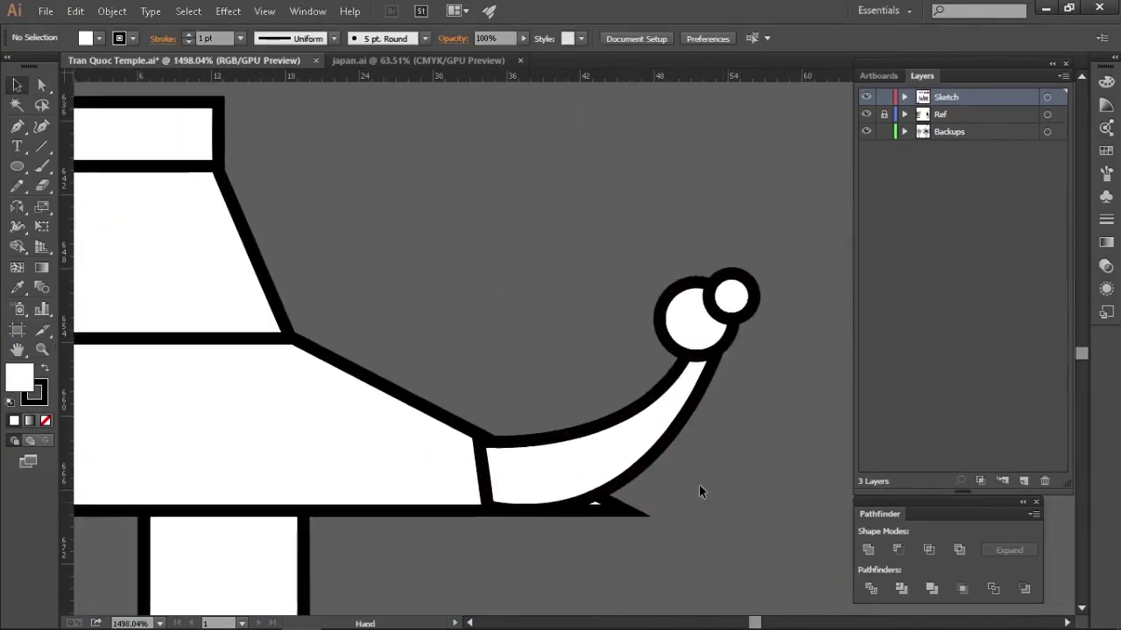
# - Trim the lowest roof tier's right tip so it no longer sticks out beneath the horn ornament
pyautogui.click(609, 514)
pyautogui.press('v')
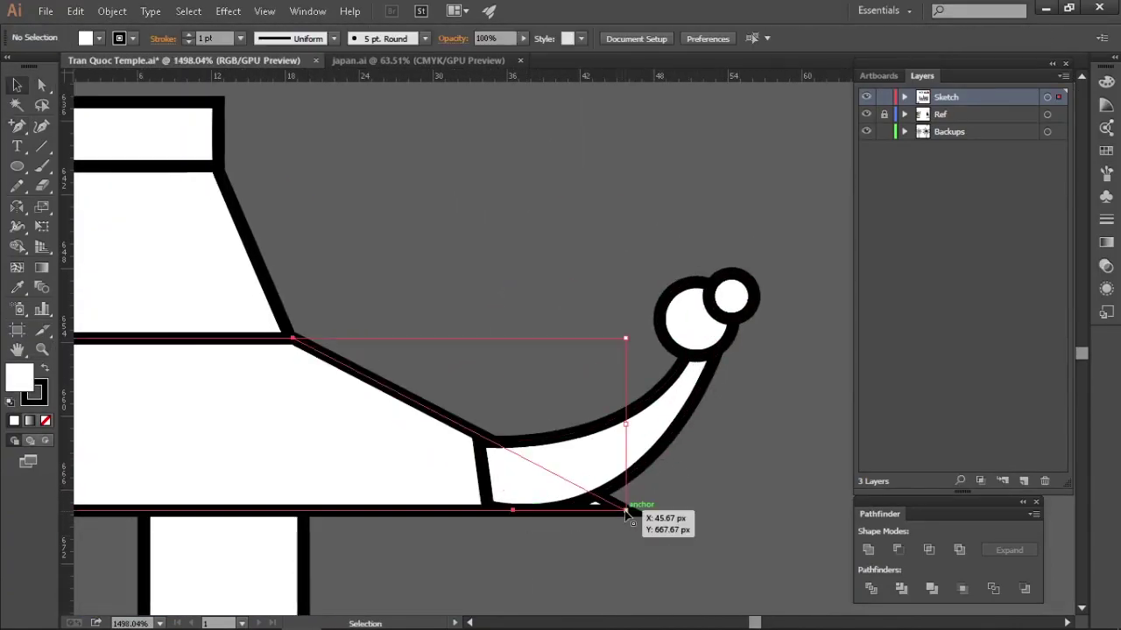
pyautogui.press('v')
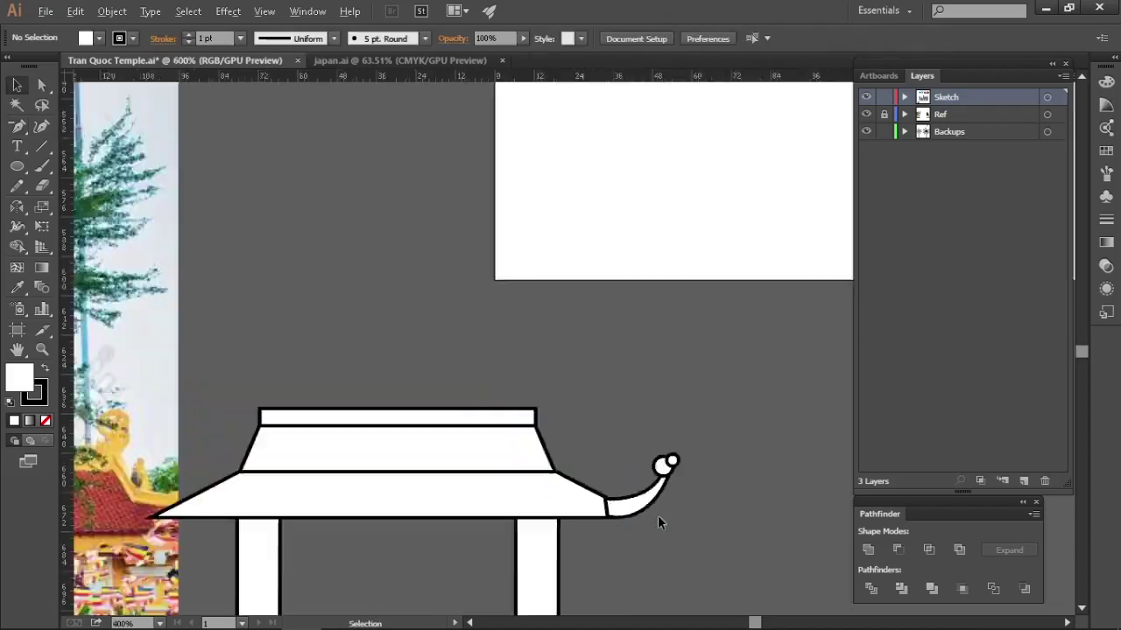
pyautogui.scroll(-3, 657, 515)
pyautogui.scroll(5, 428, 311)
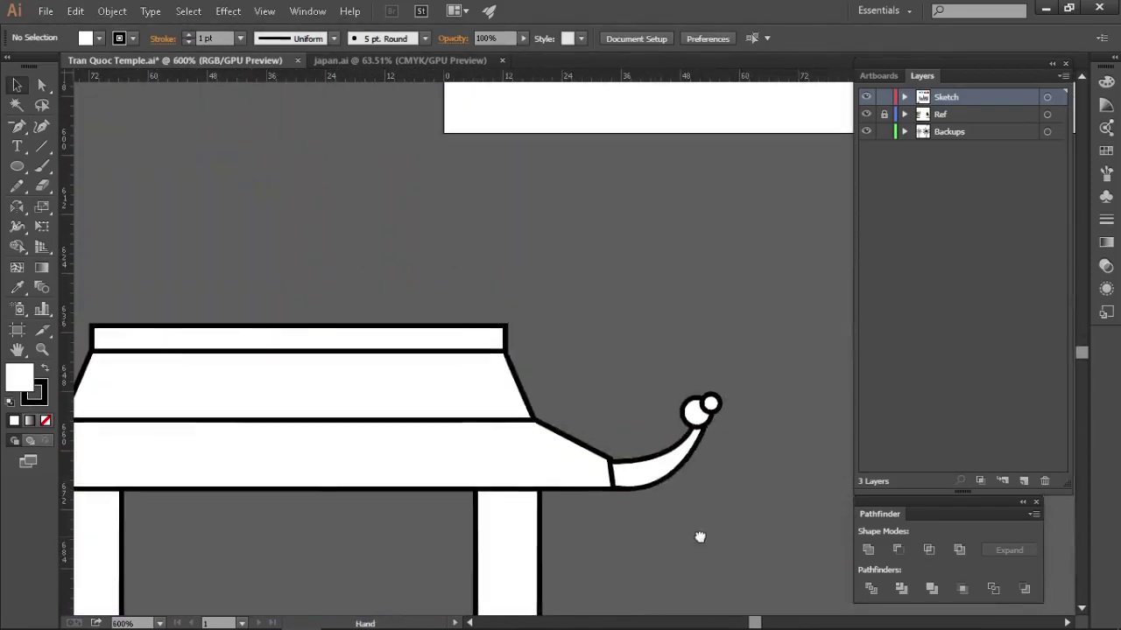
# - Duplicate the horn ornament onto the right end of the roof ridge and align it with the ridge's top edge
pyautogui.moveTo(660, 450); pyautogui.dragTo(504, 326)
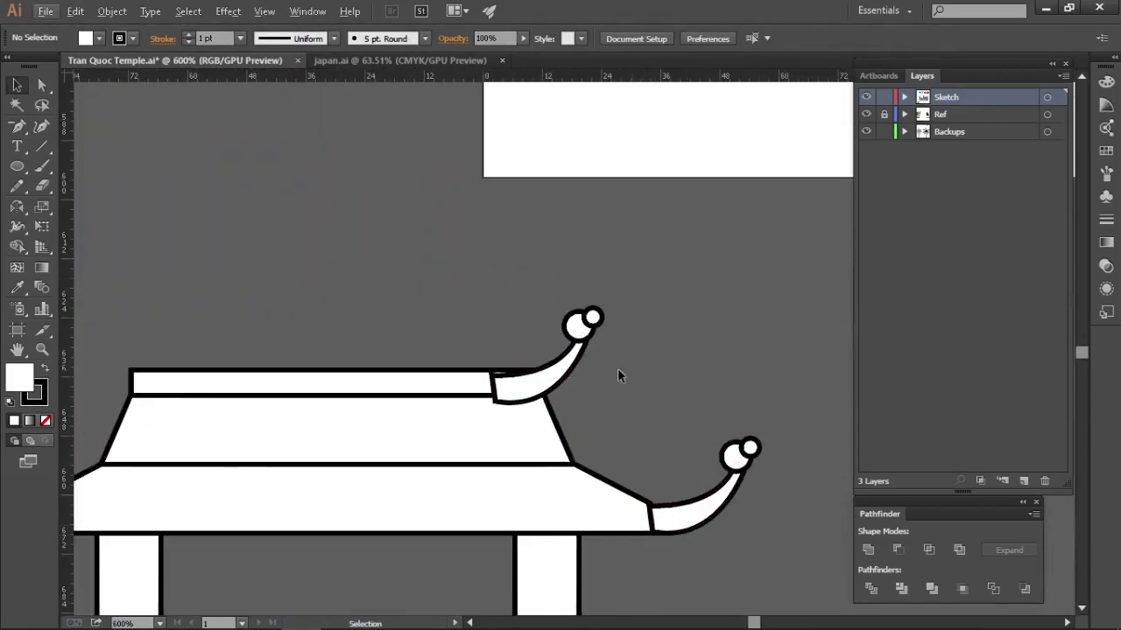
pyautogui.scroll(1, 556, 375)
pyautogui.moveTo(564, 378); pyautogui.dragTo(565, 376)
pyautogui.click(599, 371)
pyautogui.scroll(2, 531, 381)
pyautogui.click(530, 381)
pyautogui.moveTo(727, 206); pyautogui.dragTo(735, 222)
pyautogui.moveTo(629, 359); pyautogui.dragTo(652, 359)
pyautogui.click(707, 407)
pyautogui.scroll(-4, 701, 406)
pyautogui.scroll(-3, 683, 419)
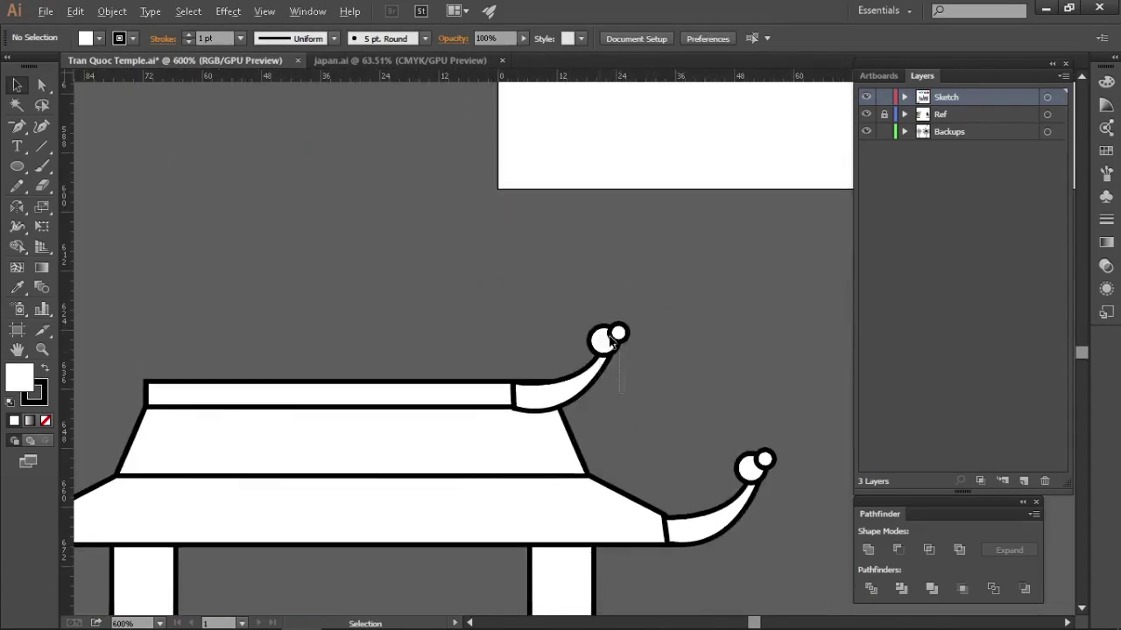
# - Adjust the upper horn ornament so a shorter curve extends from the right end of the roof ridge
pyautogui.click(687, 350)
pyautogui.moveTo(688, 352); pyautogui.dragTo(645, 280)
pyautogui.click(679, 443)
pyautogui.click(661, 365)
pyautogui.moveTo(656, 366); pyautogui.dragTo(638, 447)
pyautogui.scroll(-2, 643, 380)
pyautogui.scroll(-3, 638, 446)
pyautogui.scroll(3, 475, 257)
pyautogui.scroll(-3, 475, 258)
pyautogui.scroll(3, 634, 472)
pyautogui.scroll(-2, 588, 371)
# - Move the whole gate horizontally to the right, away from the reference photo
pyautogui.moveTo(700, 546); pyautogui.dragTo(439, 337)
pyautogui.moveTo(516, 371); pyautogui.dragTo(599, 371)
pyautogui.click(750, 450)
pyautogui.scroll(3, 694, 403)
pyautogui.moveTo(677, 316); pyautogui.dragTo(673, 319)
# - Fine-tune how the horn ornaments meet the ridge and the lowest roof tier on the right side
pyautogui.click(718, 438)
pyautogui.moveTo(719, 443); pyautogui.dragTo(537, 351)
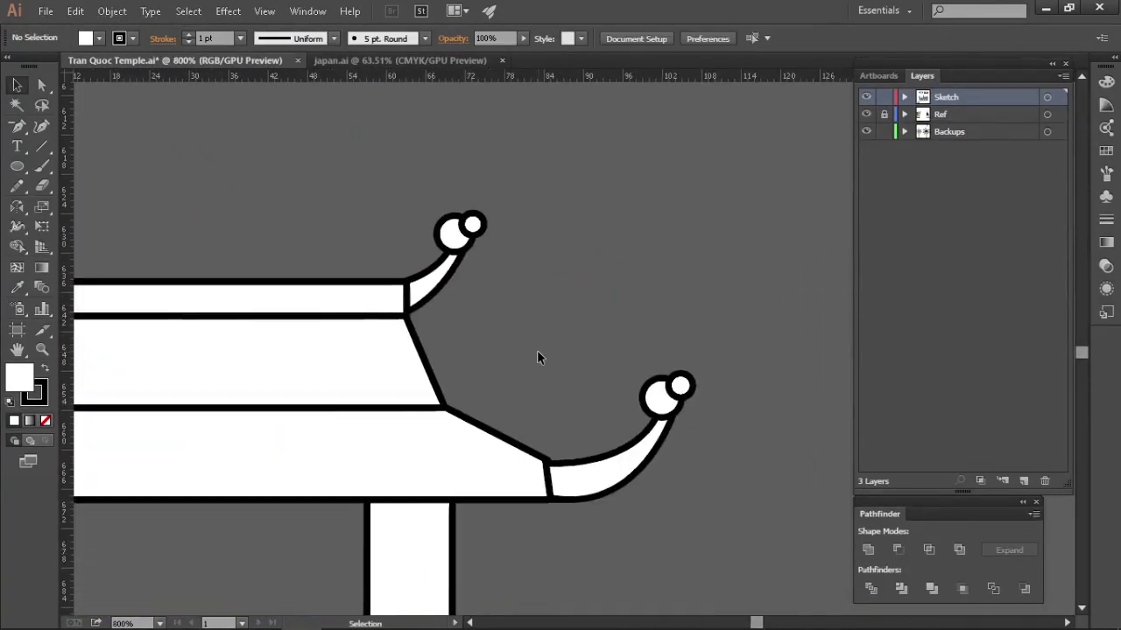
pyautogui.moveTo(566, 272); pyautogui.dragTo(567, 271)
pyautogui.click(621, 514)
pyautogui.scroll(2, 621, 514)
pyautogui.moveTo(646, 404); pyautogui.dragTo(647, 417)
pyautogui.click(569, 548)
# - Copy both right-hand horn ornaments, mirror them, and attach the copies to the matching left ends of the roof
pyautogui.hotkey('alt', 'Tab')
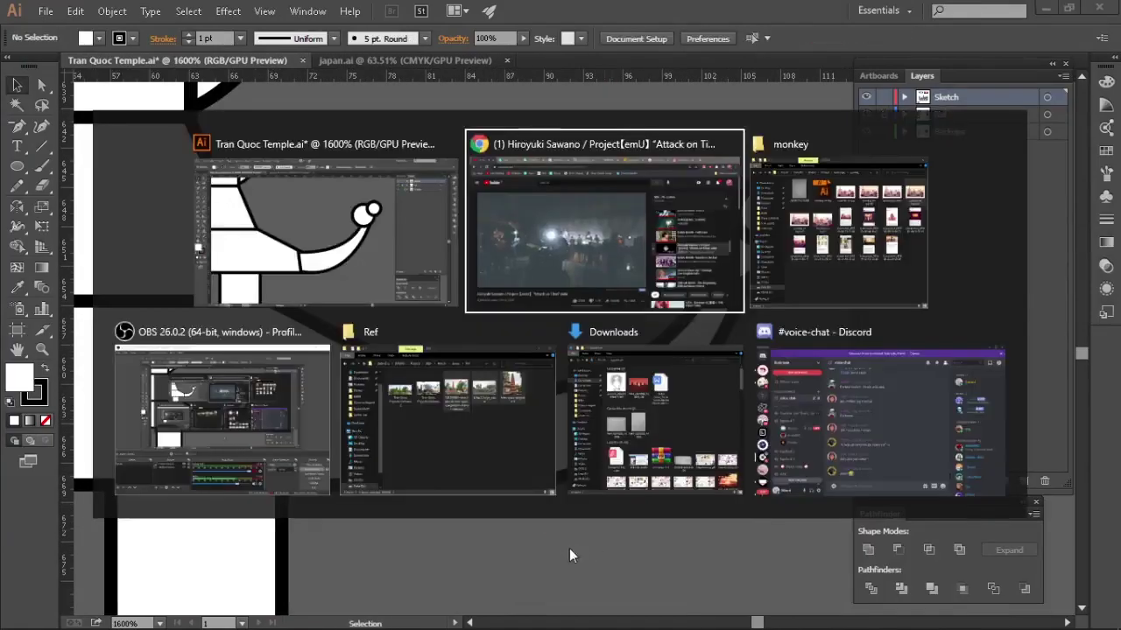
pyautogui.hotkey('alt', 'Tab')
pyautogui.scroll(-3, 755, 510)
pyautogui.scroll(-2, 652, 376)
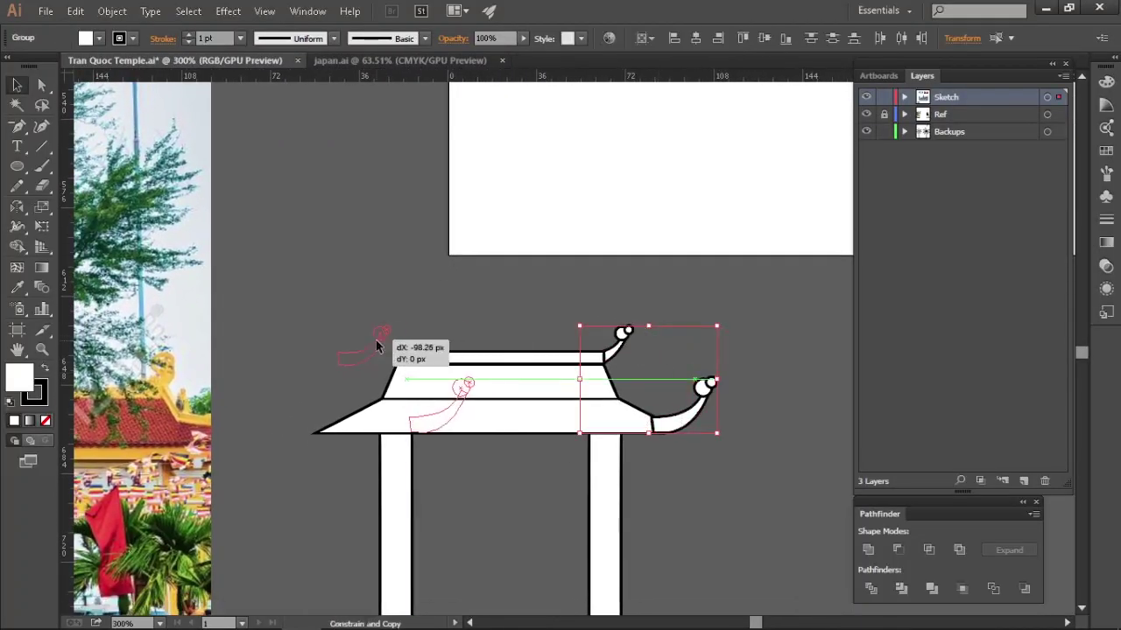
pyautogui.scroll(2, 404, 370)
pyautogui.moveTo(230, 449); pyautogui.dragTo(187, 453)
pyautogui.click(499, 320)
pyautogui.moveTo(452, 299); pyautogui.dragTo(458, 268)
pyautogui.scroll(2, 248, 485)
# - Add an anchor point at the left horn's base and delete the lowest roof tier's protruding left tip
pyautogui.click(301, 452)
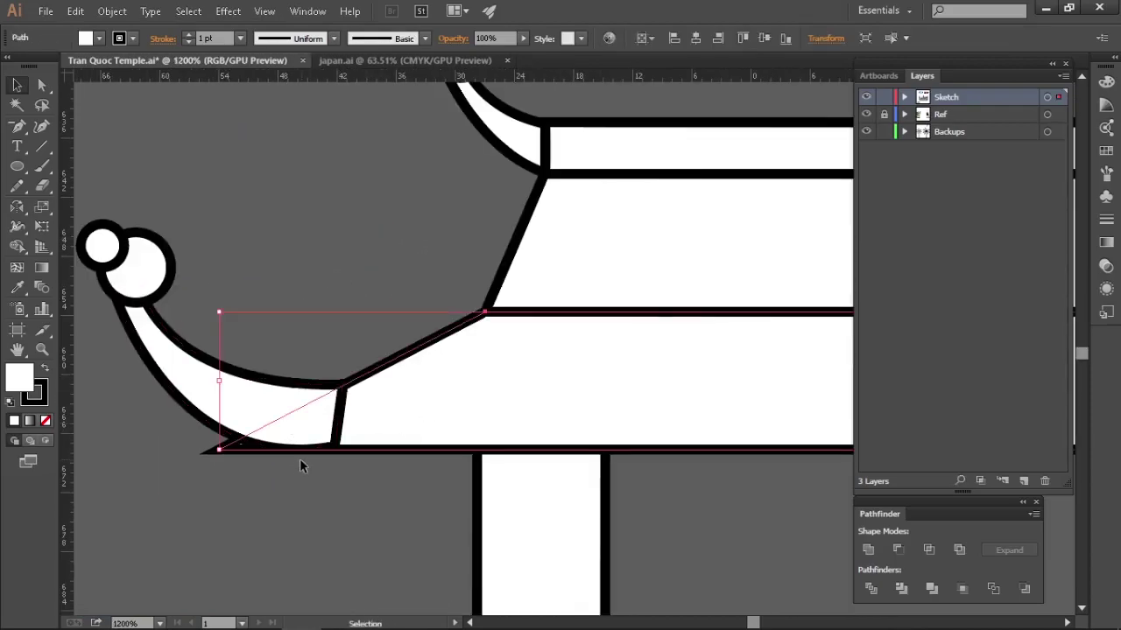
pyautogui.click(336, 453)
pyautogui.press('-')
pyautogui.click(219, 450)
pyautogui.press('v')
pyautogui.click(311, 505)
# - Merge a copy of the three roof tiers into a single outline shape with Pathfinder Unite
pyautogui.scroll(-3, 311, 505)
pyautogui.scroll(1, 584, 581)
pyautogui.click(466, 398)
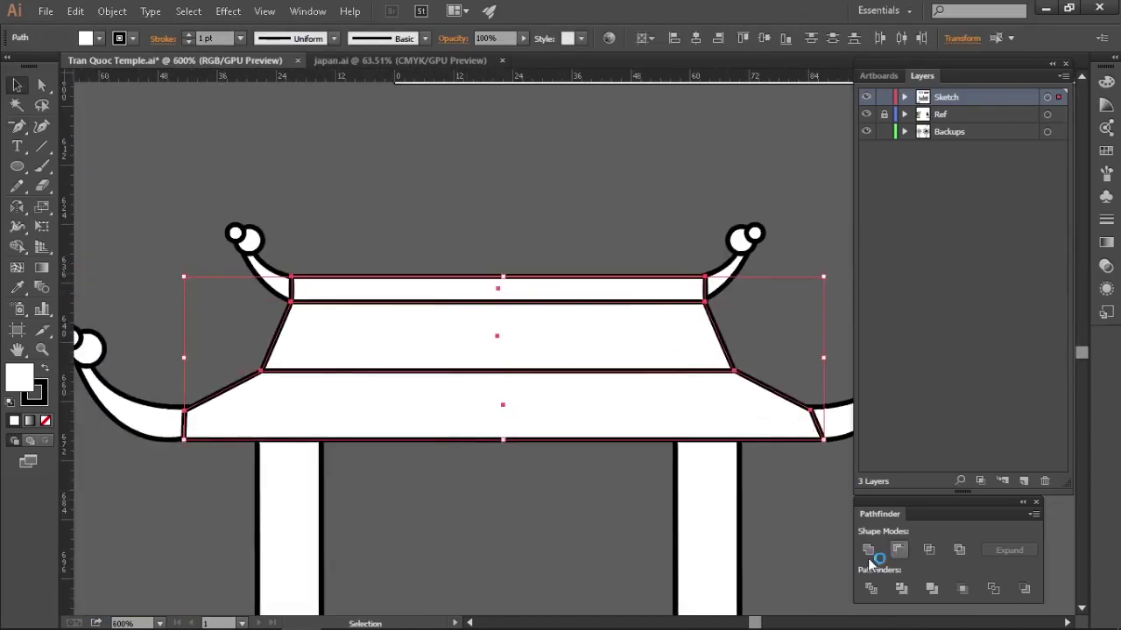
pyautogui.click(928, 549)
# - Try a 3 pt stroke with no fill on the merged roof outline
pyautogui.click(189, 36)
pyautogui.click(189, 36)
pyautogui.click(189, 36)
pyautogui.click(189, 43)
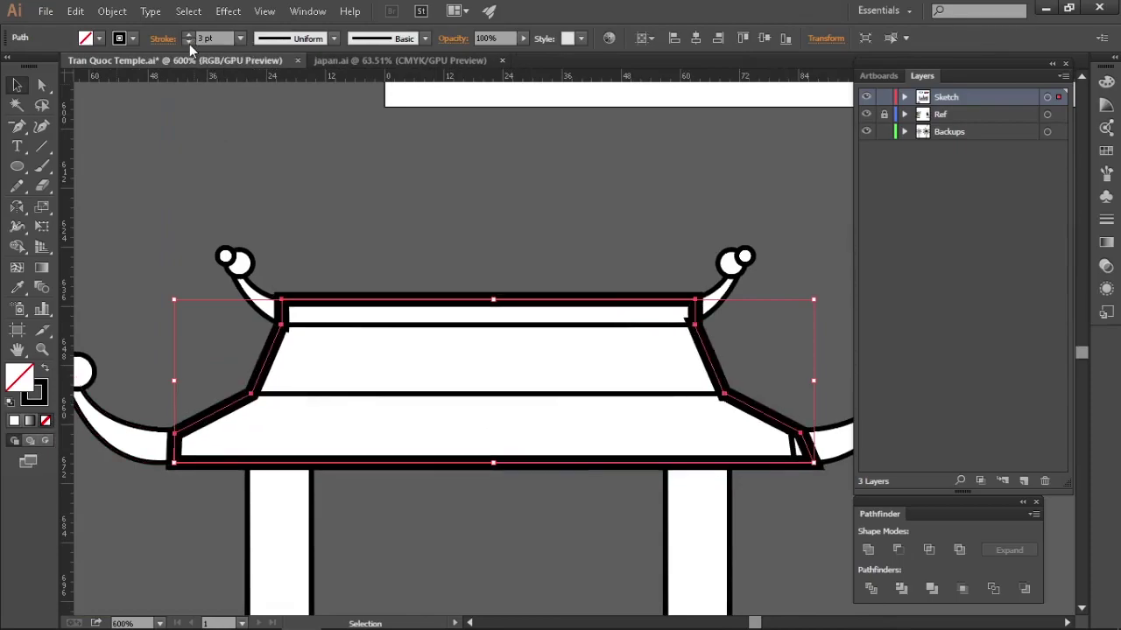
pyautogui.click(341, 275)
pyautogui.moveTo(340, 275); pyautogui.dragTo(375, 257)
# - Turn the merged roof outline into a solid black silhouette without stroke and send it behind the roof tiers
pyautogui.click(308, 326)
pyautogui.hotkey('shift', 'x')
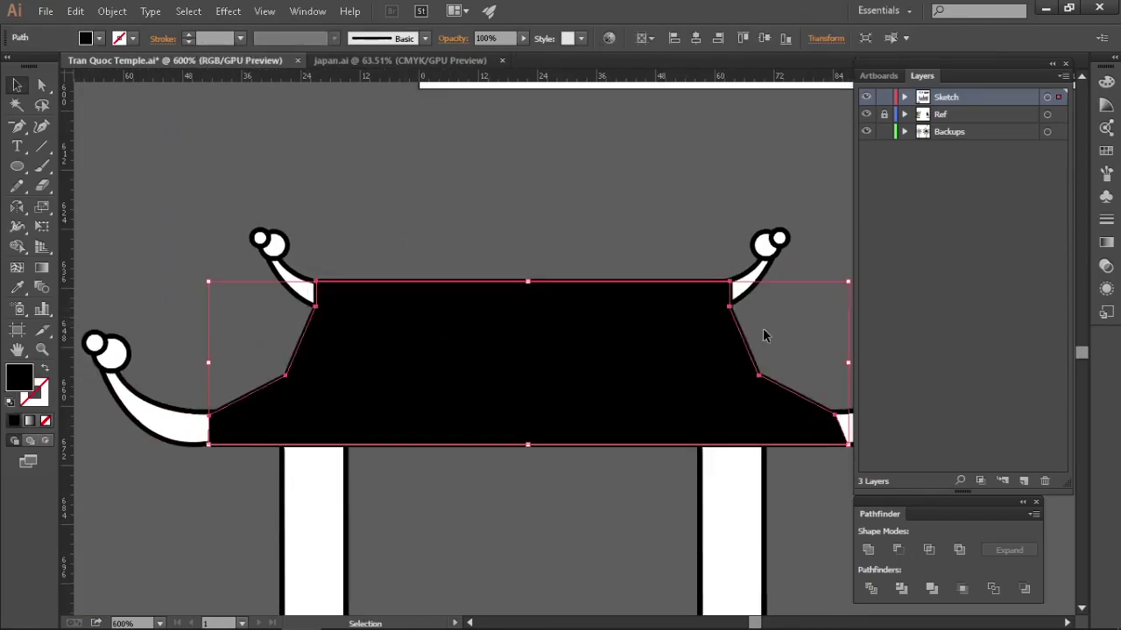
pyautogui.hscroll(3, 715, 305)
pyautogui.moveTo(708, 283); pyautogui.dragTo(710, 282)
pyautogui.hotkey('ctrl', 'shift', '[')
pyautogui.click(732, 256)
pyautogui.scroll(1, 610, 344)
pyautogui.moveTo(610, 344); pyautogui.dragTo(676, 339)
pyautogui.click(663, 342)
pyautogui.hotkey('ctrl', 'z')
pyautogui.hotkey('ctrl', 'z')
pyautogui.hotkey('ctrl', 'shift', '[')
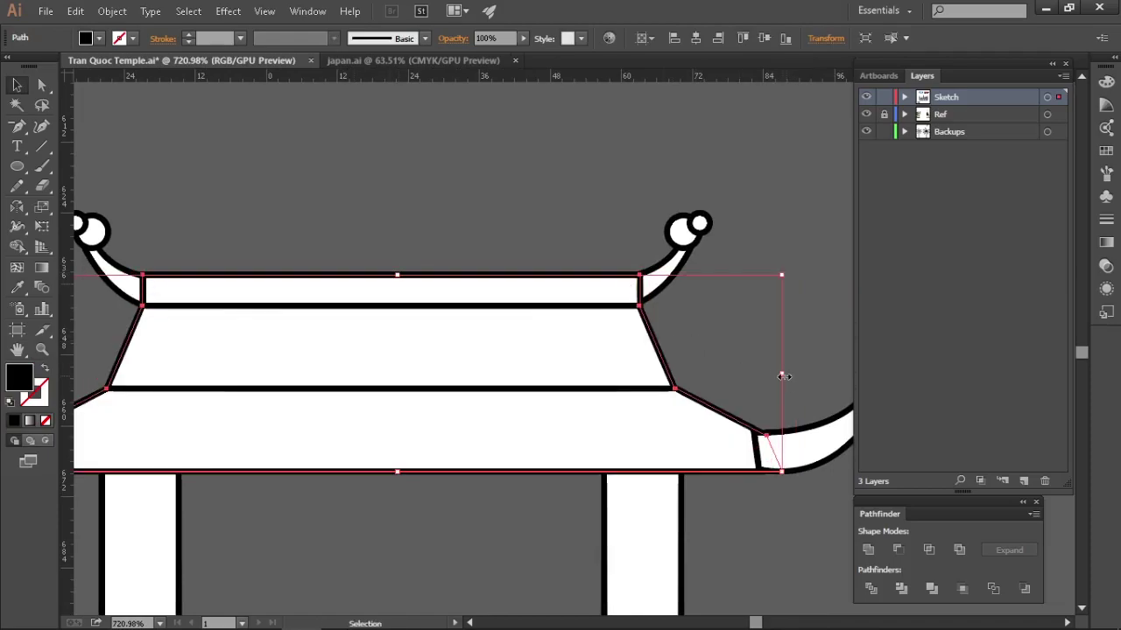
# - Widen the black silhouette symmetrically so a thick dark border shows along both sloping sides of the roof
pyautogui.moveTo(783, 375); pyautogui.dragTo(804, 374)
pyautogui.click(760, 375)
pyautogui.moveTo(437, 411); pyautogui.dragTo(769, 407)
pyautogui.scroll(1, 381, 406)
pyautogui.click(380, 406)
pyautogui.moveTo(381, 406); pyautogui.dragTo(303, 419)
pyautogui.click(287, 345)
pyautogui.scroll(-1, 287, 345)
pyautogui.moveTo(847, 344); pyautogui.dragTo(653, 356)
pyautogui.click(617, 363)
pyautogui.keyDown('ctrl'); pyautogui.click(128, 401); pyautogui.keyUp('ctrl')
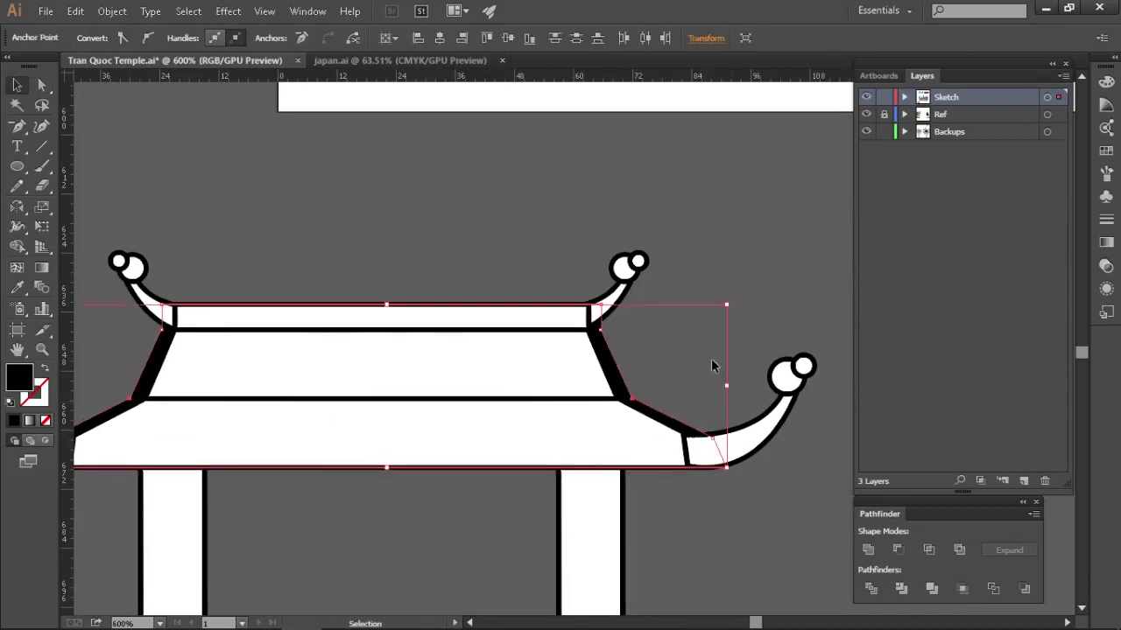
# - Examine how the black border meets the horn ornaments along the roof's sloping sides
pyautogui.press('a')
pyautogui.scroll(3, 614, 389)
pyautogui.hotkey('ctrl', 'shift', 'a')
pyautogui.moveTo(288, 420); pyautogui.dragTo(542, 429)
pyautogui.scroll(2, 490, 429)
pyautogui.click(491, 439)
pyautogui.hotkey('ctrl', 'shift', 'a')
pyautogui.scroll(-2, 431, 401)
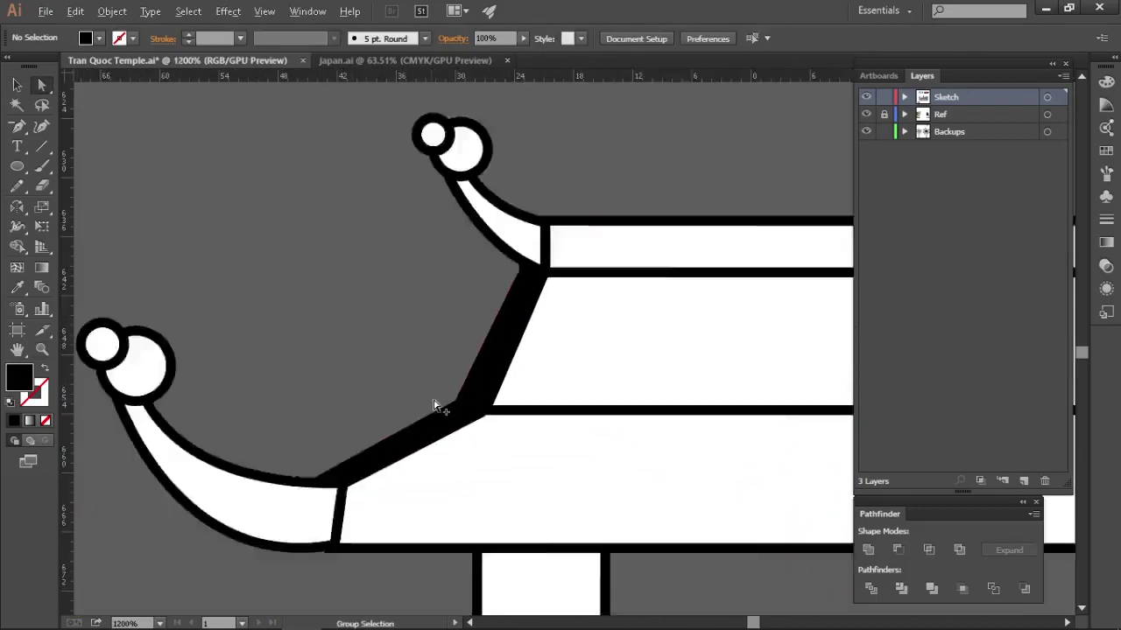
pyautogui.scroll(-1, 431, 404)
pyautogui.moveTo(823, 515); pyautogui.dragTo(621, 520)
# - Select the two lower horn ornaments together
pyautogui.press('v')
pyautogui.click(564, 426)
pyautogui.press('a')
pyautogui.scroll(-1, 643, 400)
pyautogui.press('v')
pyautogui.click(699, 429)
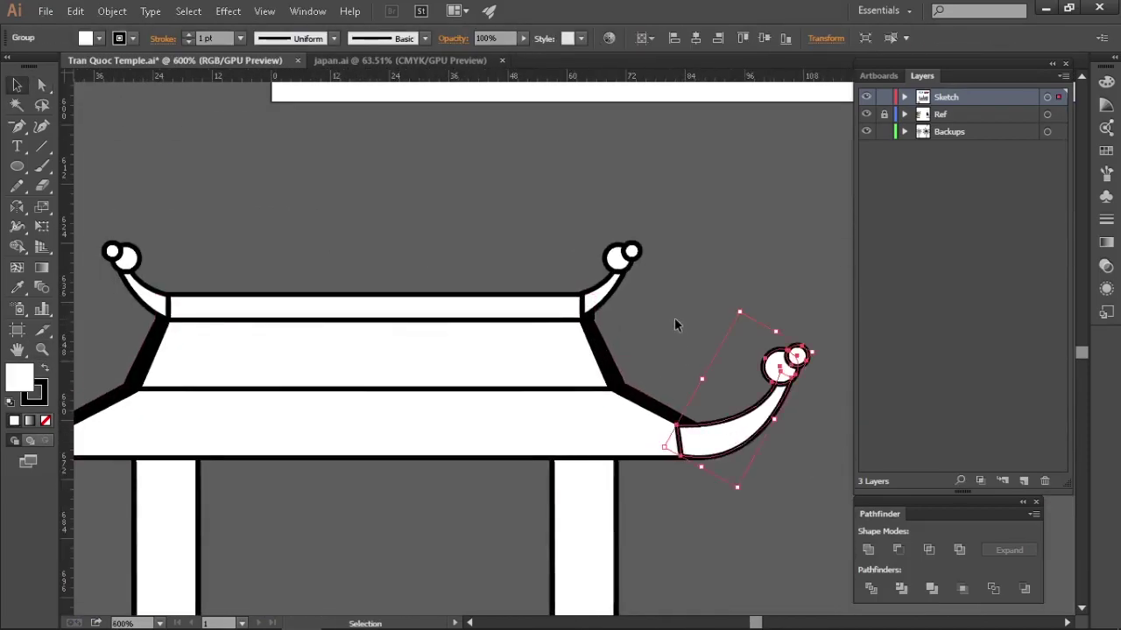
pyautogui.moveTo(490, 421); pyautogui.dragTo(674, 399)
pyautogui.keyDown('shift'); pyautogui.click(200, 413); pyautogui.keyUp('shift')
pyautogui.scroll(-1, 253, 508)
pyautogui.moveTo(253, 517); pyautogui.dragTo(244, 481)
pyautogui.press('a')
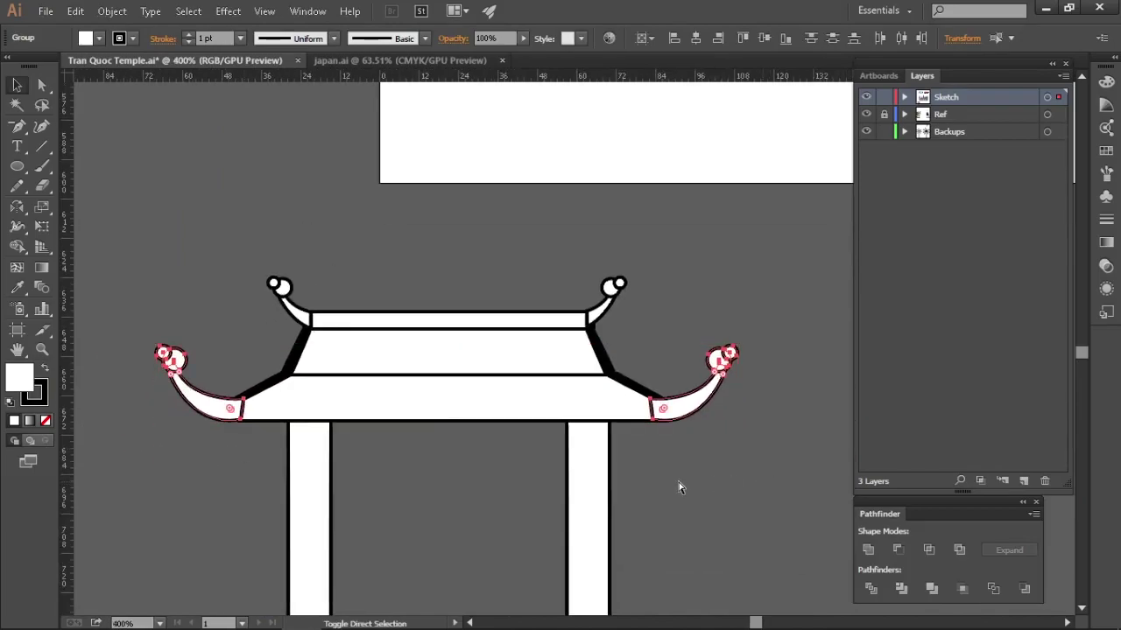
# - Isolate the black silhouette and nudge its bottom corner points down to form a thick border under the roof
pyautogui.doubleClick(455, 420)
pyautogui.press('a')
pyautogui.moveTo(702, 448); pyautogui.dragTo(207, 419)
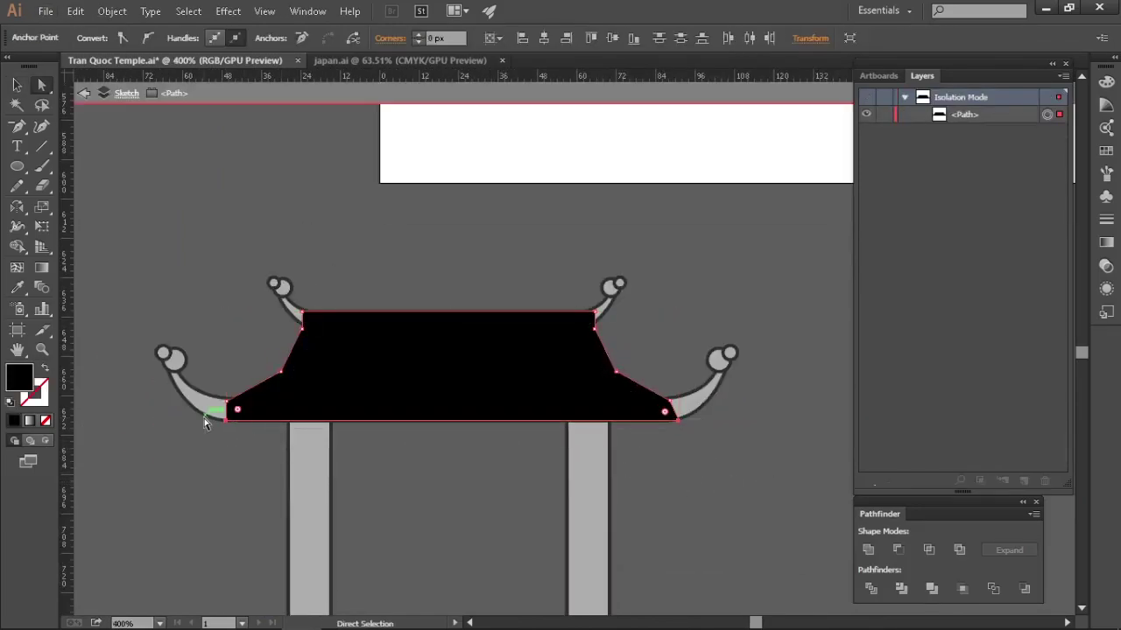
pyautogui.press('Down')
pyautogui.press('Down')
pyautogui.press('Down')
pyautogui.doubleClick(198, 461)
# - Send both gate pillars behind the black roof silhouette
pyautogui.press('z')
pyautogui.moveTo(703, 490); pyautogui.dragTo(595, 438)
pyautogui.moveTo(589, 329); pyautogui.dragTo(616, 337)
pyautogui.moveTo(678, 473); pyautogui.dragTo(744, 482)
pyautogui.press('v')
pyautogui.click(650, 543)
pyautogui.keyDown('shift'); pyautogui.click(526, 549); pyautogui.keyUp('shift')
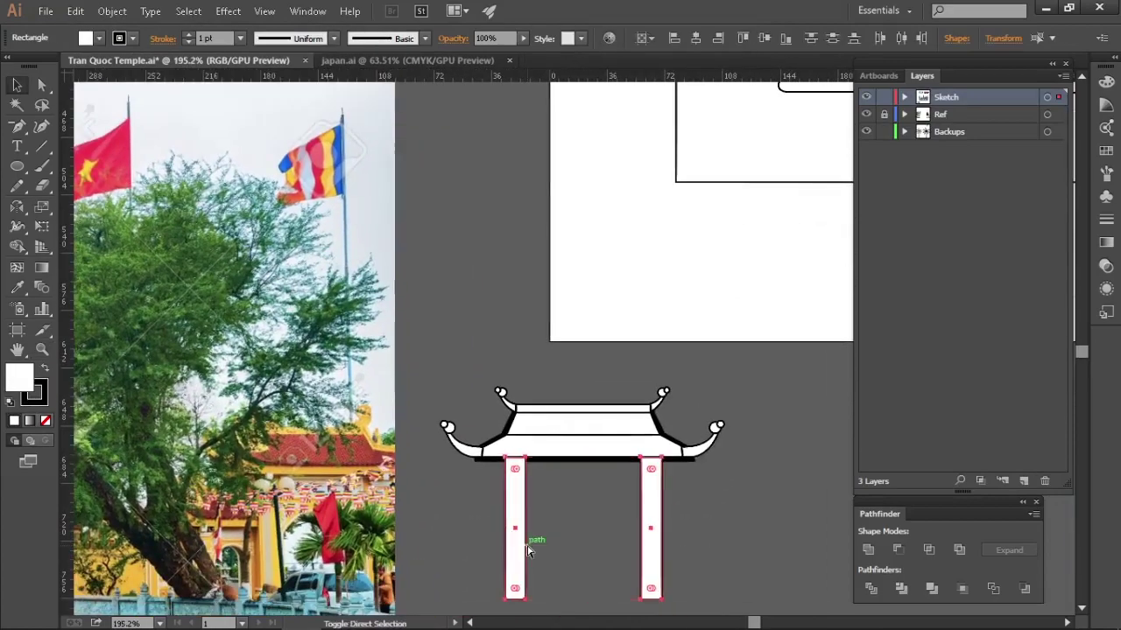
pyautogui.click(582, 543)
# - Make merged copies of both lower horns and fill them with the roof border's black
pyautogui.press('z')
pyautogui.moveTo(579, 438); pyautogui.dragTo(721, 481)
pyautogui.moveTo(233, 460); pyautogui.dragTo(120, 436)
pyautogui.moveTo(817, 495); pyautogui.dragTo(789, 479)
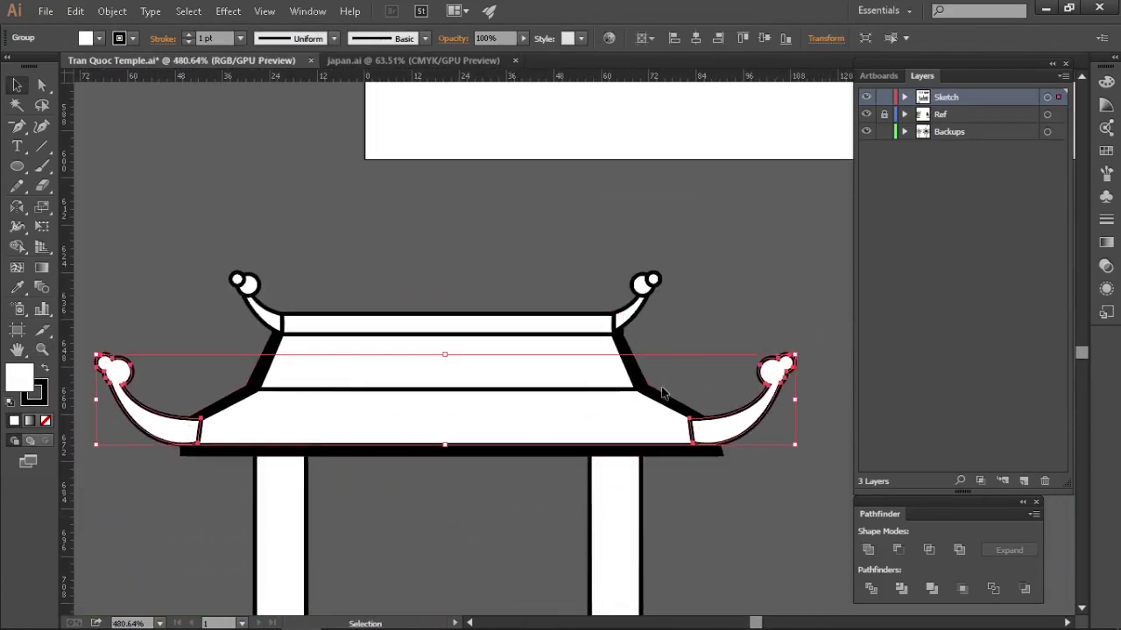
pyautogui.press('i')
pyautogui.click(663, 393)
pyautogui.press('v')
# - Try to enlarge the pair of black horn copies by scaling them as a group
pyautogui.moveTo(755, 422); pyautogui.dragTo(770, 456)
pyautogui.hotkey('ctrl', 'z')
pyautogui.click(794, 523)
pyautogui.hotkey('ctrl', 'space')
pyautogui.click(775, 371)
pyautogui.click(571, 350)
pyautogui.moveTo(600, 329); pyautogui.dragTo(615, 317)
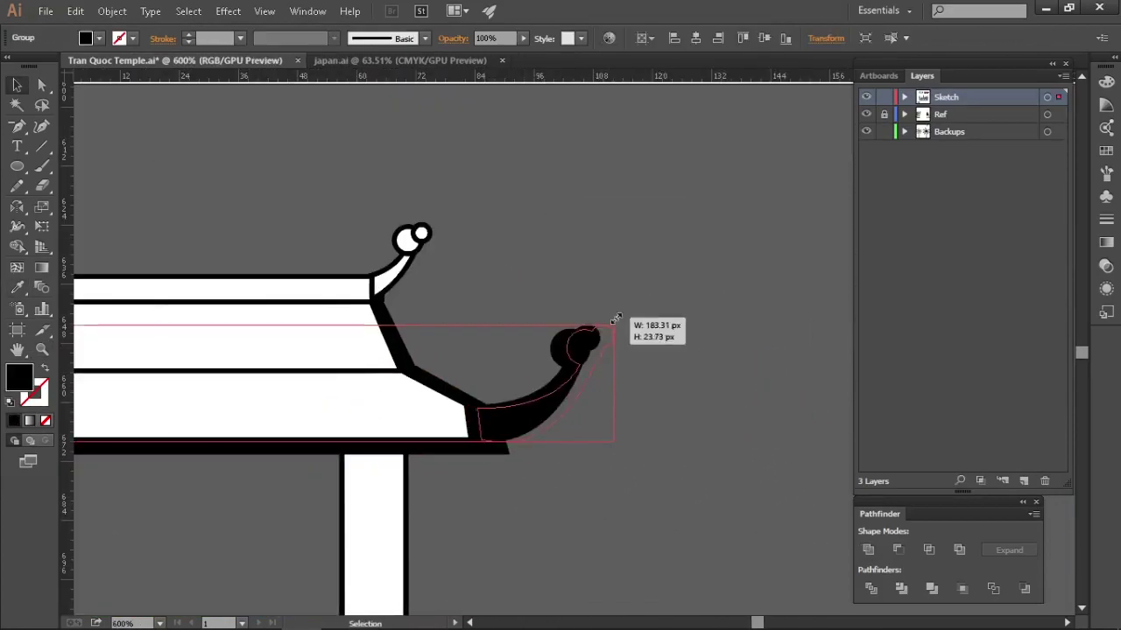
pyautogui.hotkey('ctrl', 'z')
# - Ungroup the black horn copies and select only the right one
pyautogui.hotkey('ctrl', 'space')
pyautogui.click(580, 364)
pyautogui.moveTo(600, 450); pyautogui.dragTo(600, 448)
pyautogui.rightClick(494, 420)
pyautogui.click(536, 514)
pyautogui.click(595, 509)
pyautogui.click(508, 421)
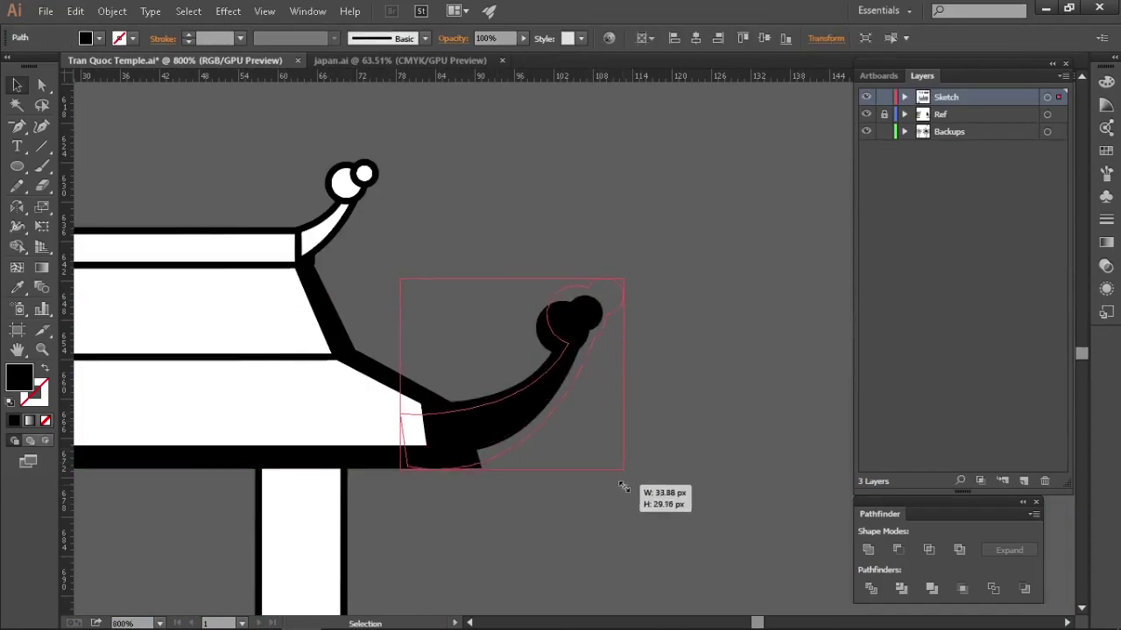
# - Try scaling the right black horn copy by hand to form an even border
pyautogui.moveTo(623, 487); pyautogui.dragTo(621, 485)
pyautogui.scroll(2, 595, 413)
pyautogui.moveTo(595, 413); pyautogui.dragTo(625, 433)
pyautogui.hotkey('ctrl', 'z')
pyautogui.scroll(-1, 681, 353)
# - Offset the right black horn's path outward by 2 px with bevel joins and a miter limit of 4
pyautogui.click(112, 11)
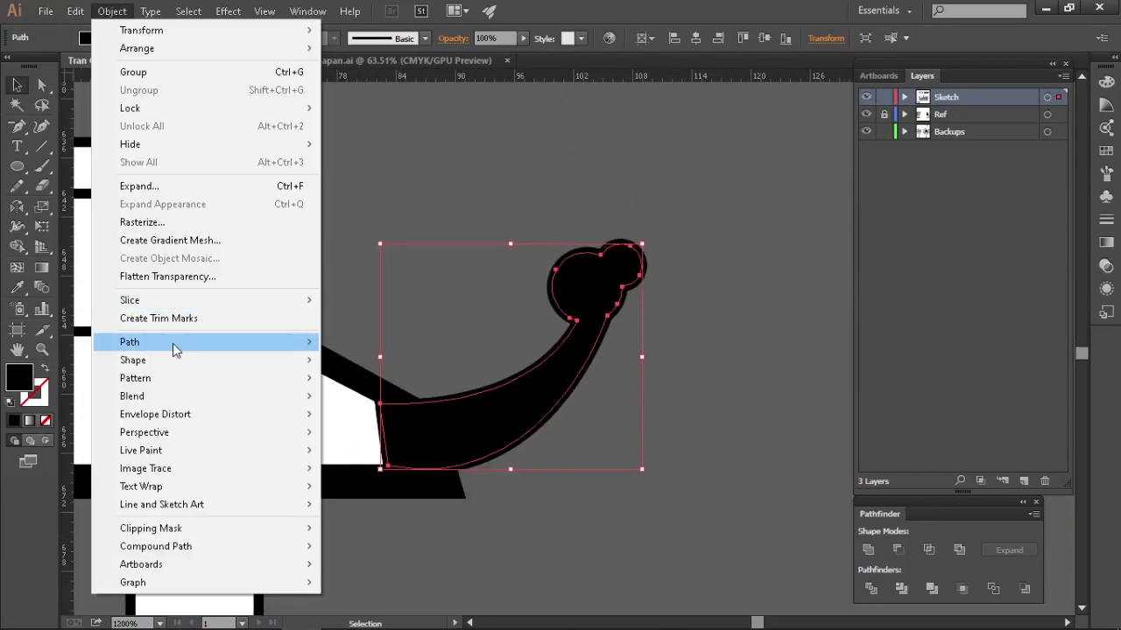
pyautogui.click(376, 400)
pyautogui.click(789, 340)
pyautogui.click(858, 275)
pyautogui.click(851, 296)
pyautogui.scroll(-2, 852, 297)
pyautogui.scroll(-9, 855, 251)
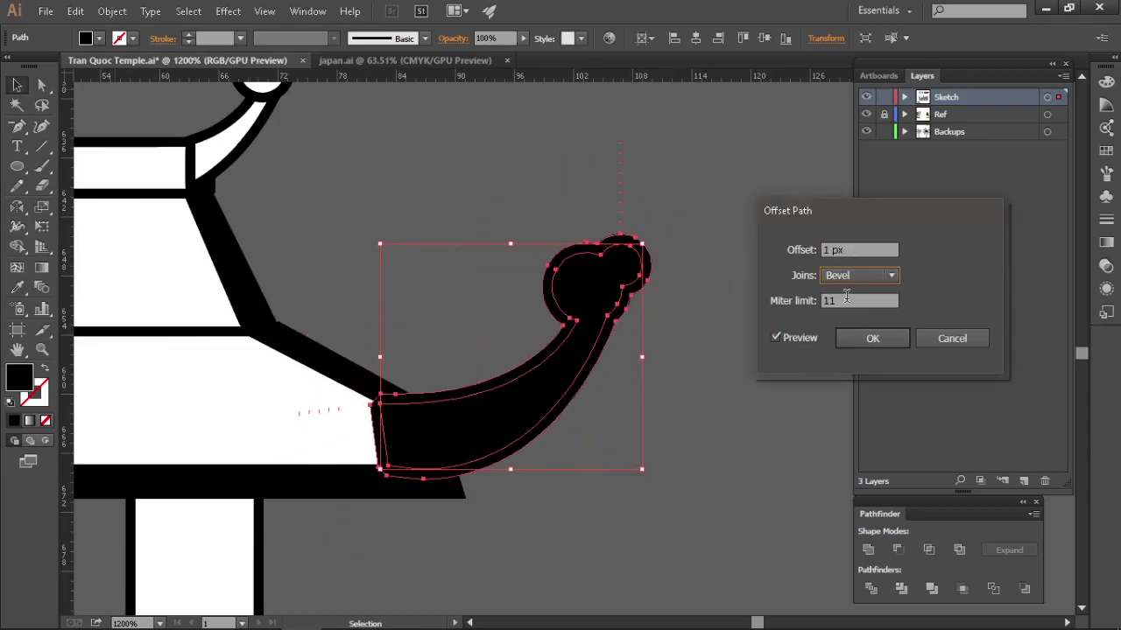
pyautogui.scroll(2, 858, 249)
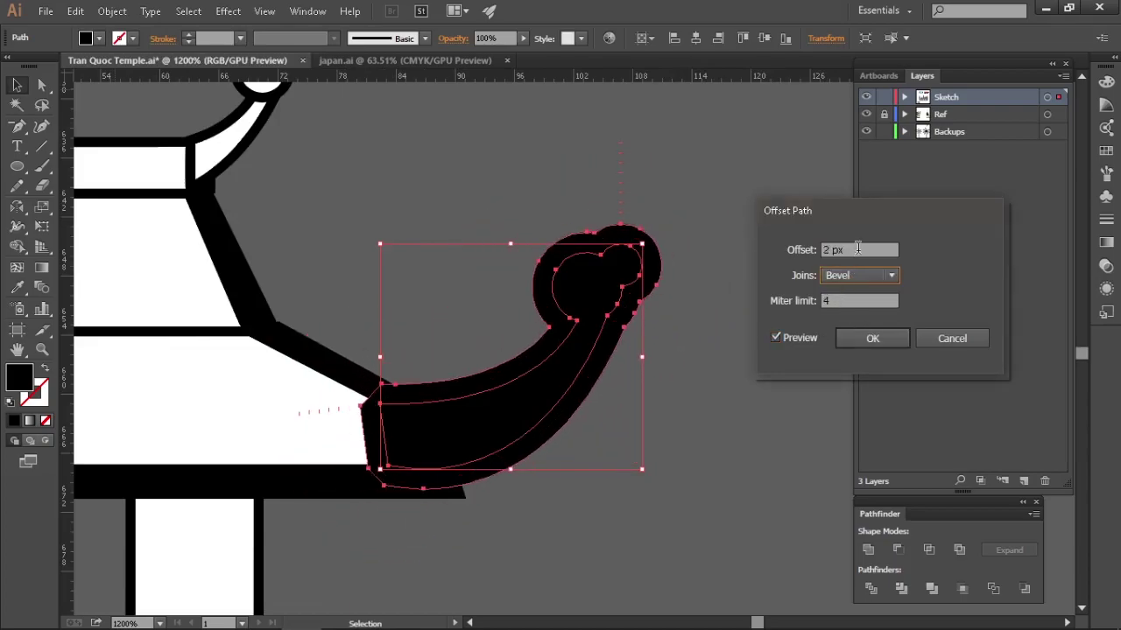
pyautogui.click(872, 338)
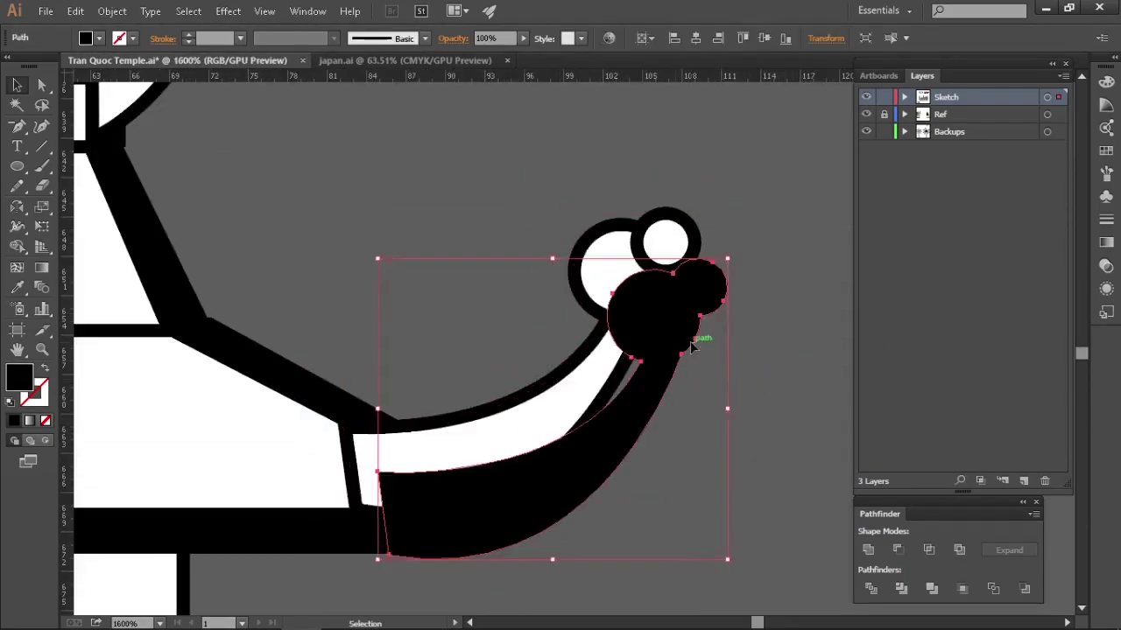
pyautogui.click(112, 11)
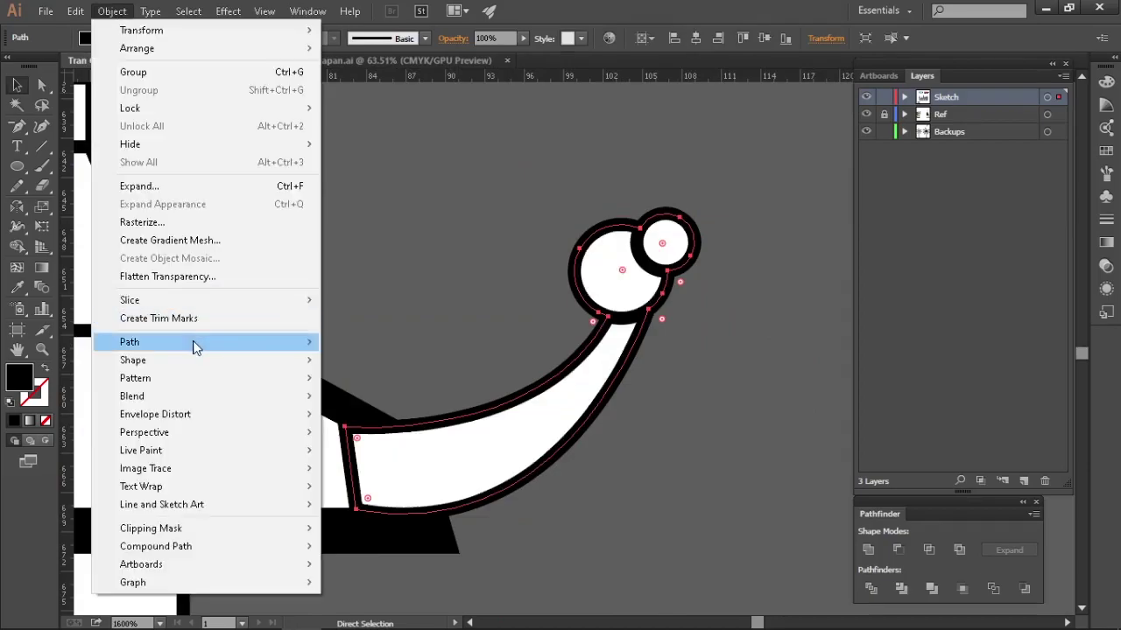
pyautogui.click(368, 405)
pyautogui.click(871, 338)
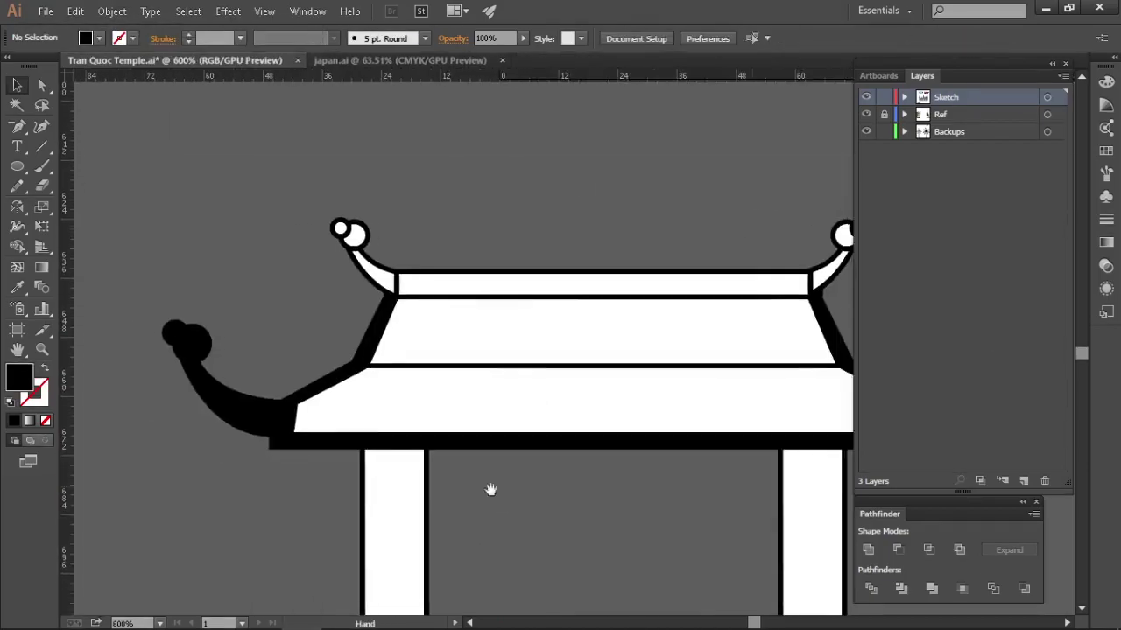
# - Delete the black copy of the left lower horn
pyautogui.moveTo(490, 490); pyautogui.dragTo(474, 507)
pyautogui.click(225, 437)
pyautogui.press('Delete')
pyautogui.scroll(-1, 225, 440)
pyautogui.scroll(-2, 749, 485)
pyautogui.moveTo(405, 528)
pyautogui.mouseDown()
pyautogui.moveTo(237, 455)
pyautogui.moveTo(409, 518)
pyautogui.mouseUp()
pyautogui.scroll(3, 740, 475)
pyautogui.scroll(-1, 741, 477)
# - Reshape the lower curve of the right horn's black border so it flows smoothly into the roof's thick bottom edge
pyautogui.moveTo(773, 452); pyautogui.dragTo(737, 392)
pyautogui.moveTo(266, 451); pyautogui.dragTo(264, 450)
pyautogui.scroll(1, 712, 491)
pyautogui.moveTo(712, 491); pyautogui.dragTo(602, 505)
pyautogui.scroll(2, 771, 468)
pyautogui.press('a')
pyautogui.click(460, 501)
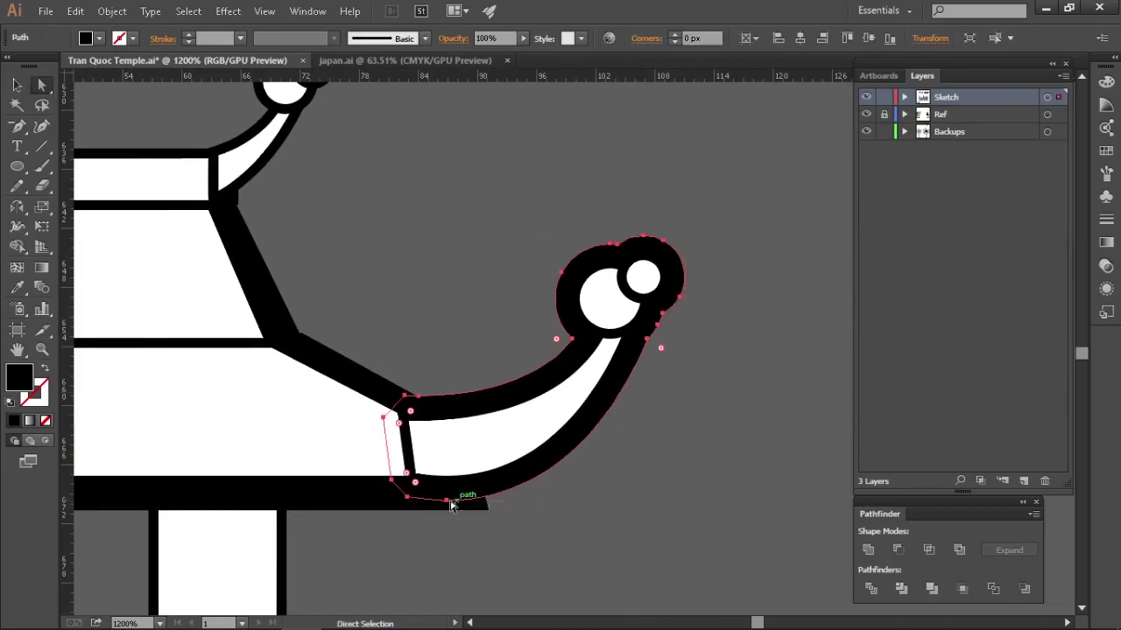
pyautogui.click(447, 501)
pyautogui.moveTo(447, 500); pyautogui.dragTo(465, 506)
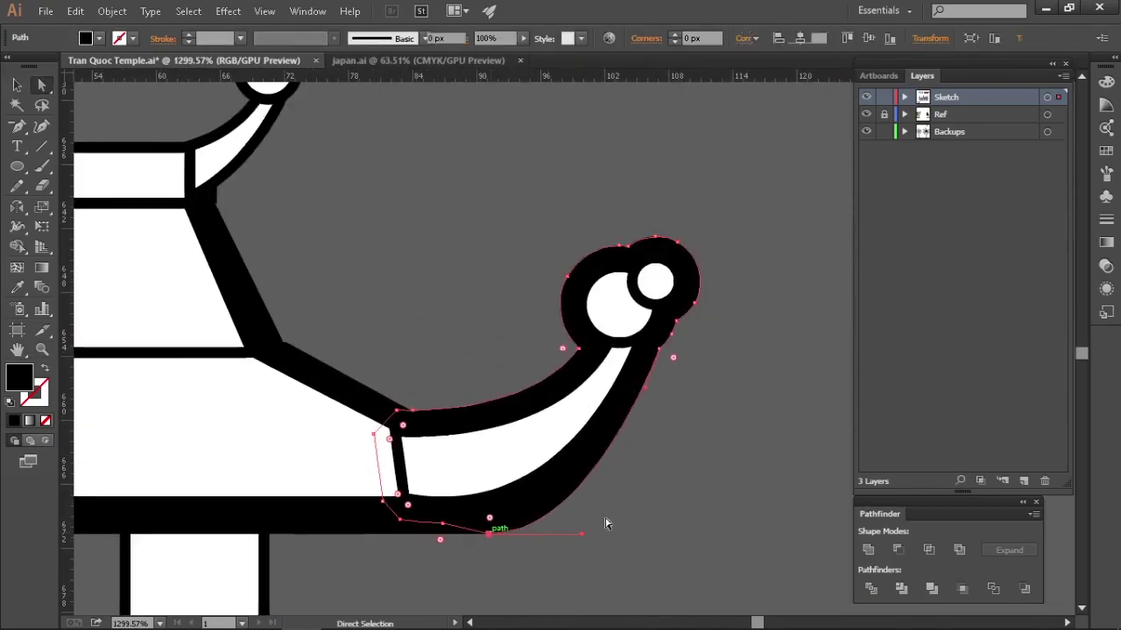
pyautogui.click(593, 531)
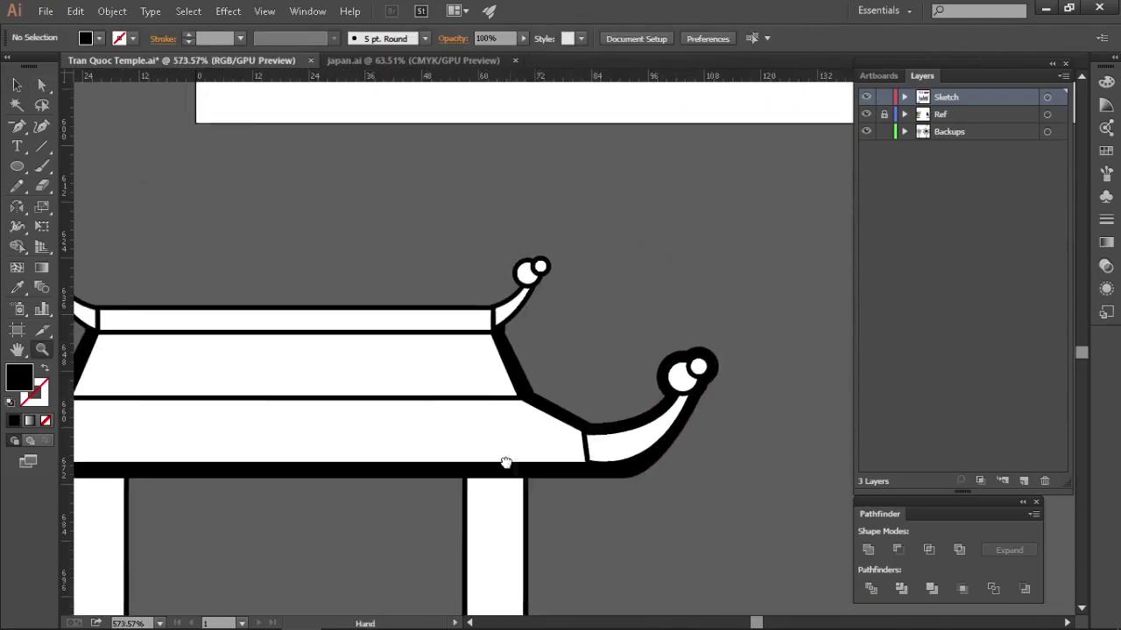
# - Copy the bordered lower right horn, scale it down, and place it at the ridge's right end
pyautogui.moveTo(704, 430); pyautogui.dragTo(762, 431)
pyautogui.click(564, 514)
pyautogui.click(711, 444)
pyautogui.moveTo(643, 427); pyautogui.dragTo(613, 427)
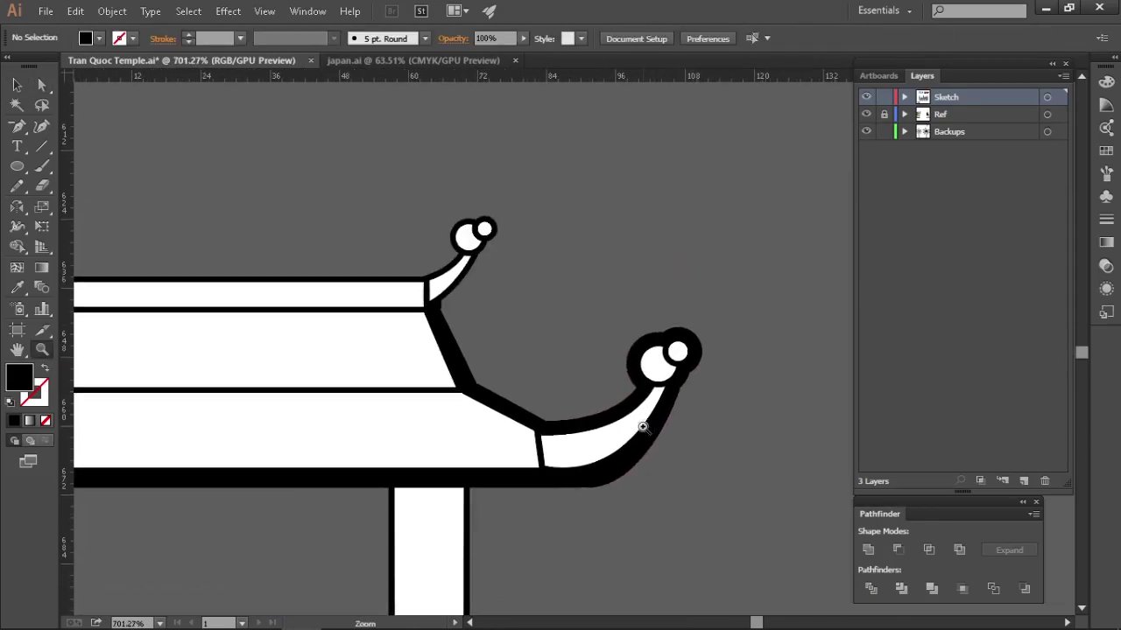
pyautogui.hscroll(-2, 654, 315)
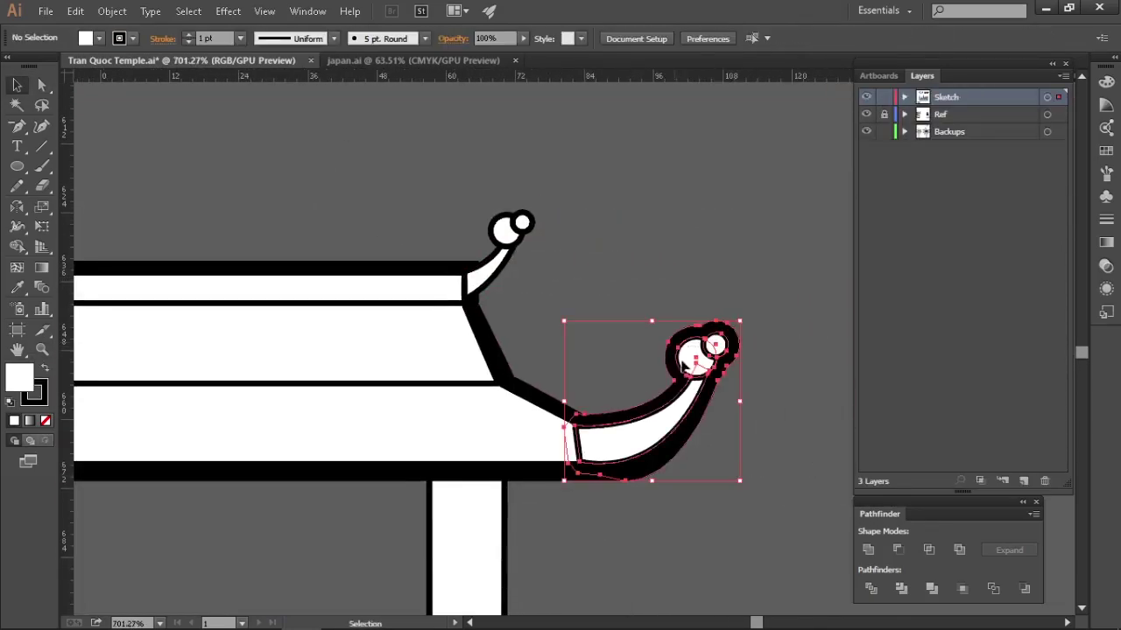
pyautogui.moveTo(691, 411); pyautogui.dragTo(560, 267)
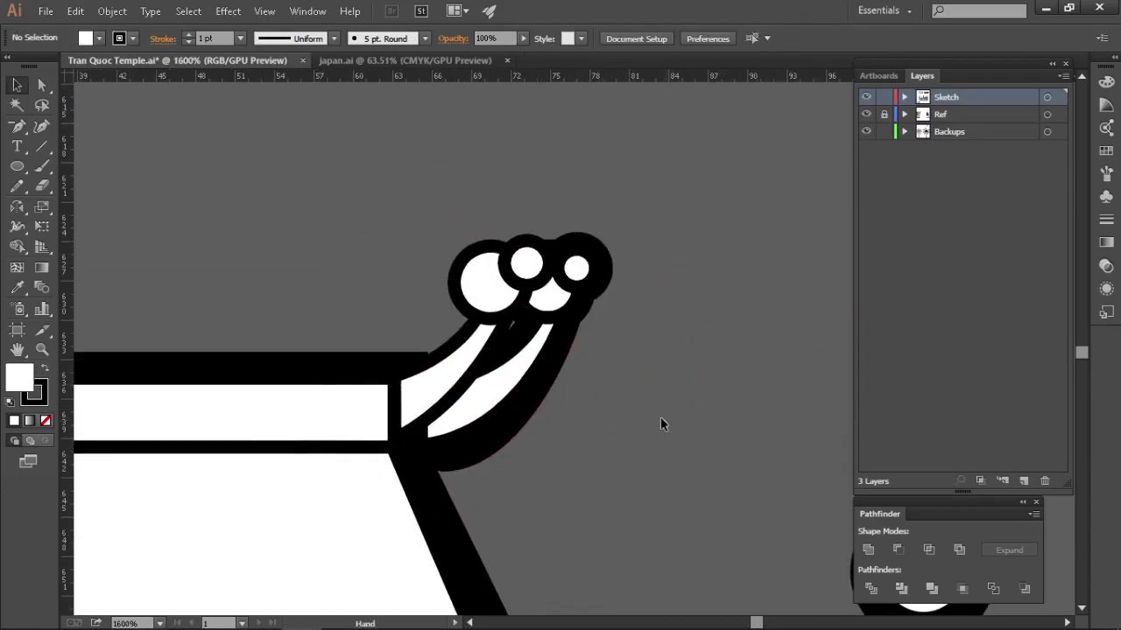
pyautogui.moveTo(523, 380); pyautogui.dragTo(522, 380)
# - Adjust the bottom anchor point of the upper right horn's black border to meet the roof silhouette's corner
pyautogui.press('a')
pyautogui.moveTo(444, 475); pyautogui.dragTo(444, 465)
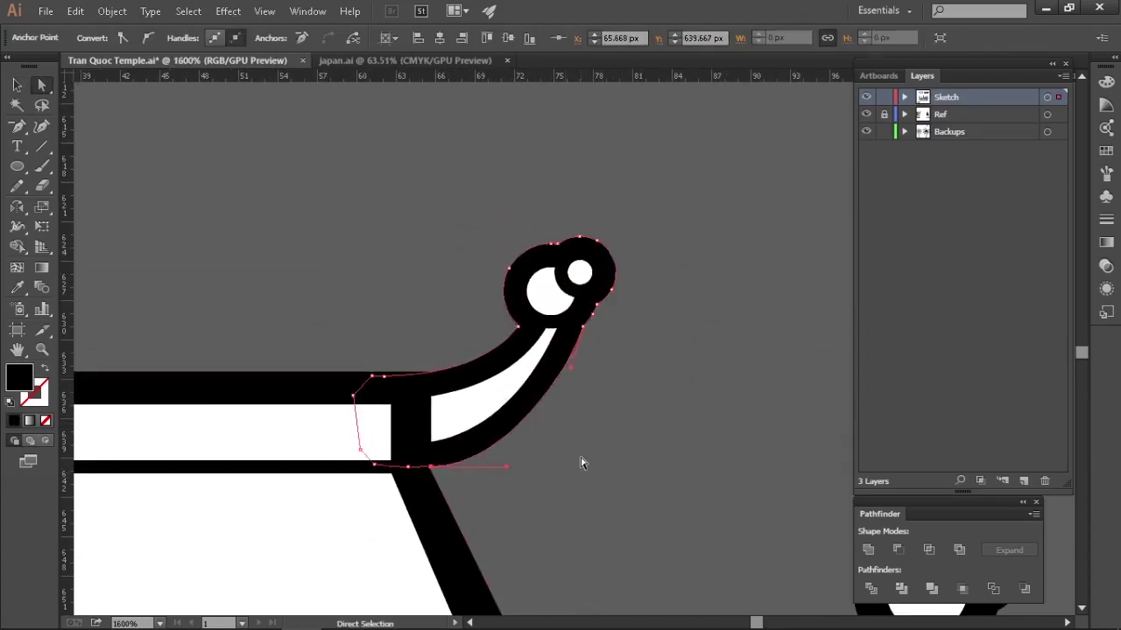
pyautogui.click(583, 460)
# - Mirror copies of both bordered right-hand horns and move them to the matching left ends of the roof
pyautogui.press('v')
pyautogui.scroll(-1, 583, 438)
pyautogui.moveTo(618, 384); pyautogui.dragTo(645, 387)
pyautogui.moveTo(740, 406); pyautogui.dragTo(715, 429)
pyautogui.moveTo(635, 445); pyautogui.dragTo(692, 352)
pyautogui.hotkey('ctrl', 'z')
pyautogui.scroll(-1, 667, 426)
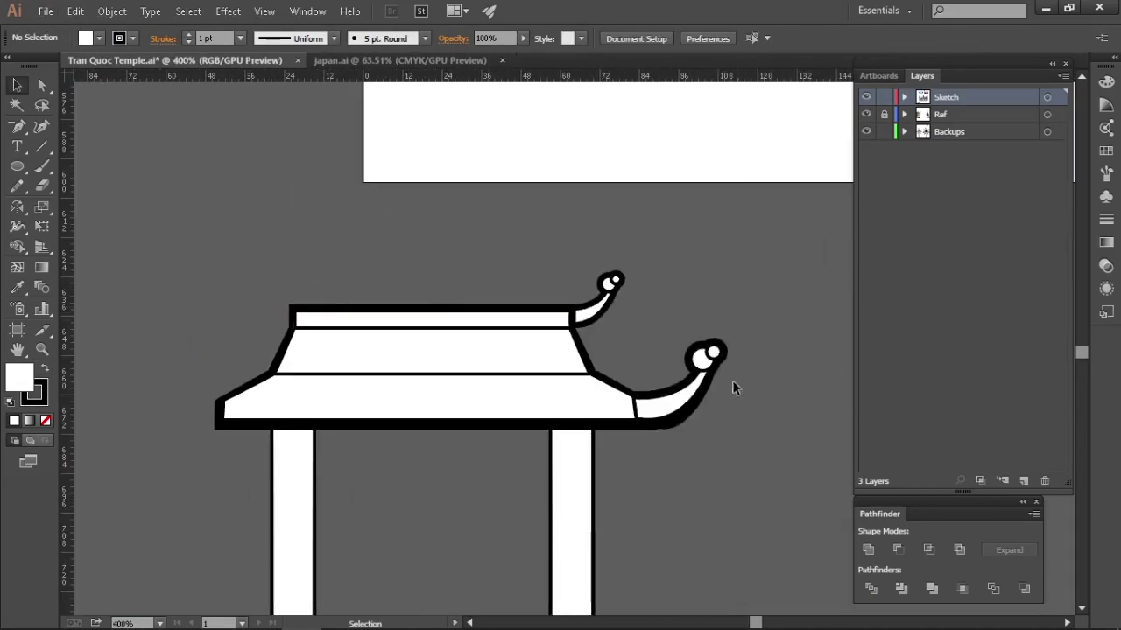
pyautogui.moveTo(733, 383); pyautogui.dragTo(588, 308)
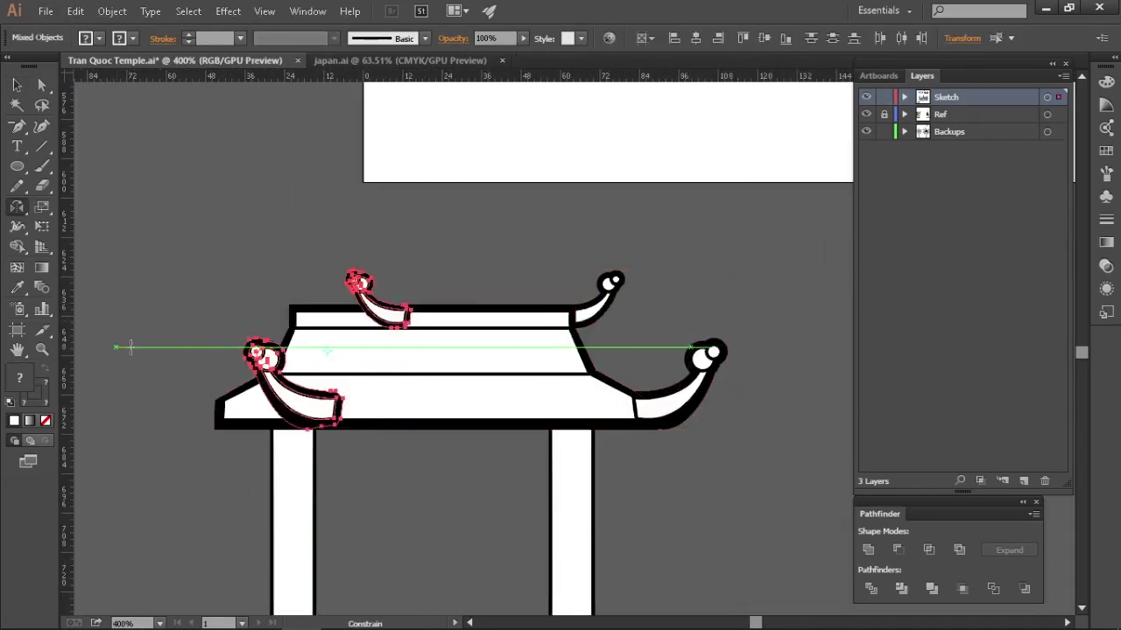
pyautogui.moveTo(267, 364); pyautogui.dragTo(164, 365)
pyautogui.scroll(1, 164, 364)
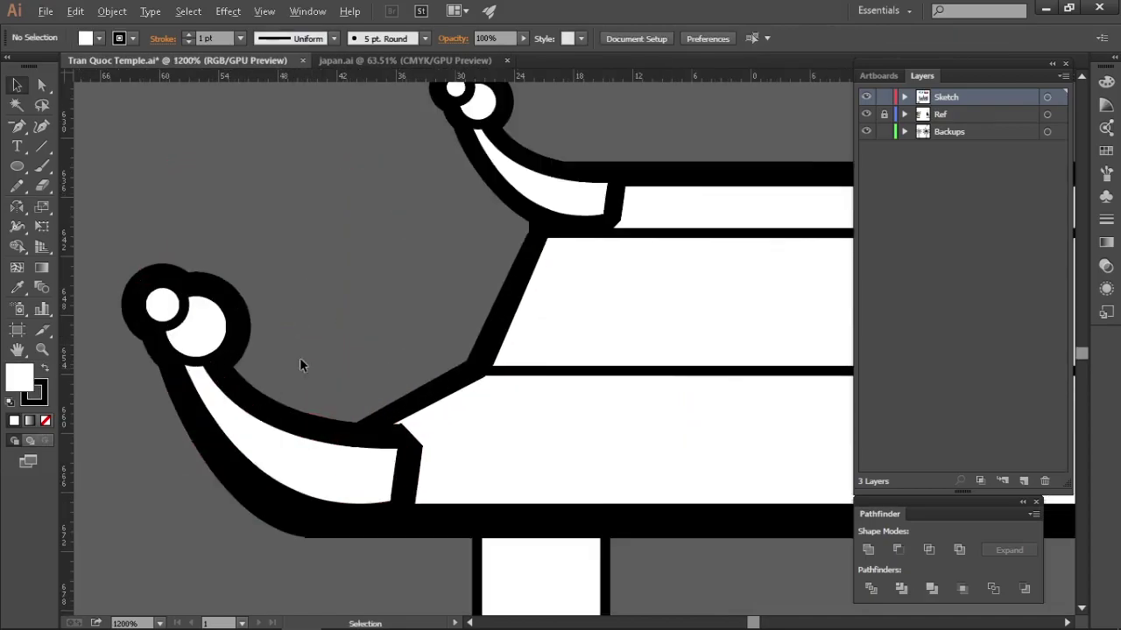
pyautogui.click(320, 329)
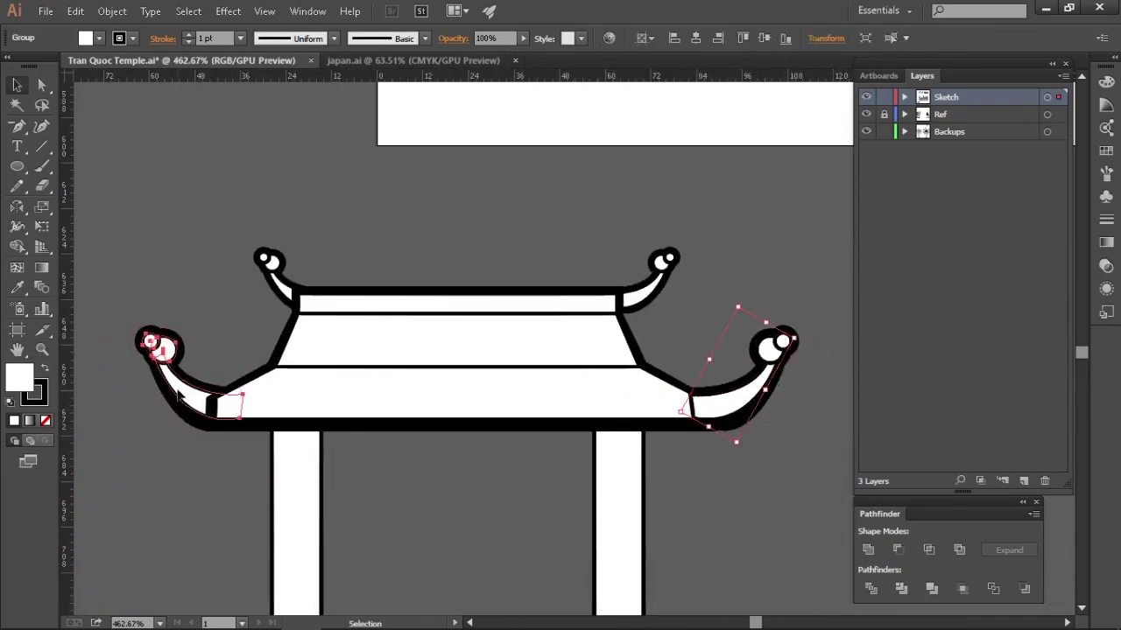
# - Restack the left lower horn so its white shape sits in front and its black border falls behind the roof tier
pyautogui.hotkey('ctrl', 'shift', ']')
pyautogui.click(253, 295)
pyautogui.moveTo(214, 388); pyautogui.dragTo(263, 388)
pyautogui.click(316, 418)
pyautogui.click(211, 420)
pyautogui.moveTo(439, 554); pyautogui.dragTo(522, 492)
pyautogui.moveTo(213, 324); pyautogui.dragTo(208, 324)
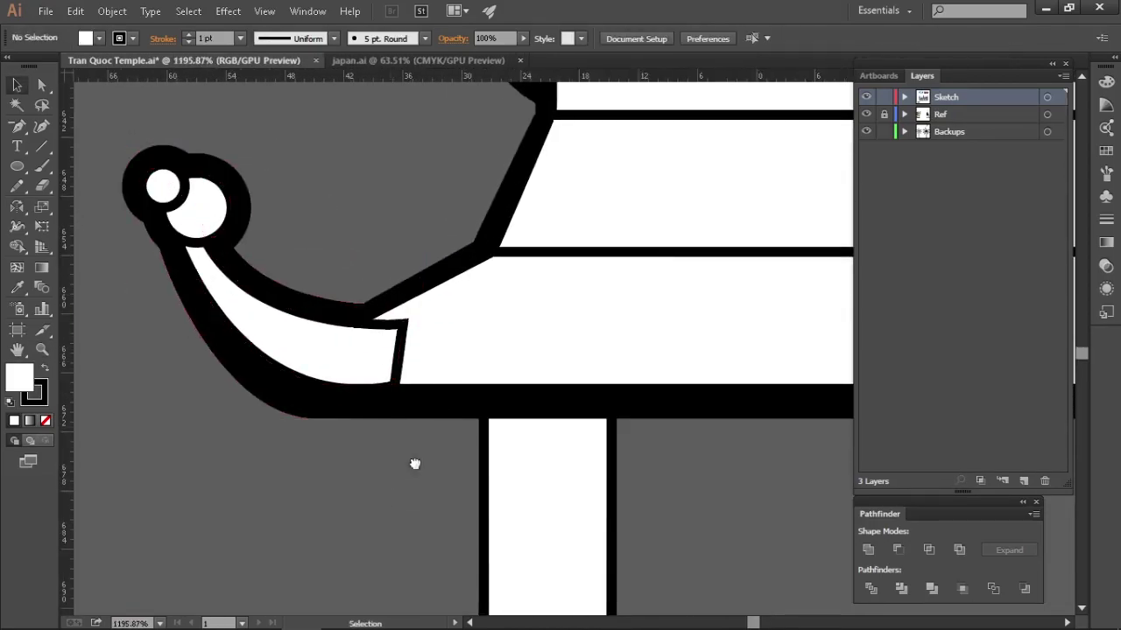
# - Remove the black stroke from the white shapes of all four roof horns, leaving only their thick outer borders
pyautogui.moveTo(380, 290); pyautogui.dragTo(411, 291)
pyautogui.click(437, 341)
pyautogui.press('+')
pyautogui.press('a')
pyautogui.click(324, 344)
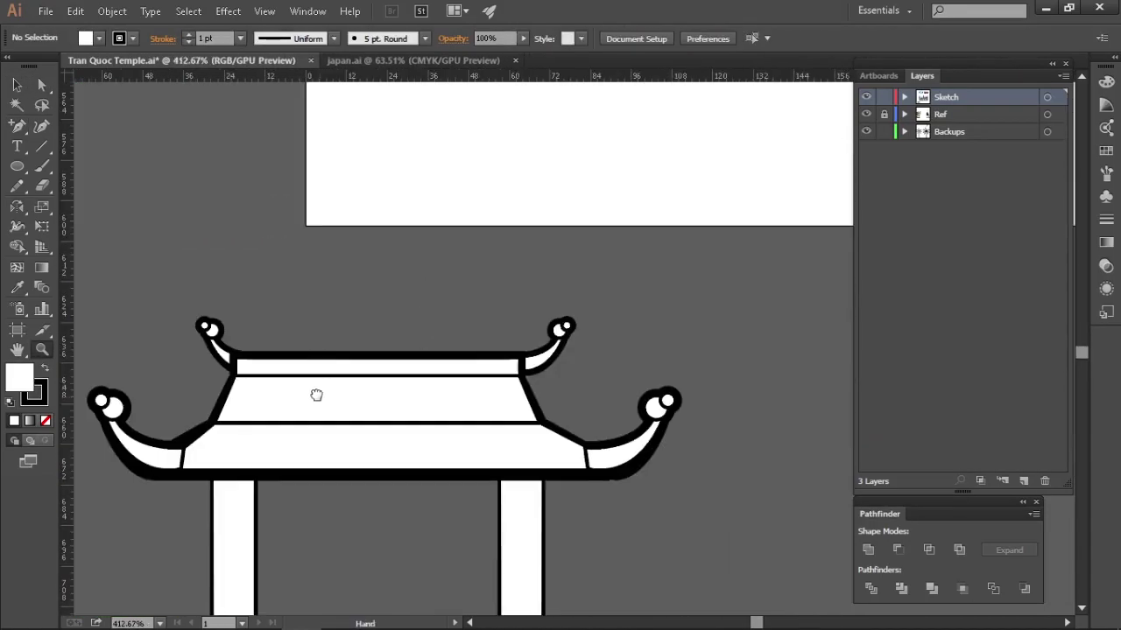
pyautogui.click(696, 390)
pyautogui.click(653, 508)
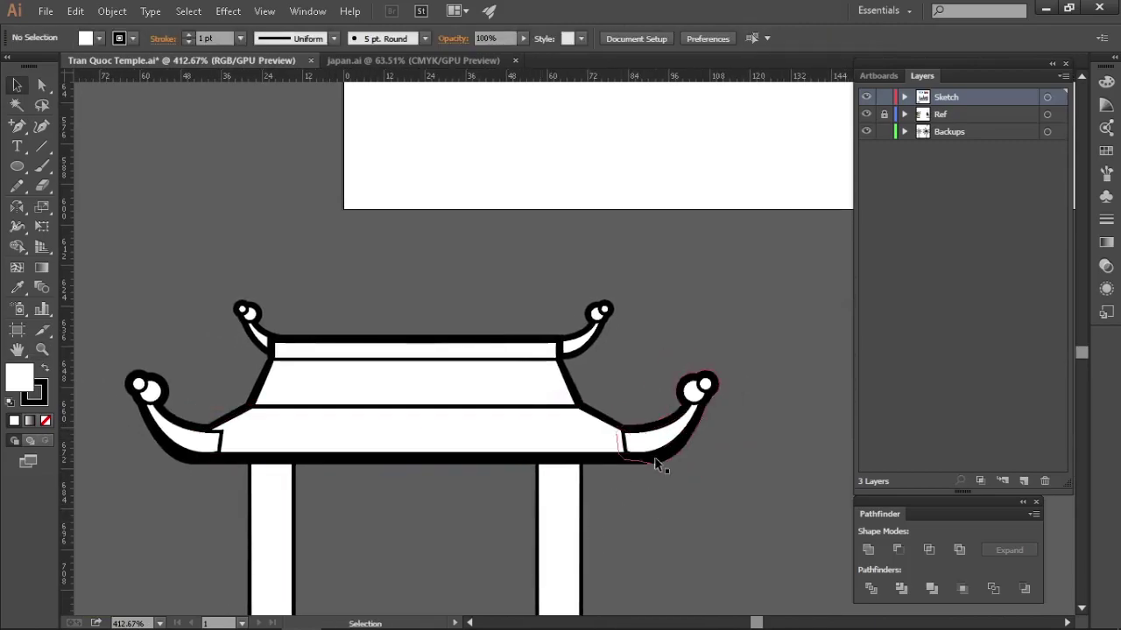
pyautogui.click(696, 390)
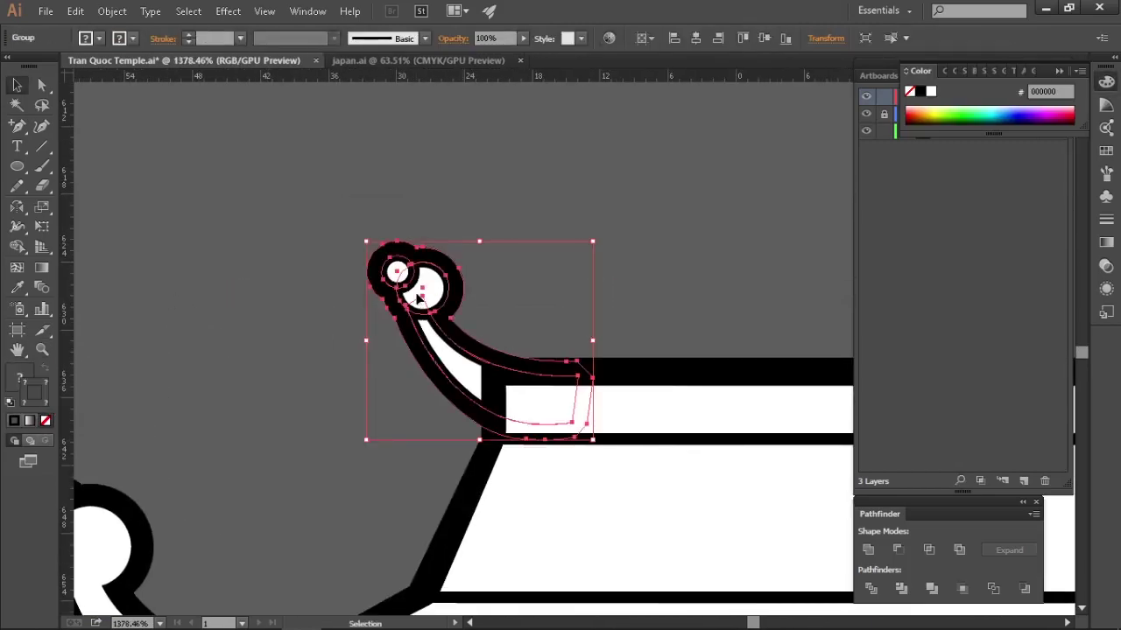
pyautogui.click(613, 267)
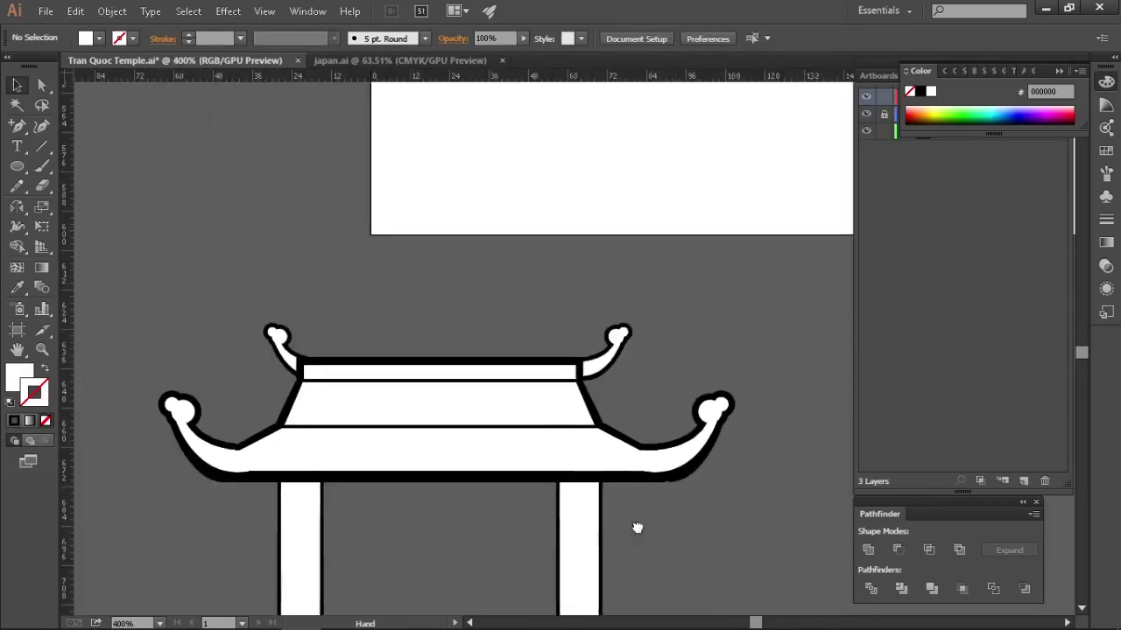
# - Adjust the bottom anchor point of the lower left horn's black border so it meets the roof's bottom edge
pyautogui.scroll(3, 186, 477)
pyautogui.scroll(1, 205, 350)
pyautogui.scroll(2, 263, 429)
pyautogui.moveTo(330, 421); pyautogui.dragTo(330, 420)
pyautogui.scroll(-1, 341, 438)
pyautogui.click(351, 485)
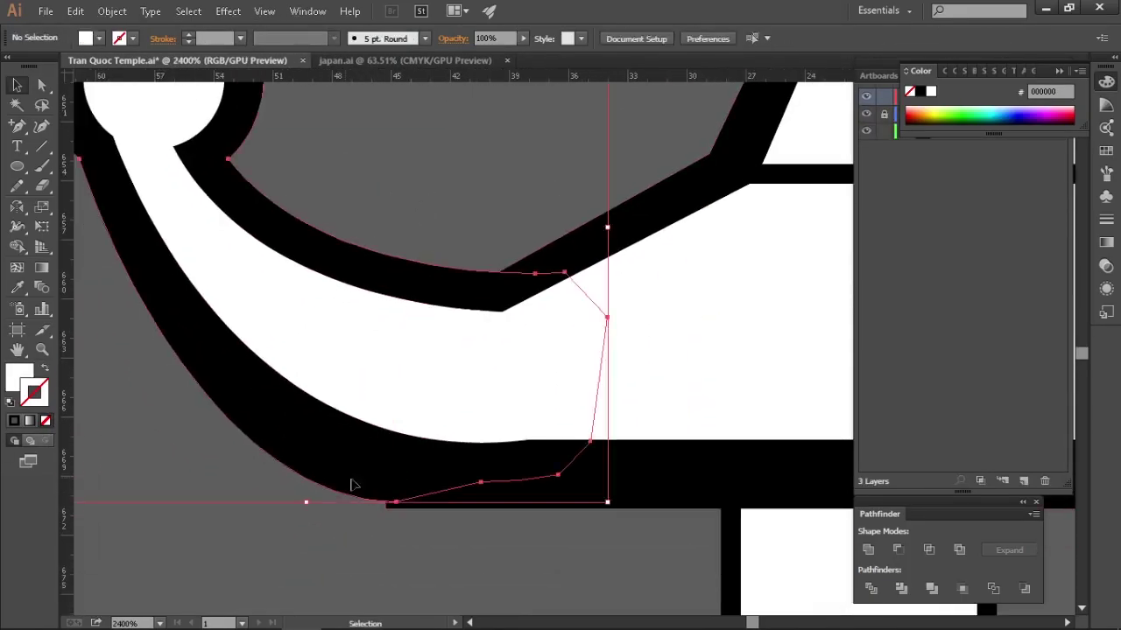
pyautogui.press('a')
pyautogui.click(396, 504)
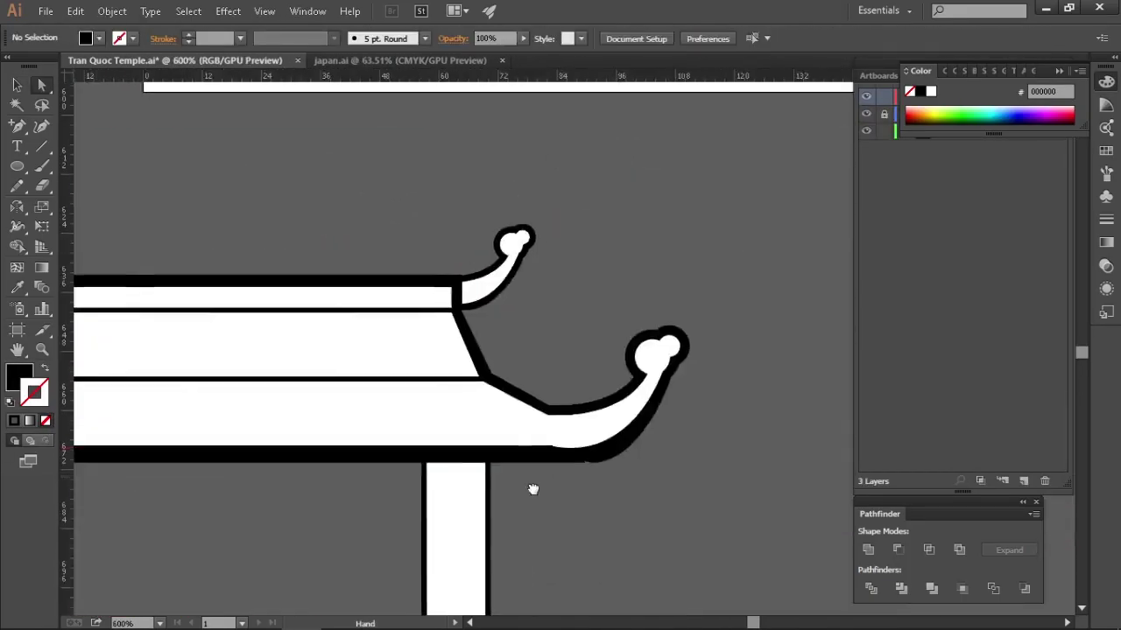
# - Adjust the bottom anchor point of the lower right horn's black border to run flush into the roof's bottom edge
pyautogui.click(506, 440)
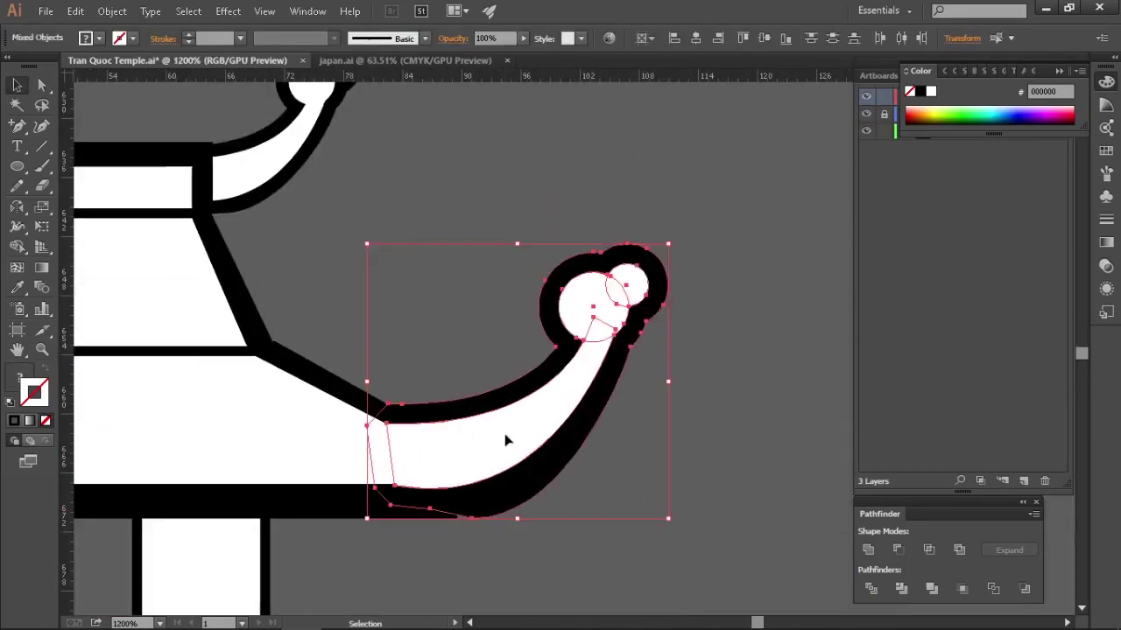
pyautogui.moveTo(458, 502); pyautogui.dragTo(496, 506)
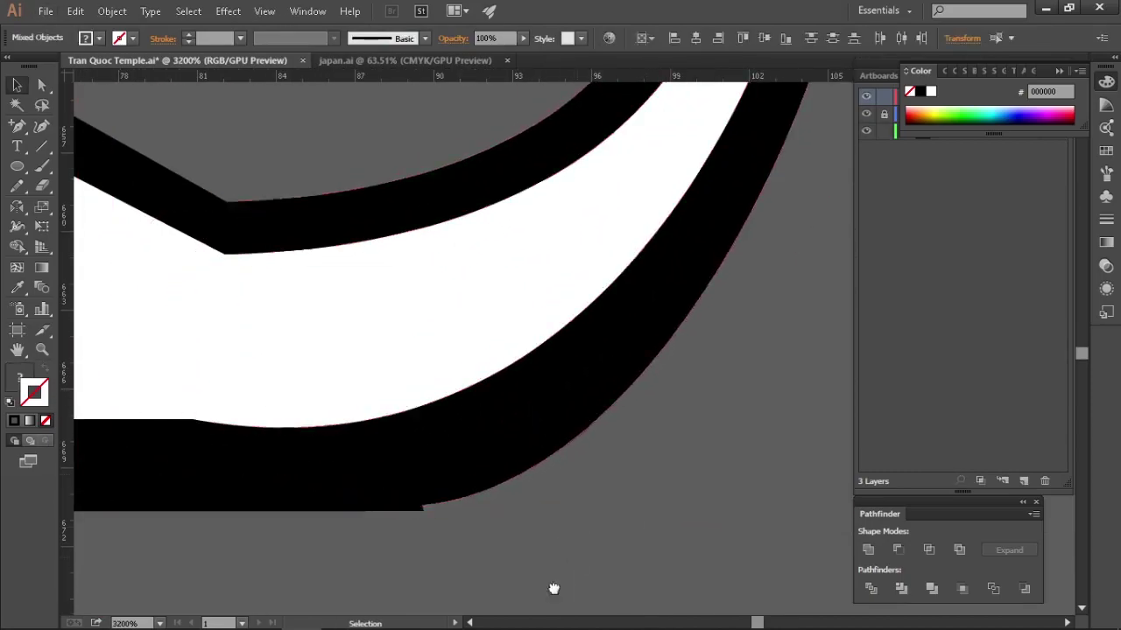
pyautogui.moveTo(553, 590); pyautogui.dragTo(616, 590)
pyautogui.click(582, 541)
pyautogui.scroll(-1, 581, 541)
pyautogui.moveTo(639, 540); pyautogui.dragTo(737, 561)
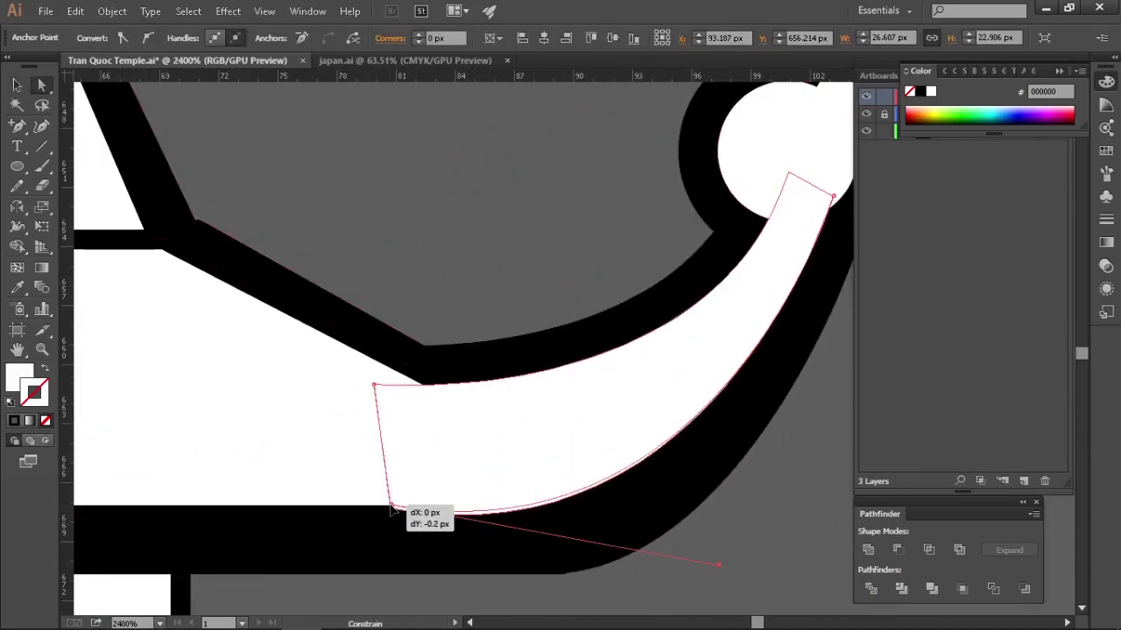
# - Reshape the lower edge of the lower right horn's white shape by adjusting its bottom inner anchor's curve handle
pyautogui.moveTo(390, 510); pyautogui.dragTo(391, 510)
pyautogui.hotkey('ctrl', 'z')
pyautogui.hotkey('ctrl', 'z')
pyautogui.scroll(2, 376, 536)
pyautogui.moveTo(406, 436); pyautogui.dragTo(406, 470)
pyautogui.scroll(-2, 462, 473)
pyautogui.hscroll(2, 465, 485)
pyautogui.moveTo(651, 528); pyautogui.dragTo(669, 492)
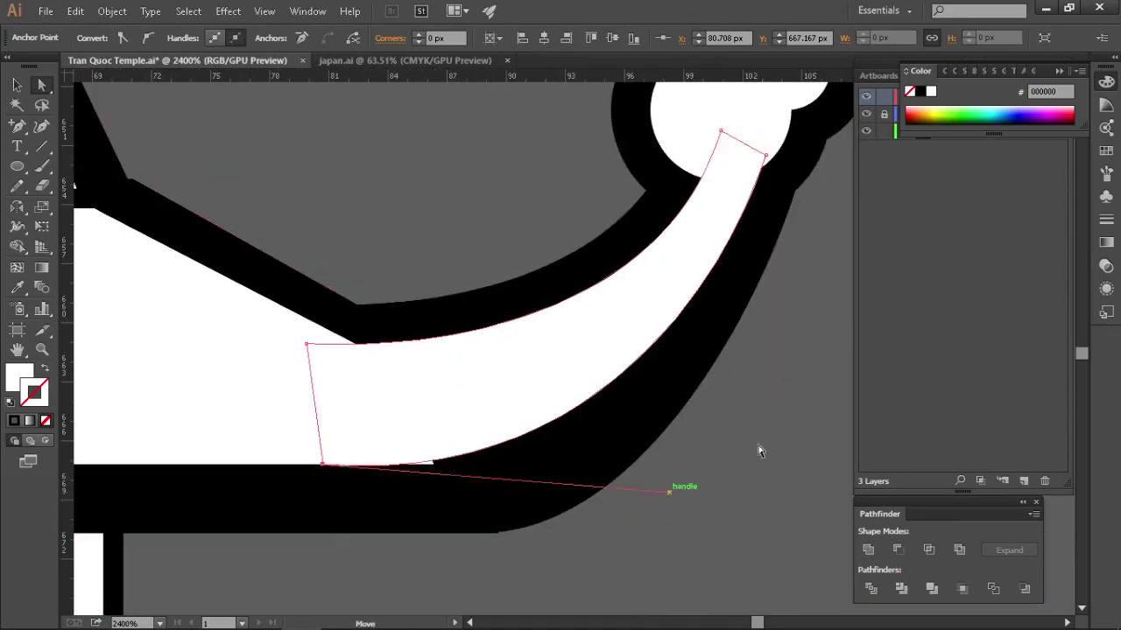
pyautogui.hotkey('ctrl', 'z')
pyautogui.hotkey('ctrl', 'z')
pyautogui.hotkey('ctrl', 'shift', 'z')
pyautogui.hotkey('ctrl', 'shift', 'z')
# - Refine the white lower right horn's bottom edge with an extra anchor point so it blends smoothly into the roof tier
pyautogui.click(435, 461)
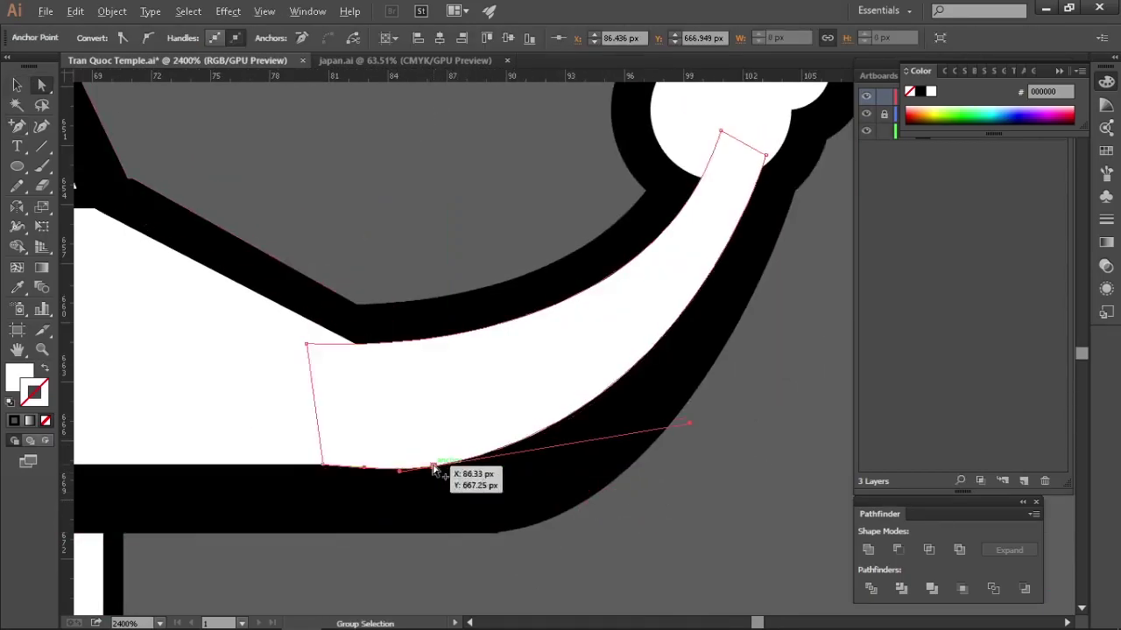
pyautogui.scroll(1, 447, 464)
pyautogui.moveTo(347, 480); pyautogui.dragTo(416, 473)
pyautogui.click(324, 438)
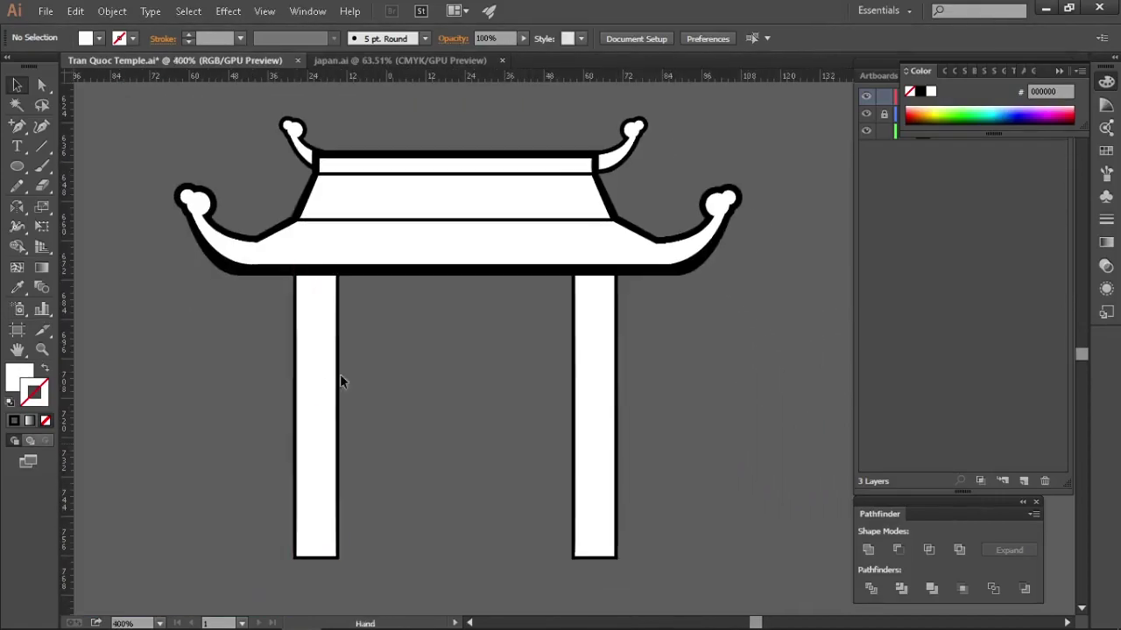
# - Make an unfilled, black-stroked rectangle around the left gate pillar and widen it equally on both sides
pyautogui.click(331, 475)
pyautogui.press('x')
pyautogui.click(46, 424)
pyautogui.click(347, 391)
pyautogui.click(320, 389)
pyautogui.hotkey('ctrl', '2')
pyautogui.click(338, 392)
pyautogui.scroll(1, 340, 392)
pyautogui.moveTo(336, 423); pyautogui.dragTo(344, 423)
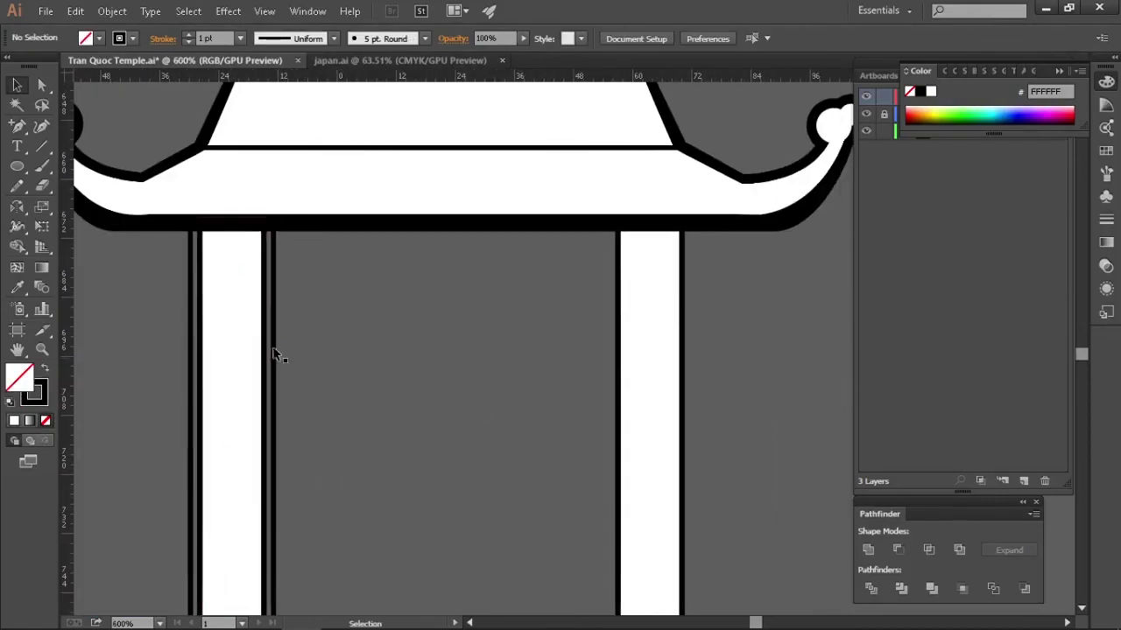
# - Swap the widened left pillar rectangle to a solid black fill and send it behind the pillar as its border
pyautogui.click(274, 353)
pyautogui.hotkey('shift', 'x')
pyautogui.hotkey('ctrl', 'shift', '[')
pyautogui.click(376, 372)
# - Replace the right pillar's own black rectangle with a copy of the left pillar's widened black border
pyautogui.moveTo(455, 359); pyautogui.dragTo(446, 393)
pyautogui.click(610, 390)
pyautogui.hotkey('shift', 'x')
pyautogui.hotkey('ctrl', 'shift', '[')
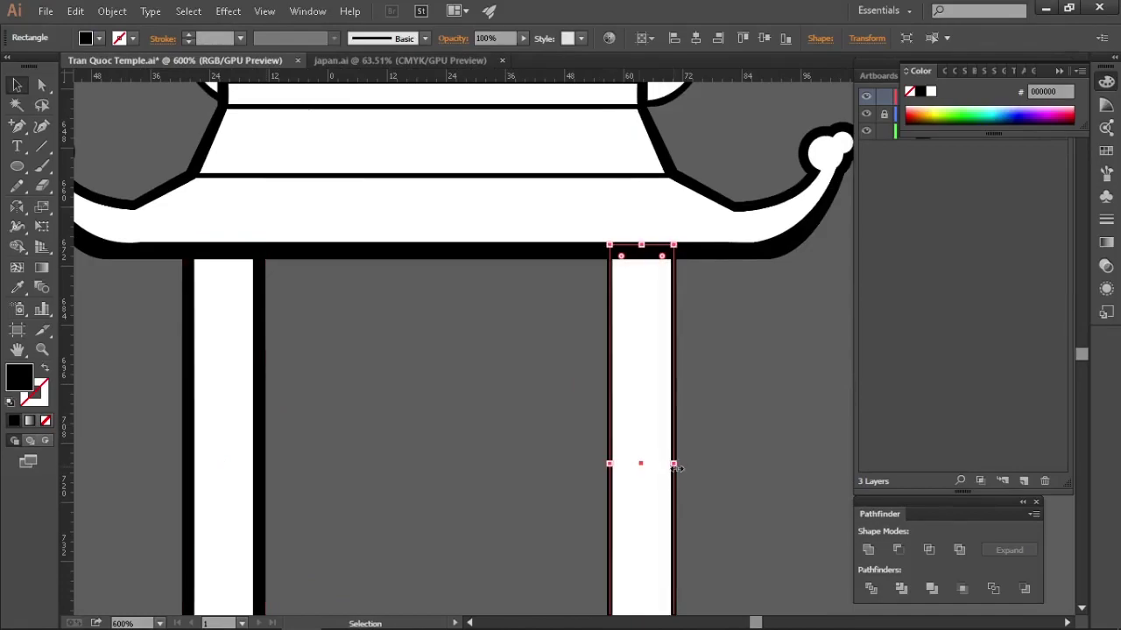
pyautogui.moveTo(674, 465); pyautogui.dragTo(680, 464)
pyautogui.click(688, 440)
pyautogui.click(675, 437)
pyautogui.press('Delete')
pyautogui.moveTo(258, 400); pyautogui.dragTo(678, 400)
pyautogui.click(705, 385)
# - Isolate the upper right horn group, cut its white shape, and paste it in front of the roof artwork
pyautogui.press('z')
pyautogui.moveTo(657, 361); pyautogui.dragTo(458, 363)
pyautogui.press('v')
pyautogui.moveTo(693, 534); pyautogui.dragTo(357, 269)
pyautogui.moveTo(537, 285); pyautogui.dragTo(630, 350)
pyautogui.doubleClick(585, 367)
pyautogui.click(586, 368)
pyautogui.press('Delete')
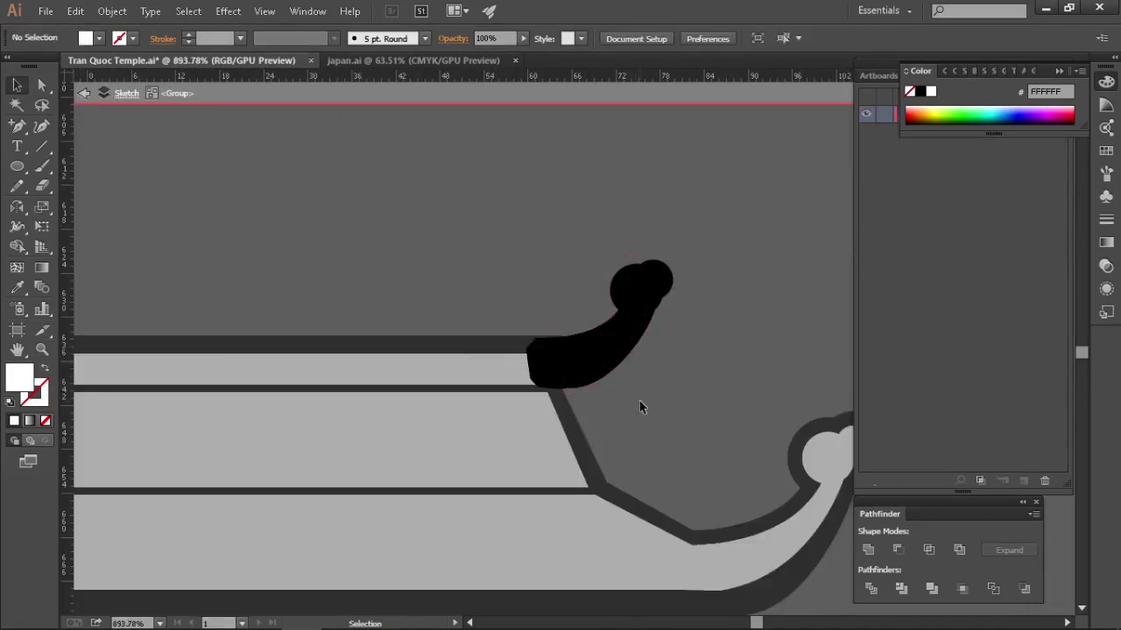
pyautogui.doubleClick(640, 406)
pyautogui.hotkey('ctrl', 'f')
# - Remove the existing horn from the left end of the ridge
pyautogui.moveTo(620, 416); pyautogui.dragTo(1015, 401)
pyautogui.doubleClick(293, 325)
pyautogui.click(292, 325)
pyautogui.hotkey('ctrl', 'x')
pyautogui.moveTo(341, 278); pyautogui.dragTo(83, 287)
# - Line up the top edge of the ridge's white bar with the upper right horn's white shape
pyautogui.moveTo(504, 328); pyautogui.dragTo(552, 343)
pyautogui.click(544, 357)
pyautogui.moveTo(636, 423); pyautogui.dragTo(652, 435)
pyautogui.click(665, 461)
pyautogui.moveTo(667, 464); pyautogui.dragTo(673, 482)
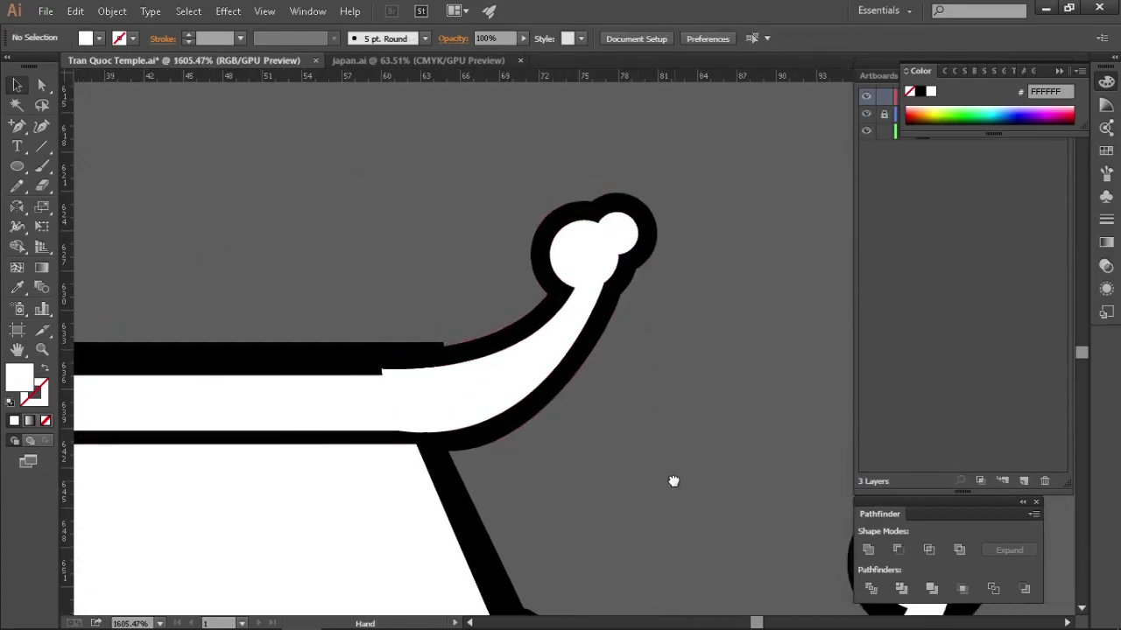
pyautogui.scroll(2, 464, 368)
pyautogui.click(457, 342)
pyautogui.moveTo(398, 304); pyautogui.dragTo(435, 269)
pyautogui.click(378, 330)
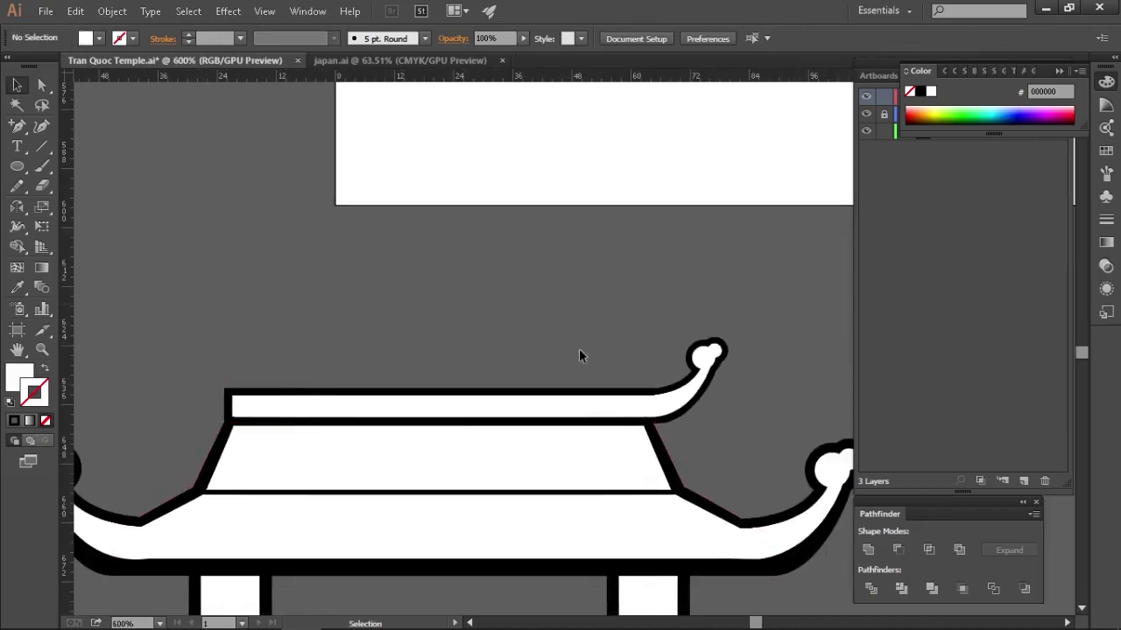
# - Lower the top edge of the ridge's black border so its thickness matches the upper right horn's border
pyautogui.scroll(1, 645, 438)
pyautogui.click(699, 313)
pyautogui.scroll(2, 648, 389)
pyautogui.keyDown('shift'); pyautogui.click(525, 398); pyautogui.keyUp('shift')
pyautogui.scroll(2, 651, 408)
pyautogui.moveTo(568, 390); pyautogui.dragTo(568, 402)
pyautogui.scroll(2, 565, 411)
pyautogui.moveTo(565, 277); pyautogui.dragTo(565, 286)
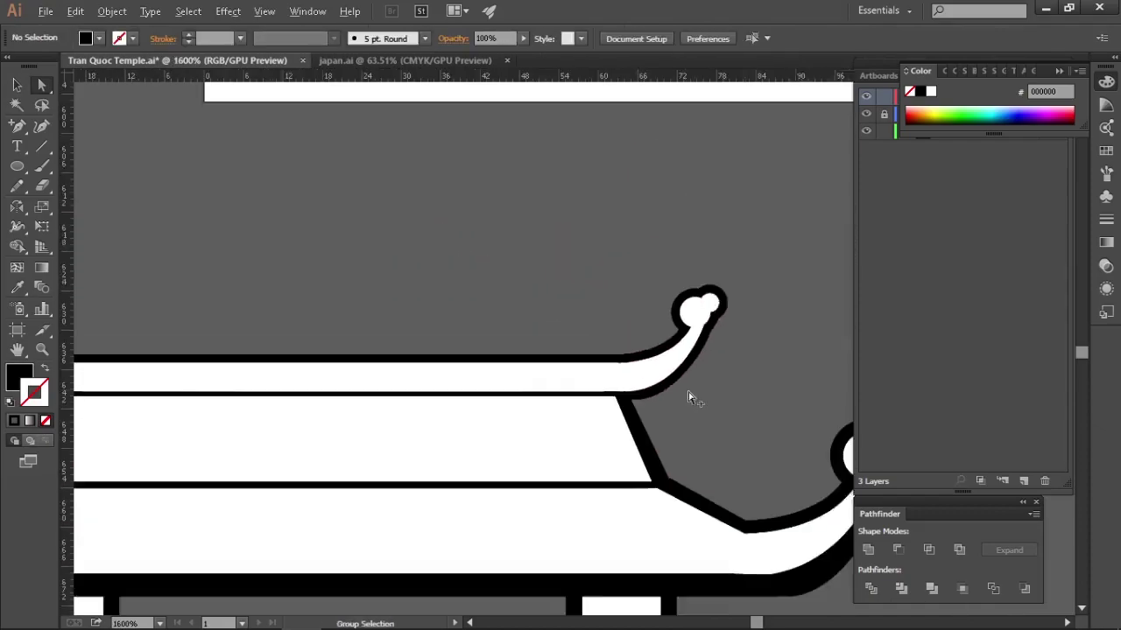
# - Mirror a copy of the finished upper right horn and fit it onto the ridge's left end
pyautogui.scroll(3, 631, 386)
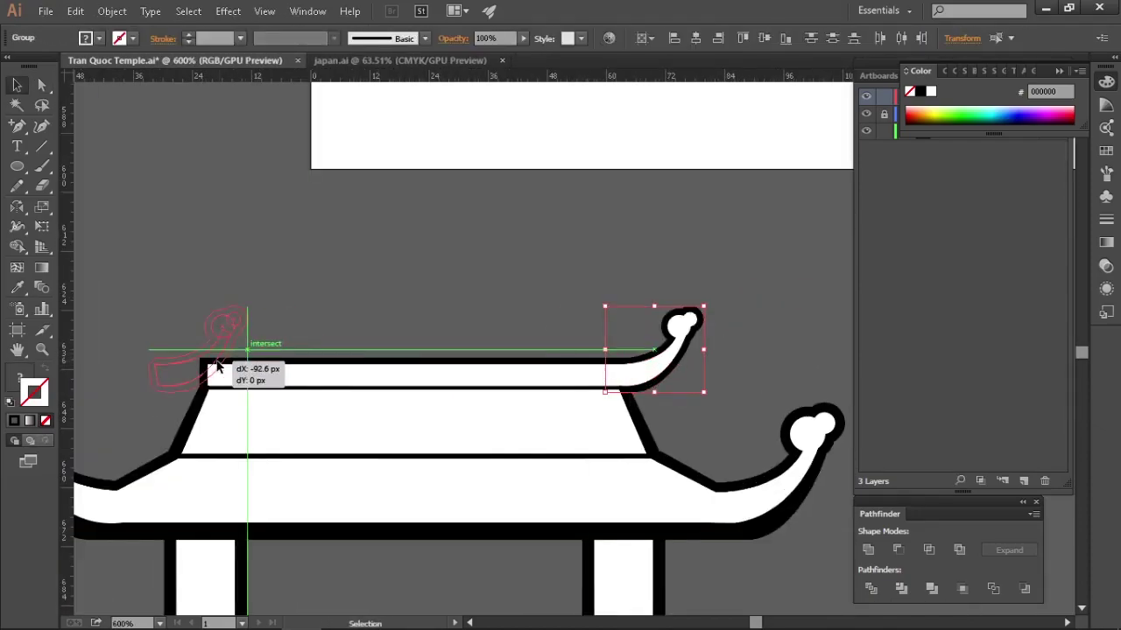
pyautogui.moveTo(210, 368); pyautogui.dragTo(210, 355)
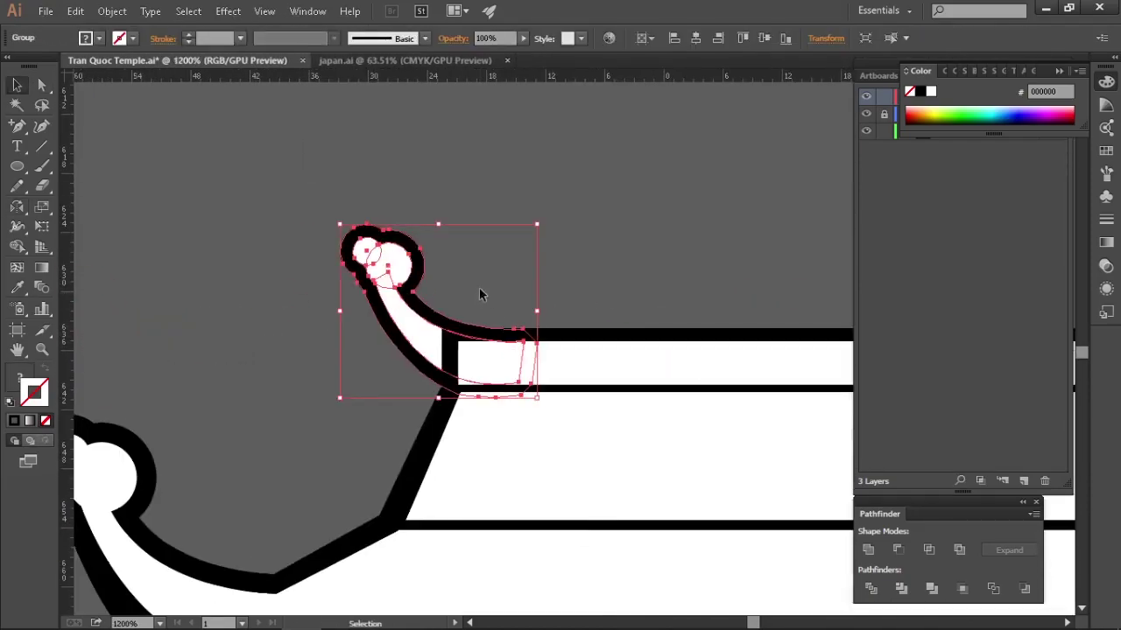
pyautogui.moveTo(351, 335); pyautogui.dragTo(378, 336)
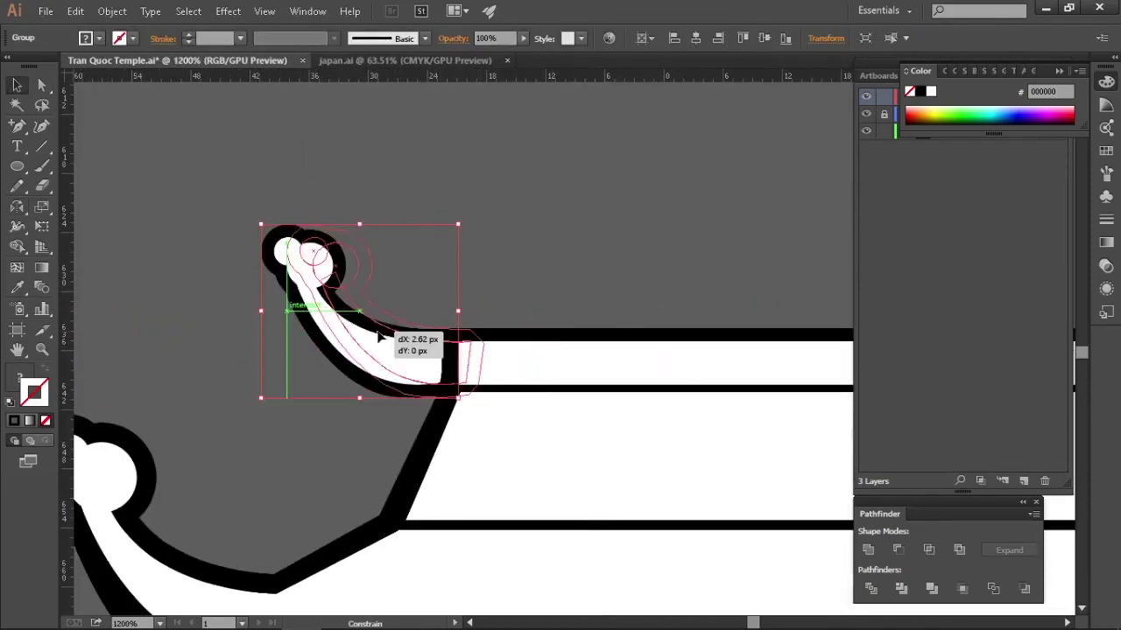
pyautogui.click(386, 339)
pyautogui.scroll(-2, 499, 270)
pyautogui.scroll(-3, 678, 354)
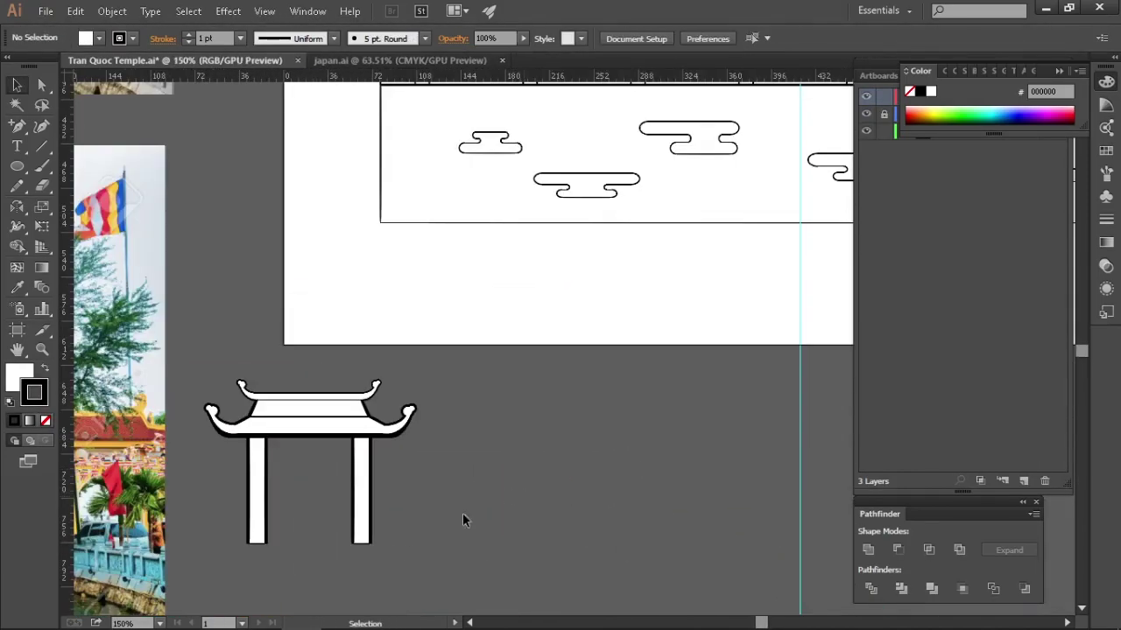
# - Move the finished gate into the temple scene beside the right-hand palm trees and place it behind them
pyautogui.moveTo(411, 402); pyautogui.dragTo(376, 335)
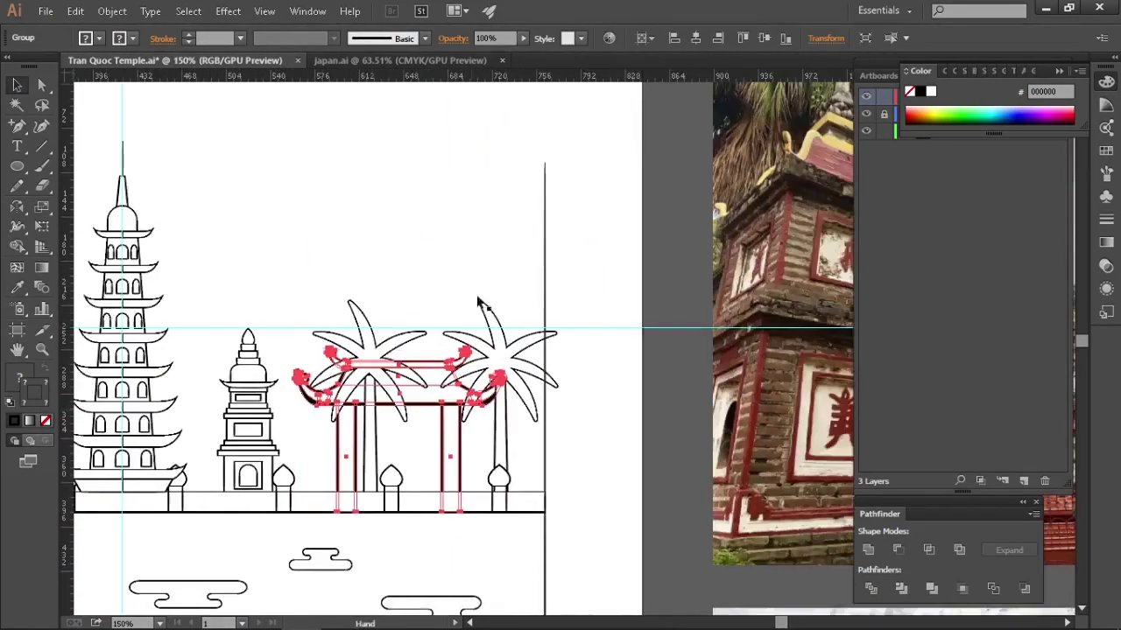
pyautogui.moveTo(480, 374); pyautogui.dragTo(524, 376)
pyautogui.scroll(-1, 534, 377)
pyautogui.click(573, 325)
pyautogui.scroll(2, 602, 303)
# - Select the trunk and leaves of the palm at the gate's left and move the tree farther left
pyautogui.keyDown('shift'); pyautogui.click(322, 473); pyautogui.keyUp('shift')
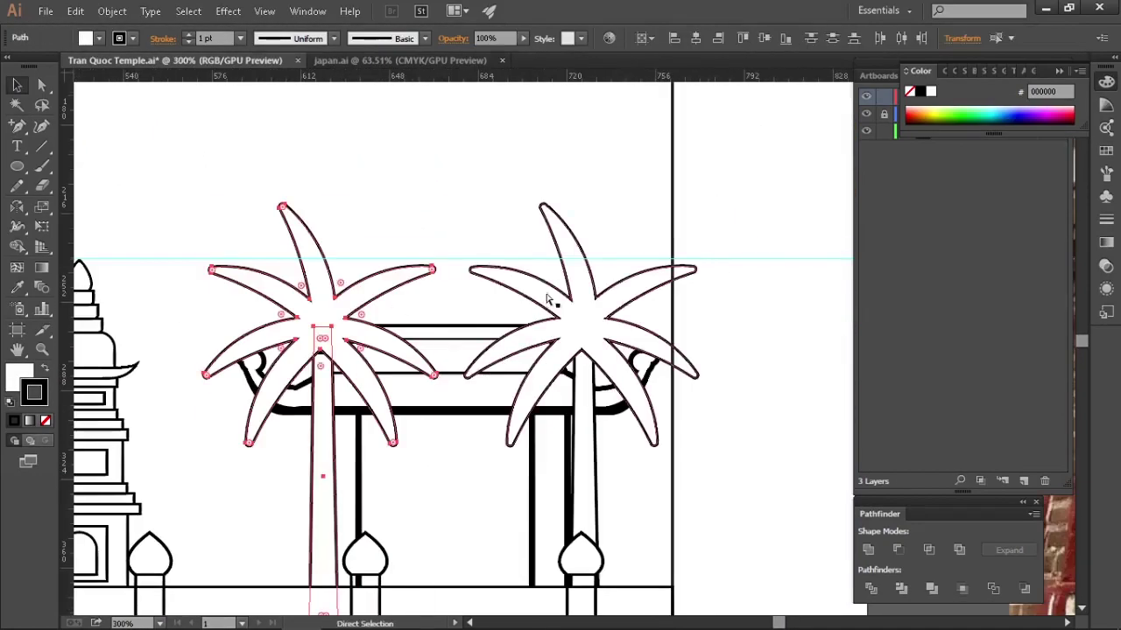
pyautogui.moveTo(419, 234); pyautogui.dragTo(535, 224)
pyautogui.click(535, 224)
pyautogui.moveTo(422, 313); pyautogui.dragTo(313, 312)
pyautogui.click(508, 201)
pyautogui.moveTo(526, 219); pyautogui.dragTo(479, 207)
# - Shift the gate left so it sits centred between the two right-hand palm trees
pyautogui.moveTo(429, 316); pyautogui.dragTo(375, 315)
pyautogui.moveTo(502, 367); pyautogui.dragTo(500, 285)
pyautogui.click(526, 210)
pyautogui.scroll(-2, 527, 238)
pyautogui.scroll(1, 446, 381)
pyautogui.moveTo(623, 252); pyautogui.dragTo(638, 300)
pyautogui.moveTo(499, 326); pyautogui.dragTo(511, 326)
pyautogui.scroll(2, 387, 336)
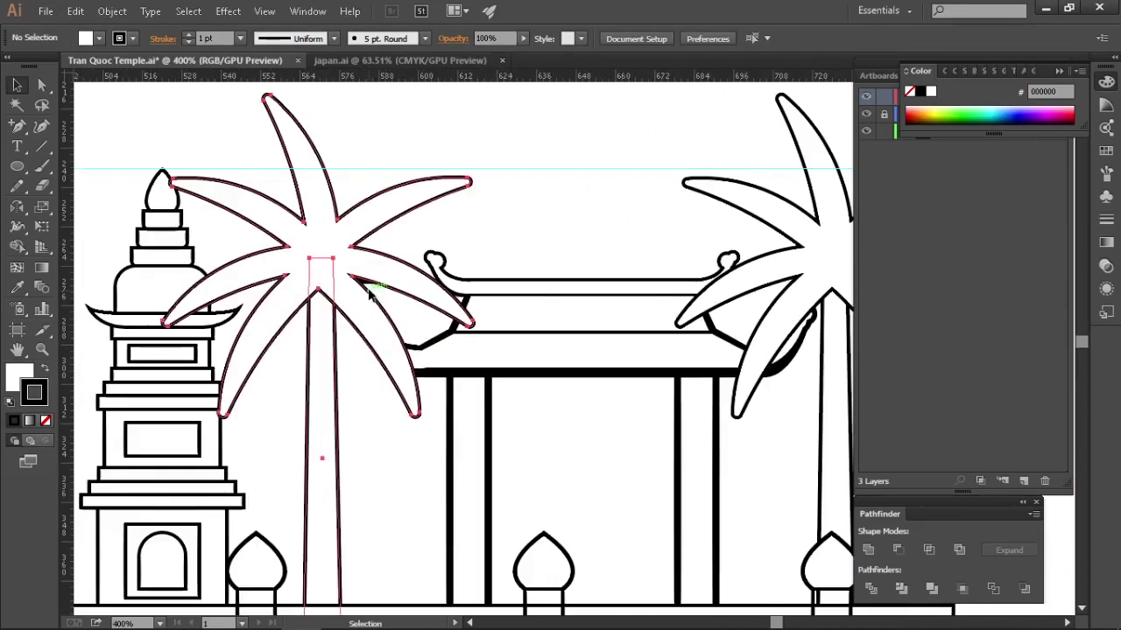
# - Move the small tower right of the central pagoda closer to it, matching the left tower's spacing
pyautogui.scroll(-4, 631, 435)
pyautogui.scroll(2, 555, 427)
pyautogui.moveTo(545, 256); pyautogui.dragTo(397, 255)
pyautogui.scroll(-3, 584, 418)
pyautogui.scroll(2, 487, 424)
pyautogui.moveTo(541, 429); pyautogui.dragTo(330, 423)
pyautogui.moveTo(273, 406); pyautogui.dragTo(348, 399)
pyautogui.moveTo(348, 400); pyautogui.dragTo(329, 399)
pyautogui.click(363, 362)
pyautogui.scroll(-2, 424, 418)
pyautogui.scroll(1, 604, 463)
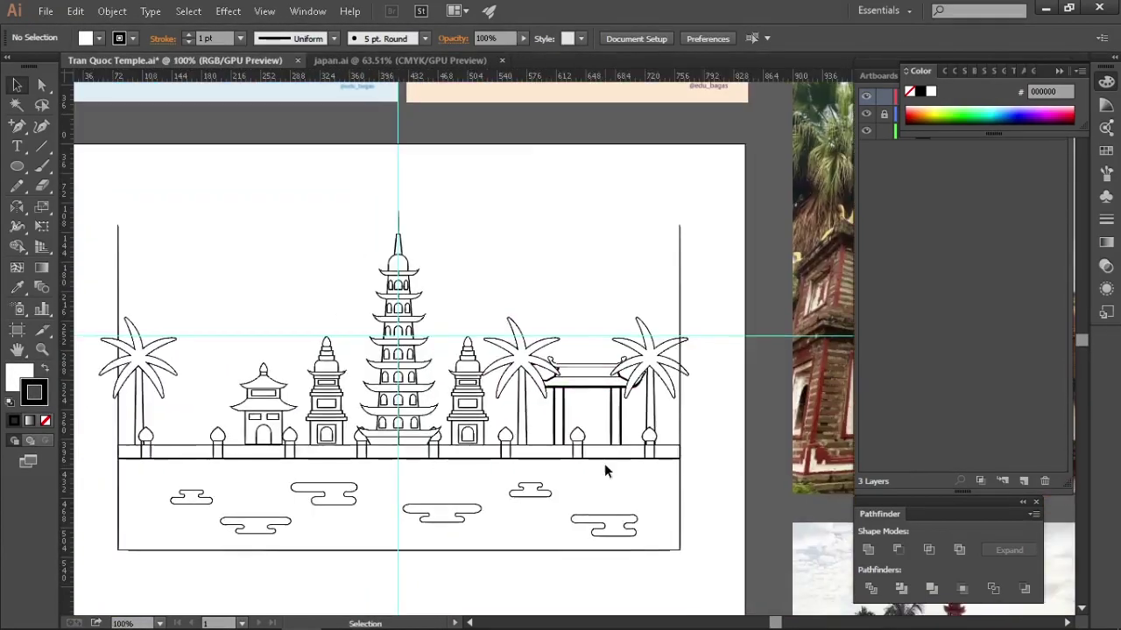
# - Scale the gate down between the two right-hand palms, keeping its pillars standing on the fence line
pyautogui.scroll(3, 601, 412)
pyautogui.moveTo(600, 334); pyautogui.dragTo(600, 368)
pyautogui.click(580, 420)
pyautogui.scroll(-3, 556, 371)
pyautogui.click(931, 94)
pyautogui.click(792, 367)
pyautogui.scroll(-1, 763, 423)
pyautogui.moveTo(763, 421); pyautogui.dragTo(788, 436)
# - Nudge the right-hand palm tree placement to frame the smaller gate, and save the document
pyautogui.scroll(4, 736, 393)
pyautogui.click(469, 385)
pyautogui.click(561, 273)
pyautogui.moveTo(787, 300); pyautogui.dragTo(656, 312)
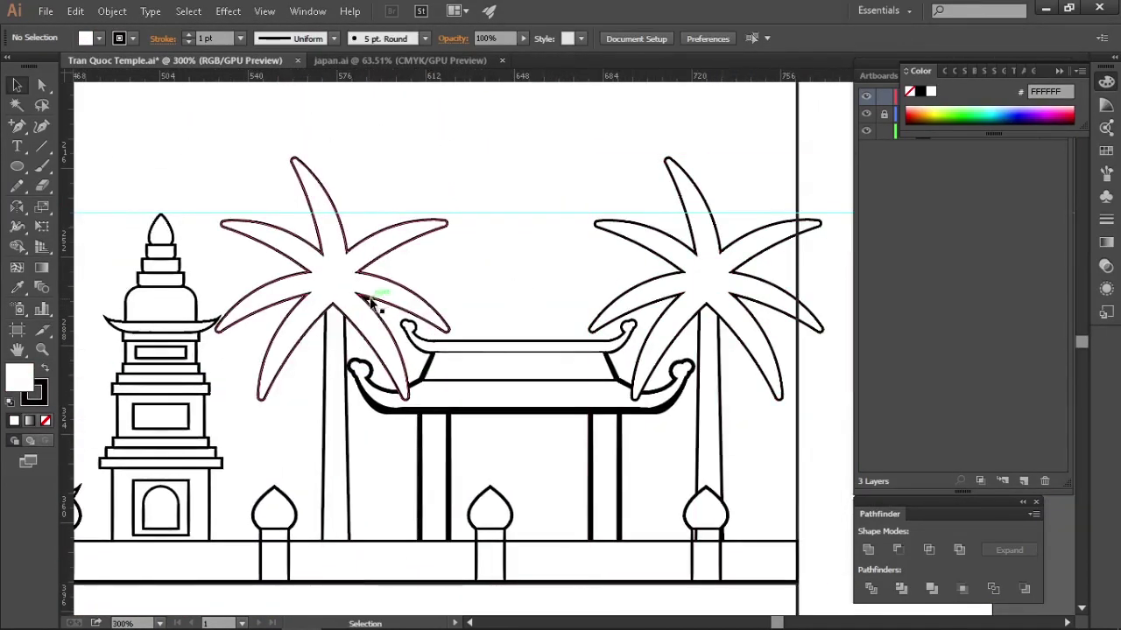
pyautogui.moveTo(751, 320); pyautogui.dragTo(613, 285)
pyautogui.moveTo(618, 288); pyautogui.dragTo(624, 288)
pyautogui.scroll(-5, 670, 333)
pyautogui.click(577, 476)
pyautogui.hotkey('ctrl', 's')
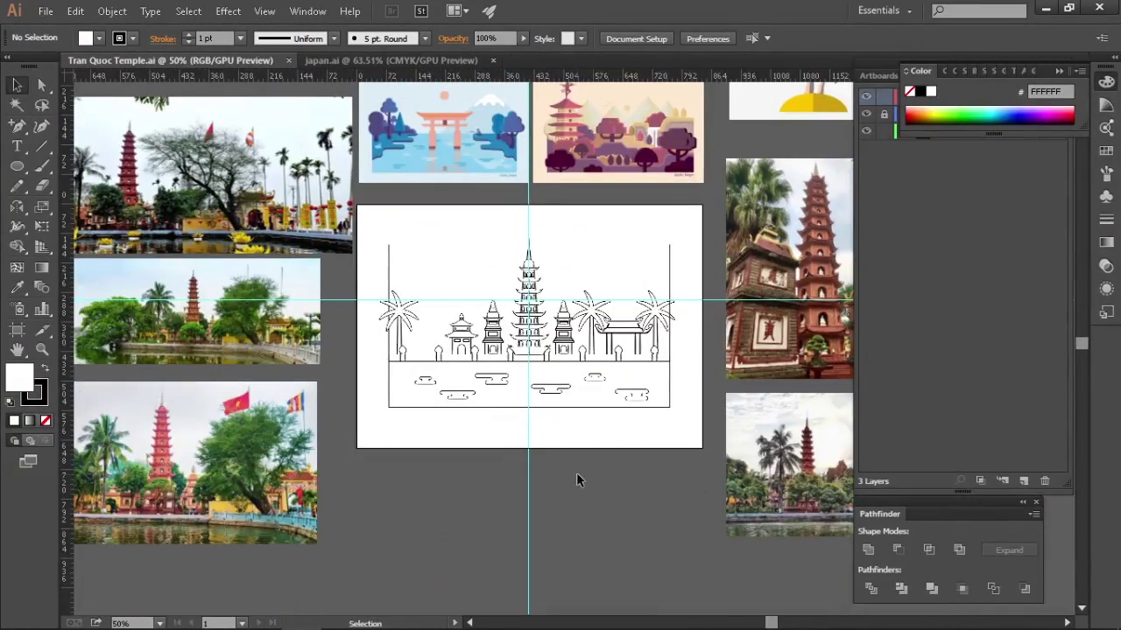
# - Review the whole line-art composition alongside the reference illustrations and temple photos
pyautogui.scroll(3, 825, 331)
pyautogui.moveTo(826, 331); pyautogui.dragTo(550, 412)
pyautogui.scroll(2, 505, 378)
pyautogui.scroll(-4, 505, 378)
pyautogui.moveTo(505, 378); pyautogui.dragTo(847, 506)
pyautogui.moveTo(723, 390); pyautogui.dragTo(641, 504)
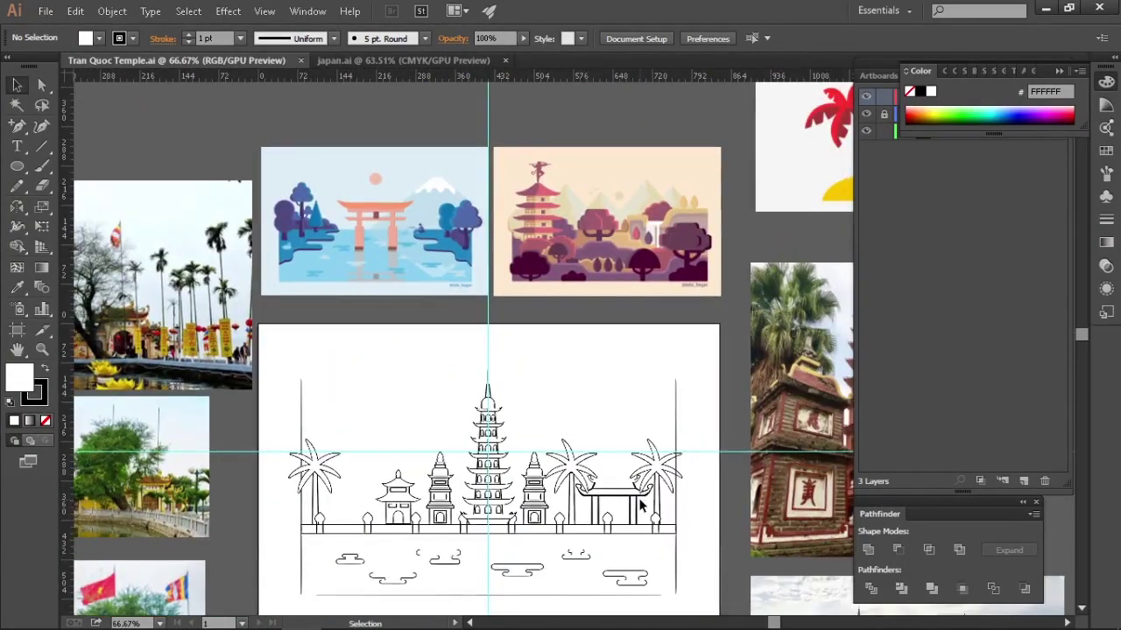
pyautogui.scroll(-1, 641, 505)
pyautogui.moveTo(518, 578); pyautogui.dragTo(506, 482)
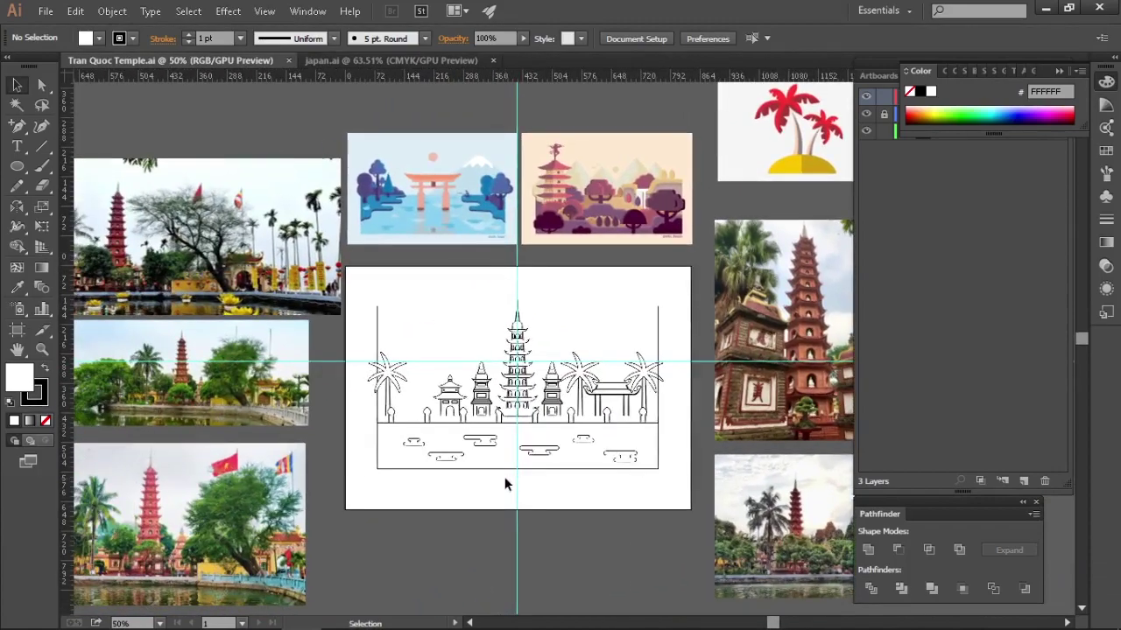
pyautogui.moveTo(385, 514); pyautogui.dragTo(460, 527)
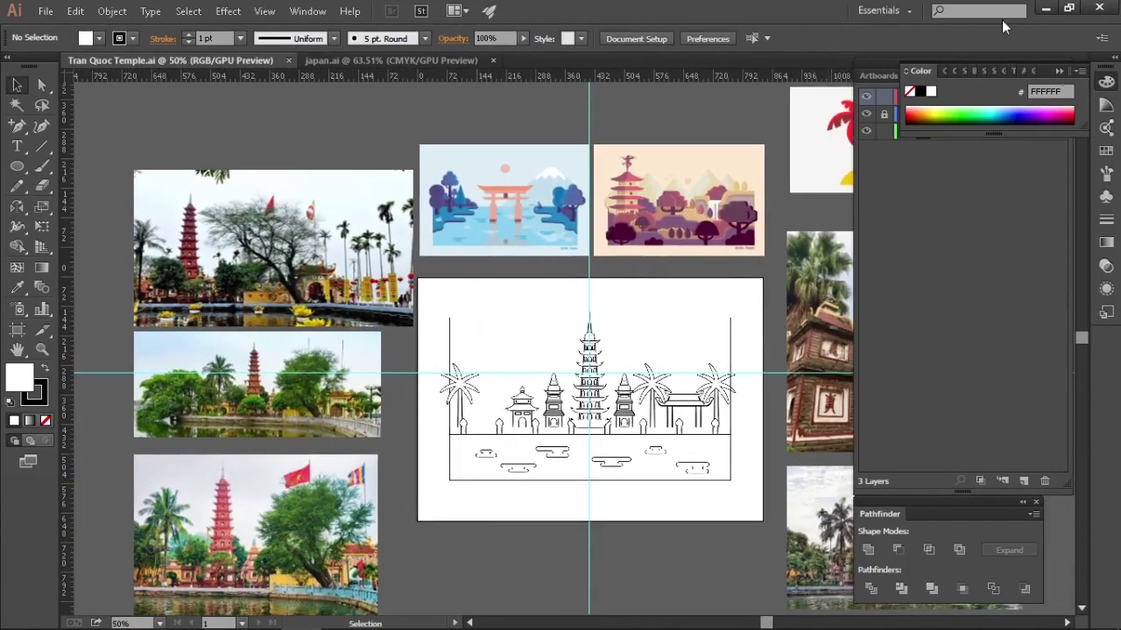
# - Examine the temple photos and the two reference illustrations for tree shapes that could fill the line-art scene
pyautogui.click(1059, 71)
pyautogui.scroll(1, 544, 378)
pyautogui.moveTo(544, 377); pyautogui.dragTo(715, 348)
pyautogui.moveTo(246, 565); pyautogui.dragTo(532, 462)
pyautogui.scroll(3, 532, 463)
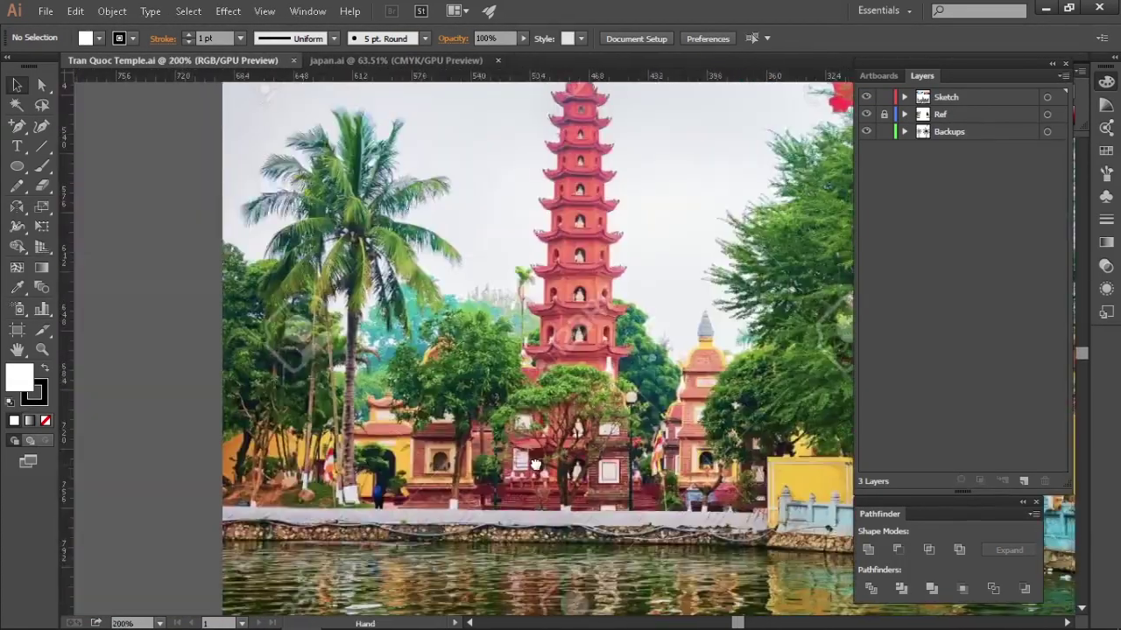
pyautogui.scroll(-2, 532, 462)
pyautogui.moveTo(788, 398); pyautogui.dragTo(260, 508)
pyautogui.moveTo(229, 322); pyautogui.dragTo(366, 372)
pyautogui.scroll(2, 366, 372)
pyautogui.moveTo(366, 373)
pyautogui.mouseDown()
pyautogui.moveTo(320, 368)
pyautogui.moveTo(351, 371)
pyautogui.mouseUp()
pyautogui.scroll(-2, 352, 374)
pyautogui.moveTo(487, 494); pyautogui.dragTo(700, 336)
pyautogui.scroll(-2, 613, 428)
pyautogui.scroll(2, 489, 256)
pyautogui.moveTo(489, 257); pyautogui.dragTo(102, 464)
pyautogui.scroll(-1, 507, 356)
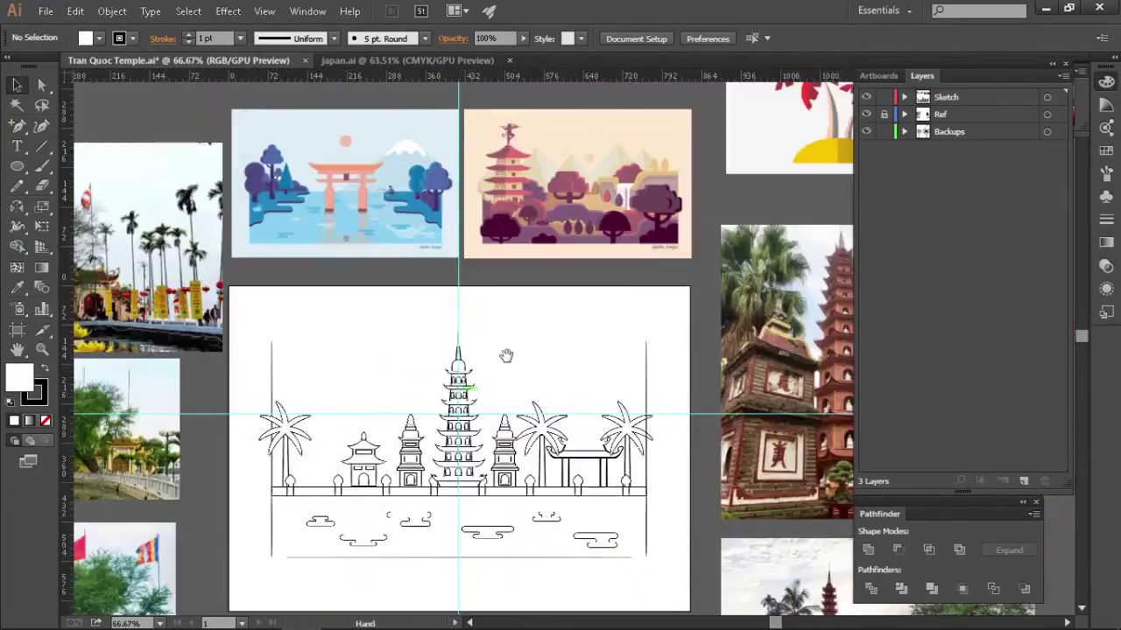
pyautogui.moveTo(508, 355); pyautogui.dragTo(289, 590)
pyautogui.moveTo(342, 174); pyautogui.dragTo(356, 393)
pyautogui.scroll(2, 356, 393)
pyautogui.scroll(-1, 355, 393)
# - Open the "monkey on top" illustration from the monkey folder and expand its Layer 1 contents
pyautogui.click(388, 63)
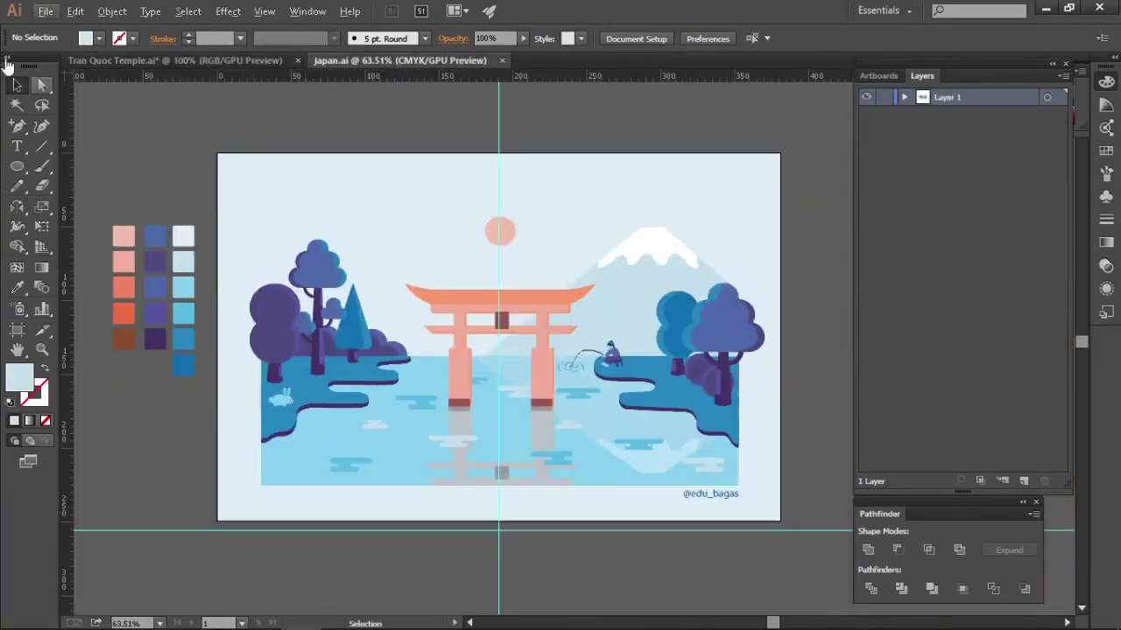
pyautogui.hotkey('ctrl', 'o')
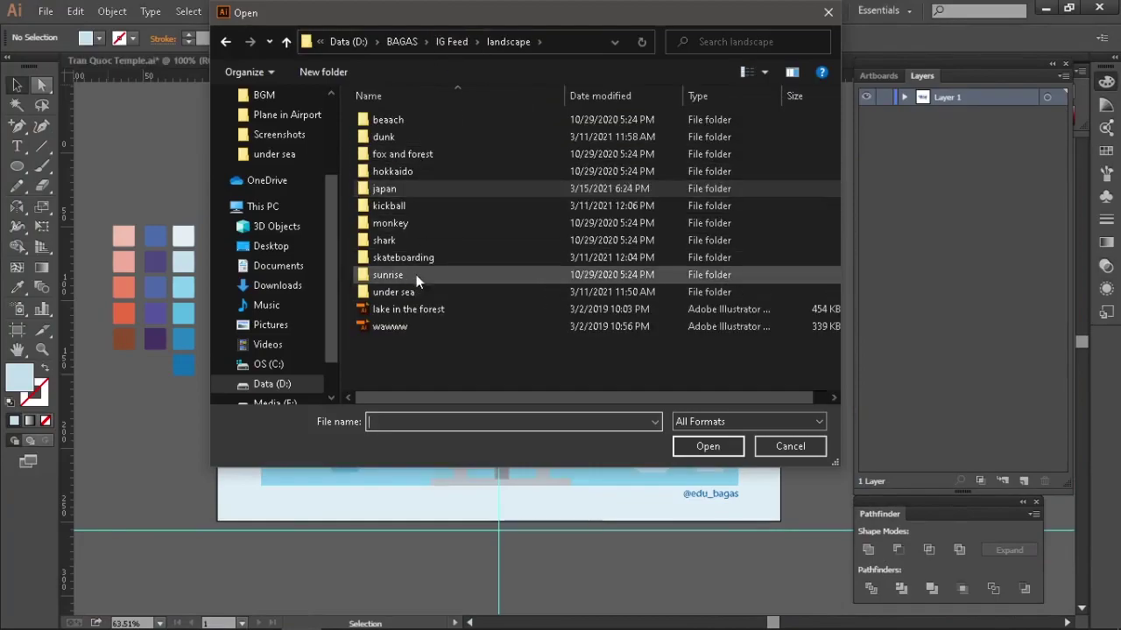
pyautogui.doubleClick(390, 223)
pyautogui.doubleClick(408, 222)
pyautogui.click(905, 98)
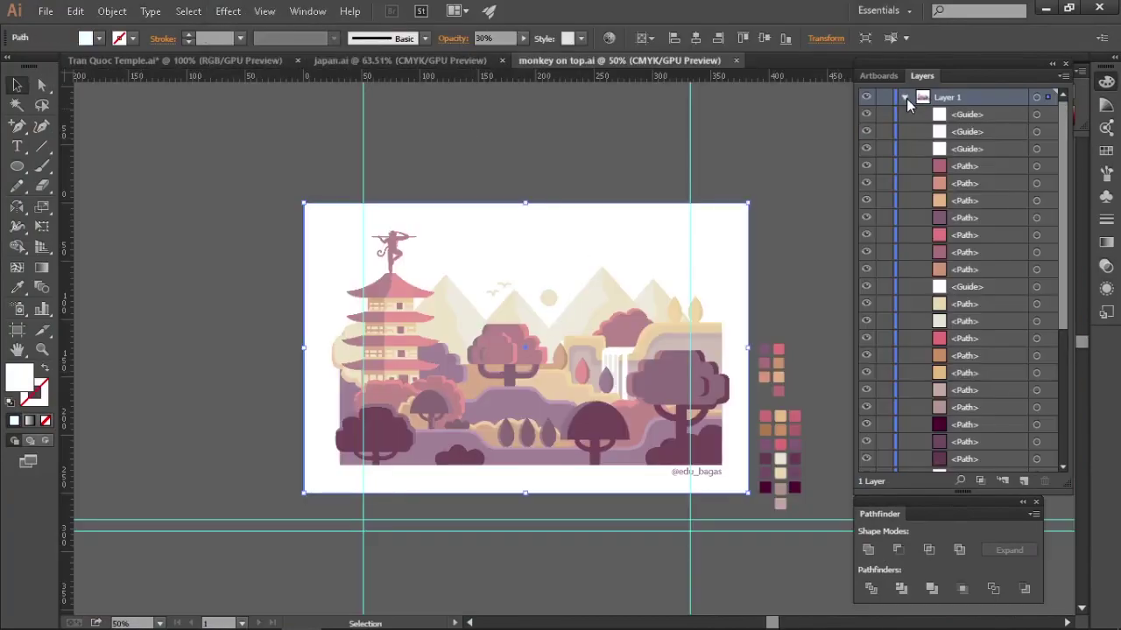
# - Isolate the artwork group and select the large dark tree and the dome-shaped tree, including their trunks and branches
pyautogui.scroll(1, 408, 434)
pyautogui.moveTo(409, 433); pyautogui.dragTo(256, 420)
pyautogui.doubleClick(392, 423)
pyautogui.click(358, 438)
pyautogui.scroll(2, 358, 437)
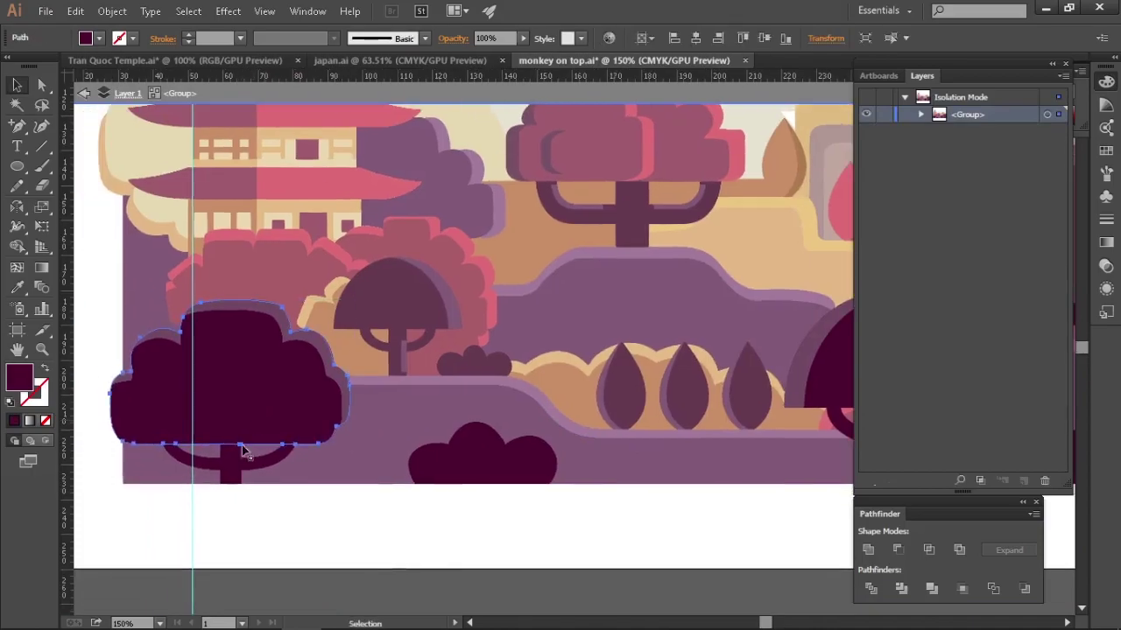
pyautogui.scroll(2, 250, 469)
pyautogui.keyDown('shift'); pyautogui.click(286, 456); pyautogui.keyUp('shift')
pyautogui.scroll(-2, 348, 481)
pyautogui.scroll(2, 455, 323)
pyautogui.keyDown('shift'); pyautogui.click(456, 337); pyautogui.keyUp('shift')
pyautogui.keyDown('shift'); pyautogui.click(456, 438); pyautogui.keyUp('shift')
pyautogui.scroll(-2, 528, 415)
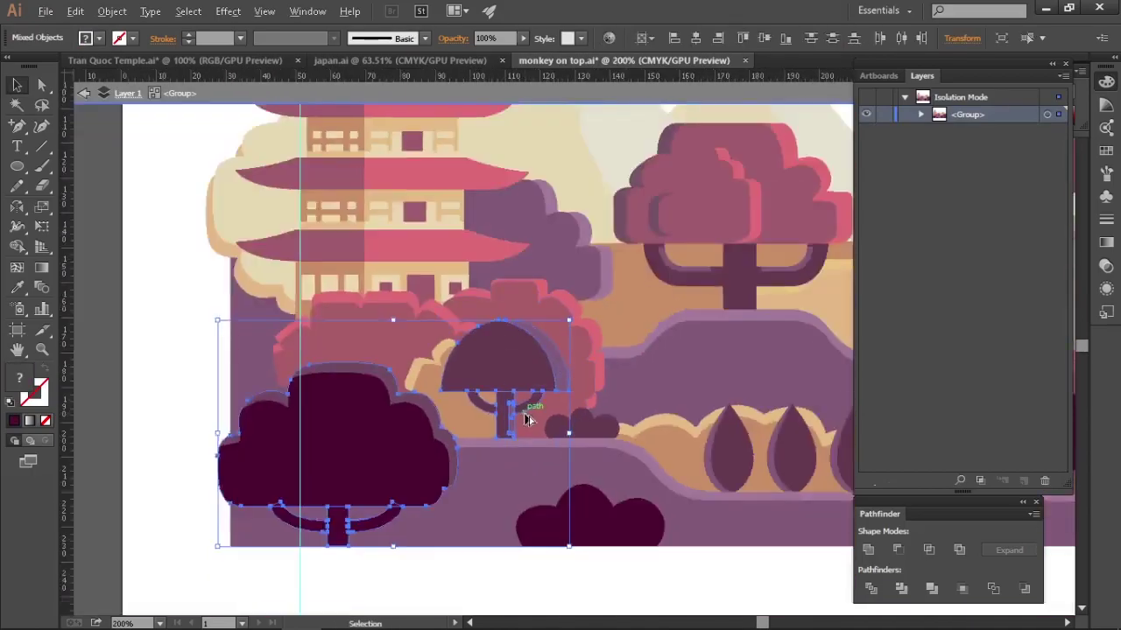
# - Add the first drop-shaped tree and the layered pink tree in the middle to the selection
pyautogui.scroll(-1, 700, 412)
pyautogui.moveTo(705, 412); pyautogui.dragTo(388, 427)
pyautogui.scroll(4, 389, 466)
pyautogui.keyDown('shift'); pyautogui.click(411, 420); pyautogui.keyUp('shift')
pyautogui.scroll(-4, 410, 420)
pyautogui.scroll(3, 372, 210)
pyautogui.keyDown('shift'); pyautogui.click(473, 355); pyautogui.keyUp('shift')
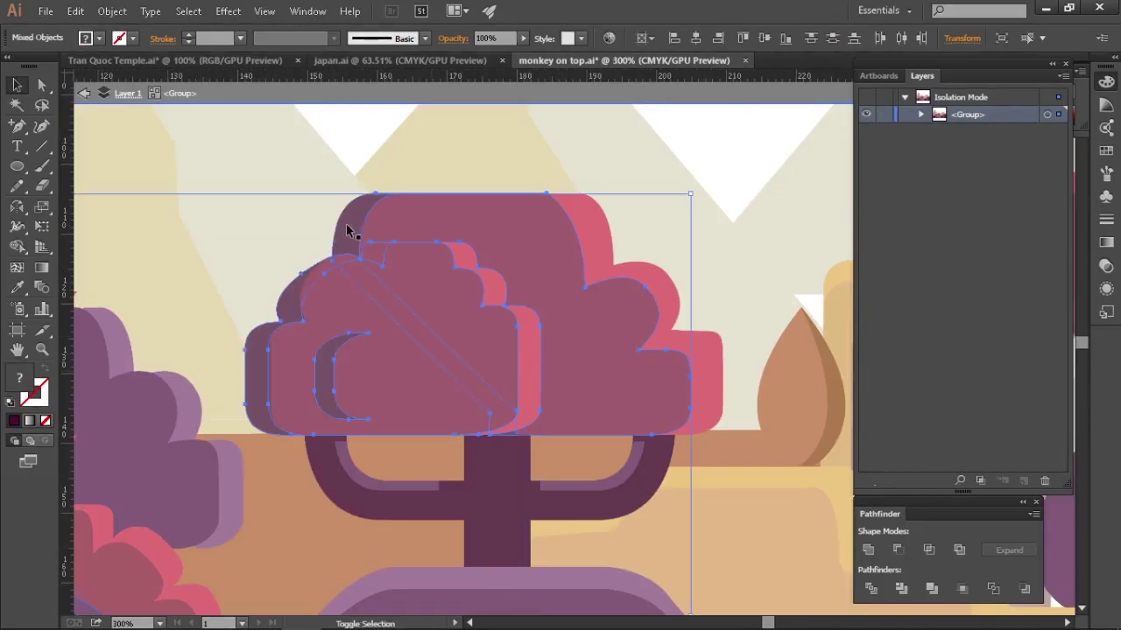
# - Extend the selection with the two birds and the sun circle above the mountains
pyautogui.scroll(-4, 550, 501)
pyautogui.scroll(1, 420, 268)
pyautogui.scroll(4, 383, 257)
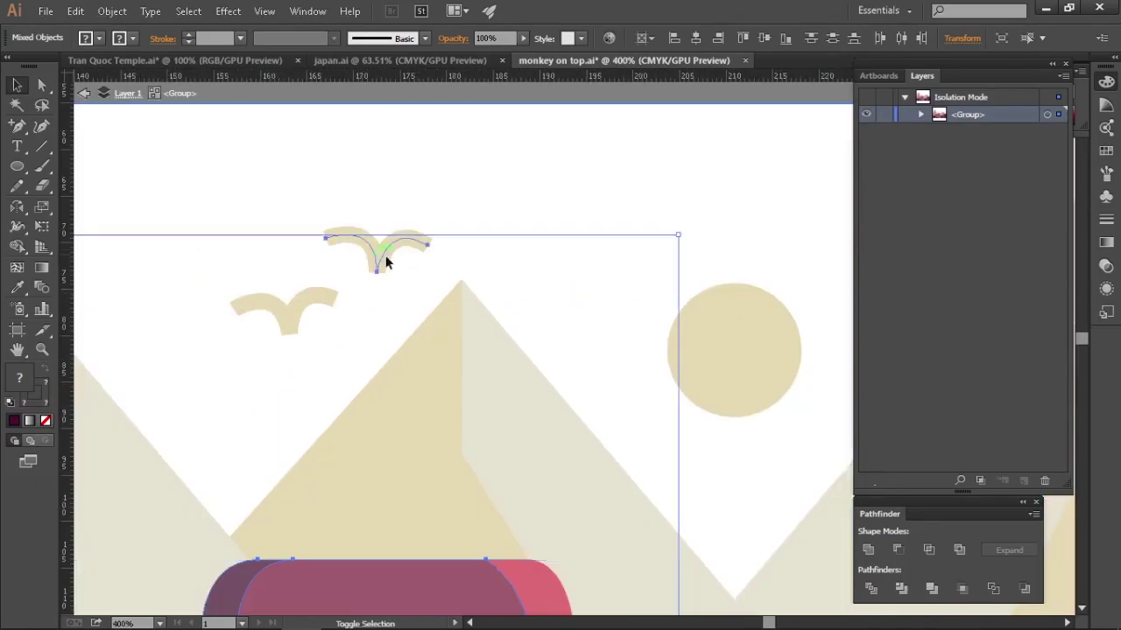
pyautogui.scroll(-7, 473, 294)
pyautogui.scroll(3, 472, 295)
pyautogui.keyDown('shift'); pyautogui.click(476, 288); pyautogui.keyUp('shift')
pyautogui.scroll(3, 403, 254)
pyautogui.keyDown('shift'); pyautogui.click(475, 321); pyautogui.keyUp('shift')
pyautogui.scroll(-3, 475, 350)
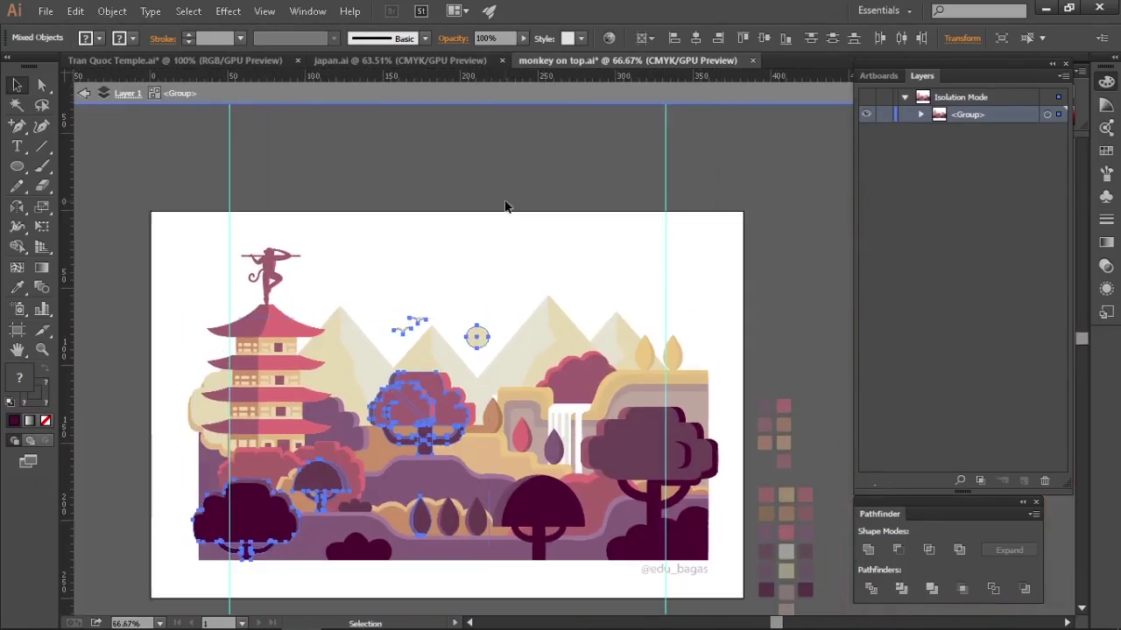
# - Copy the selected trees, birds and sun into the Tran Quoc Temple document and place them below the artboard
pyautogui.click(175, 60)
pyautogui.hotkey('ctrl', 'v')
pyautogui.scroll(-2, 596, 216)
pyautogui.moveTo(542, 314); pyautogui.dragTo(576, 518)
pyautogui.click(638, 533)
pyautogui.moveTo(638, 533); pyautogui.dragTo(581, 428)
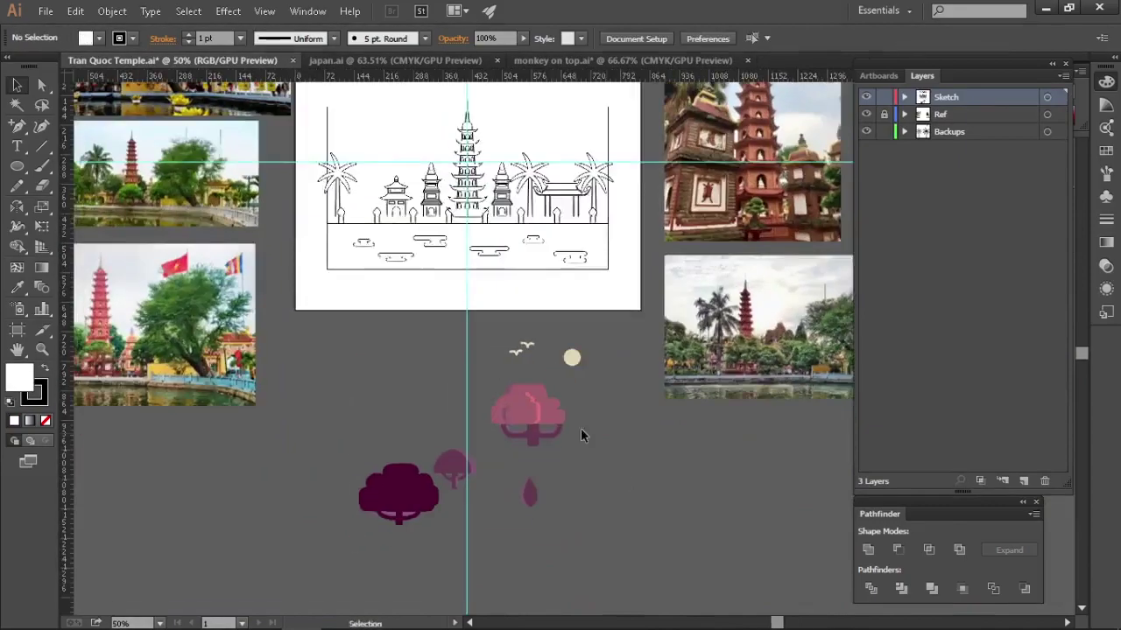
# - Delete the light purple filler shape between the trunk and the branch of the large dark tree
pyautogui.scroll(2, 425, 515)
pyautogui.scroll(3, 364, 513)
pyautogui.click(580, 477)
pyautogui.click(626, 508)
pyautogui.click(593, 60)
pyautogui.click(225, 60)
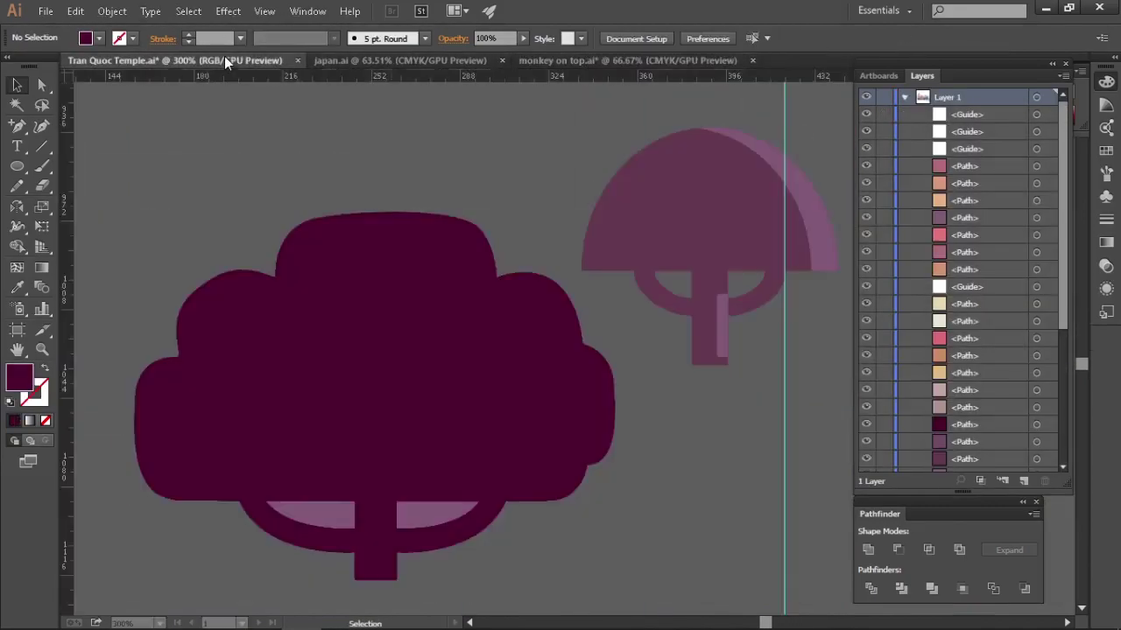
pyautogui.scroll(-3, 377, 323)
pyautogui.moveTo(537, 336); pyautogui.dragTo(479, 400)
pyautogui.scroll(3, 307, 475)
pyautogui.doubleClick(385, 426)
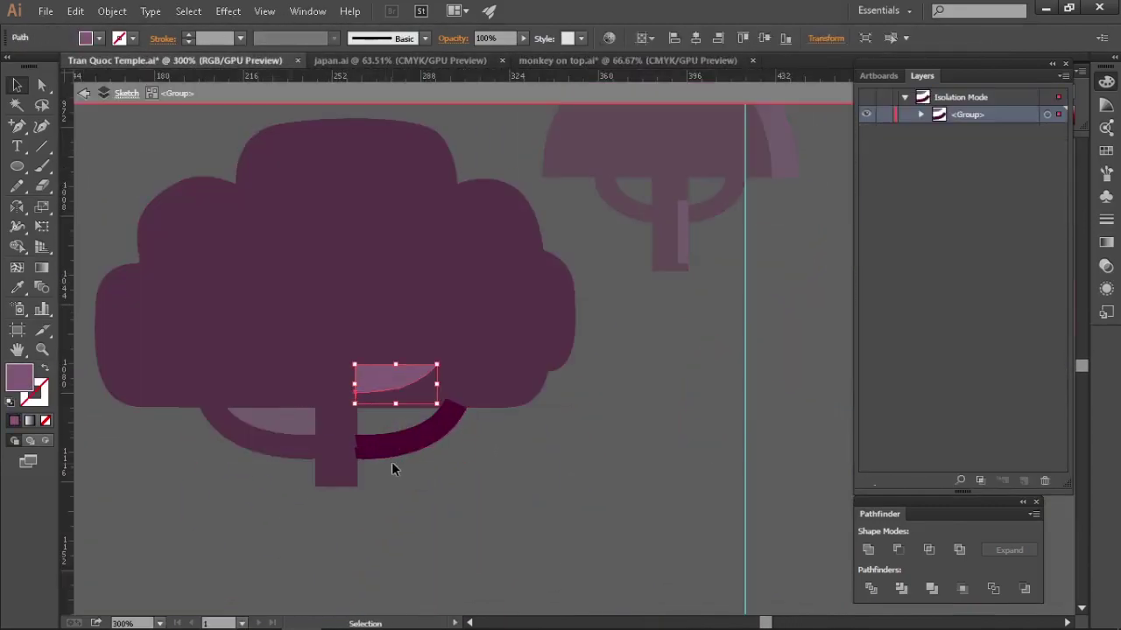
pyautogui.press('Delete')
pyautogui.doubleClick(394, 470)
# - Swap fill and stroke on the pasted tree shapes and give them a black outline
pyautogui.scroll(-2, 330, 464)
pyautogui.moveTo(223, 492); pyautogui.dragTo(466, 403)
pyautogui.hotkey('shift', 'x')
pyautogui.click(919, 92)
pyautogui.scroll(-1, 570, 374)
pyautogui.moveTo(571, 374)
pyautogui.mouseDown()
pyautogui.moveTo(474, 456)
pyautogui.moveTo(376, 350)
pyautogui.mouseUp()
pyautogui.scroll(1, 449, 444)
pyautogui.click(14, 420)
pyautogui.scroll(3, 509, 424)
pyautogui.click(379, 456)
pyautogui.keyDown('shift'); pyautogui.click(502, 331); pyautogui.keyUp('shift')
# - Fill the outlined shapes of the pasted trees with white
pyautogui.scroll(-4, 516, 350)
pyautogui.moveTo(517, 350); pyautogui.dragTo(440, 445)
pyautogui.scroll(1, 440, 446)
pyautogui.click(930, 92)
pyautogui.moveTo(149, 490); pyautogui.dragTo(367, 324)
pyautogui.click(930, 92)
pyautogui.moveTo(604, 403); pyautogui.dragTo(393, 262)
pyautogui.click(931, 92)
# - Apply a black stroke and white fill to the remaining coloured tree shapes
pyautogui.click(40, 399)
pyautogui.click(919, 92)
pyautogui.moveTo(560, 512); pyautogui.dragTo(490, 429)
pyautogui.click(14, 420)
pyautogui.click(19, 378)
pyautogui.click(931, 92)
pyautogui.click(630, 377)
# - Recolour the two birds white and give the sun circle a white fill with a black stroke
pyautogui.moveTo(590, 132); pyautogui.dragTo(611, 385)
pyautogui.scroll(1, 611, 287)
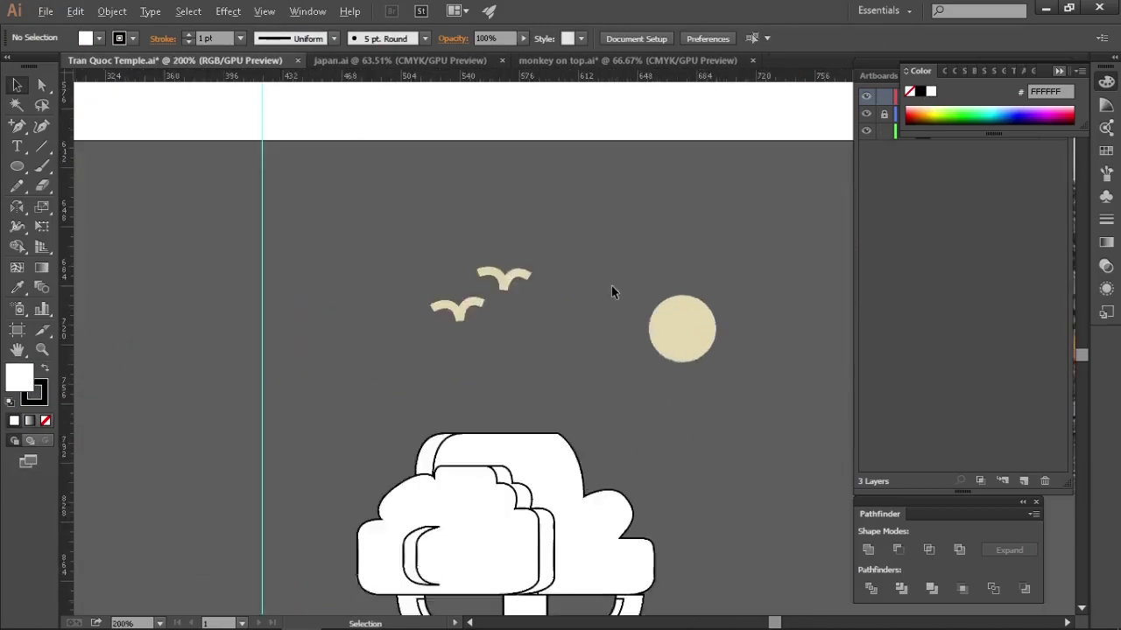
pyautogui.moveTo(611, 287); pyautogui.dragTo(560, 331)
pyautogui.moveTo(683, 420); pyautogui.dragTo(402, 302)
pyautogui.click(920, 92)
pyautogui.click(20, 378)
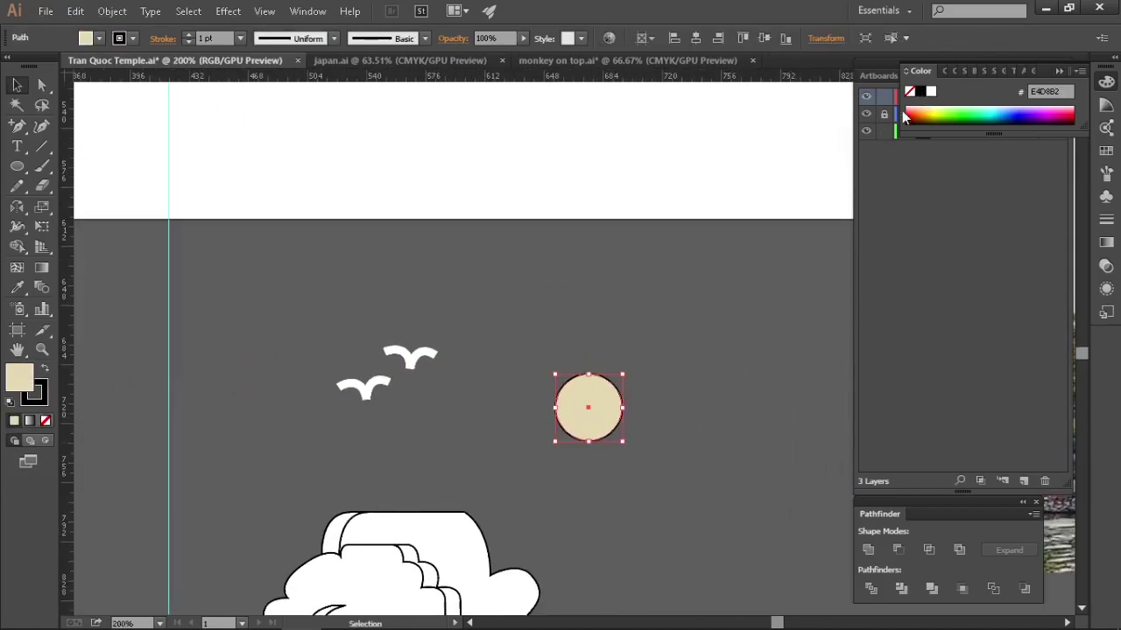
pyautogui.click(931, 92)
pyautogui.click(683, 437)
# - Select part of the outlined tree artwork and bring it to the front of the stacking order
pyautogui.scroll(-3, 561, 412)
pyautogui.moveTo(457, 524); pyautogui.dragTo(403, 355)
pyautogui.hotkey('ctrl', 'z')
pyautogui.scroll(1, 443, 517)
pyautogui.scroll(1, 553, 384)
pyautogui.moveTo(411, 302); pyautogui.dragTo(608, 458)
pyautogui.moveTo(710, 460); pyautogui.dragTo(593, 435)
pyautogui.scroll(1, 592, 435)
pyautogui.hotkey('ctrl', 'shift', ']')
pyautogui.click(650, 454)
pyautogui.scroll(-2, 376, 232)
pyautogui.scroll(-2, 356, 501)
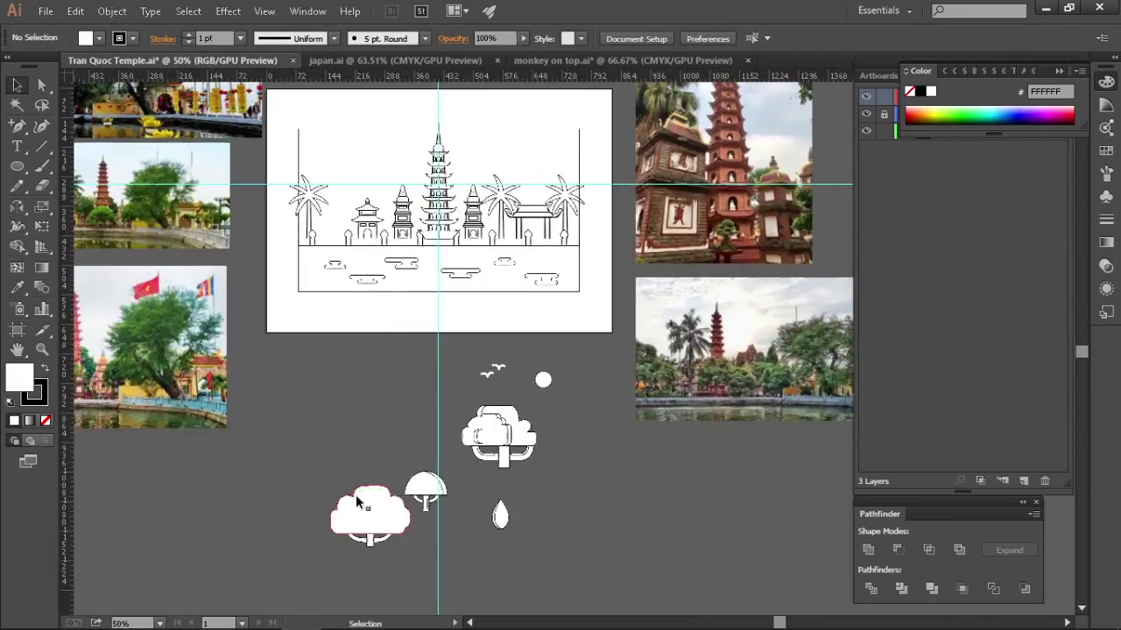
# - Spread the dome-shaped tree and the large tree apart below the artboard, shifting the large tree toward the artboard's lower-left corner
pyautogui.moveTo(317, 340); pyautogui.dragTo(314, 412)
pyautogui.moveTo(420, 506); pyautogui.dragTo(394, 386)
pyautogui.click(377, 328)
pyautogui.scroll(3, 375, 198)
pyautogui.moveTo(374, 198); pyautogui.dragTo(448, 401)
pyautogui.scroll(-3, 447, 399)
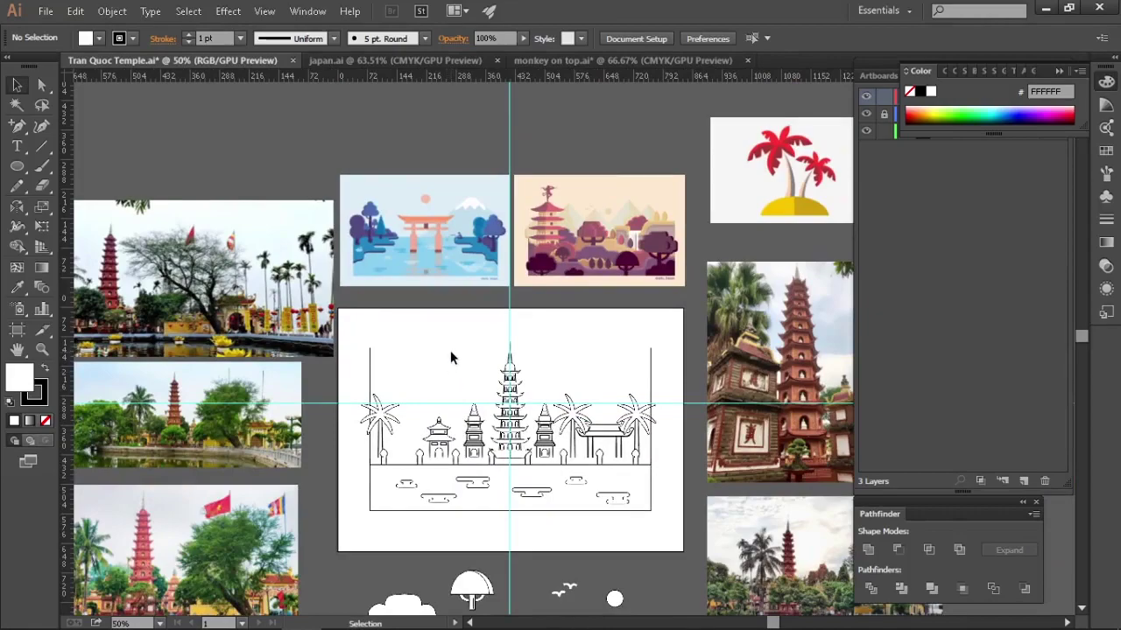
pyautogui.scroll(1, 458, 394)
pyautogui.moveTo(458, 394); pyautogui.dragTo(447, 252)
pyautogui.moveTo(383, 566); pyautogui.dragTo(303, 529)
pyautogui.click(385, 536)
# - Place the dome-shaped tree on the fence line between the left-hand palm and the small shrine
pyautogui.scroll(3, 387, 315)
pyautogui.moveTo(483, 519); pyautogui.dragTo(367, 315)
pyautogui.scroll(2, 368, 311)
pyautogui.moveTo(440, 247); pyautogui.dragTo(439, 248)
pyautogui.hotkey('ctrl', 'shift', 'a')
pyautogui.moveTo(369, 309)
pyautogui.mouseDown()
pyautogui.moveTo(342, 309)
pyautogui.moveTo(365, 310)
pyautogui.mouseUp()
pyautogui.scroll(-5, 365, 396)
pyautogui.hotkey('ctrl', 'shift', 'a')
pyautogui.moveTo(472, 548); pyautogui.dragTo(451, 523)
pyautogui.scroll(-1, 455, 527)
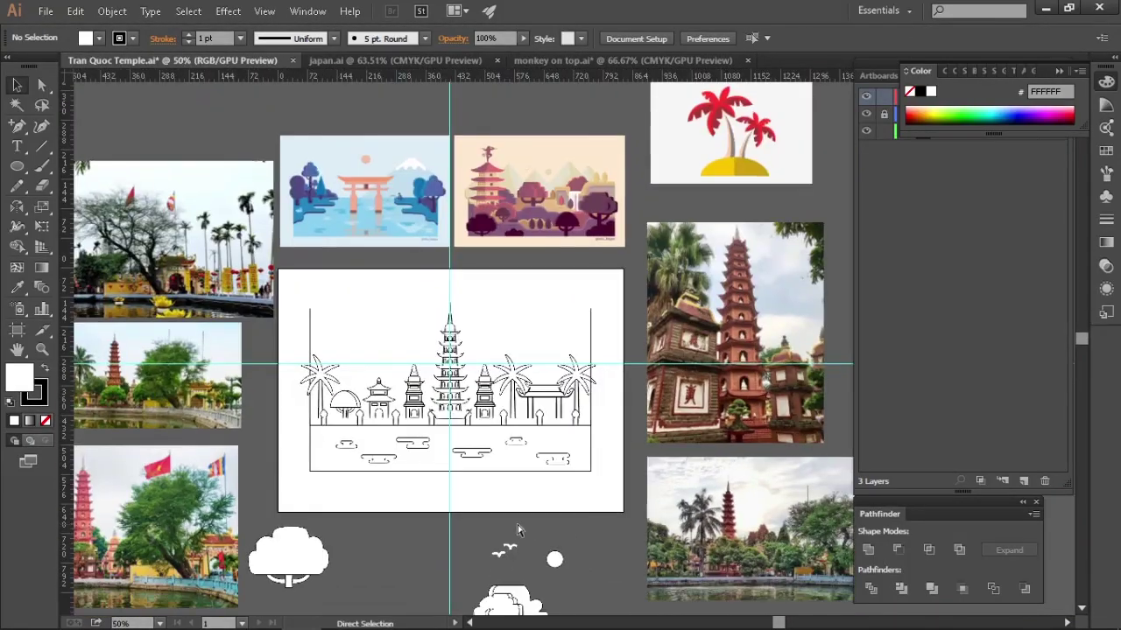
pyautogui.scroll(5, 551, 153)
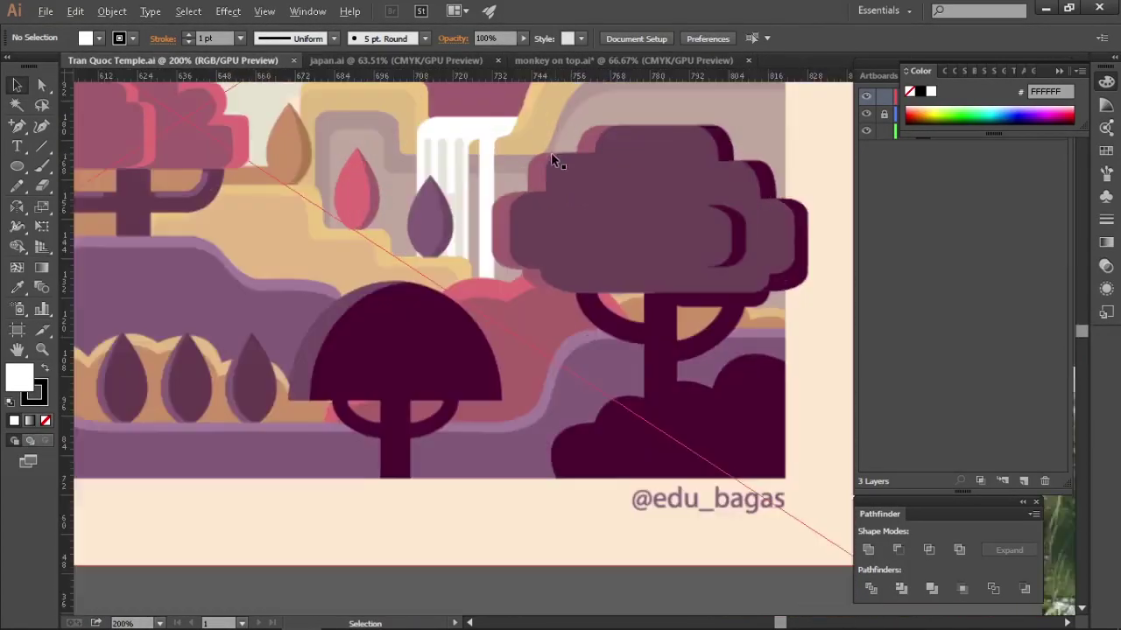
pyautogui.scroll(-4, 588, 380)
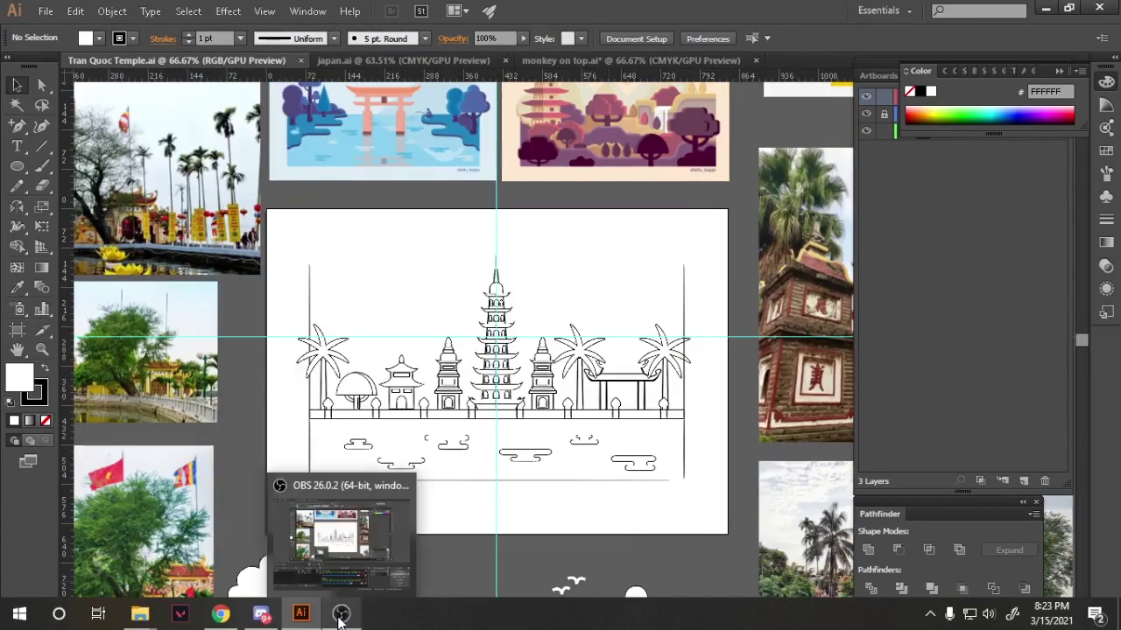
pyautogui.click(338, 608)
pyautogui.scroll(3, 333, 295)
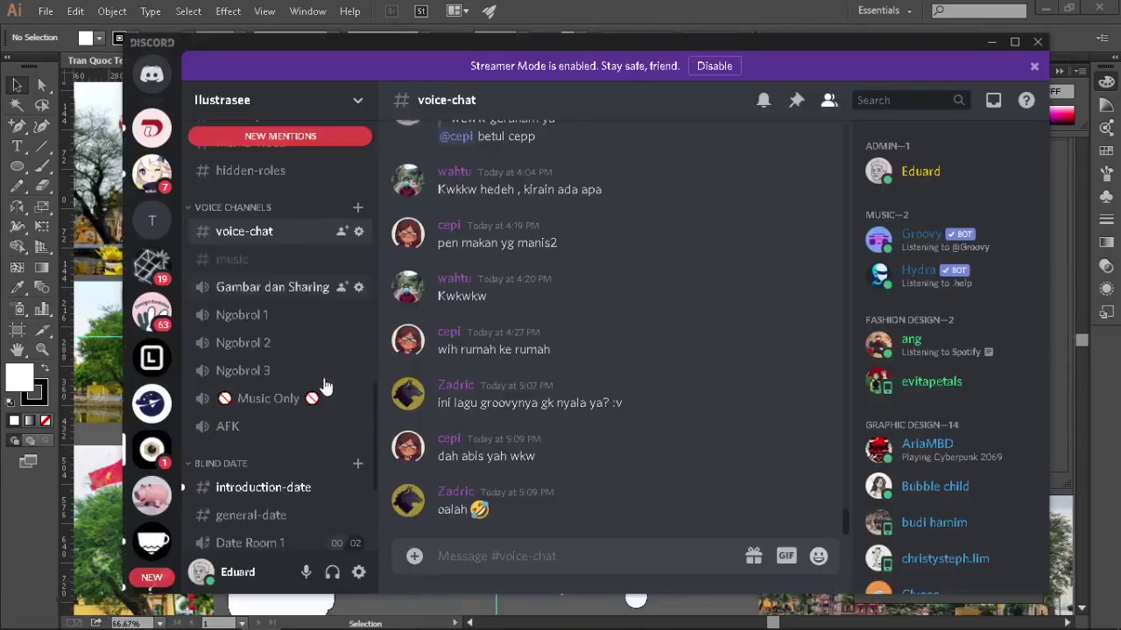
pyautogui.click(280, 350)
pyautogui.click(338, 607)
# - Draw a wide white rectangle with a black outline across the frame as a background wall rising above the fence line
pyautogui.scroll(3, 602, 396)
pyautogui.moveTo(603, 397); pyautogui.dragTo(625, 393)
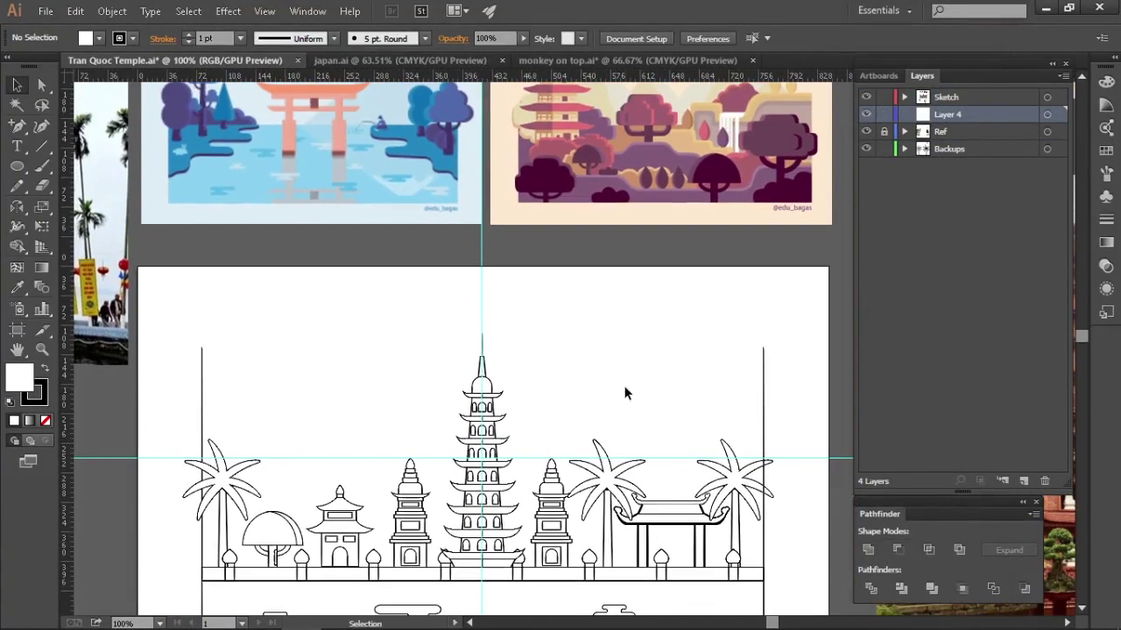
pyautogui.click(20, 168)
pyautogui.press('m')
pyautogui.moveTo(529, 372)
pyautogui.mouseDown()
pyautogui.moveTo(515, 450)
pyautogui.moveTo(527, 354)
pyautogui.mouseUp()
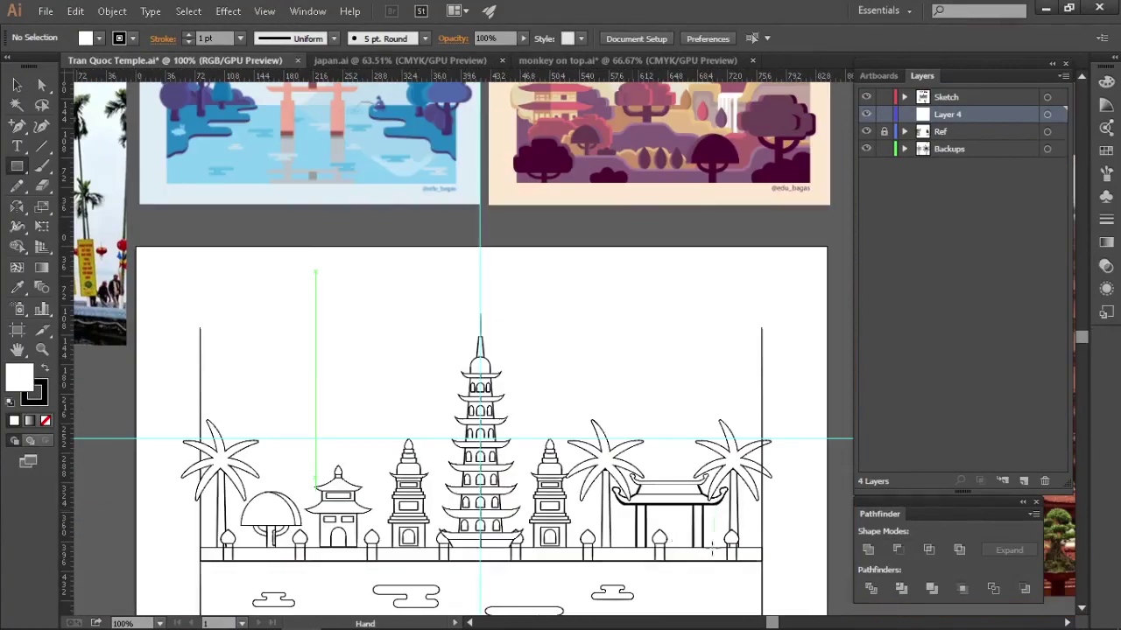
pyautogui.moveTo(202, 510); pyautogui.dragTo(200, 508)
pyautogui.press('v')
# - Add copies of the small stupas behind the central pagoda, one on each side between the pagoda and the front stupas
pyautogui.scroll(2, 604, 525)
pyautogui.click(526, 219)
pyautogui.moveTo(494, 359); pyautogui.dragTo(609, 290)
pyautogui.click(481, 490)
pyautogui.click(527, 232)
pyautogui.moveTo(700, 224); pyautogui.dragTo(716, 227)
pyautogui.hotkey('ctrl', 'f')
pyautogui.moveTo(665, 163); pyautogui.dragTo(669, 215)
pyautogui.click(681, 250)
pyautogui.moveTo(675, 263); pyautogui.dragTo(608, 285)
pyautogui.hotkey('ctrl', '=')
pyautogui.click(683, 201)
pyautogui.hotkey('ctrl', '-')
pyautogui.hotkey('ctrl', '-')
pyautogui.hotkey('ctrl', '-')
pyautogui.moveTo(672, 320); pyautogui.dragTo(733, 283)
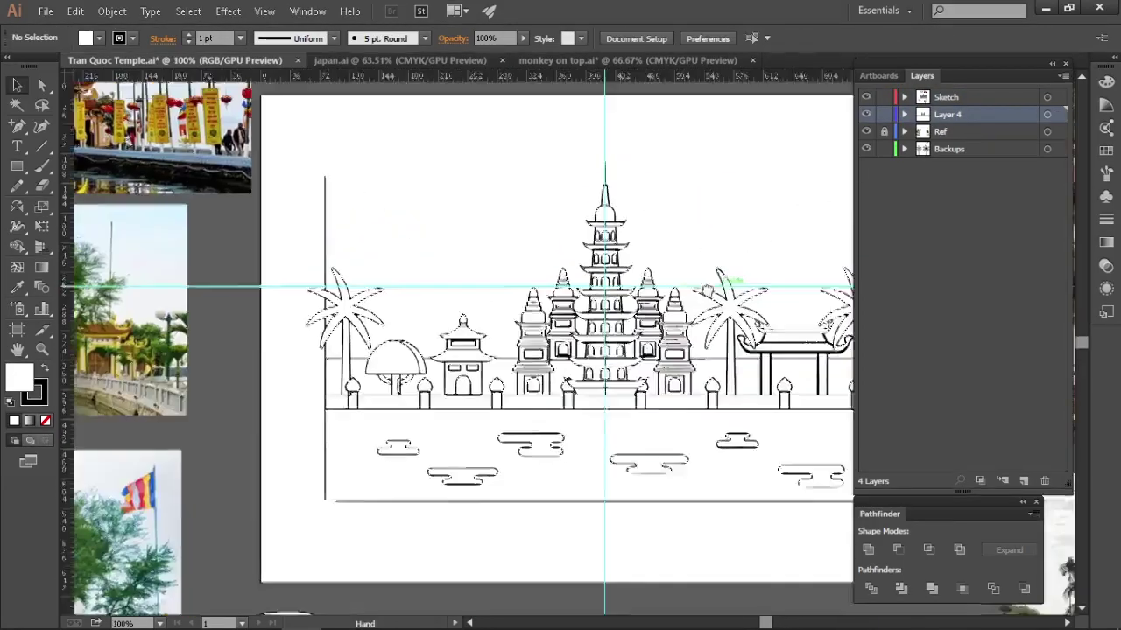
# - Draw a low rectangle behind the gate, reaching the frame's right edge, and round its upper-left corner
pyautogui.hotkey('ctrl', '-')
pyautogui.moveTo(716, 227); pyautogui.dragTo(583, 390)
pyautogui.hotkey('ctrl', '=')
pyautogui.hotkey('ctrl', '=')
pyautogui.moveTo(488, 554); pyautogui.dragTo(475, 265)
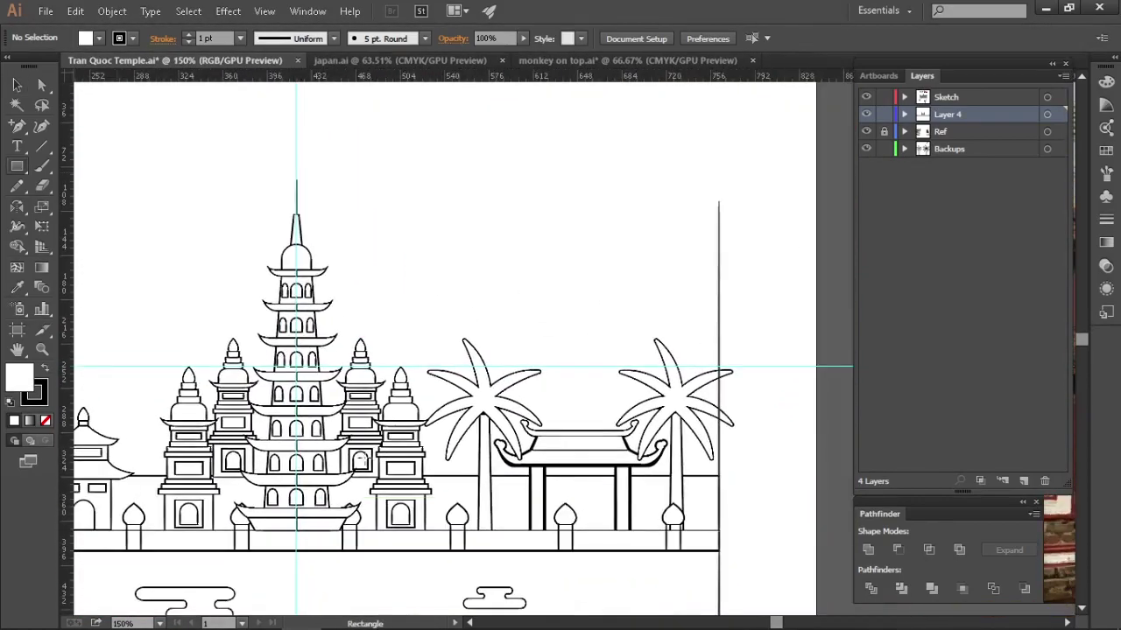
pyautogui.moveTo(707, 435); pyautogui.dragTo(718, 441)
pyautogui.hotkey('ctrl', '=')
pyautogui.hotkey('ctrl', '=')
pyautogui.hotkey('ctrl', '=')
pyautogui.press('a')
pyautogui.click(390, 395)
pyautogui.moveTo(235, 327); pyautogui.dragTo(418, 451)
pyautogui.hotkey('ctrl', '-')
pyautogui.hotkey('ctrl', '-')
pyautogui.hotkey('ctrl', '=')
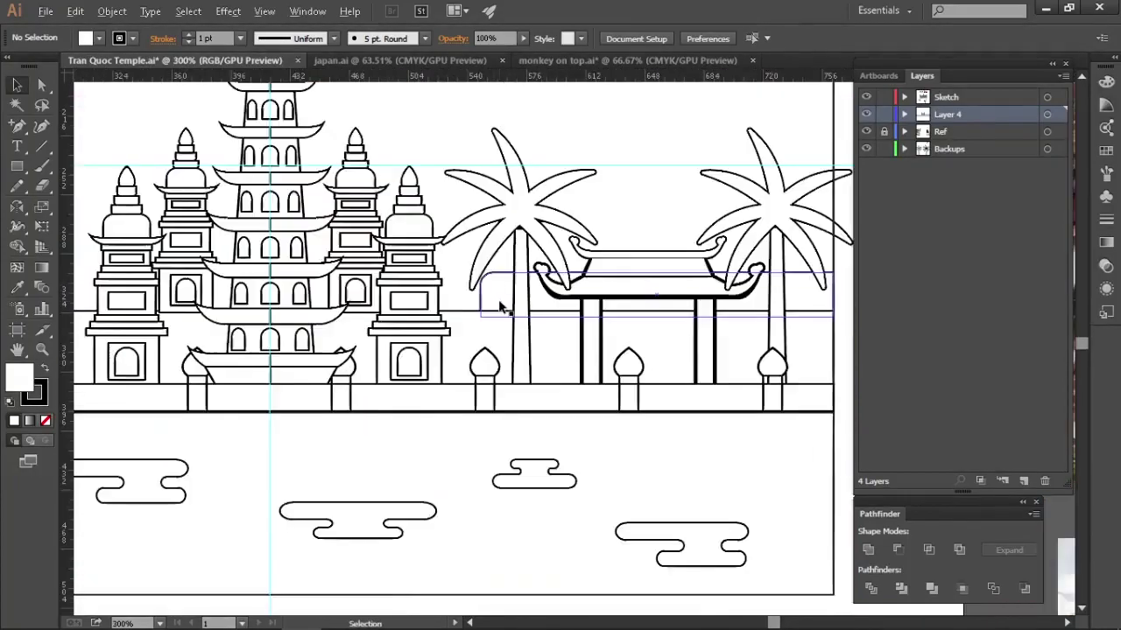
# - Bring the large cloud-shaped tree into the scene, scale it down and place it behind the palm between the stupas and the gate
pyautogui.hotkey('ctrl', '-')
pyautogui.hotkey('ctrl', '-')
pyautogui.moveTo(604, 255); pyautogui.dragTo(599, 395)
pyautogui.moveTo(603, 335)
pyautogui.mouseDown()
pyautogui.moveTo(643, 341)
pyautogui.moveTo(600, 320)
pyautogui.mouseUp()
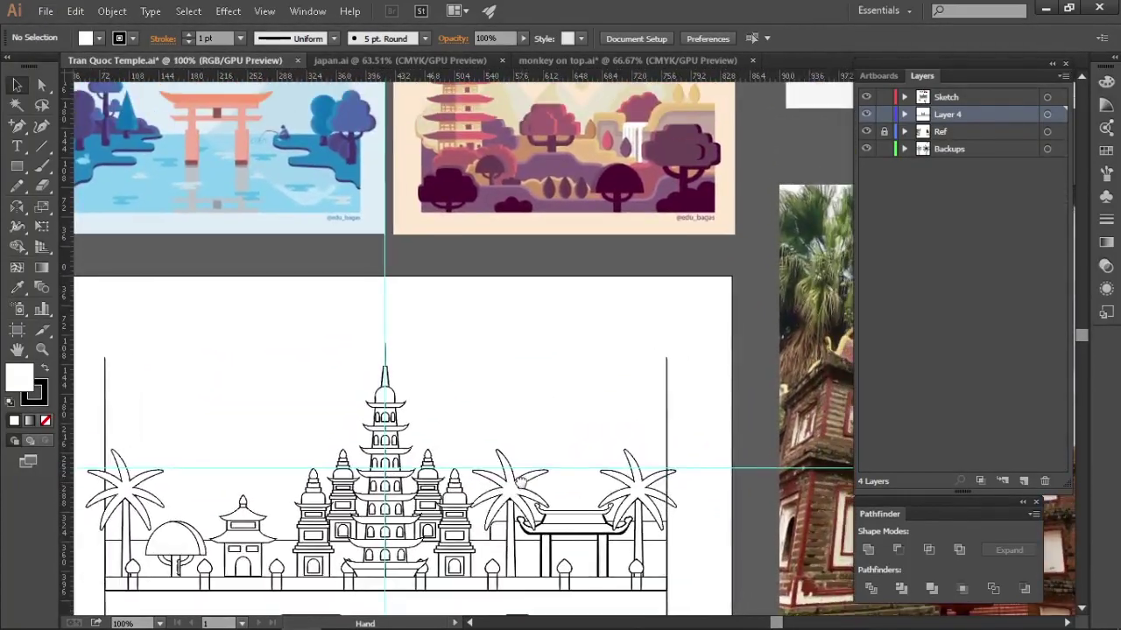
pyautogui.moveTo(337, 569); pyautogui.dragTo(467, 277)
pyautogui.moveTo(403, 519); pyautogui.dragTo(444, 434)
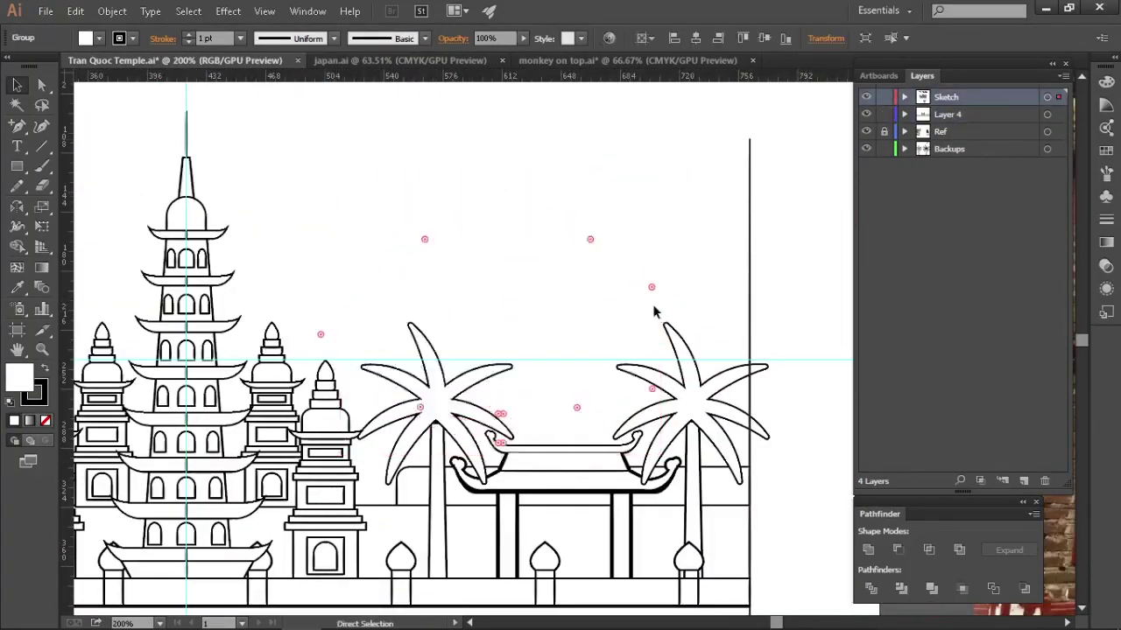
pyautogui.click(383, 455)
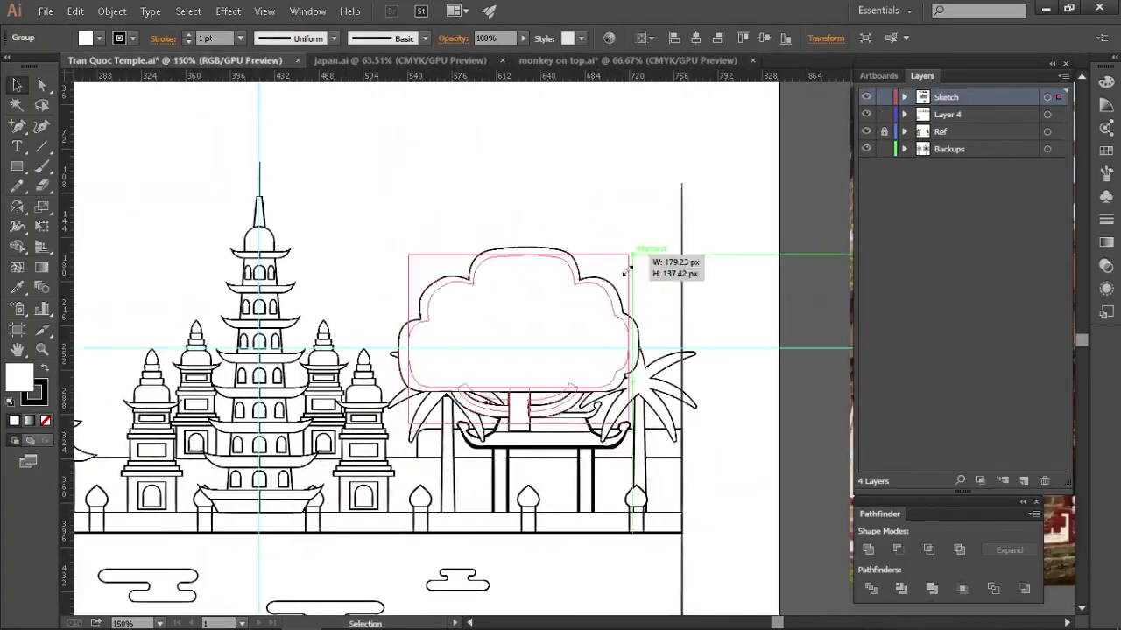
pyautogui.moveTo(623, 258); pyautogui.dragTo(542, 300)
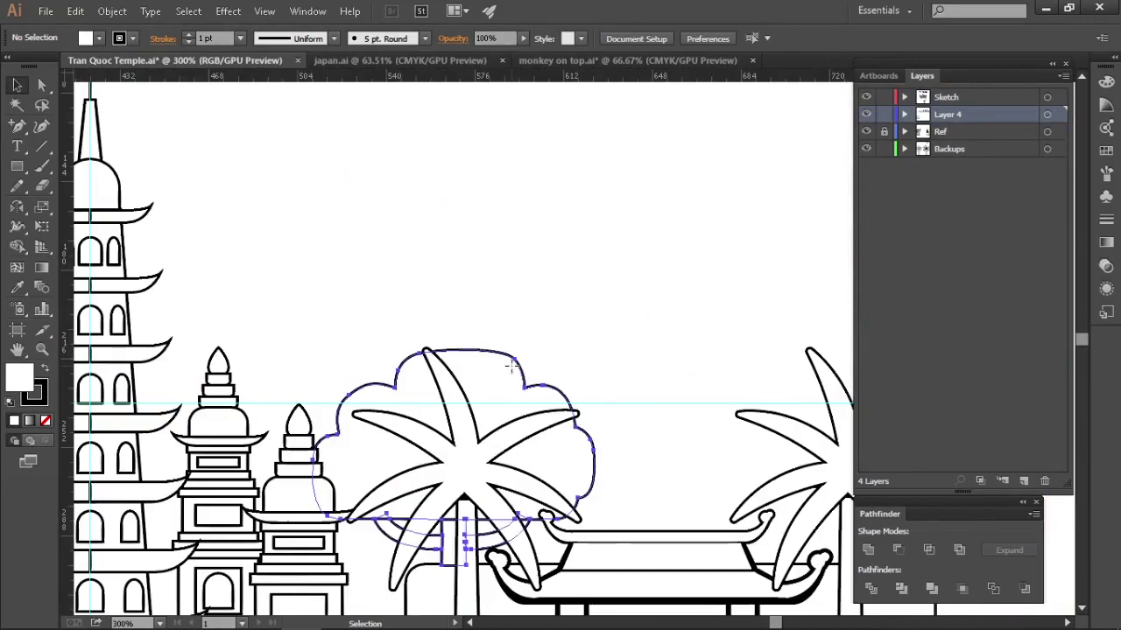
pyautogui.moveTo(613, 281); pyautogui.dragTo(584, 281)
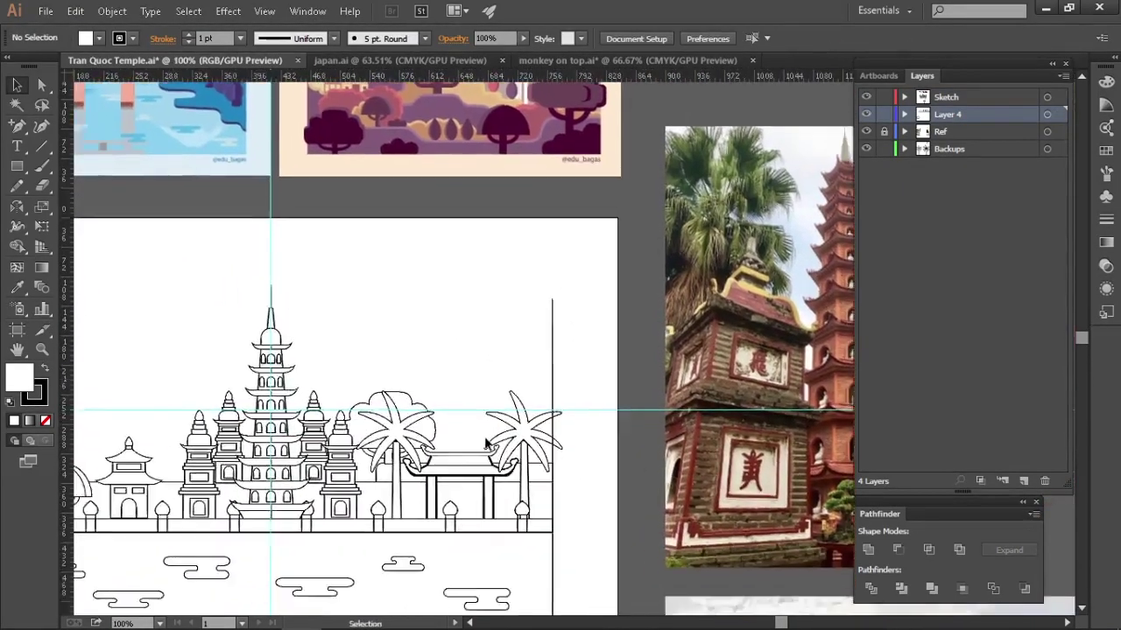
# - Add a rounded block behind the gate roof and stand the cloud-shaped tree on it between the two palms
pyautogui.moveTo(471, 419); pyautogui.dragTo(690, 408)
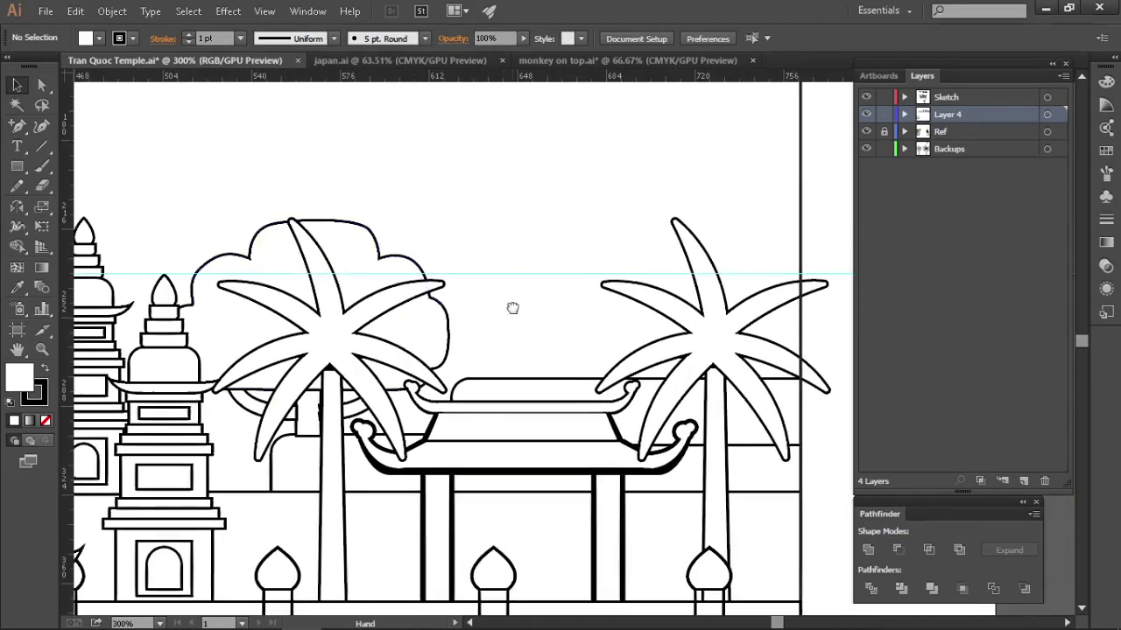
pyautogui.moveTo(530, 382); pyautogui.dragTo(707, 317)
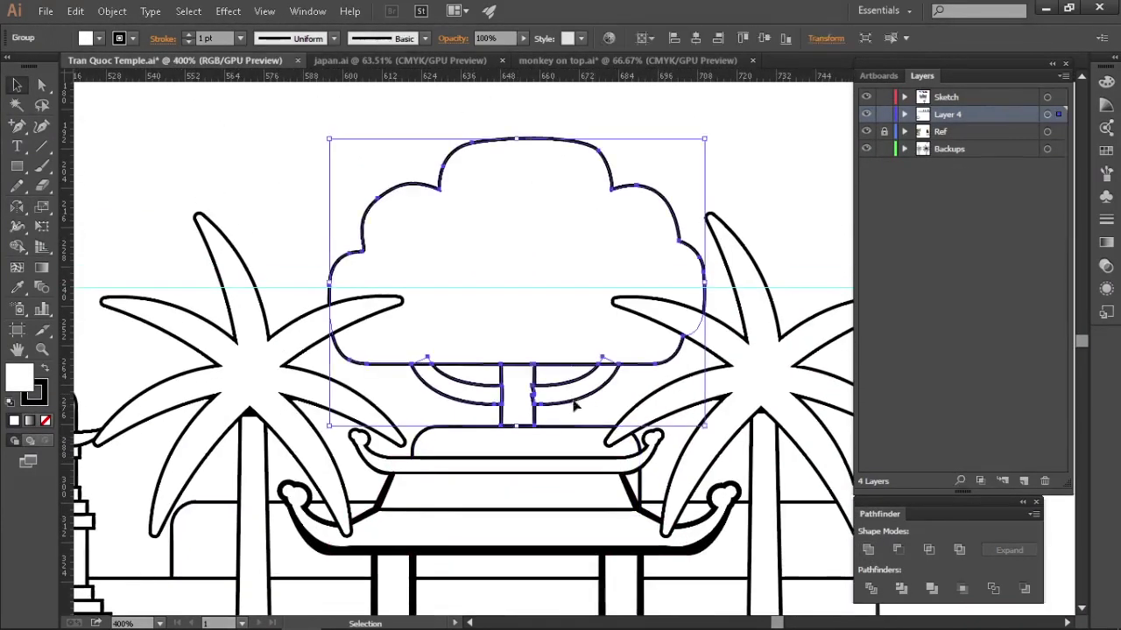
pyautogui.moveTo(542, 444); pyautogui.dragTo(537, 432)
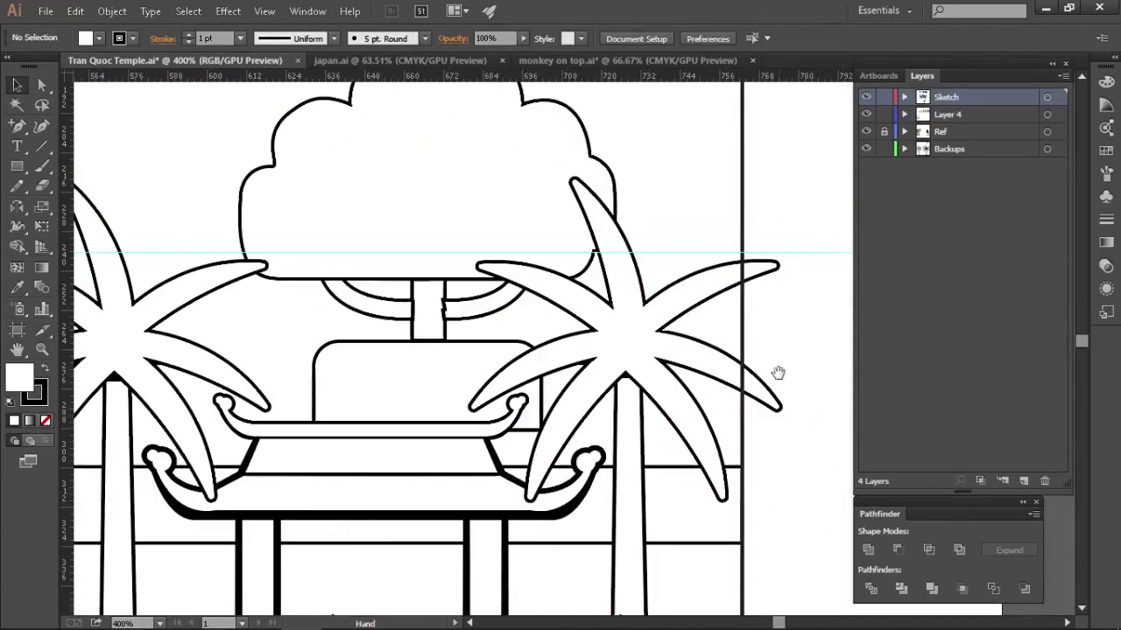
pyautogui.click(271, 518)
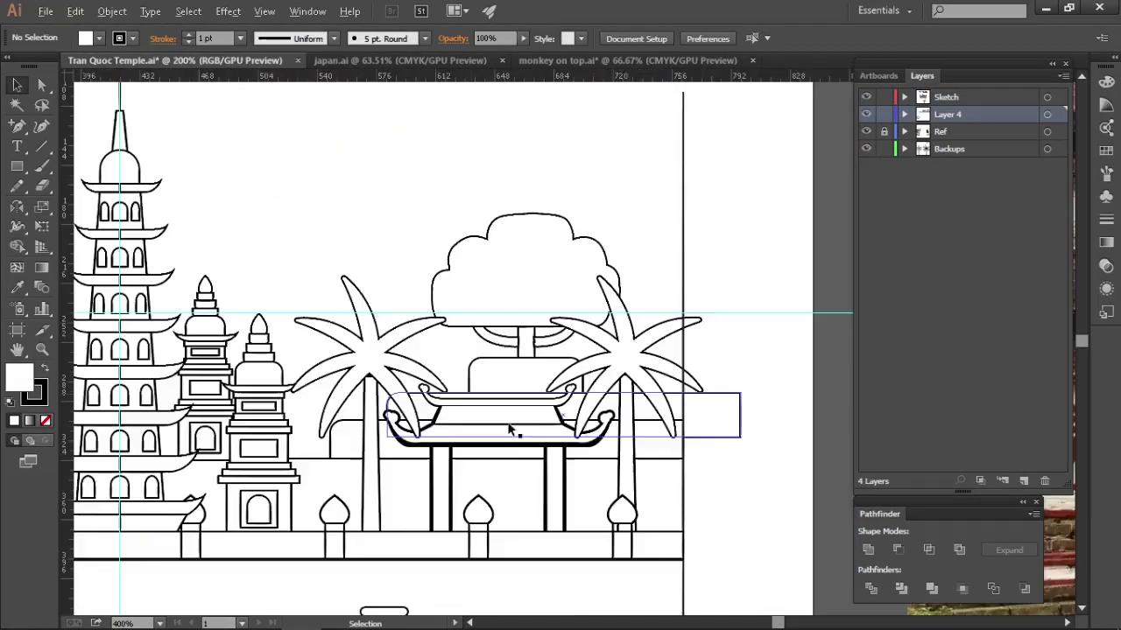
pyautogui.click(528, 358)
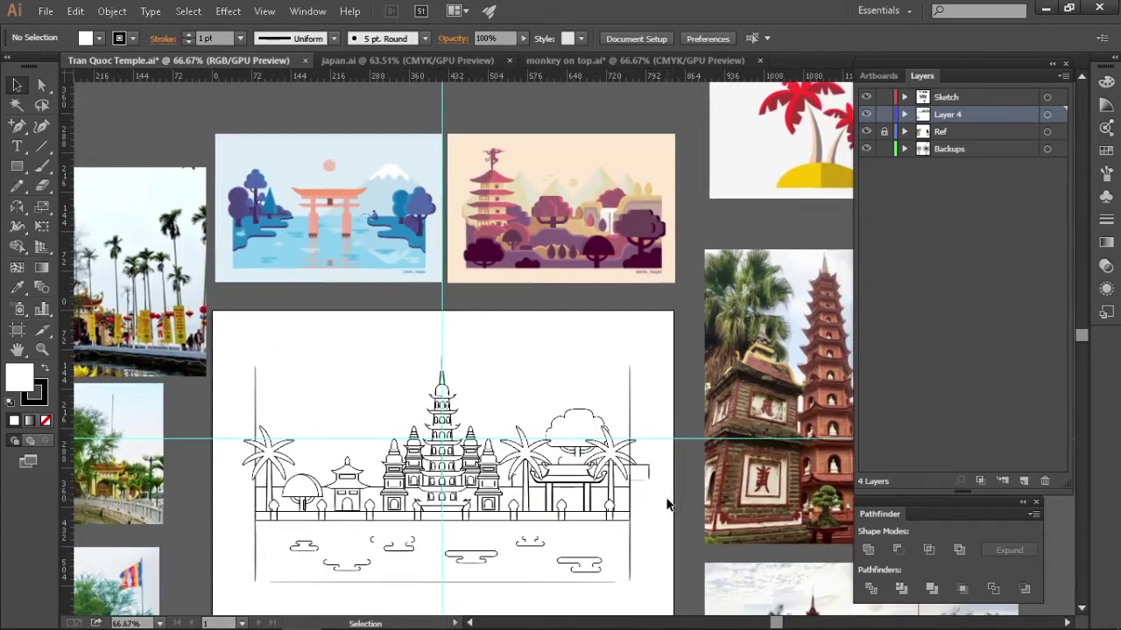
# - Examine the temple reference photos and compare them with the composition of the whole line-art scene
pyautogui.moveTo(598, 505); pyautogui.dragTo(867, 561)
pyautogui.scroll(1, 439, 490)
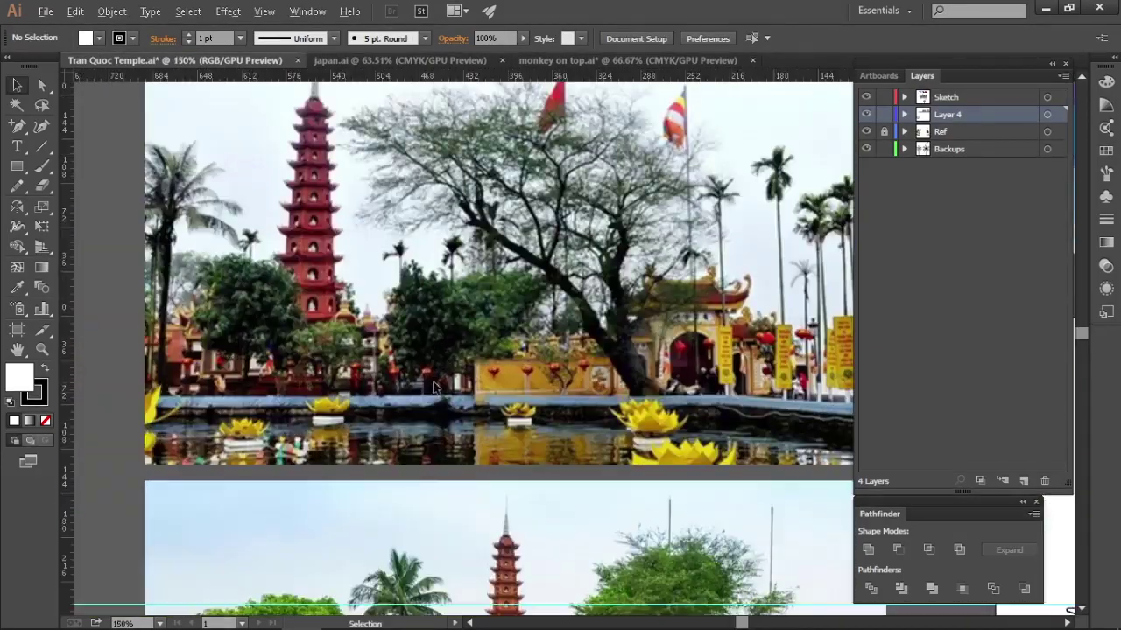
pyautogui.moveTo(438, 510)
pyautogui.mouseDown()
pyautogui.moveTo(418, 168)
pyautogui.moveTo(96, 228)
pyautogui.mouseUp()
pyautogui.scroll(-2, 418, 168)
pyautogui.moveTo(648, 350); pyautogui.dragTo(450, 457)
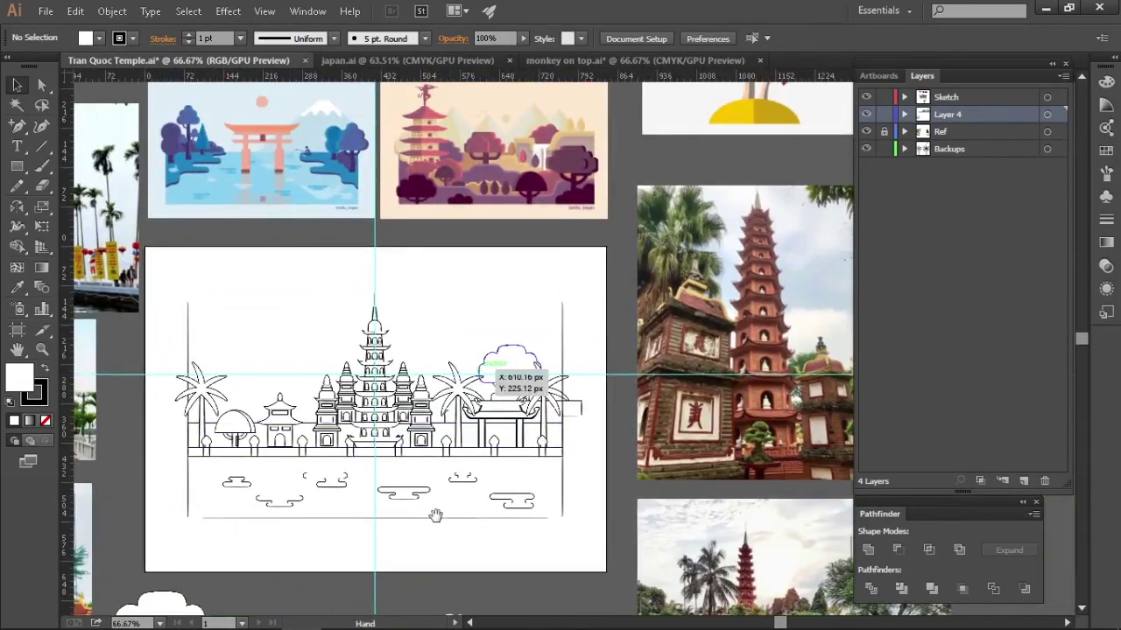
pyautogui.moveTo(436, 515); pyautogui.dragTo(452, 480)
pyautogui.scroll(1, 455, 298)
pyautogui.scroll(2, 345, 417)
pyautogui.moveTo(345, 417); pyautogui.dragTo(380, 437)
pyautogui.scroll(-2, 380, 438)
pyautogui.moveTo(559, 277)
pyautogui.mouseDown()
pyautogui.moveTo(520, 426)
pyautogui.moveTo(580, 367)
pyautogui.mouseUp()
pyautogui.scroll(1, 580, 368)
pyautogui.moveTo(668, 500); pyautogui.dragTo(569, 500)
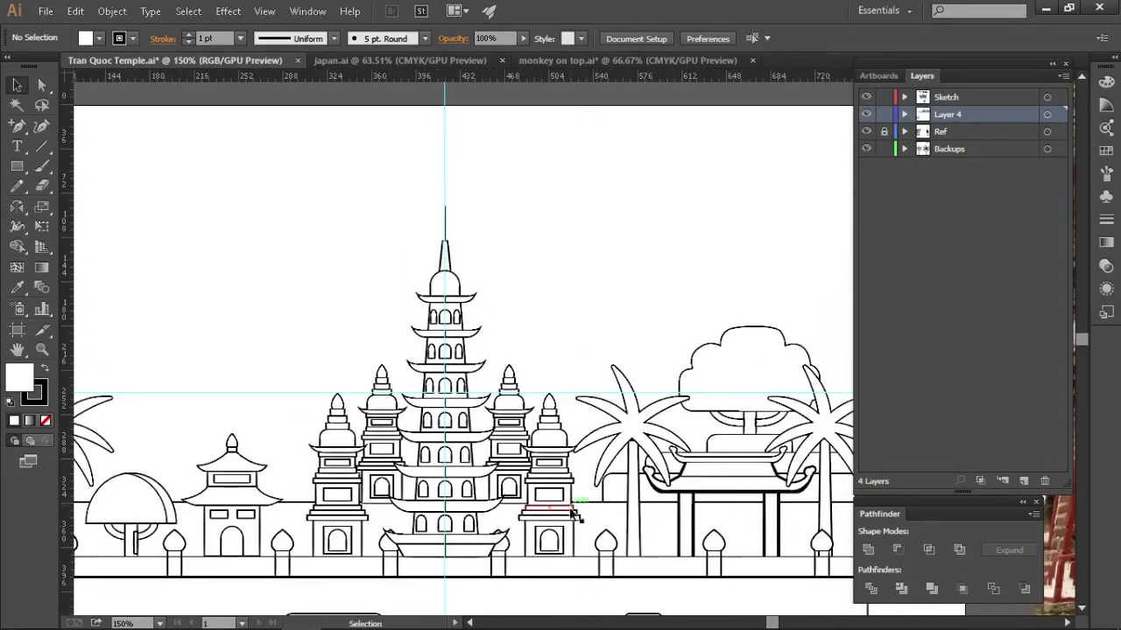
# - Add anchor points to the background wall's top edge near the stupas and shift a pair of them sideways
pyautogui.press('+')
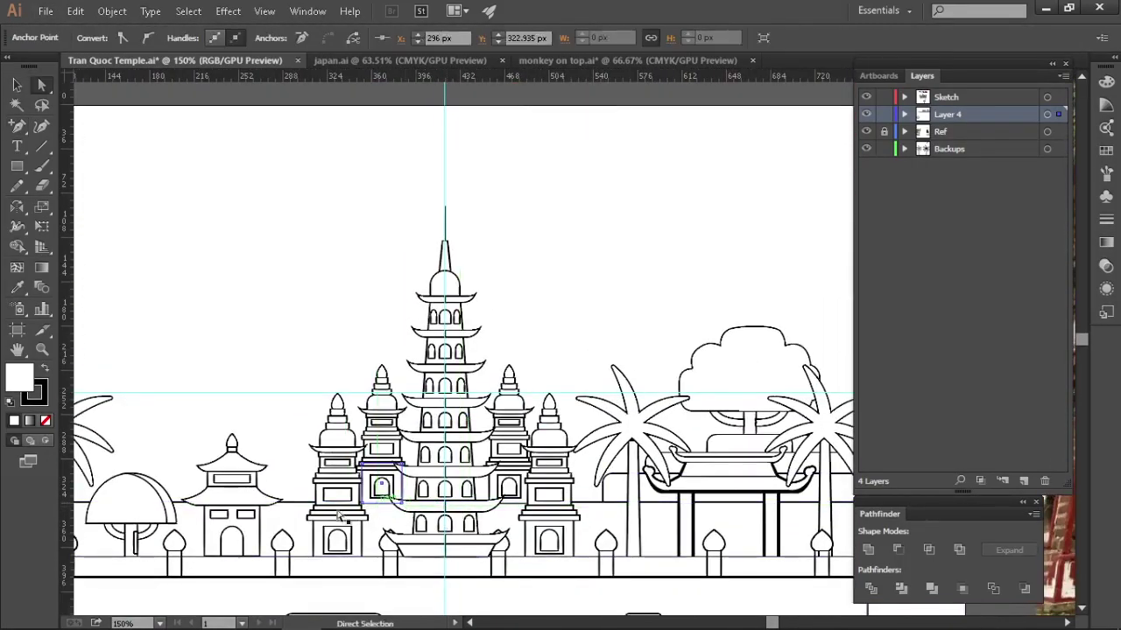
pyautogui.moveTo(289, 525); pyautogui.dragTo(293, 525)
pyautogui.moveTo(568, 510); pyautogui.dragTo(574, 459)
pyautogui.scroll(1, 538, 500)
pyautogui.press('+')
pyautogui.hotkey('ctrl', 'shift', 'a')
pyautogui.scroll(2, 573, 459)
pyautogui.press('a')
pyautogui.click(603, 519)
pyautogui.keyDown('shift'); pyautogui.click(604, 470); pyautogui.keyUp('shift')
pyautogui.moveTo(602, 520); pyautogui.dragTo(581, 522)
pyautogui.scroll(-3, 583, 489)
pyautogui.hotkey('ctrl', 'z')
pyautogui.hotkey('ctrl', 'shift', 'z')
pyautogui.scroll(3, 353, 488)
# - Add anchor points to the wall's top edge between the shrine and the left-hand stupa and pull them into a downward step
pyautogui.press('+')
pyautogui.click(286, 461)
pyautogui.moveTo(293, 462); pyautogui.dragTo(289, 519)
pyautogui.click(502, 505)
pyautogui.press('a')
pyautogui.moveTo(502, 505); pyautogui.dragTo(472, 466)
pyautogui.moveTo(283, 391); pyautogui.dragTo(428, 364)
pyautogui.press('+')
pyautogui.click(463, 485)
pyautogui.press('a')
pyautogui.moveTo(462, 485); pyautogui.dragTo(621, 493)
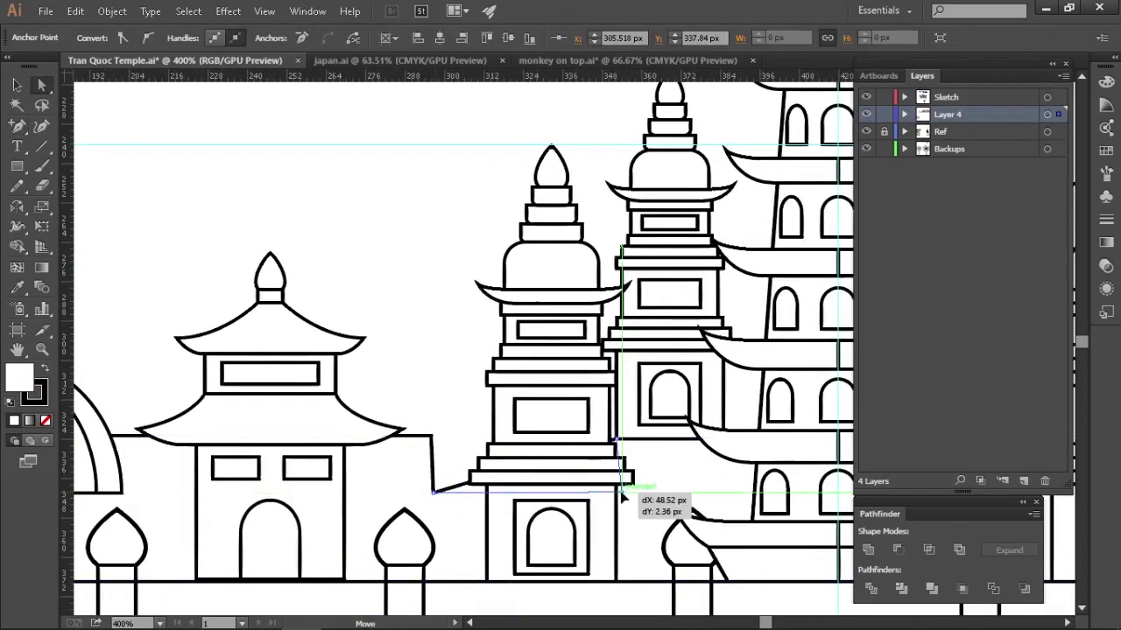
# - Straighten the wall's step beside the shrine by repositioning its anchor points around the left-hand stupa
pyautogui.moveTo(487, 491); pyautogui.dragTo(469, 492)
pyautogui.click(616, 441)
pyautogui.moveTo(616, 440); pyautogui.dragTo(542, 438)
pyautogui.hotkey('ctrl', 'shift', 'a')
pyautogui.moveTo(442, 494); pyautogui.dragTo(505, 495)
pyautogui.scroll(1, 511, 452)
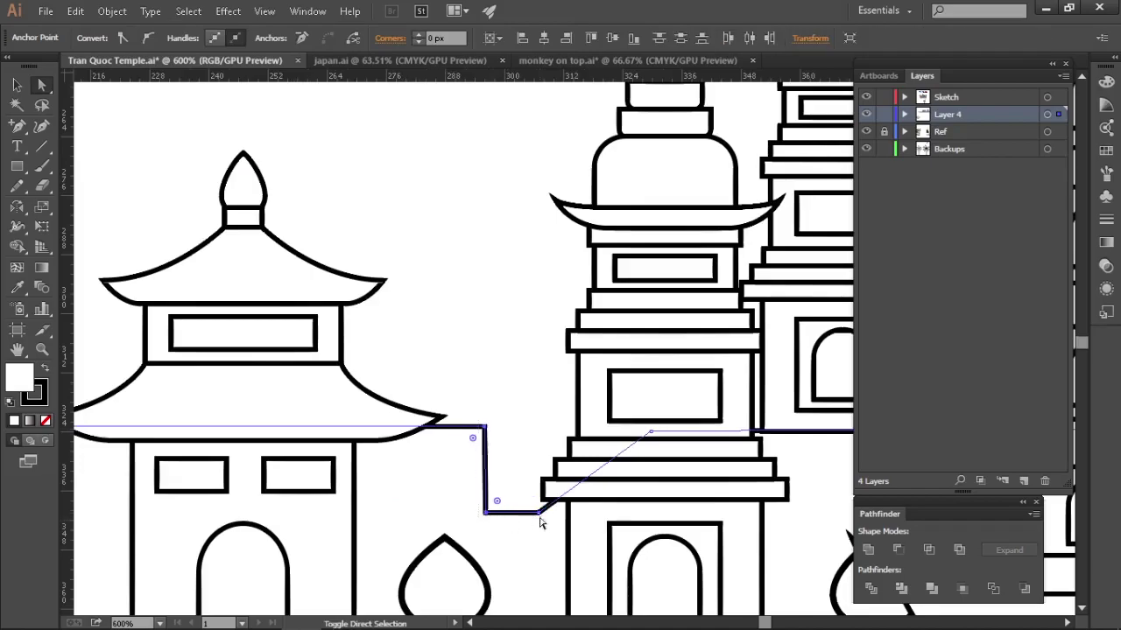
pyautogui.scroll(-5, 607, 482)
pyautogui.scroll(4, 661, 389)
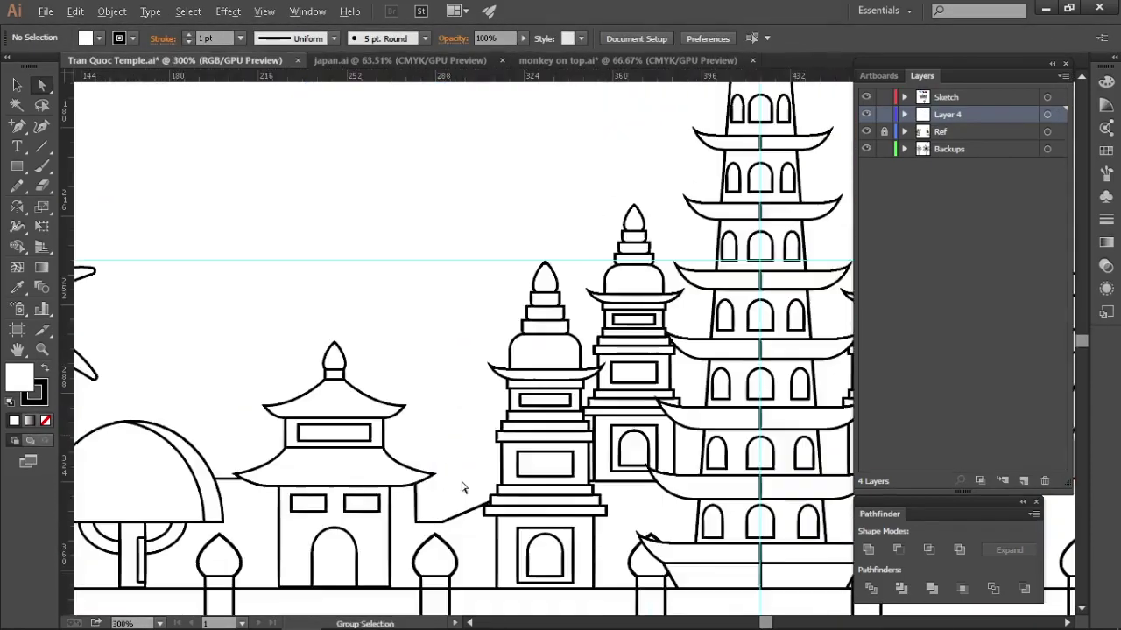
# - Extend the lowered section of the background wall level as far as the left-hand stupa
pyautogui.moveTo(661, 389); pyautogui.dragTo(632, 390)
pyautogui.press('a')
pyautogui.click(646, 407)
pyautogui.moveTo(150, 407); pyautogui.dragTo(153, 426)
pyautogui.press('v')
pyautogui.hotkey('ctrl', 'shift', 'a')
pyautogui.moveTo(686, 366); pyautogui.dragTo(333, 368)
pyautogui.scroll(-1, 683, 490)
pyautogui.moveTo(722, 494); pyautogui.dragTo(953, 503)
pyautogui.scroll(2, 523, 459)
pyautogui.press('a')
pyautogui.moveTo(472, 473); pyautogui.dragTo(546, 472)
pyautogui.scroll(-3, 508, 428)
pyautogui.scroll(4, 479, 434)
# - Round both corners of the wall's step between the shrine and the left-hand stupa into a smooth S-curve
pyautogui.moveTo(516, 420); pyautogui.dragTo(460, 492)
pyautogui.moveTo(477, 444); pyautogui.dragTo(343, 470)
pyautogui.press('v')
pyautogui.hotkey('ctrl', 'shift', 'a')
# - Move the wall's rounded step to the other side of the shrine, between the shrine and the dome-shaped tree
pyautogui.scroll(-5, 339, 470)
pyautogui.scroll(3, 319, 467)
pyautogui.press('a')
pyautogui.click(458, 464)
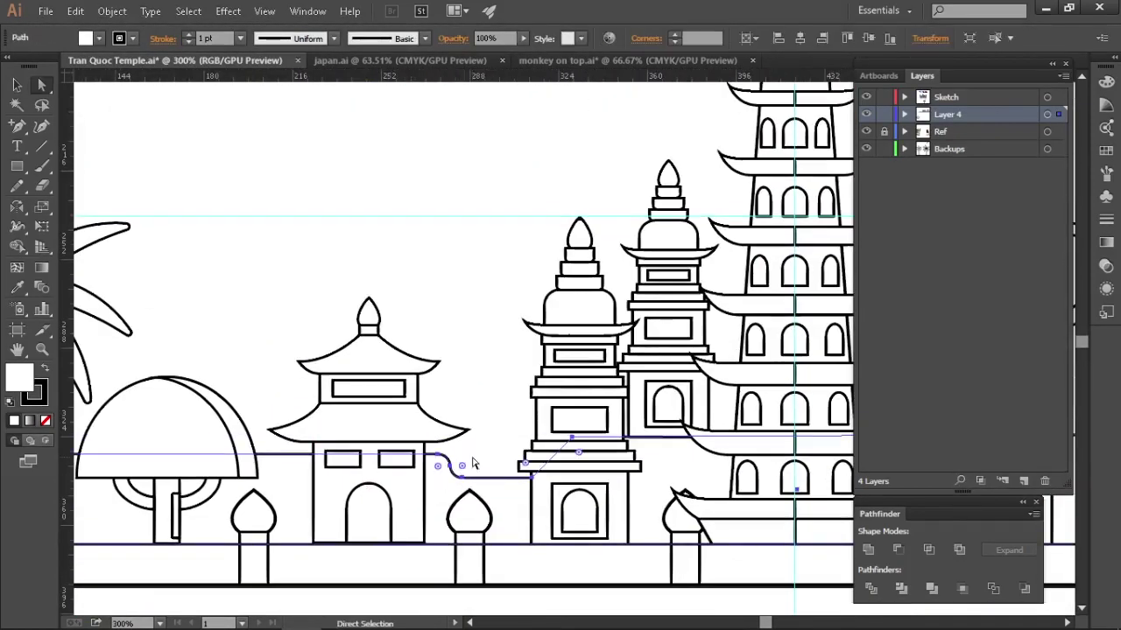
pyautogui.scroll(2, 456, 480)
pyautogui.moveTo(690, 393); pyautogui.dragTo(607, 394)
pyautogui.moveTo(525, 410); pyautogui.dragTo(543, 411)
pyautogui.moveTo(510, 413); pyautogui.dragTo(429, 492)
pyautogui.moveTo(441, 450); pyautogui.dragTo(473, 421)
pyautogui.moveTo(503, 413); pyautogui.dragTo(524, 484)
pyautogui.moveTo(538, 476); pyautogui.dragTo(192, 483)
pyautogui.hotkey('ctrl', 'shift', 'a')
pyautogui.scroll(-6, 653, 467)
pyautogui.moveTo(700, 420); pyautogui.dragTo(505, 449)
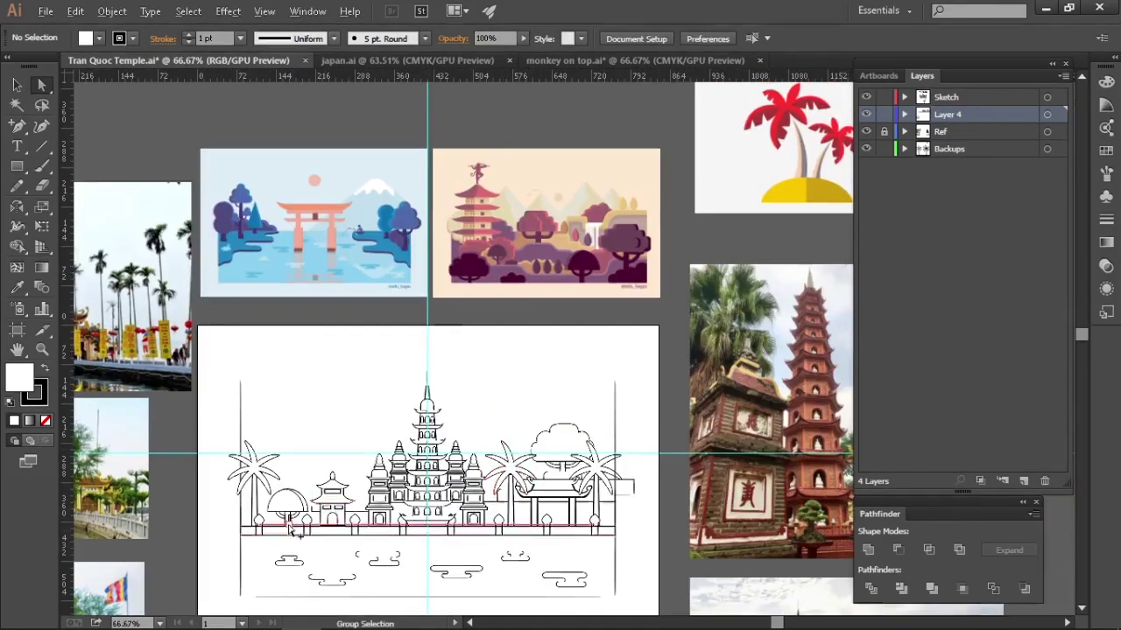
pyautogui.scroll(5, 293, 526)
pyautogui.moveTo(342, 436); pyautogui.dragTo(336, 474)
pyautogui.click(400, 452)
pyautogui.scroll(-1, 353, 435)
pyautogui.press('v')
pyautogui.scroll(-4, 350, 446)
# - Copy the low rounded rectangle from behind the gate, mirror it, and place it behind the left-hand palm and dome-shaped tree
pyautogui.moveTo(534, 219); pyautogui.dragTo(393, 388)
pyautogui.scroll(1, 622, 486)
pyautogui.moveTo(629, 452); pyautogui.dragTo(180, 473)
pyautogui.moveTo(187, 474); pyautogui.dragTo(270, 458)
pyautogui.press('o')
pyautogui.moveTo(453, 474); pyautogui.dragTo(335, 467)
pyautogui.press('v')
pyautogui.moveTo(189, 459); pyautogui.dragTo(331, 459)
pyautogui.click(447, 398)
pyautogui.scroll(2, 440, 420)
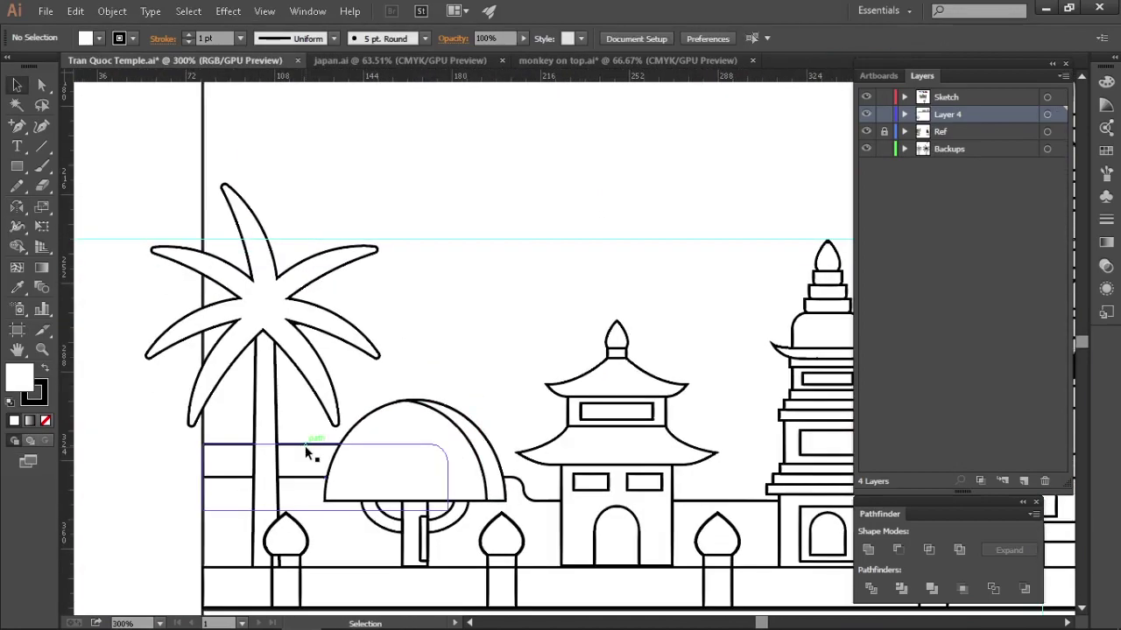
# - Narrow the low rounded rectangle behind the left-hand palm and shift it down
pyautogui.click(305, 446)
pyautogui.moveTo(448, 477); pyautogui.dragTo(308, 478)
pyautogui.moveTo(301, 469); pyautogui.dragTo(298, 491)
pyautogui.hotkey('ctrl', 'shift', 'a')
# - Copy the drop-shaped shrub from the spare artwork, resize it and duplicate it beside itself behind the left-hand palm
pyautogui.scroll(-4, 356, 458)
pyautogui.moveTo(508, 604); pyautogui.dragTo(386, 301)
pyautogui.scroll(2, 304, 159)
pyautogui.moveTo(453, 529); pyautogui.dragTo(310, 131)
pyautogui.scroll(3, 306, 131)
pyautogui.moveTo(312, 144); pyautogui.dragTo(340, 414)
pyautogui.moveTo(378, 295); pyautogui.dragTo(351, 341)
pyautogui.moveTo(342, 445); pyautogui.dragTo(426, 426)
pyautogui.click(391, 452)
pyautogui.hotkey('ctrl', 'shift', 'a')
# - Create a new layer beneath Layer 4 and draw a wide rectangle on it behind the left-hand palm, dome-shaped tree and shrine
pyautogui.scroll(-4, 426, 427)
pyautogui.moveTo(560, 350); pyautogui.dragTo(392, 368)
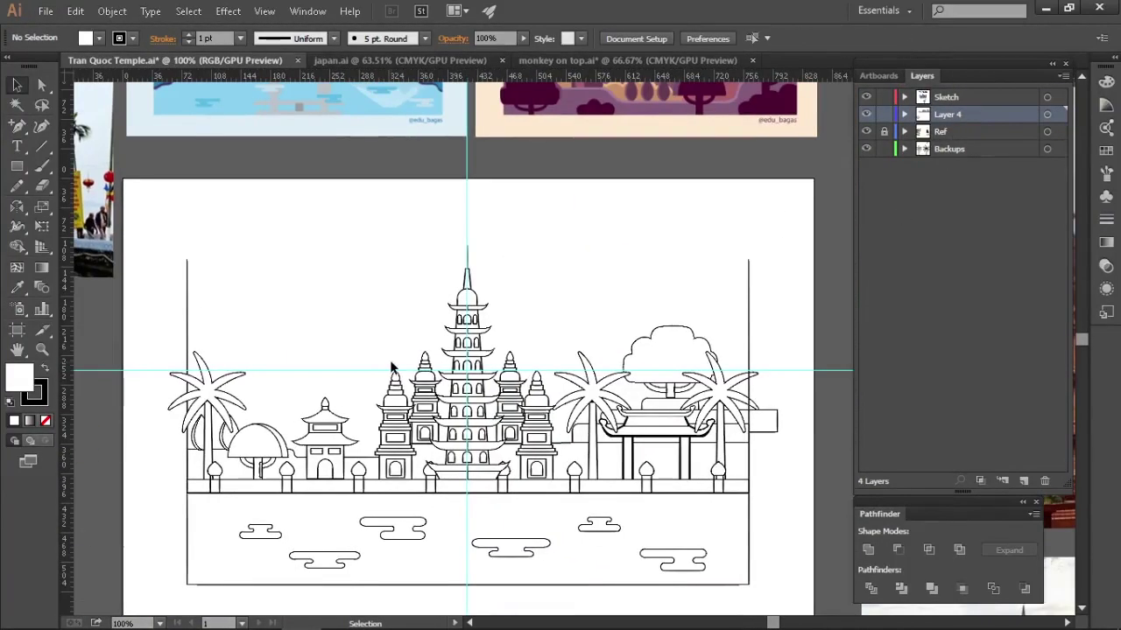
pyautogui.scroll(4, 574, 429)
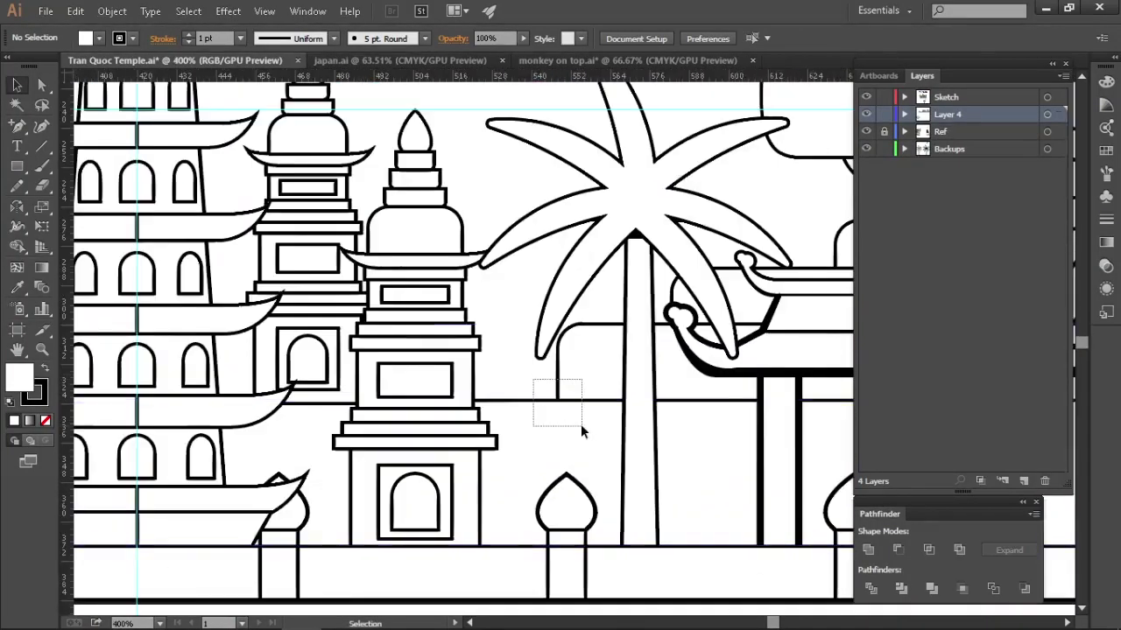
pyautogui.scroll(-5, 540, 395)
pyautogui.scroll(3, 541, 395)
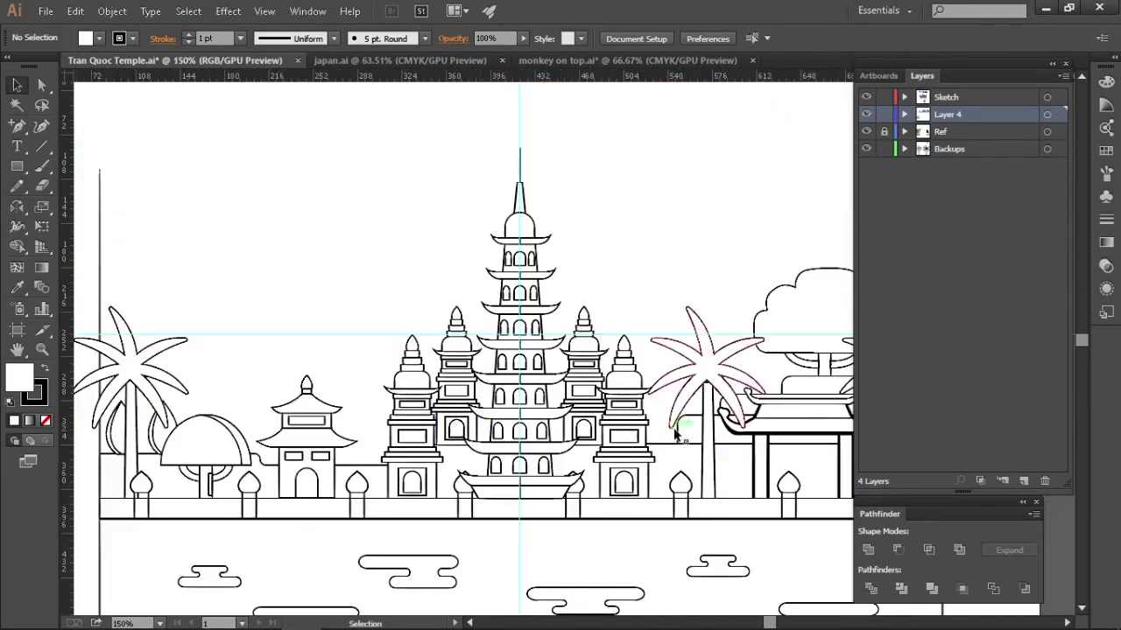
pyautogui.press('m')
pyautogui.hotkey('ctrl', 'l')
pyautogui.moveTo(153, 467); pyautogui.dragTo(488, 390)
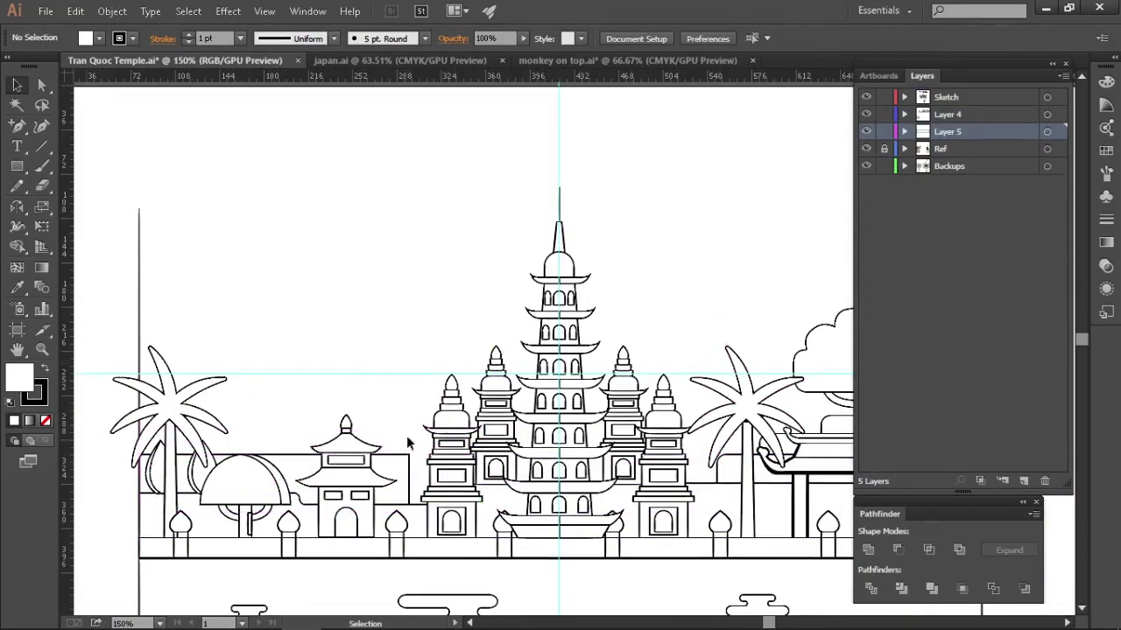
# - Raise the rectangle behind the left-hand palm into a taller wall and round its upper corner near the shrine
pyautogui.scroll(-3, 445, 433)
pyautogui.scroll(3, 445, 433)
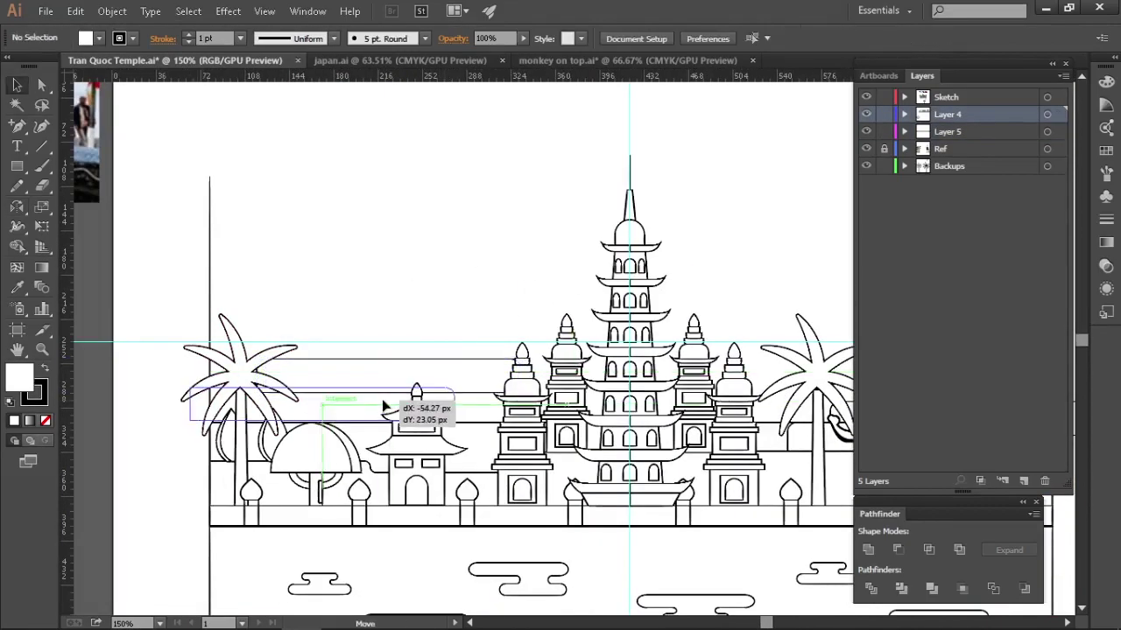
pyautogui.scroll(-1, 579, 151)
pyautogui.moveTo(579, 151); pyautogui.dragTo(403, 442)
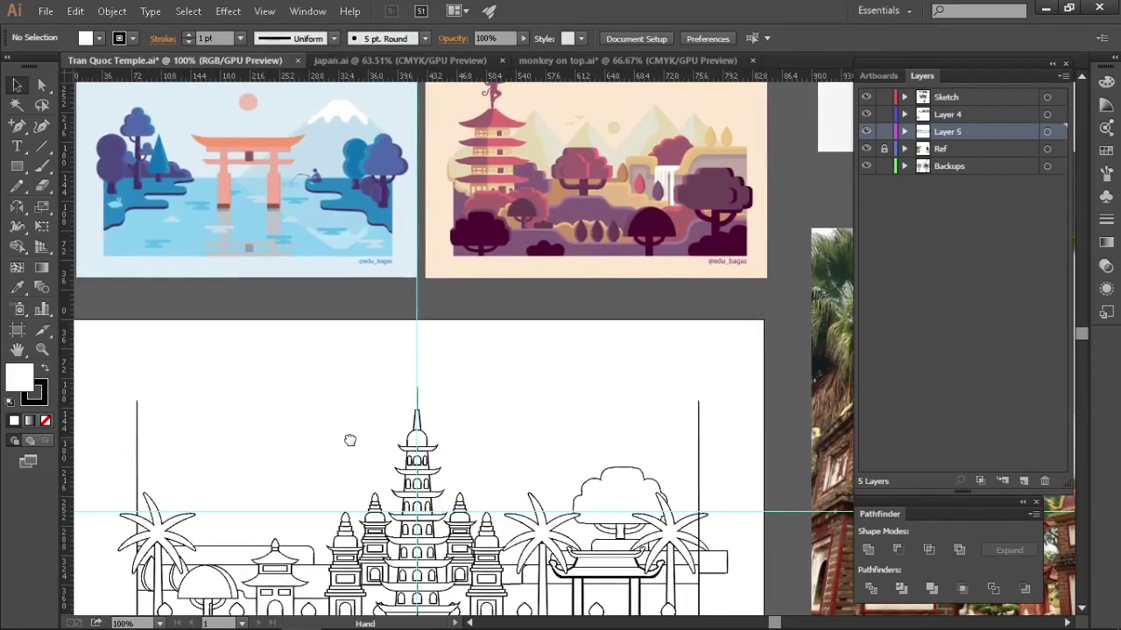
pyautogui.moveTo(350, 440); pyautogui.dragTo(386, 405)
pyautogui.scroll(-1, 386, 405)
pyautogui.scroll(2, 308, 494)
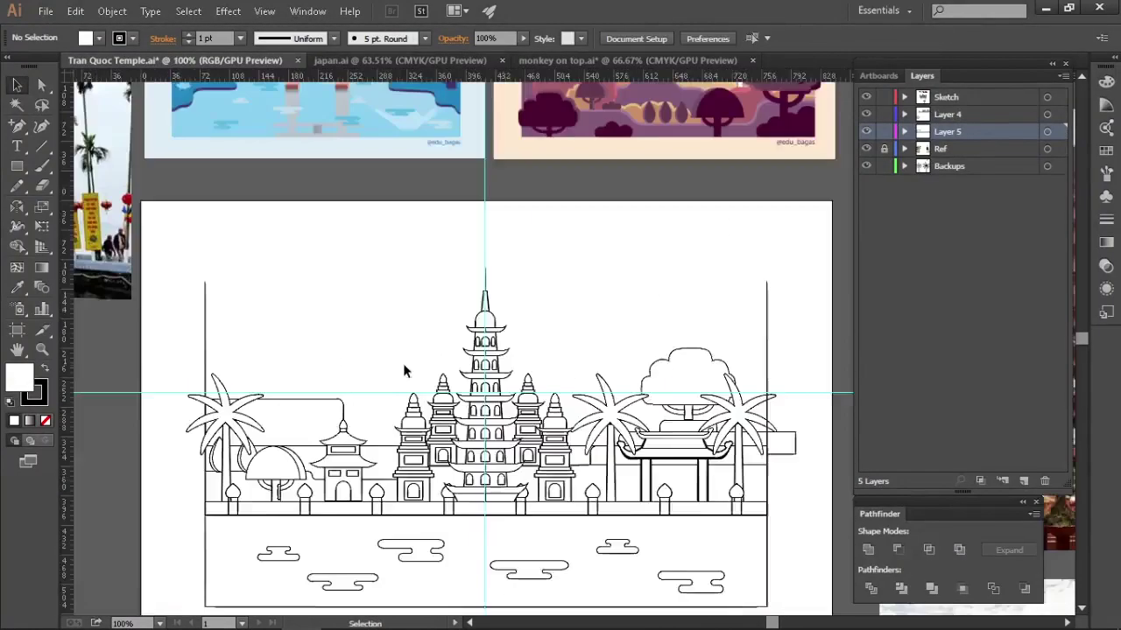
pyautogui.scroll(2, 403, 363)
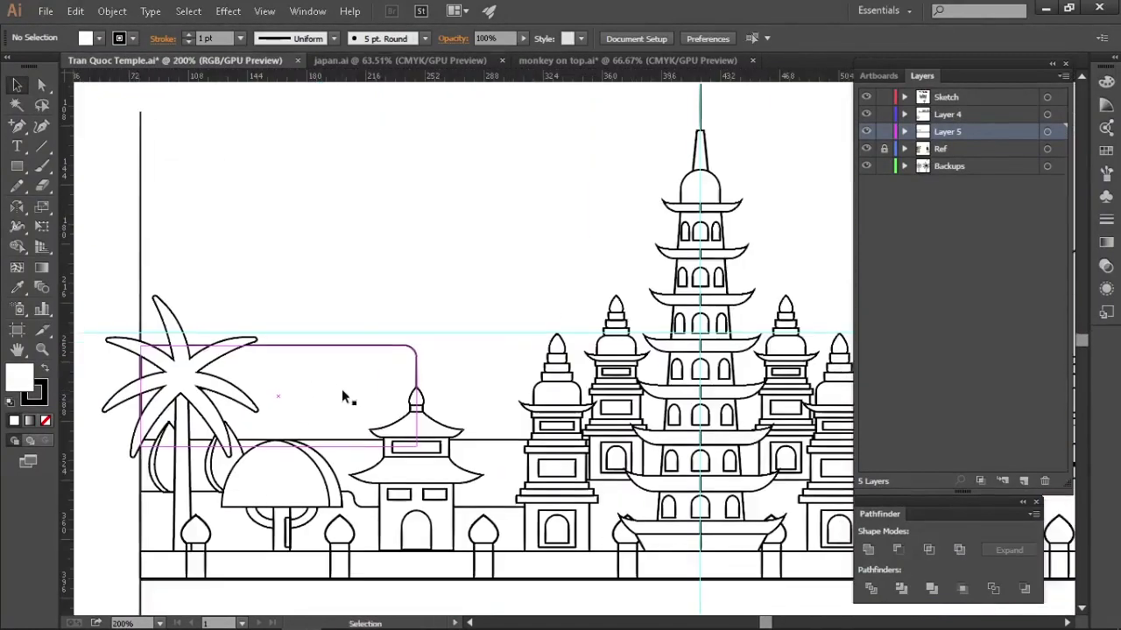
pyautogui.scroll(-2, 342, 388)
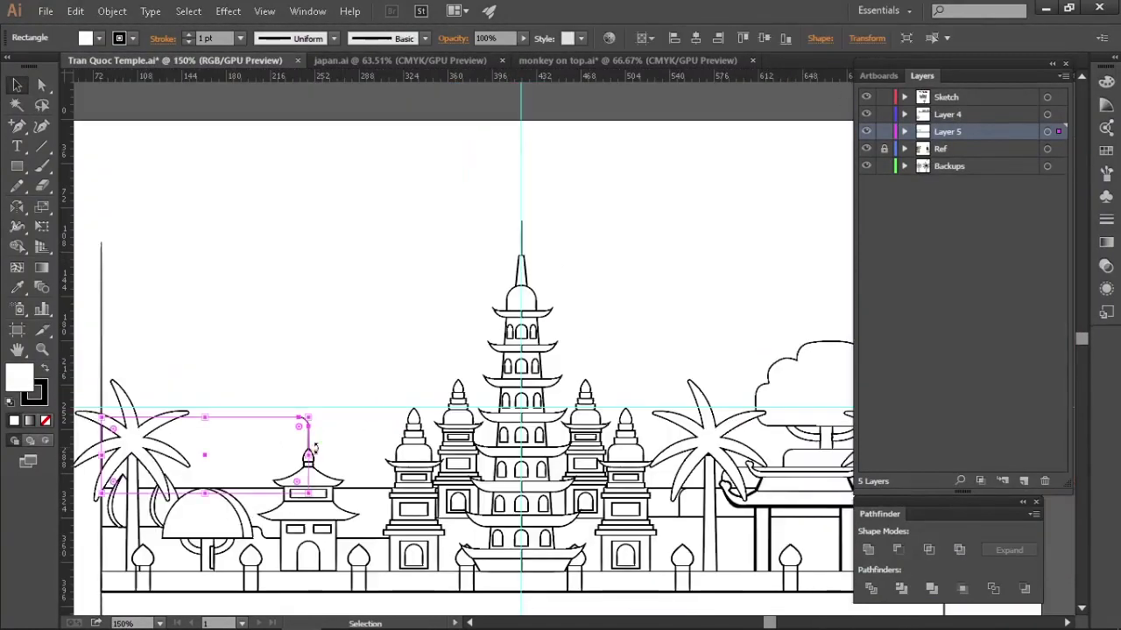
# - Widen the rounded wall past the shrine and duplicate it slightly higher to form a band along its top
pyautogui.moveTo(300, 446); pyautogui.dragTo(324, 456)
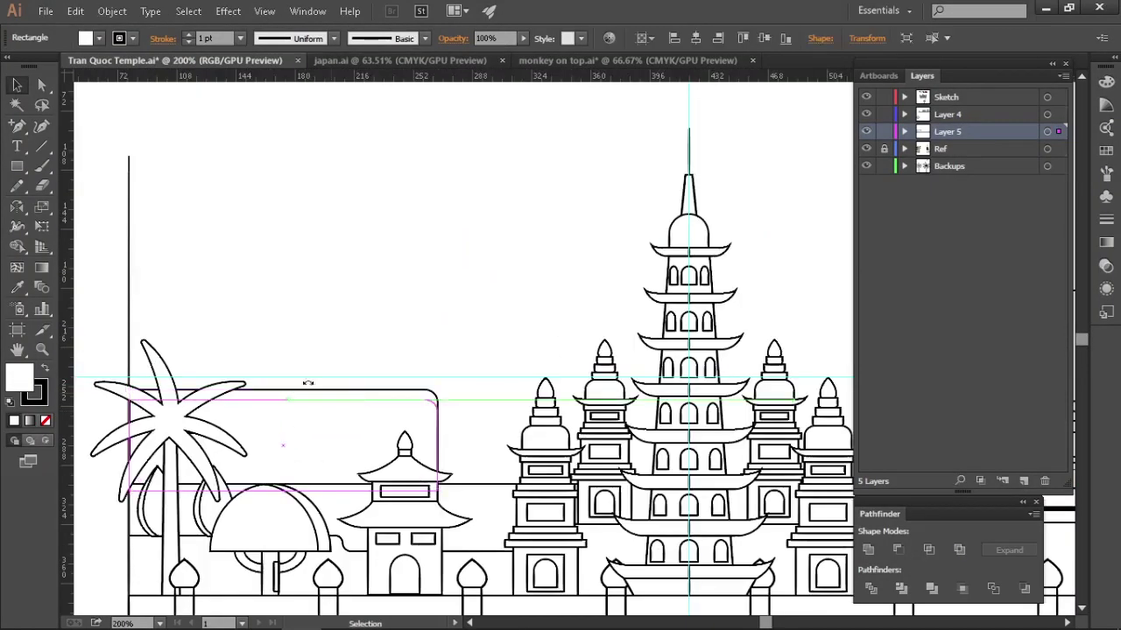
pyautogui.moveTo(393, 419); pyautogui.dragTo(393, 403)
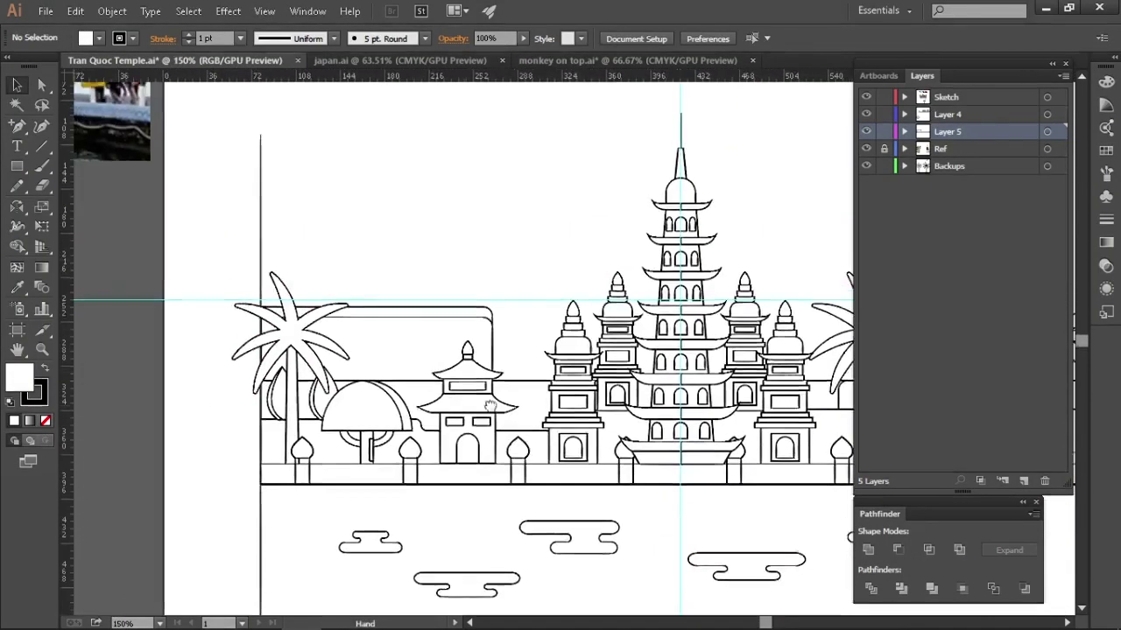
pyautogui.scroll(-2, 411, 372)
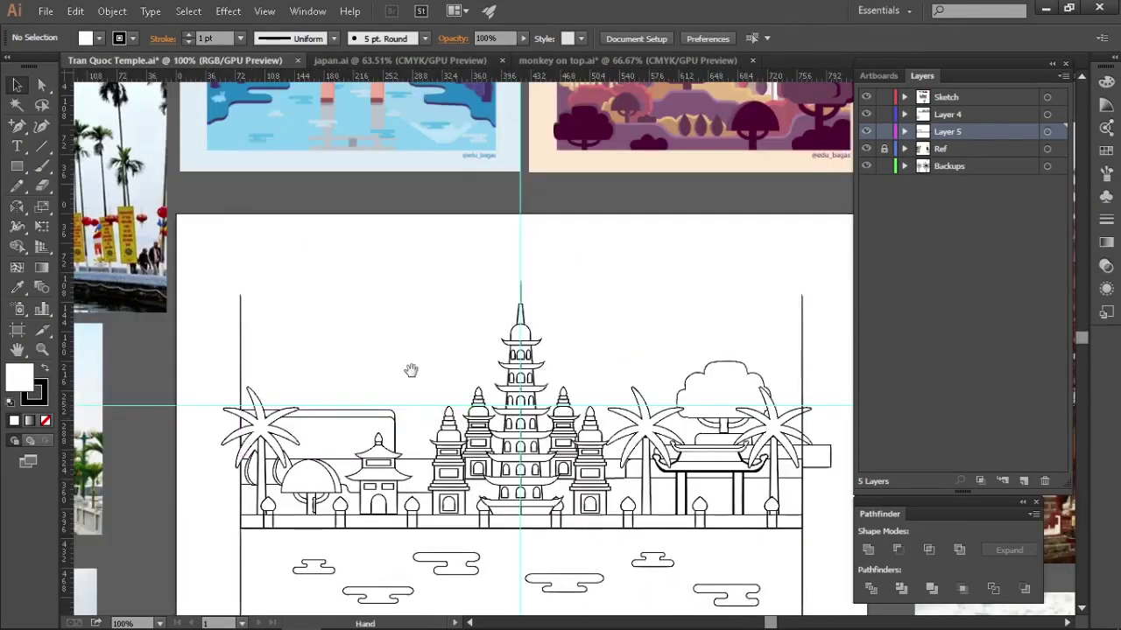
pyautogui.scroll(4, 412, 372)
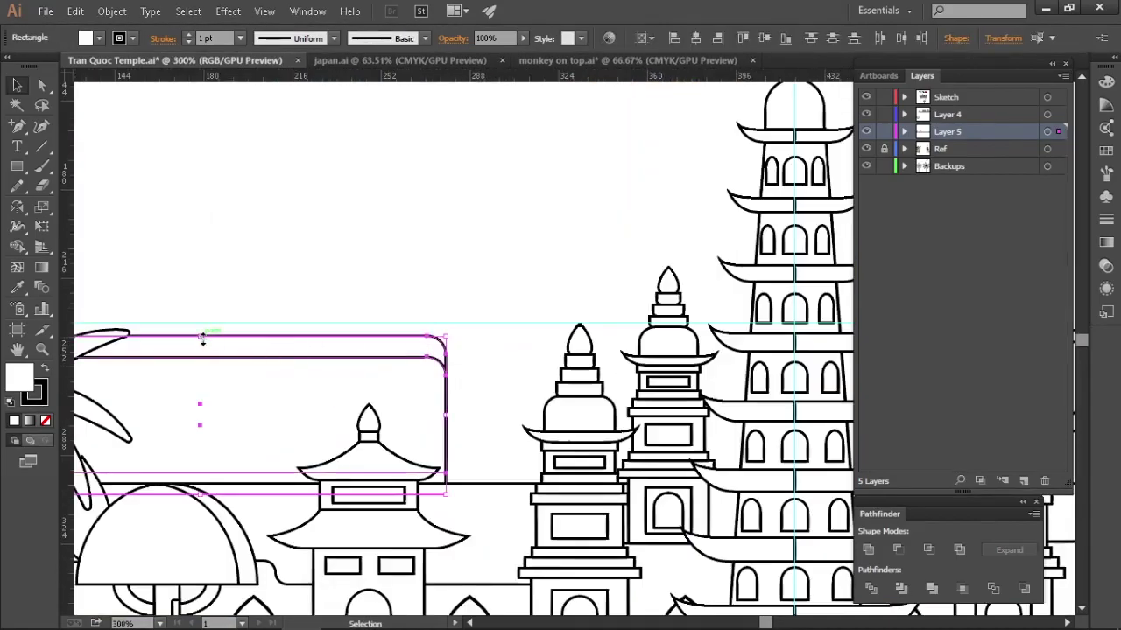
pyautogui.click(490, 298)
# - Place a copy of the detailed cloud-shaped tree on Layer 5, scaled down and standing on the rounded wall above the shrine
pyautogui.scroll(-3, 438, 402)
pyautogui.moveTo(461, 425); pyautogui.dragTo(425, 244)
pyautogui.scroll(-1, 436, 372)
pyautogui.click(944, 133)
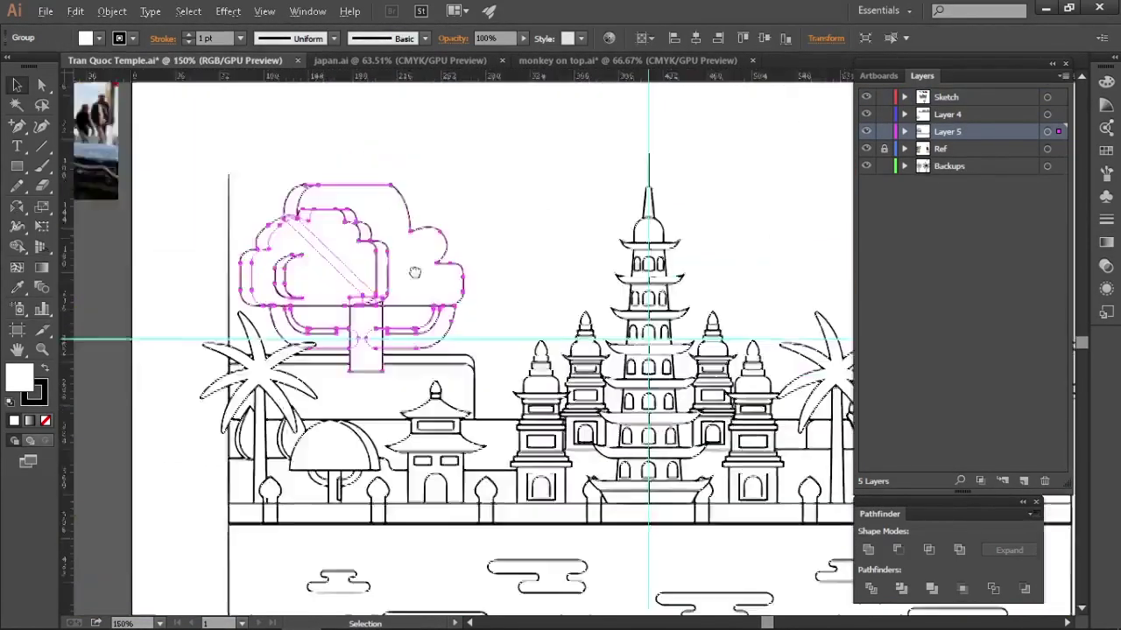
pyautogui.moveTo(462, 313); pyautogui.dragTo(363, 302)
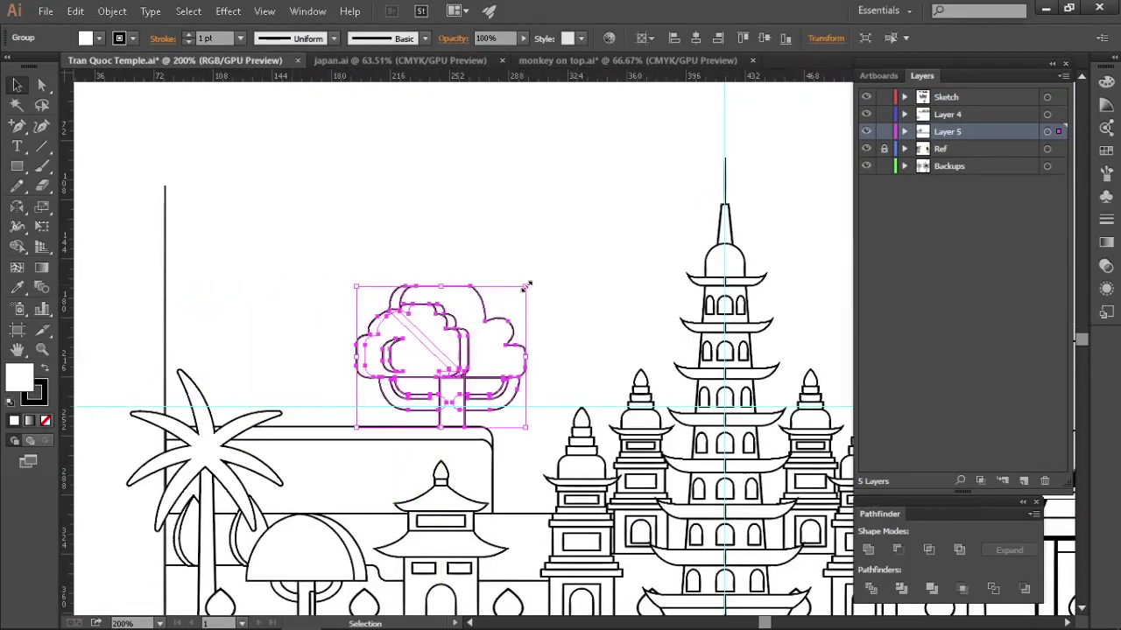
pyautogui.moveTo(526, 285); pyautogui.dragTo(526, 275)
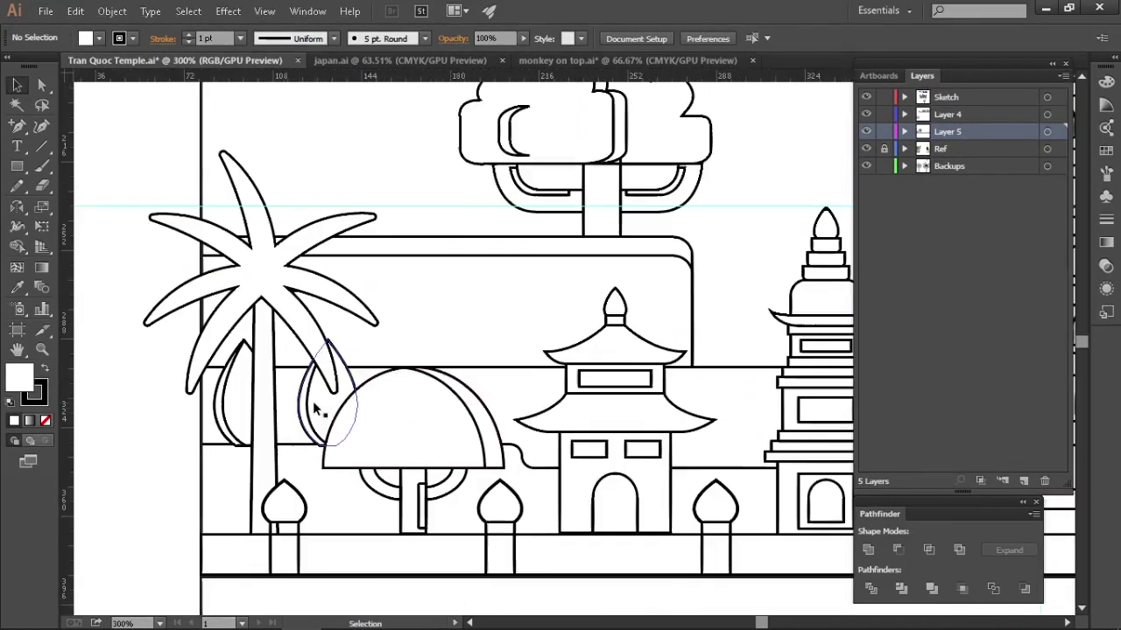
# - Copy the drop-shaped shrub onto the rounded wall and line up three of them between the frame edge and the cloud-shaped tree
pyautogui.moveTo(313, 408); pyautogui.dragTo(321, 498)
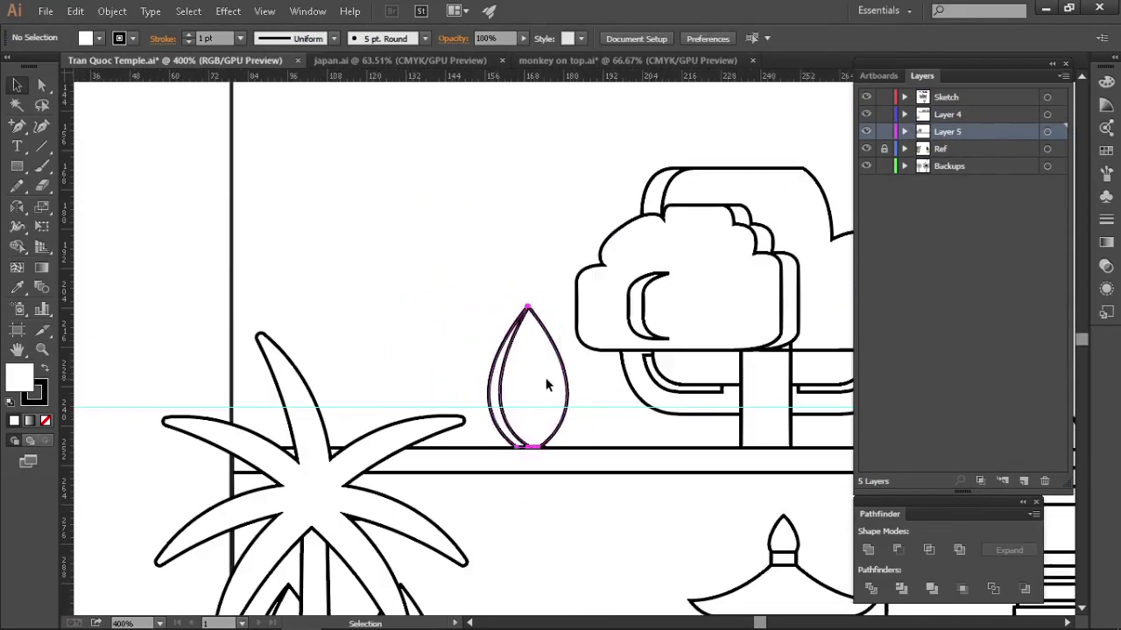
pyautogui.moveTo(517, 398); pyautogui.dragTo(395, 398)
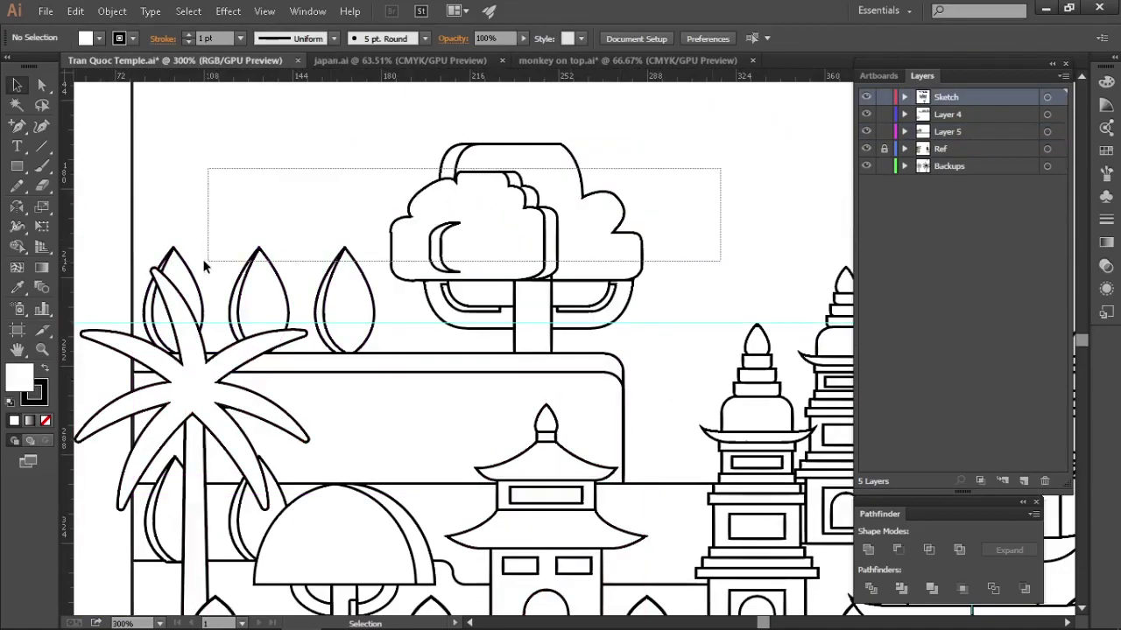
pyautogui.click(515, 381)
pyautogui.moveTo(515, 382); pyautogui.dragTo(505, 383)
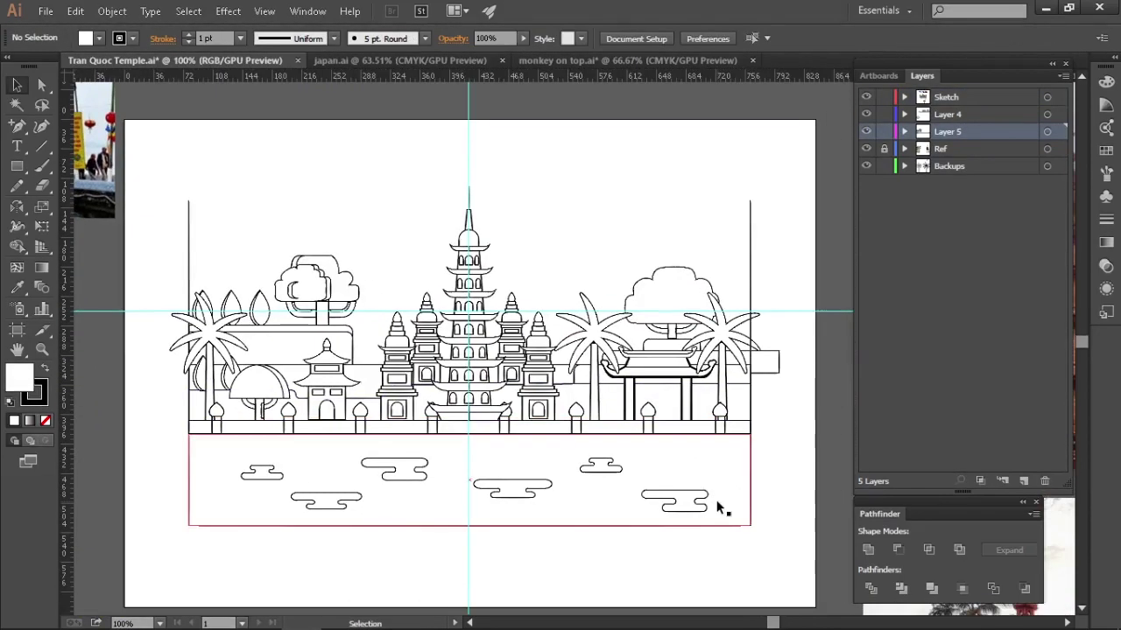
# - Draw a triangular mountain outline over the reference illustration's peak, starting from a rectangle with one corner point deleted
pyautogui.scroll(-2, 718, 507)
pyautogui.scroll(1, 718, 376)
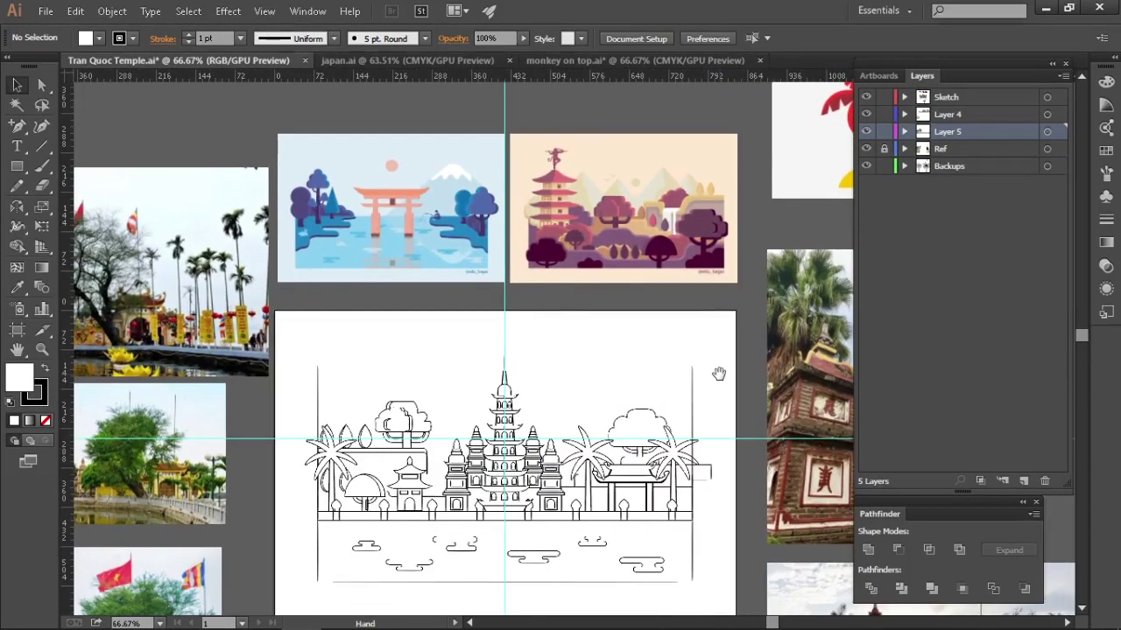
pyautogui.moveTo(717, 376); pyautogui.dragTo(619, 368)
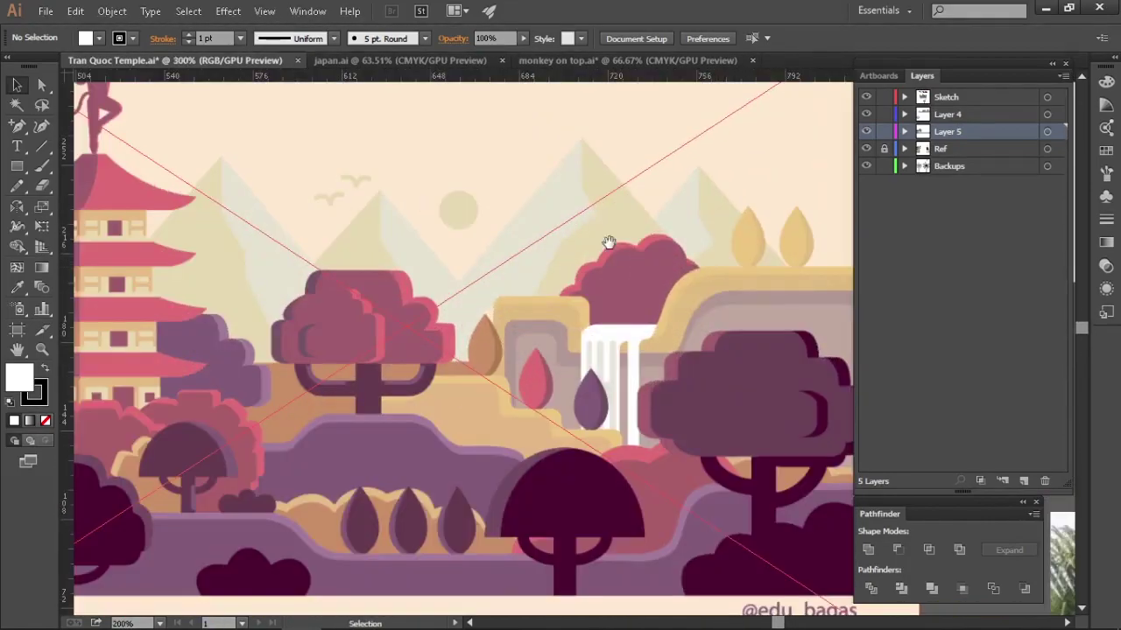
pyautogui.click(17, 125)
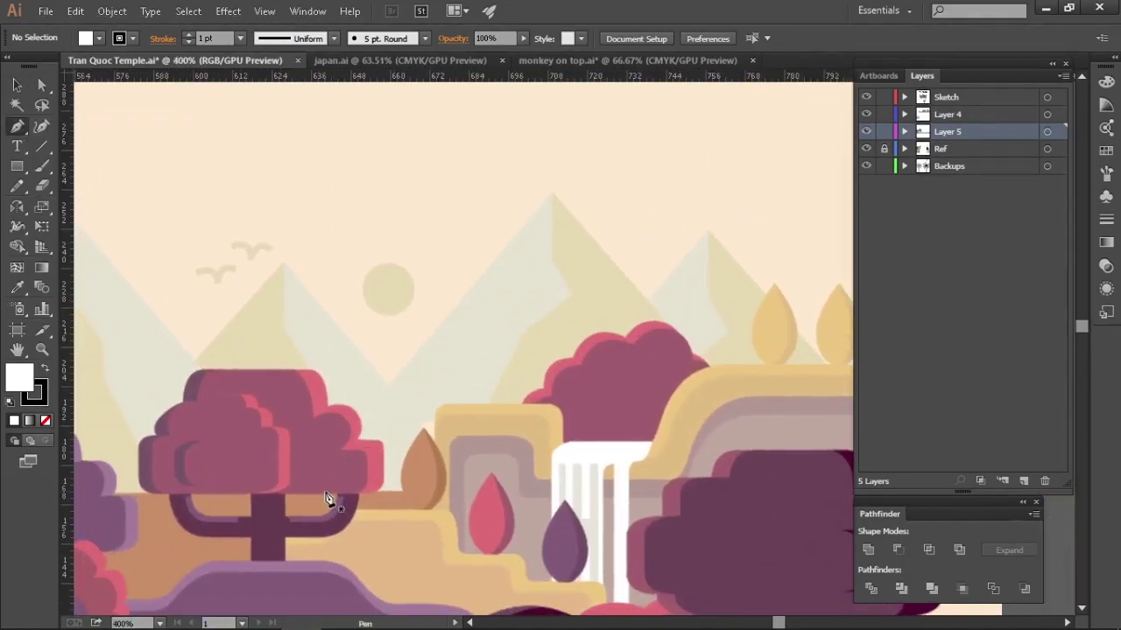
pyautogui.moveTo(17, 166)
pyautogui.mouseDown()
pyautogui.moveTo(118, 222)
pyautogui.moveTo(187, 193)
pyautogui.mouseUp()
pyautogui.moveTo(543, 186); pyautogui.dragTo(740, 461)
pyautogui.press('a')
pyautogui.click(740, 186)
pyautogui.press('Delete')
pyautogui.press('v')
pyautogui.moveTo(595, 368); pyautogui.dragTo(465, 355)
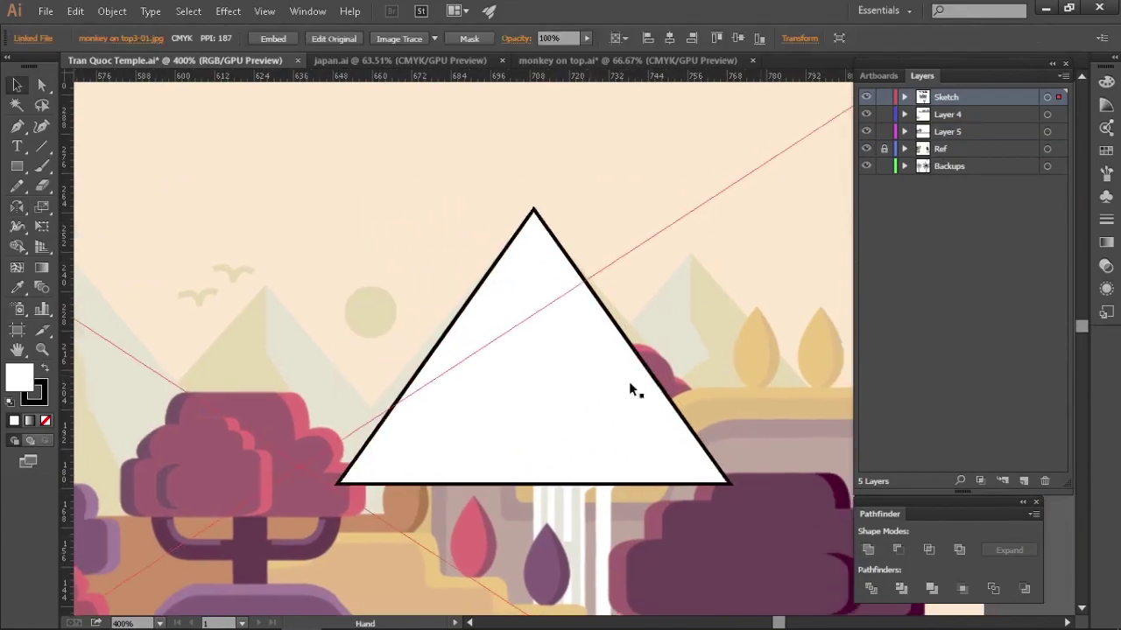
# - Move the mountain triangle below the reference peak and widen its base
pyautogui.scroll(-2, 604, 390)
pyautogui.hotkey('ctrl', 'shift', 'a')
pyautogui.moveTo(608, 391); pyautogui.dragTo(608, 492)
pyautogui.moveTo(656, 473); pyautogui.dragTo(695, 476)
pyautogui.hotkey('ctrl', 'shift', 'a')
# - Draw an angular ridge line with the Pen tool from the mountain's peak down to its base
pyautogui.scroll(2, 695, 475)
pyautogui.moveTo(506, 541)
pyautogui.mouseDown()
pyautogui.moveTo(585, 437)
pyautogui.moveTo(571, 477)
pyautogui.mouseUp()
pyautogui.press('p')
pyautogui.click(482, 276)
pyautogui.click(482, 355)
pyautogui.click(511, 401)
pyautogui.click(439, 435)
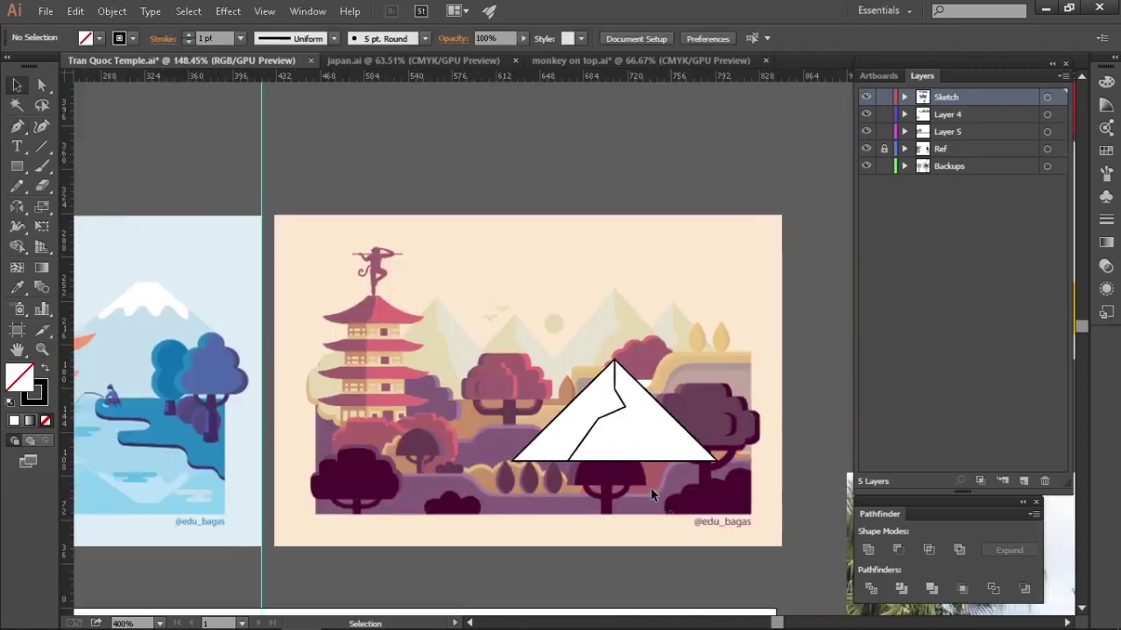
# - Bring the mountain group onto a new Layer 6 behind the temple scene and scale it up
pyautogui.scroll(-5, 456, 350)
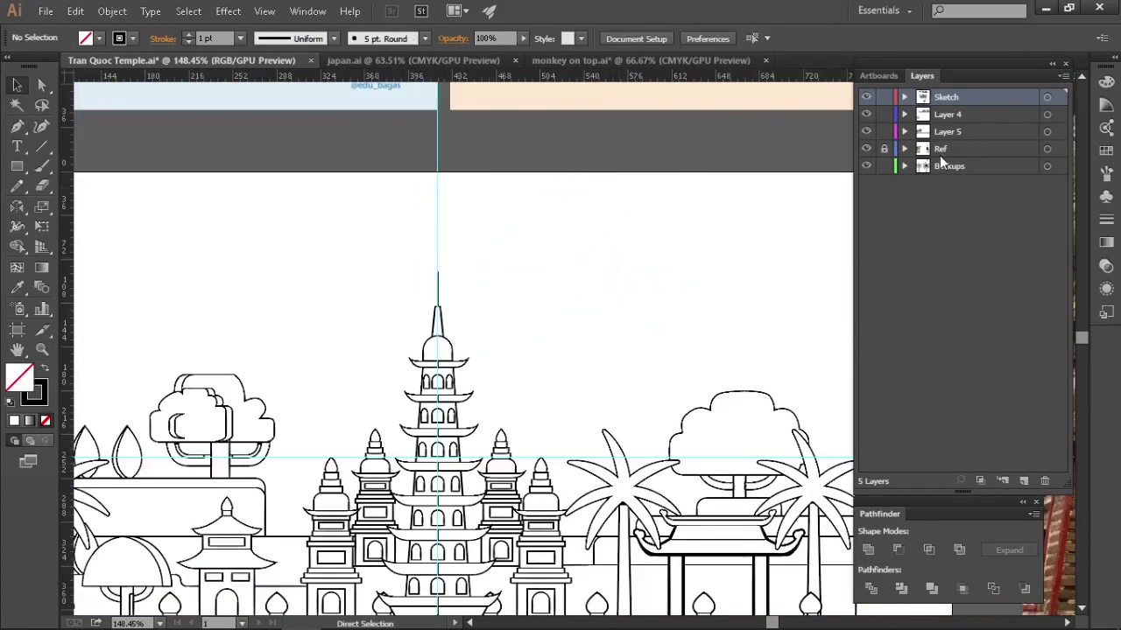
pyautogui.moveTo(664, 354); pyautogui.dragTo(699, 378)
pyautogui.moveTo(729, 322); pyautogui.dragTo(663, 320)
pyautogui.moveTo(499, 382); pyautogui.dragTo(350, 243)
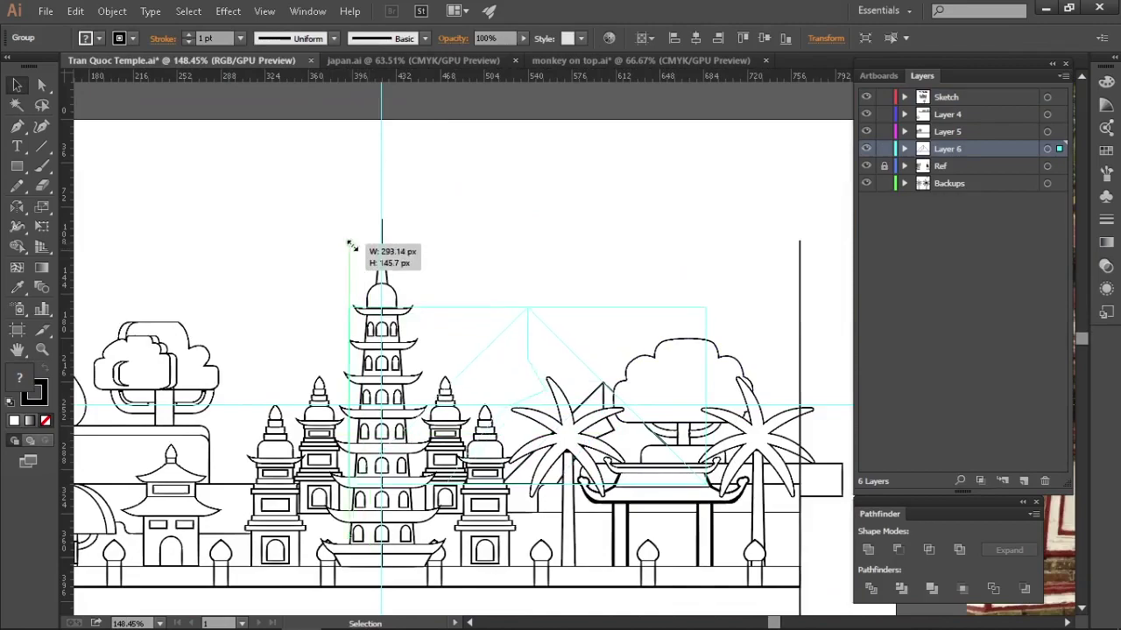
pyautogui.scroll(2, 420, 350)
pyautogui.moveTo(645, 233); pyautogui.dragTo(569, 288)
# - Adjust the mountain's size and position so its peak rises between the right-hand stupas and the palm
pyautogui.scroll(-1, 570, 288)
pyautogui.moveTo(737, 313); pyautogui.dragTo(749, 316)
pyautogui.click(595, 289)
pyautogui.moveTo(630, 262); pyautogui.dragTo(559, 311)
pyautogui.click(609, 267)
pyautogui.moveTo(609, 267); pyautogui.dragTo(722, 224)
# - Duplicate the mountain to the other side of the pagoda, scale the copy down and fit it behind the left-hand stupas
pyautogui.moveTo(672, 262); pyautogui.dragTo(428, 263)
pyautogui.moveTo(604, 219); pyautogui.dragTo(574, 252)
pyautogui.moveTo(410, 283); pyautogui.dragTo(446, 283)
pyautogui.moveTo(561, 321); pyautogui.dragTo(547, 326)
pyautogui.hotkey('ctrl', 'z')
pyautogui.moveTo(260, 317); pyautogui.dragTo(283, 317)
pyautogui.moveTo(306, 333)
pyautogui.mouseDown()
pyautogui.moveTo(322, 366)
pyautogui.moveTo(317, 350)
pyautogui.mouseUp()
pyautogui.click(449, 203)
pyautogui.moveTo(448, 203); pyautogui.dragTo(446, 233)
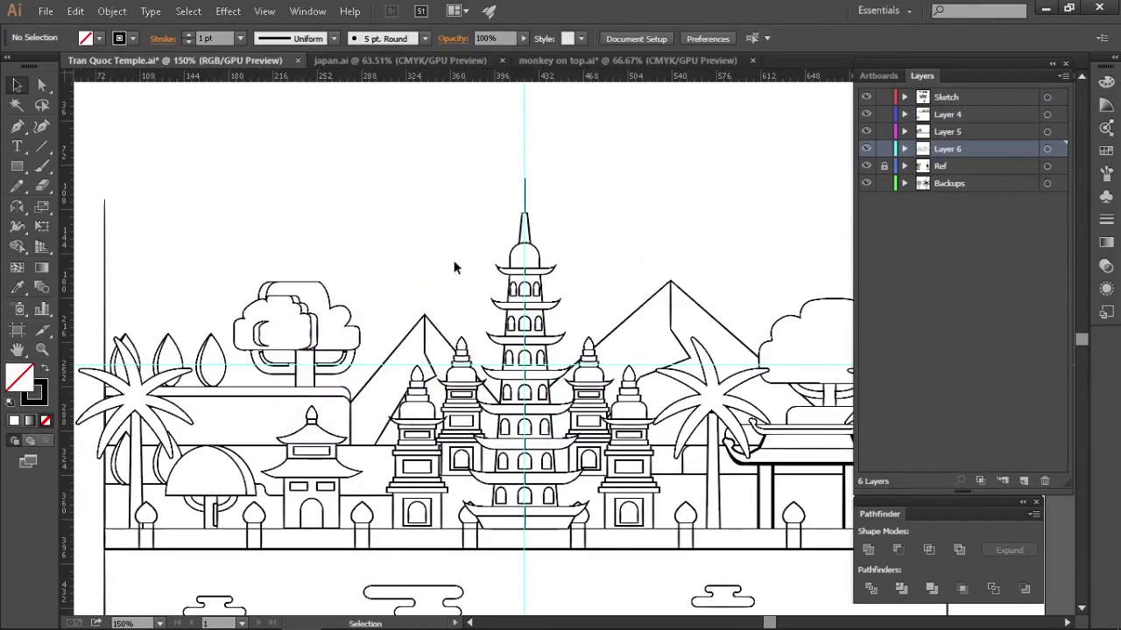
# - Nudge the smaller mountain towards the pagoda and select both mountains to compare their placement
pyautogui.moveTo(425, 341); pyautogui.dragTo(441, 341)
pyautogui.click(444, 228)
pyautogui.hotkey('ctrl', '-')
pyautogui.hotkey('ctrl', '-')
pyautogui.moveTo(626, 287); pyautogui.dragTo(594, 274)
pyautogui.hotkey('ctrl', '=')
pyautogui.hotkey('ctrl', '=')
pyautogui.click(367, 308)
pyautogui.keyDown('shift'); pyautogui.click(595, 288); pyautogui.keyUp('shift')
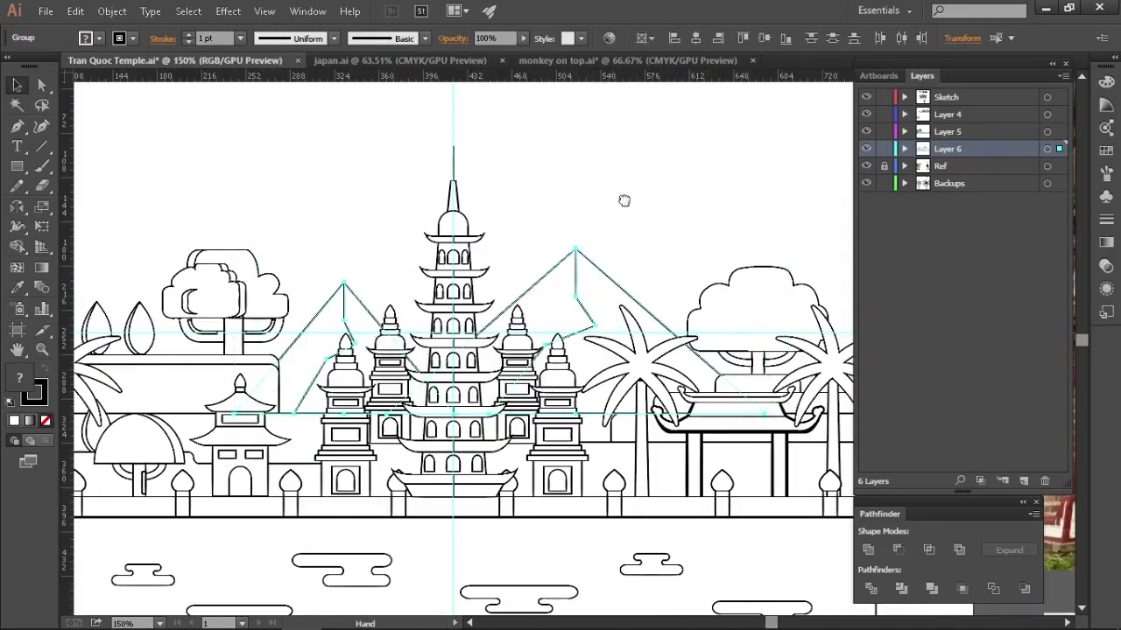
pyautogui.moveTo(618, 196); pyautogui.dragTo(631, 206)
pyautogui.click(679, 225)
# - Copy the white circle from the spare artwork onto Layer 6 and place it as a sun between the larger mountain and cloud-shaped tree
pyautogui.scroll(-2, 681, 226)
pyautogui.moveTo(731, 224); pyautogui.dragTo(634, 257)
pyautogui.click(631, 551)
pyautogui.hotkey('ctrl', 'c')
pyautogui.click(941, 168)
pyautogui.hotkey('ctrl', 'f')
pyautogui.click(706, 348)
pyautogui.click(950, 150)
pyautogui.moveTo(627, 554); pyautogui.dragTo(568, 245)
pyautogui.scroll(2, 579, 220)
pyautogui.moveTo(555, 285); pyautogui.dragTo(585, 281)
pyautogui.moveTo(604, 283); pyautogui.dragTo(657, 281)
pyautogui.click(713, 282)
# - Copy the two white birds from the spare artwork onto Layer 6 and set their stroke to black
pyautogui.scroll(-2, 714, 283)
pyautogui.moveTo(743, 581); pyautogui.dragTo(683, 543)
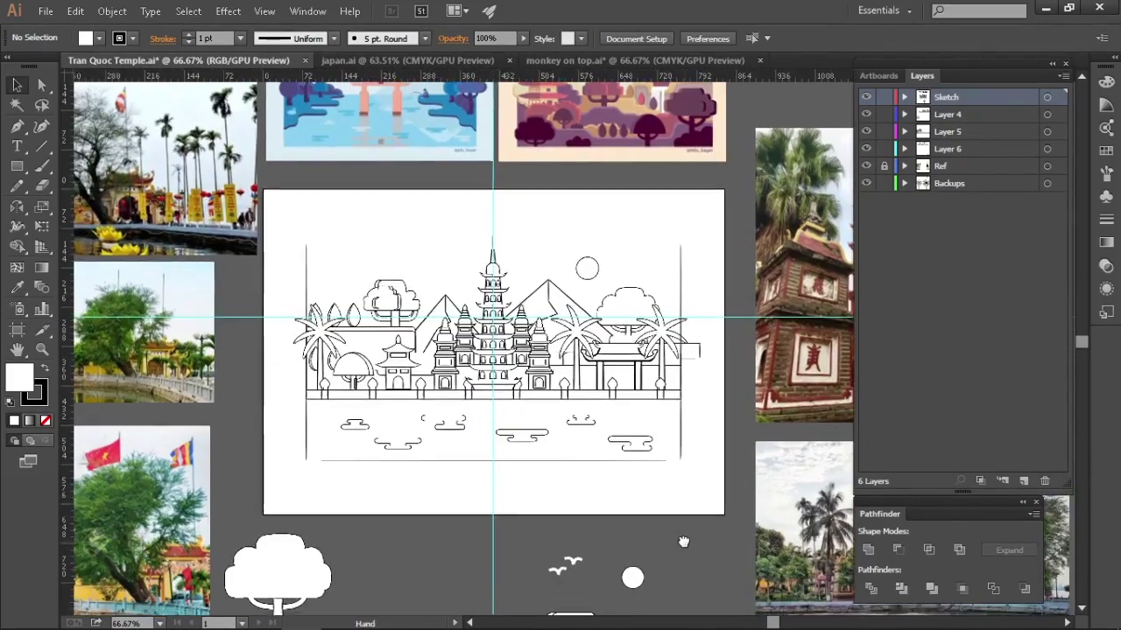
pyautogui.moveTo(535, 541); pyautogui.dragTo(604, 576)
pyautogui.scroll(2, 604, 576)
pyautogui.moveTo(450, 382); pyautogui.dragTo(597, 569)
pyautogui.click(1106, 81)
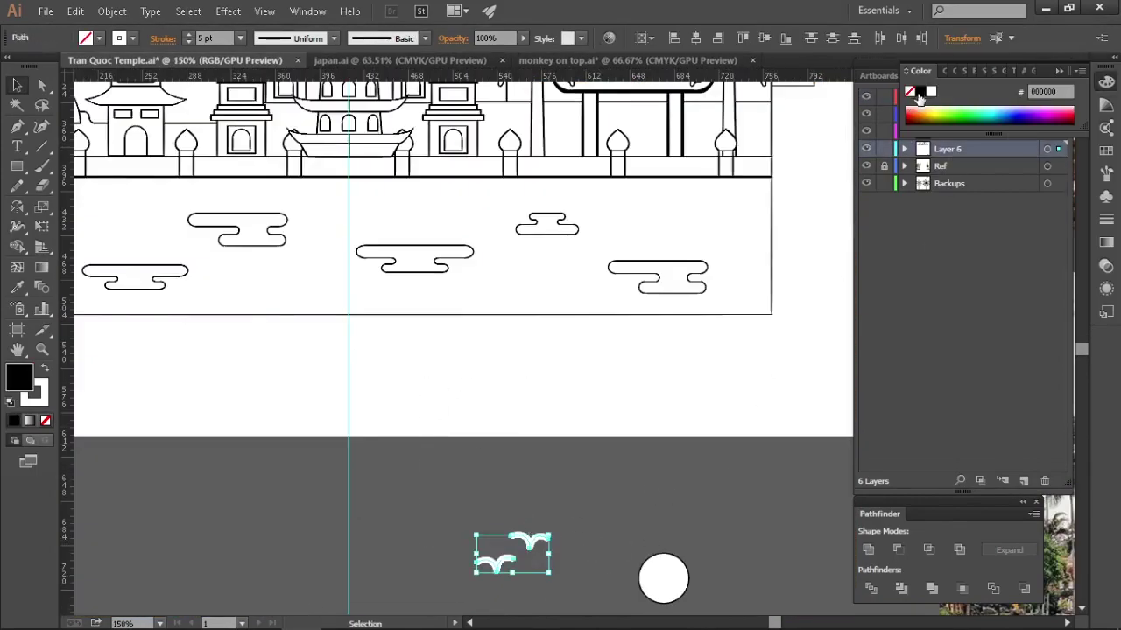
pyautogui.click(468, 413)
# - Place the pair of birds in the sky above the smaller mountain
pyautogui.scroll(-1, 500, 471)
pyautogui.moveTo(439, 410); pyautogui.dragTo(388, 127)
pyautogui.moveTo(388, 127); pyautogui.dragTo(416, 217)
pyautogui.scroll(2, 415, 217)
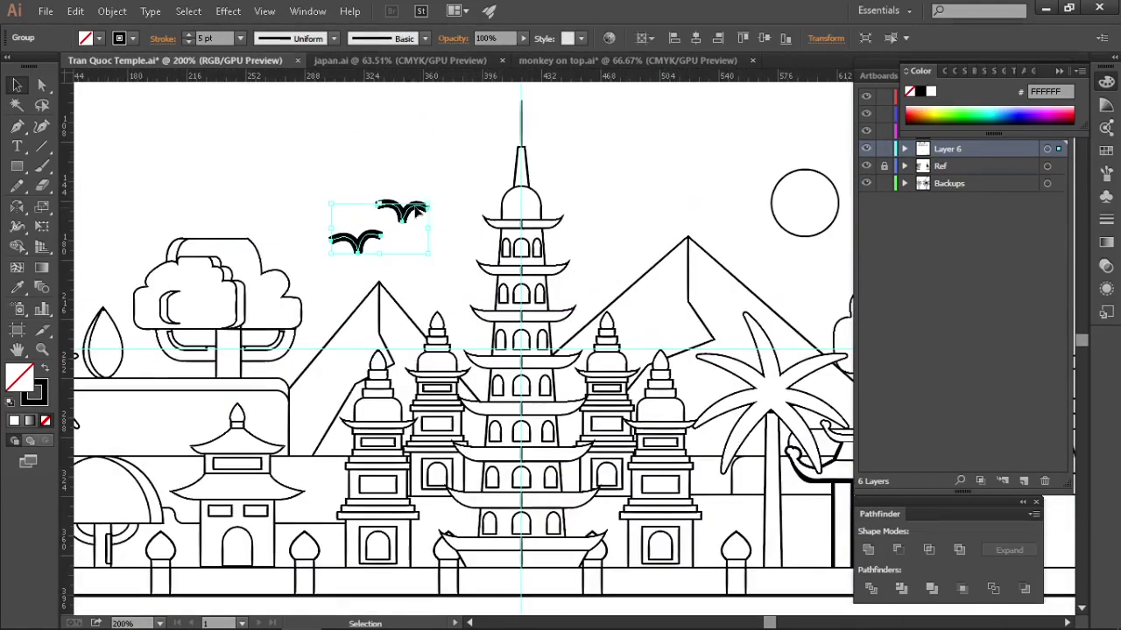
# - Set the birds' stroke weight to 2 pt and scale the pair down
pyautogui.scroll(-4, 431, 204)
pyautogui.scroll(5, 322, 383)
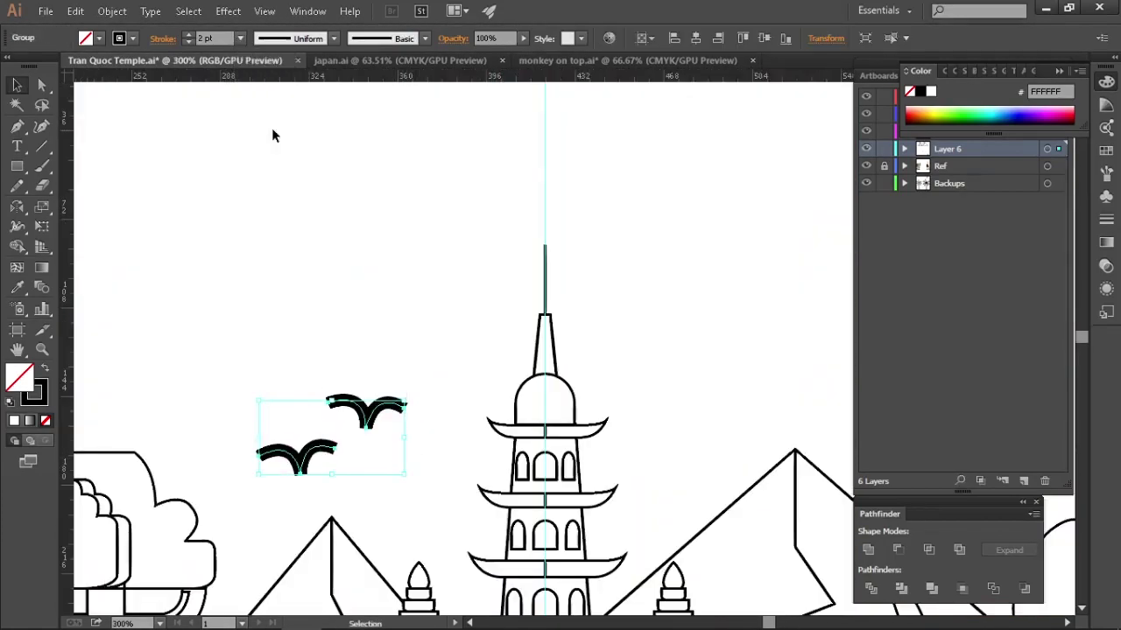
pyautogui.click(394, 452)
pyautogui.scroll(1, 394, 452)
# - Isolate the bird group and duplicate one bird to make a flock of three with different sizes
pyautogui.doubleClick(391, 409)
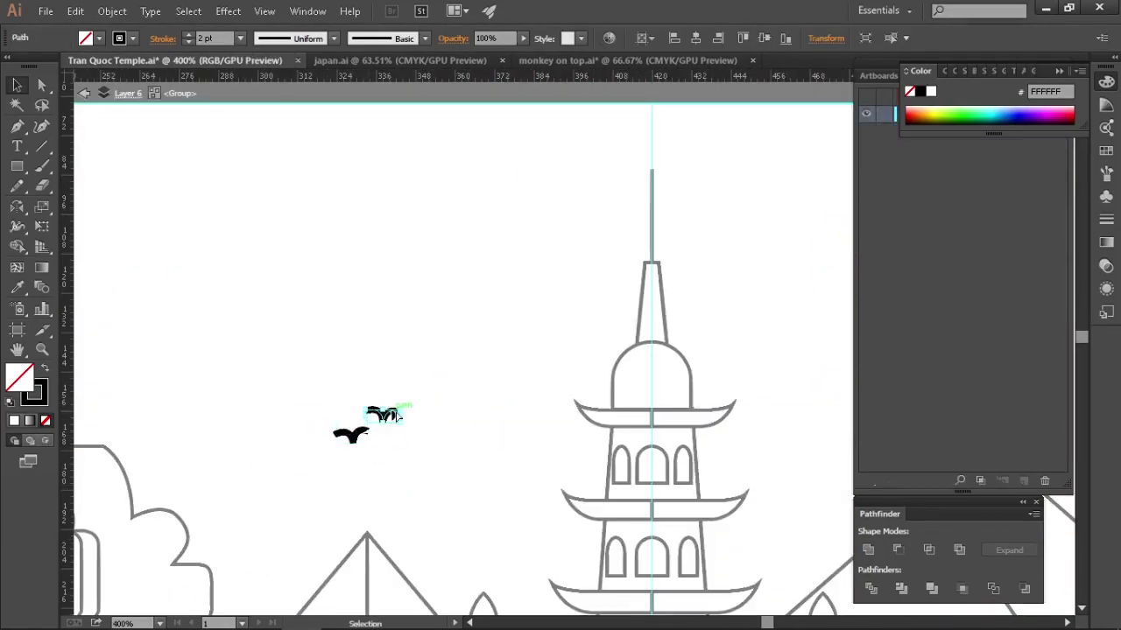
pyautogui.click(439, 416)
pyautogui.scroll(1, 432, 388)
pyautogui.moveTo(420, 395); pyautogui.dragTo(478, 463)
pyautogui.click(525, 526)
pyautogui.moveTo(524, 525); pyautogui.dragTo(329, 413)
# - Reflect one of the birds and arrange the three as a compact flock above the smaller mountain
pyautogui.doubleClick(520, 528)
pyautogui.click(432, 439)
pyautogui.press('o')
pyautogui.moveTo(560, 451); pyautogui.dragTo(350, 442)
pyautogui.press('v')
pyautogui.keyDown('alt'); pyautogui.click(432, 343); pyautogui.keyUp('alt')
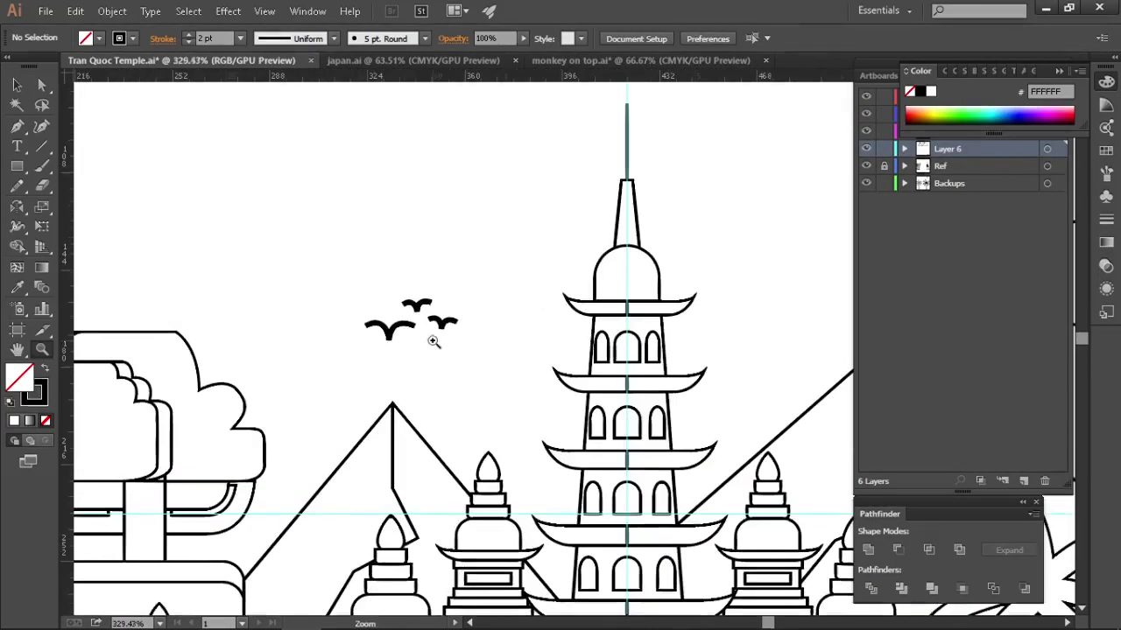
pyautogui.click(388, 335)
pyautogui.moveTo(420, 350); pyautogui.dragTo(419, 352)
pyautogui.click(441, 322)
pyautogui.scroll(2, 459, 316)
pyautogui.press('v')
pyautogui.scroll(-6, 490, 356)
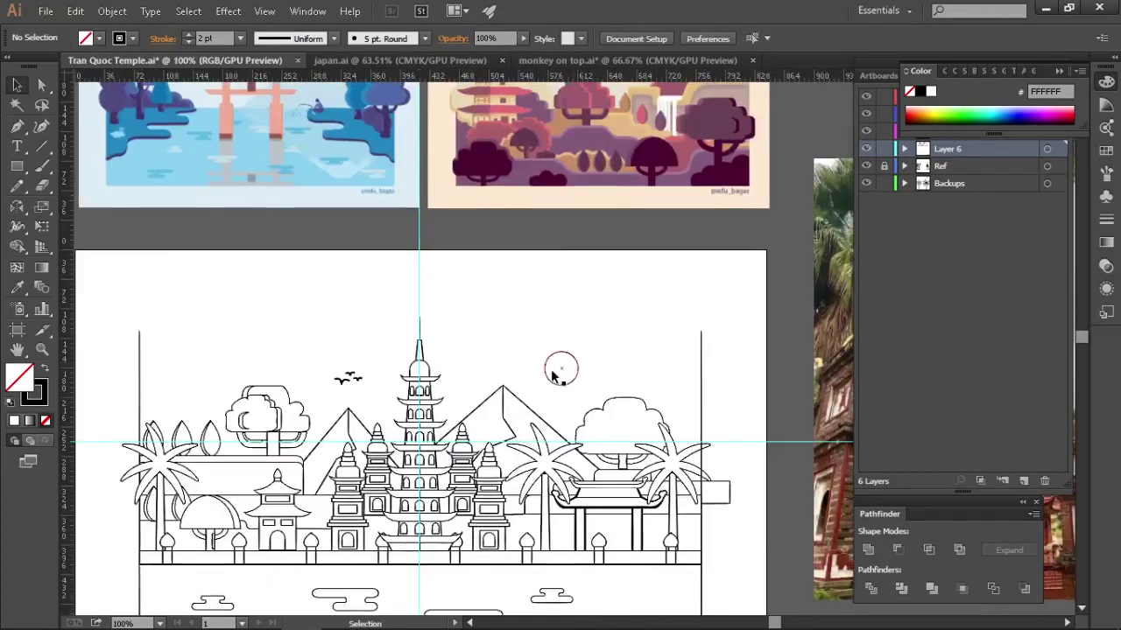
# - Save the Tran Quoc Temple document
pyautogui.scroll(-1, 553, 373)
pyautogui.scroll(1, 599, 397)
pyautogui.scroll(-1, 600, 397)
pyautogui.hotkey('ctrl', 's')
# - Examine the finished line-art composition as a whole and compare it with the reference illustrations and photos
pyautogui.press('z')
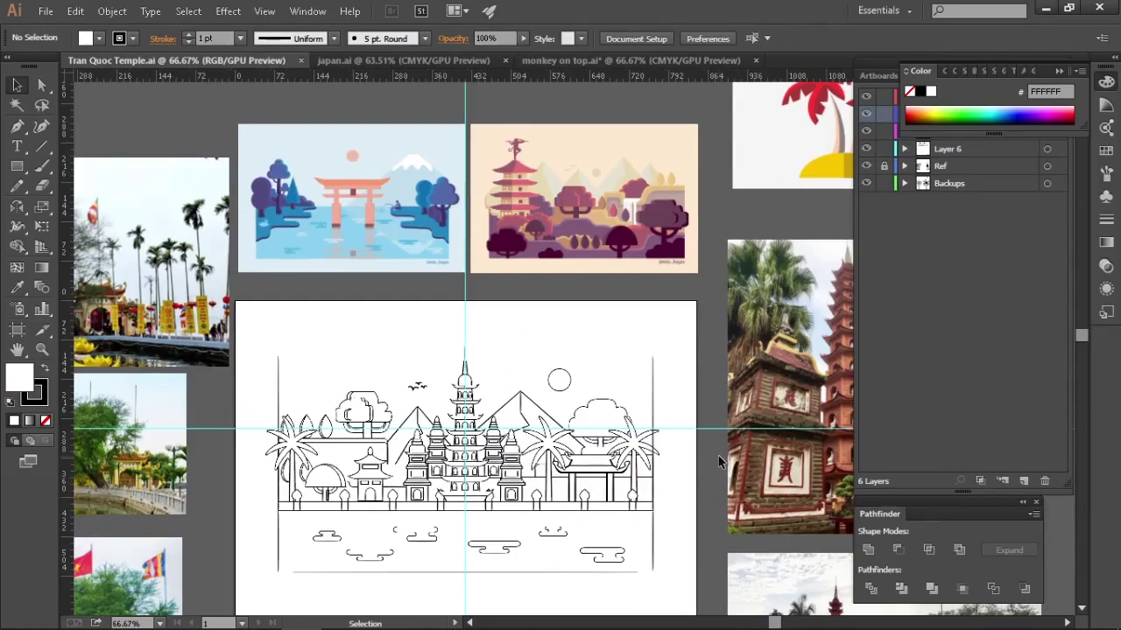
pyautogui.scroll(1, 604, 289)
pyautogui.scroll(-1, 578, 337)
pyautogui.moveTo(574, 354); pyautogui.dragTo(567, 283)
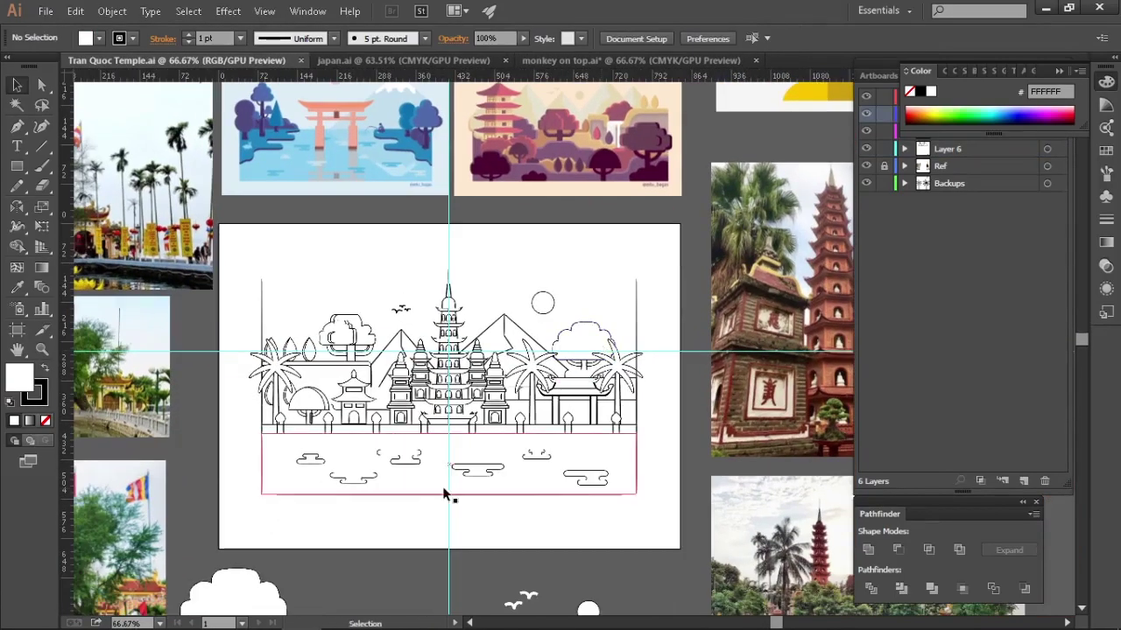
pyautogui.scroll(1, 615, 463)
pyautogui.moveTo(615, 463); pyautogui.dragTo(713, 496)
pyautogui.scroll(-1, 788, 411)
pyautogui.moveTo(787, 411); pyautogui.dragTo(774, 443)
pyautogui.scroll(1, 735, 525)
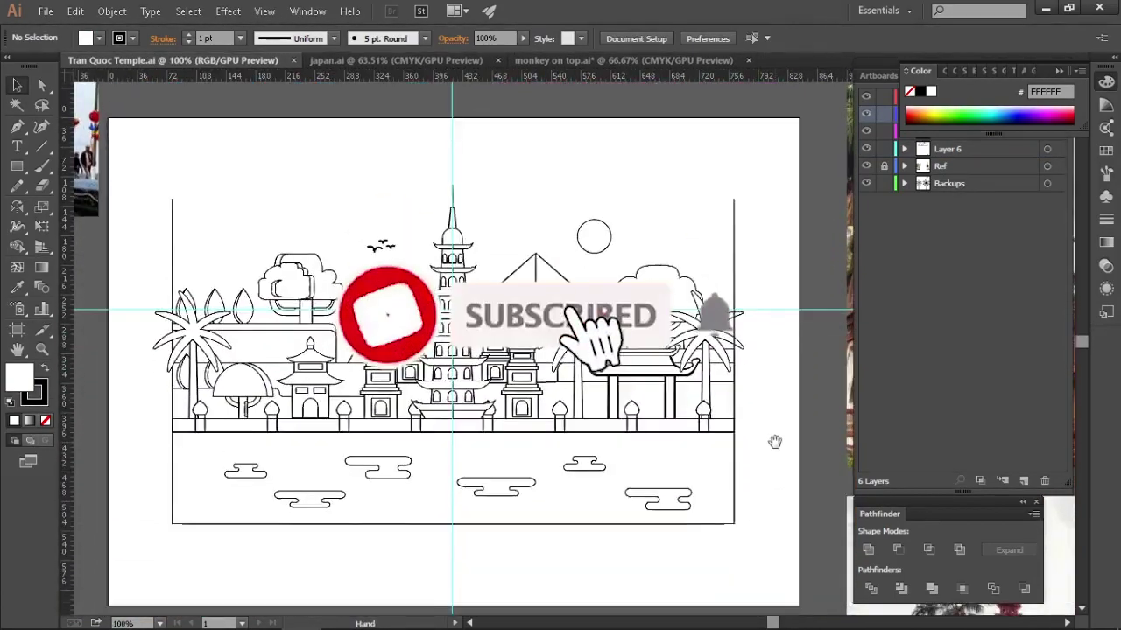
# - Select the rectangular frame path around the temple illustration and shift it slightly right and down
pyautogui.scroll(-1, 774, 443)
pyautogui.click(755, 385)
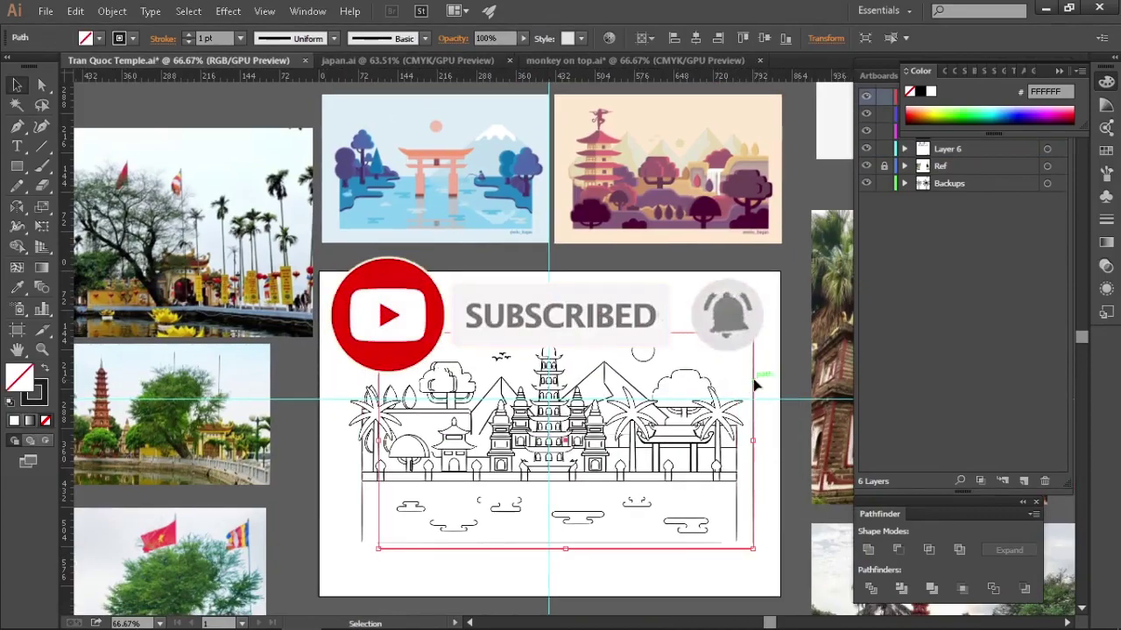